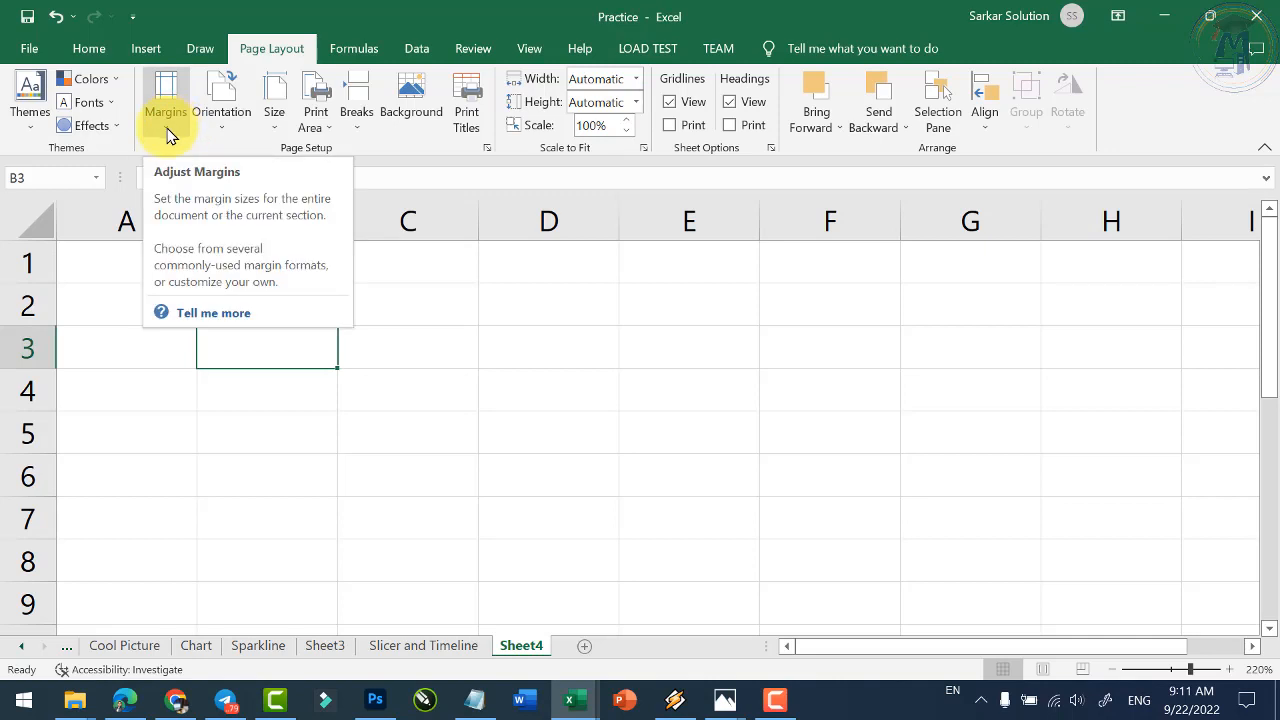
# Apply the Normal margin preset to Sheet4 and show the Portrait/Landscape orientation options.
pyautogui.click(166, 118)
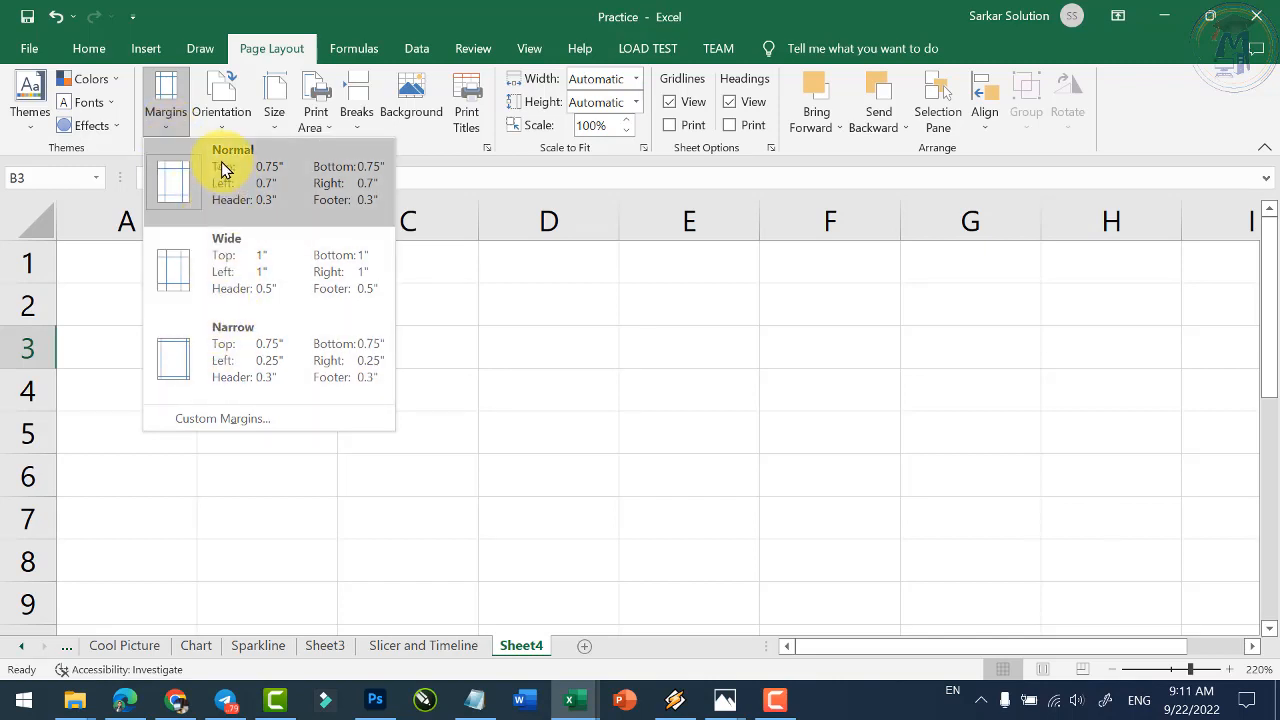
pyautogui.click(200, 190)
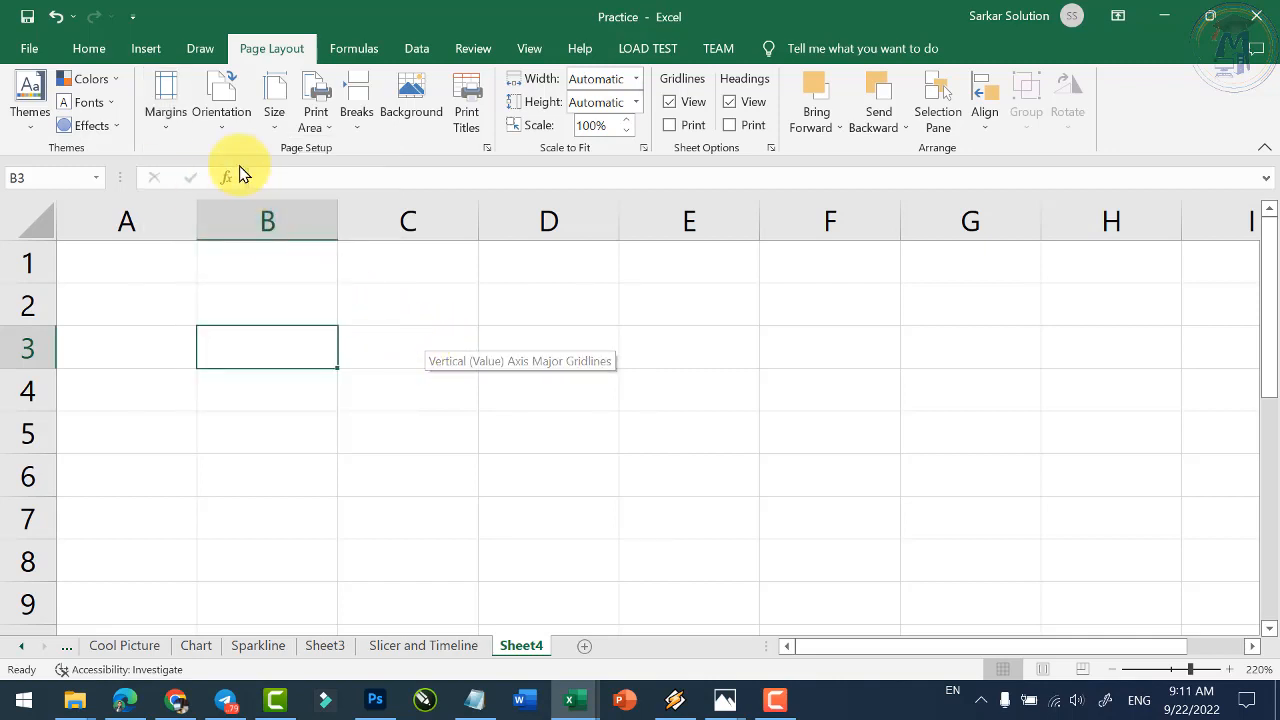
pyautogui.click(220, 128)
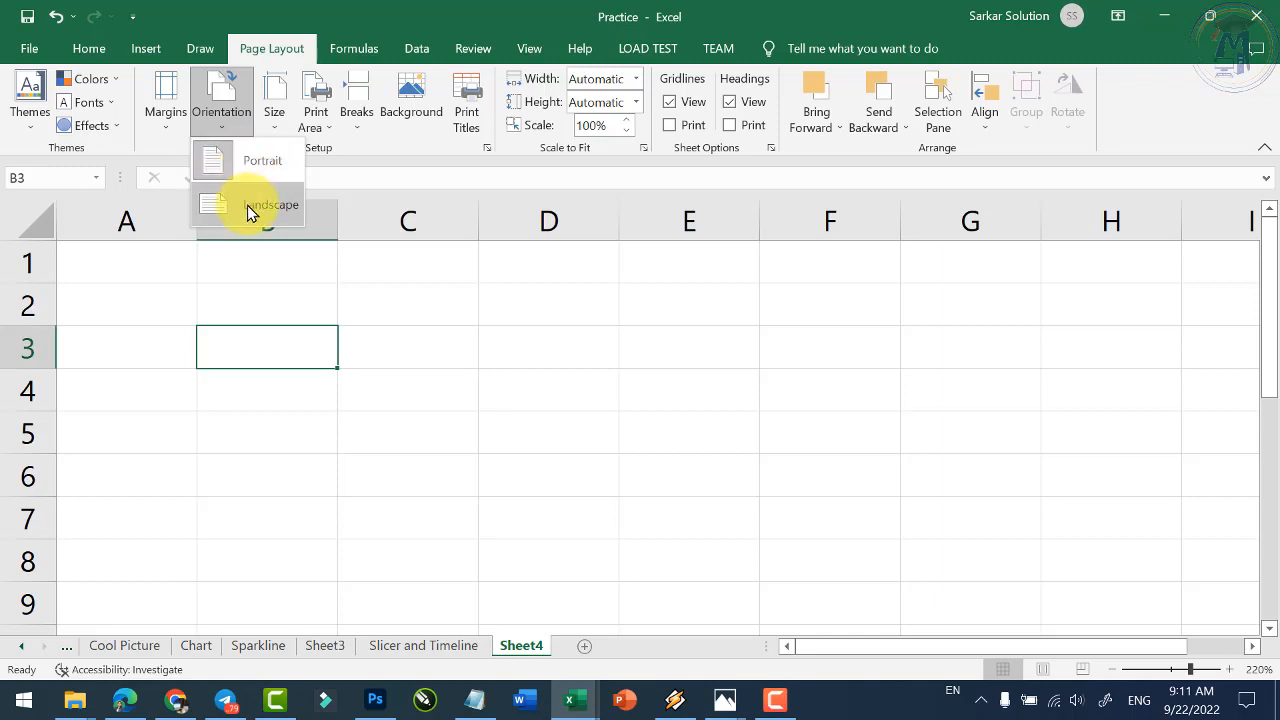
# Enter the headings S.no and Name in cells A2 and B2.
pyautogui.keyDown('ctrl'); pyautogui.scroll(-4, 266, 337); pyautogui.keyUp('ctrl')
pyautogui.click(114, 306)
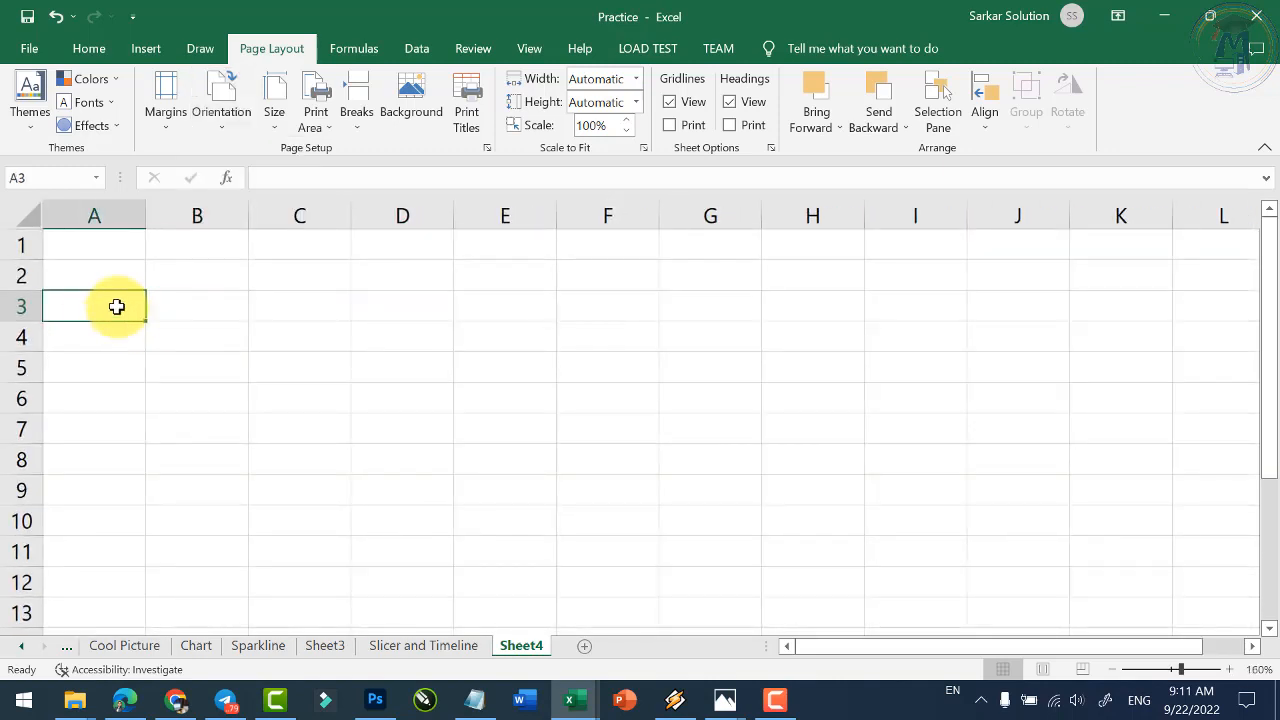
pyautogui.click(105, 272)
pyautogui.write('S.no')
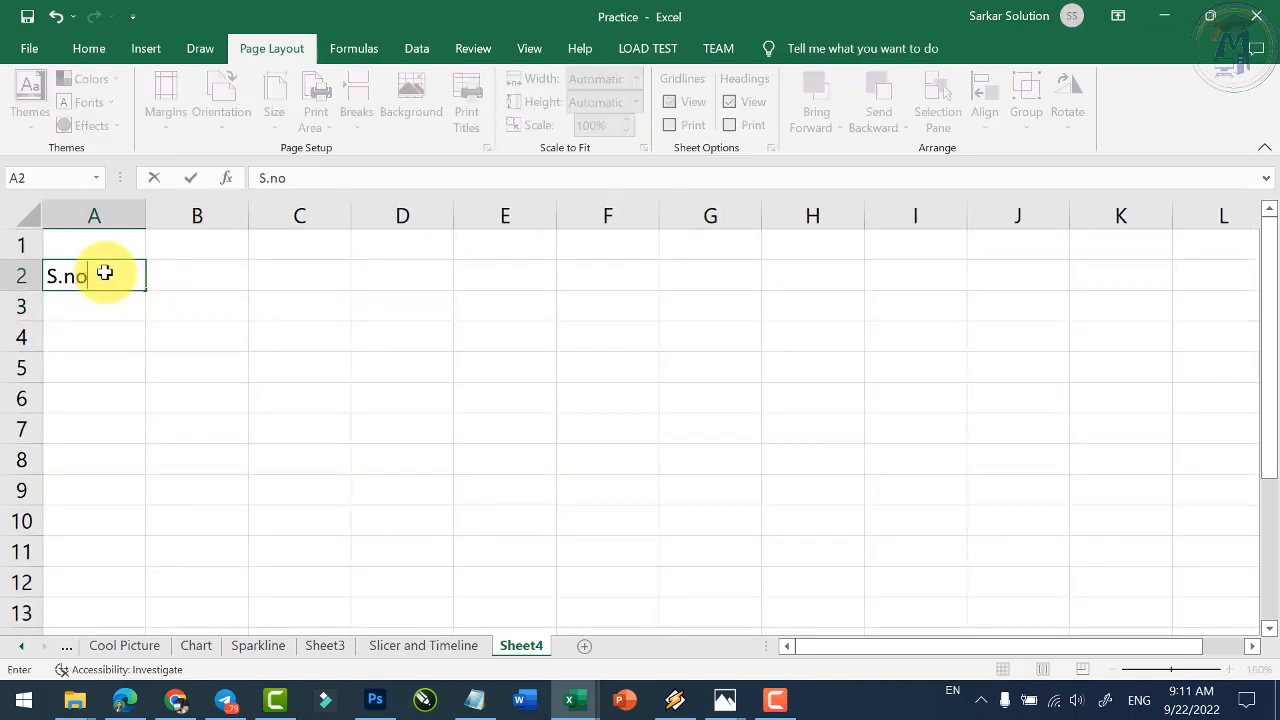
pyautogui.press('Tab')
pyautogui.write('Name')
pyautogui.press('Tab')
# Add the Address, Course and Fees headings in C2 through E2.
pyautogui.write('A')
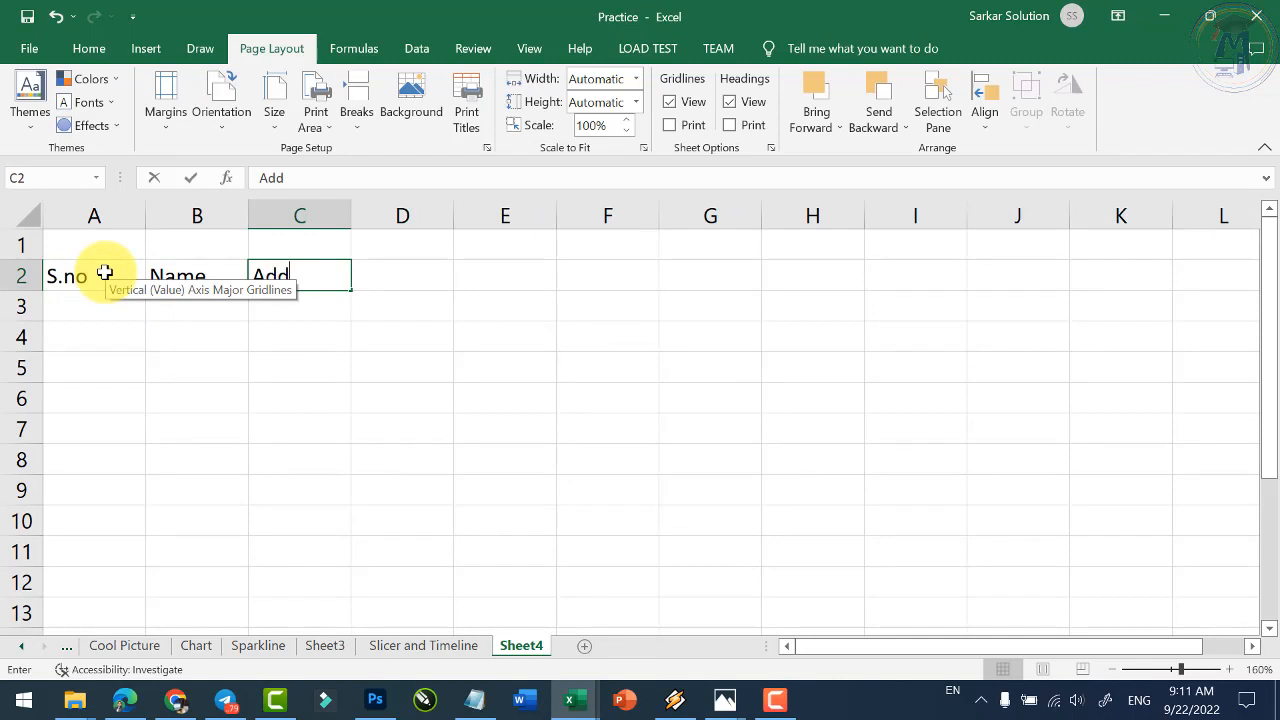
pyautogui.write('ddress')
pyautogui.press('Tab')
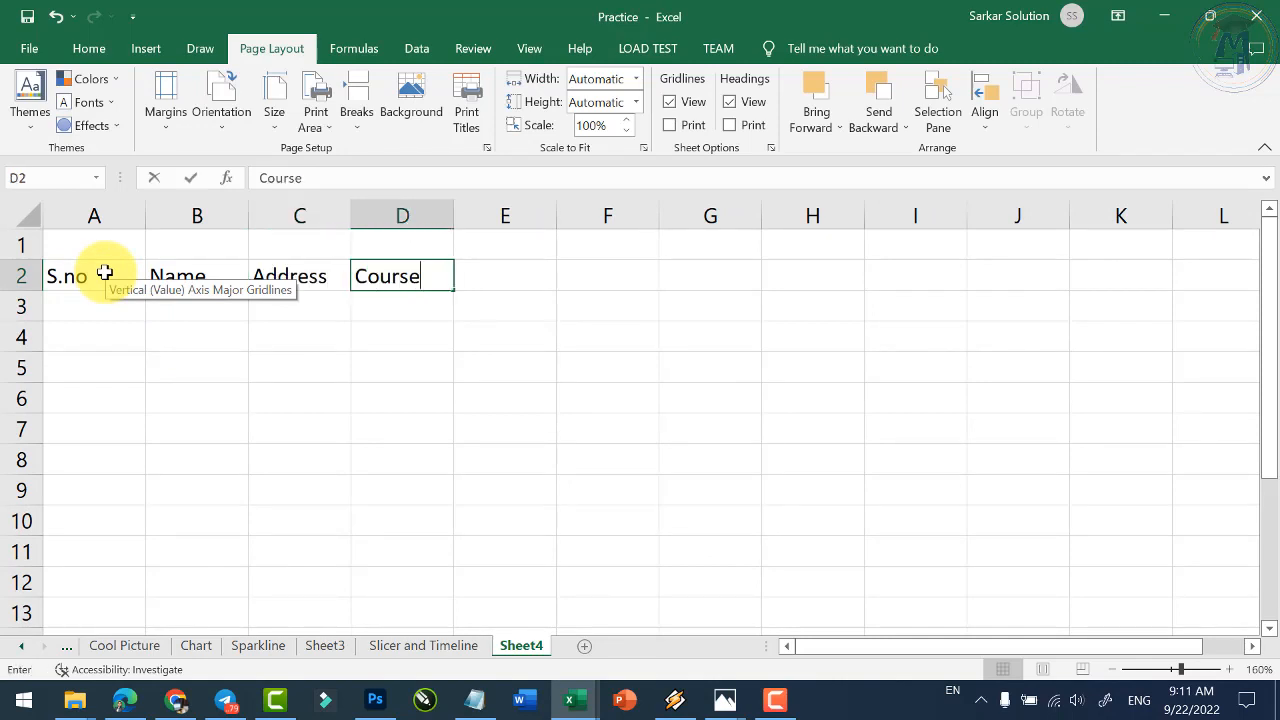
pyautogui.write('Course')
pyautogui.click(430, 362)
pyautogui.click(470, 288)
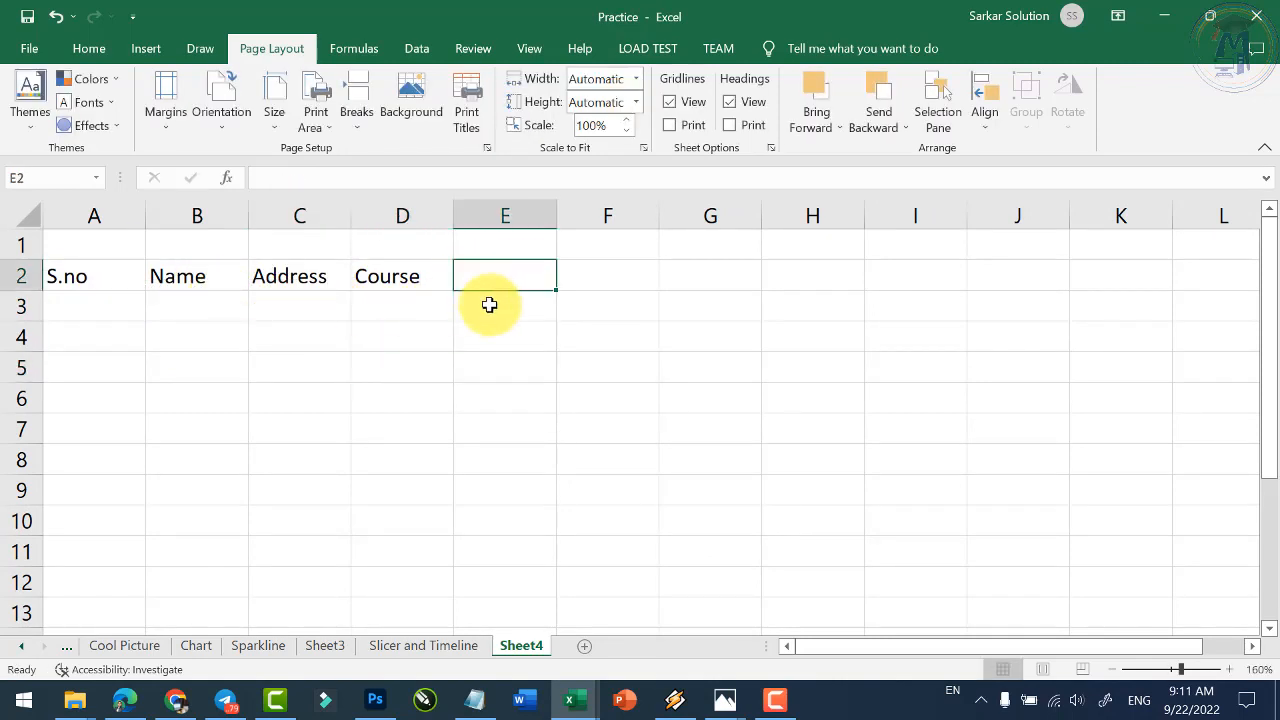
pyautogui.write('Fees')
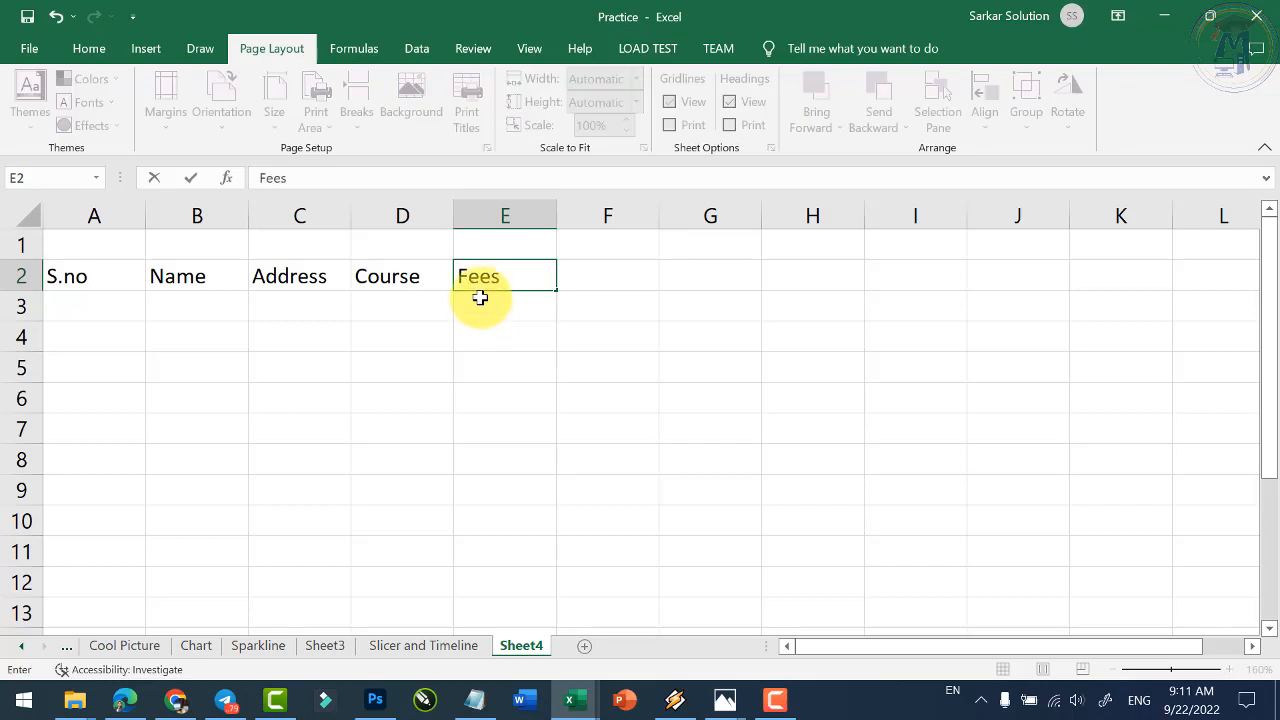
pyautogui.click(508, 401)
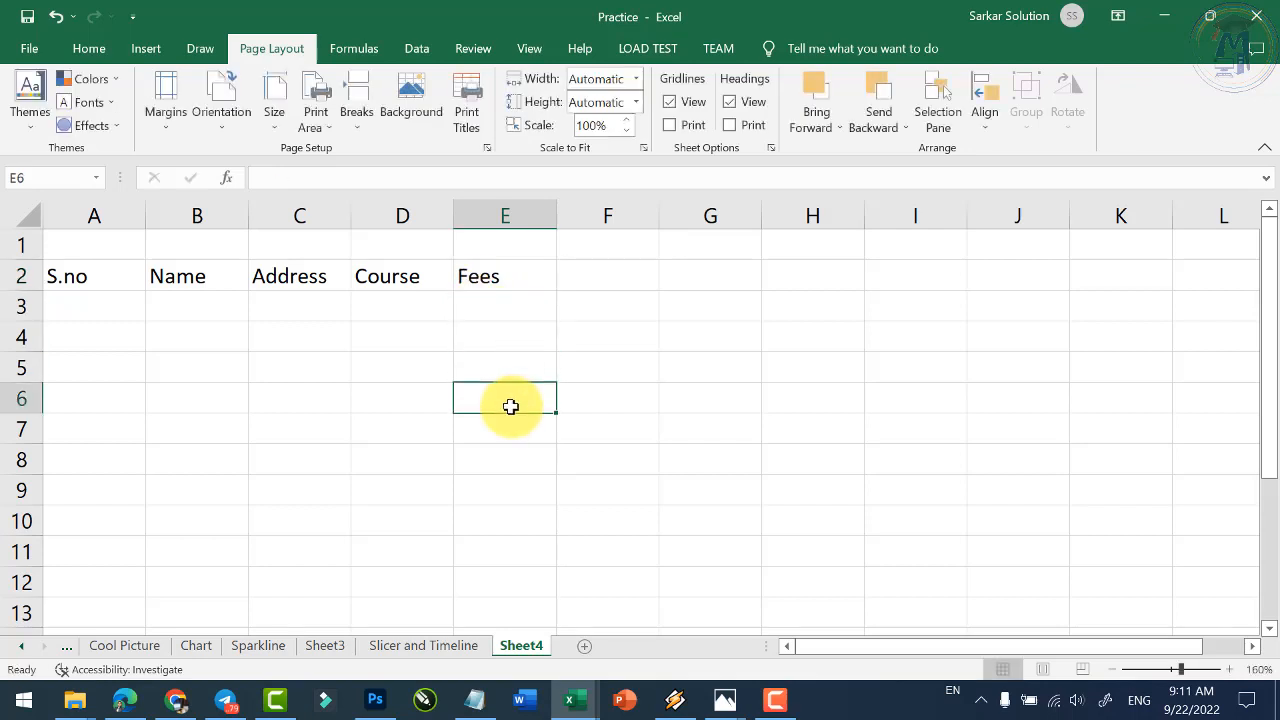
# Keep Sheet4's page in Portrait orientation and set the paper size to A4.
pyautogui.click(229, 121)
pyautogui.click(594, 257)
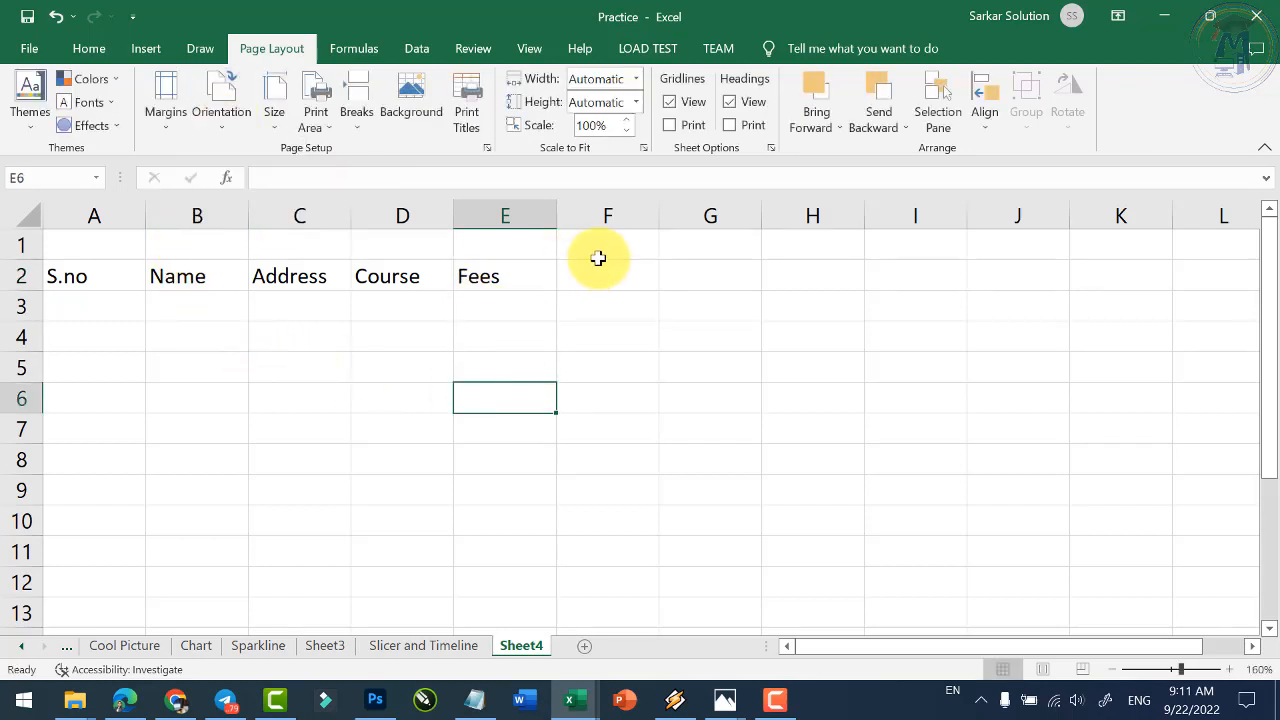
pyautogui.click(613, 276)
pyautogui.click(712, 271)
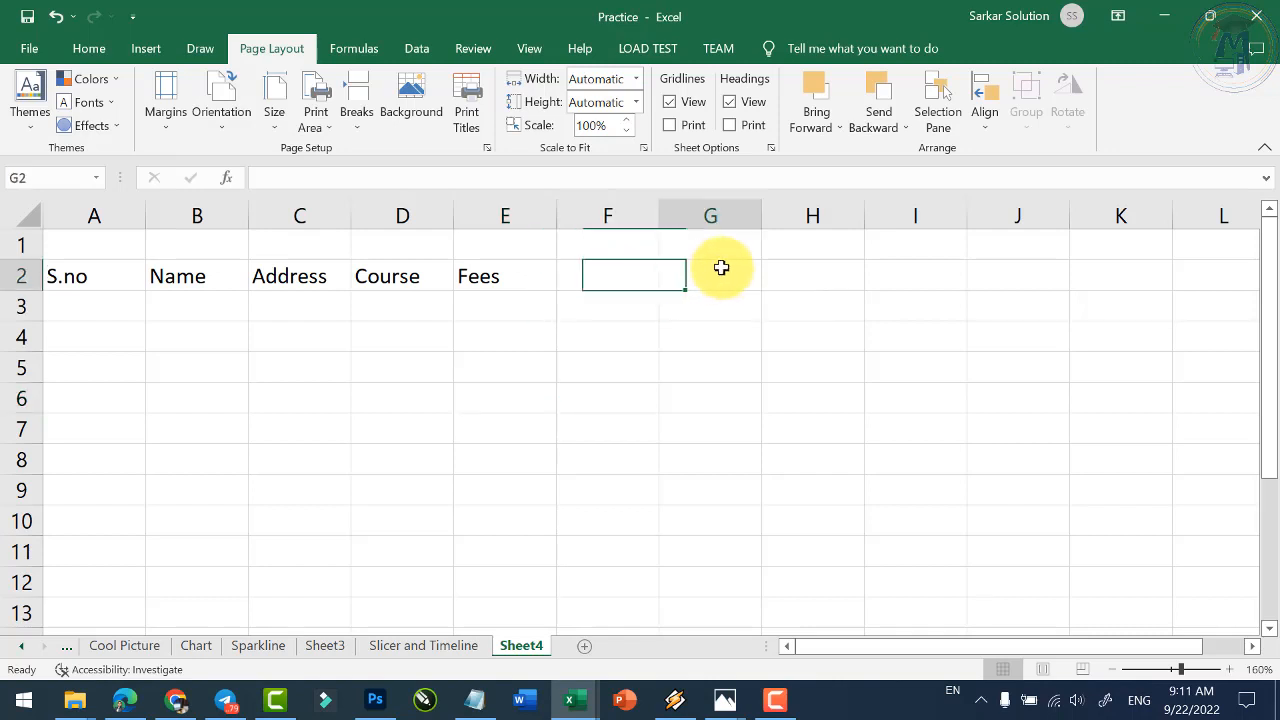
pyautogui.click(825, 275)
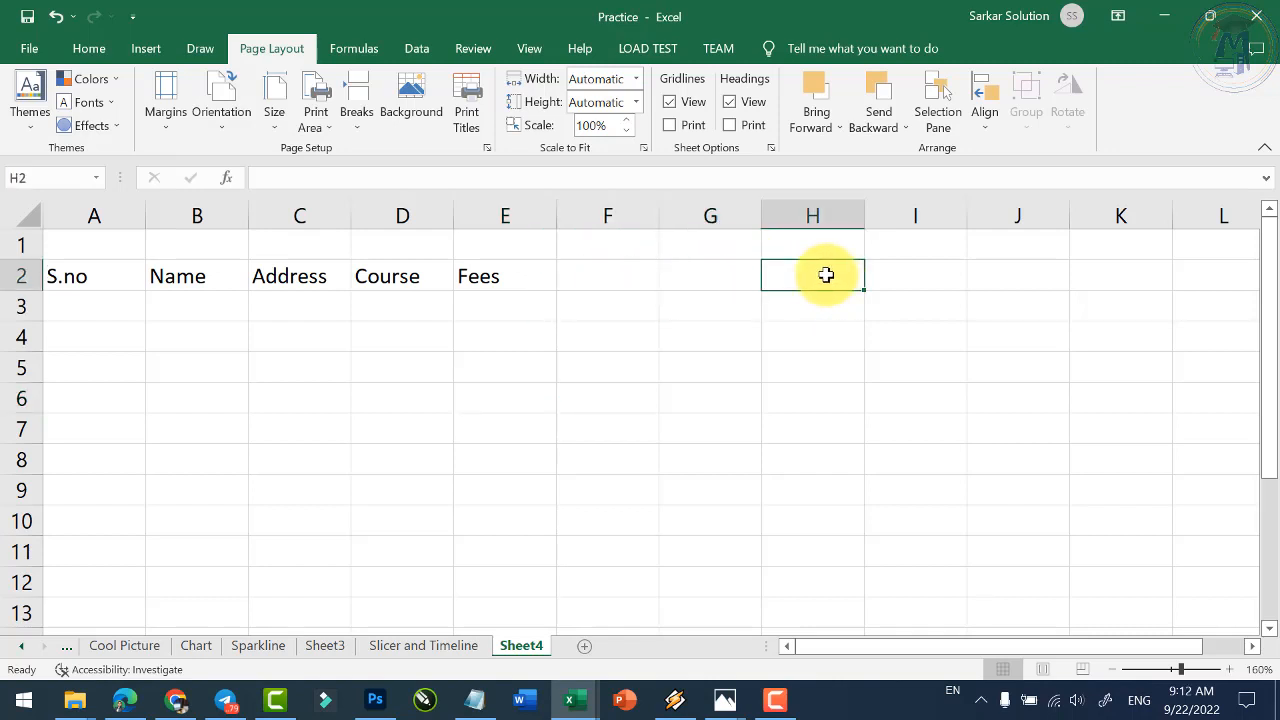
pyautogui.click(928, 274)
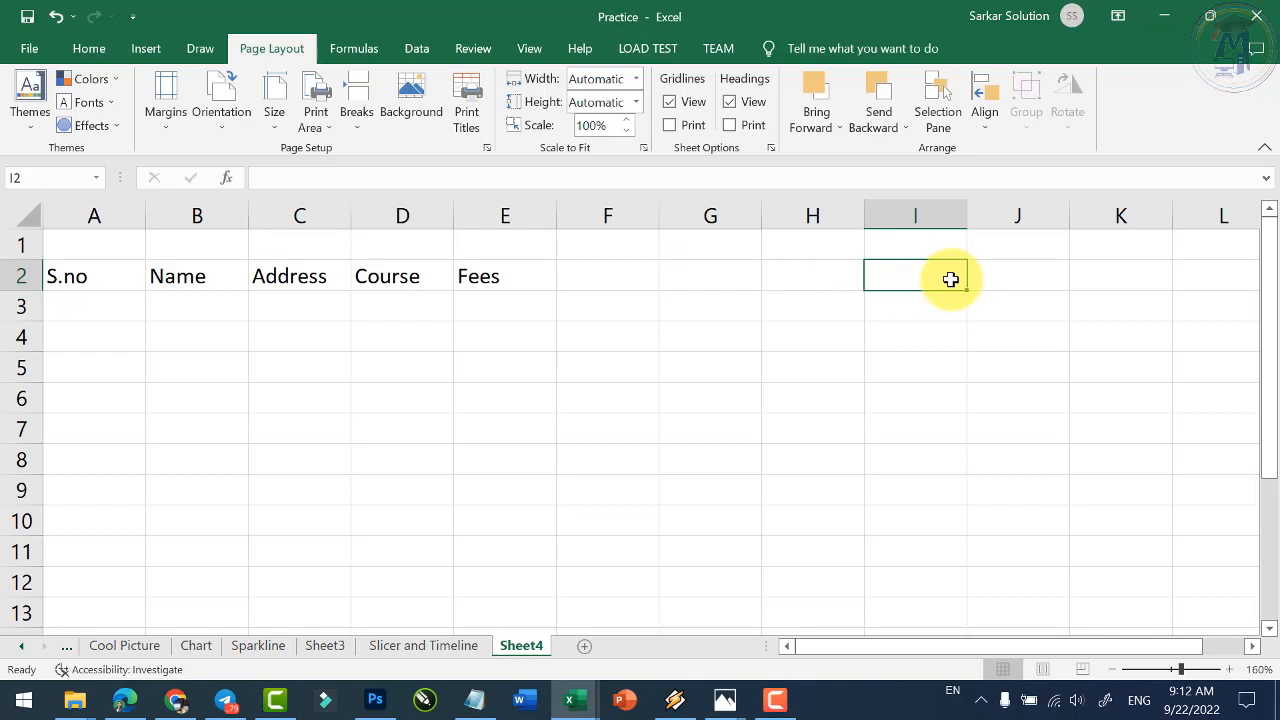
pyautogui.click(222, 138)
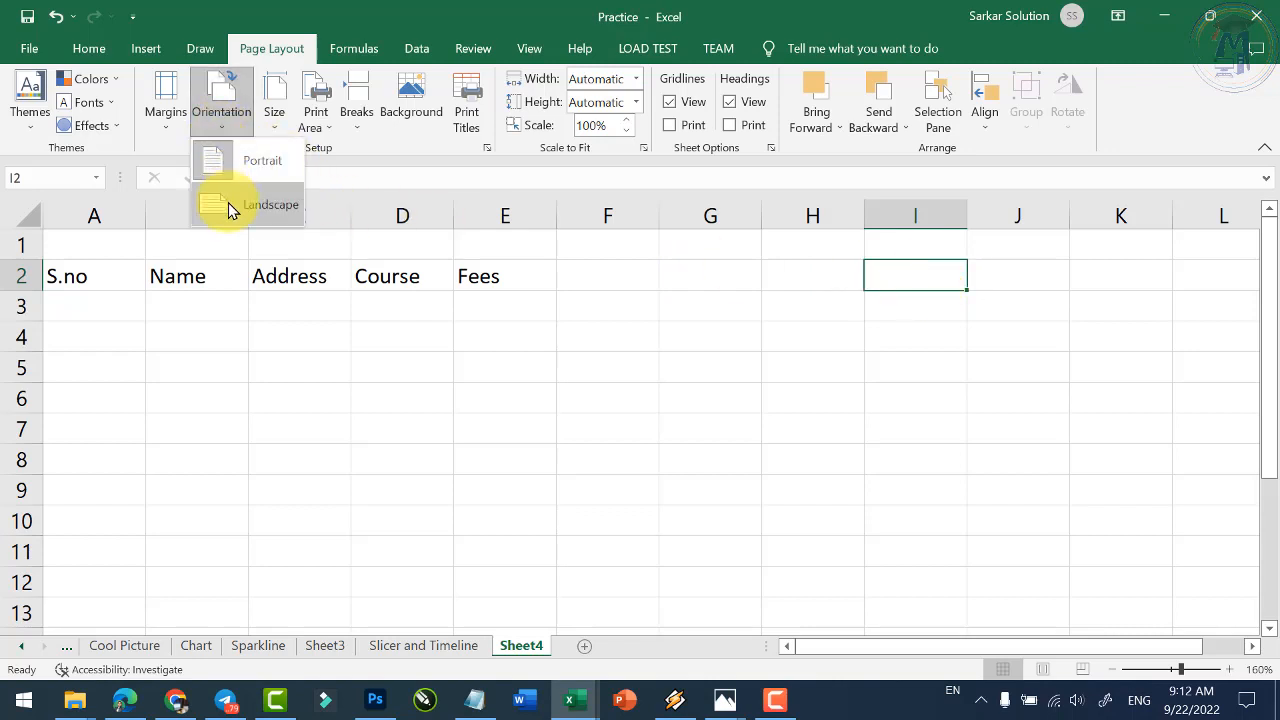
pyautogui.click(246, 213)
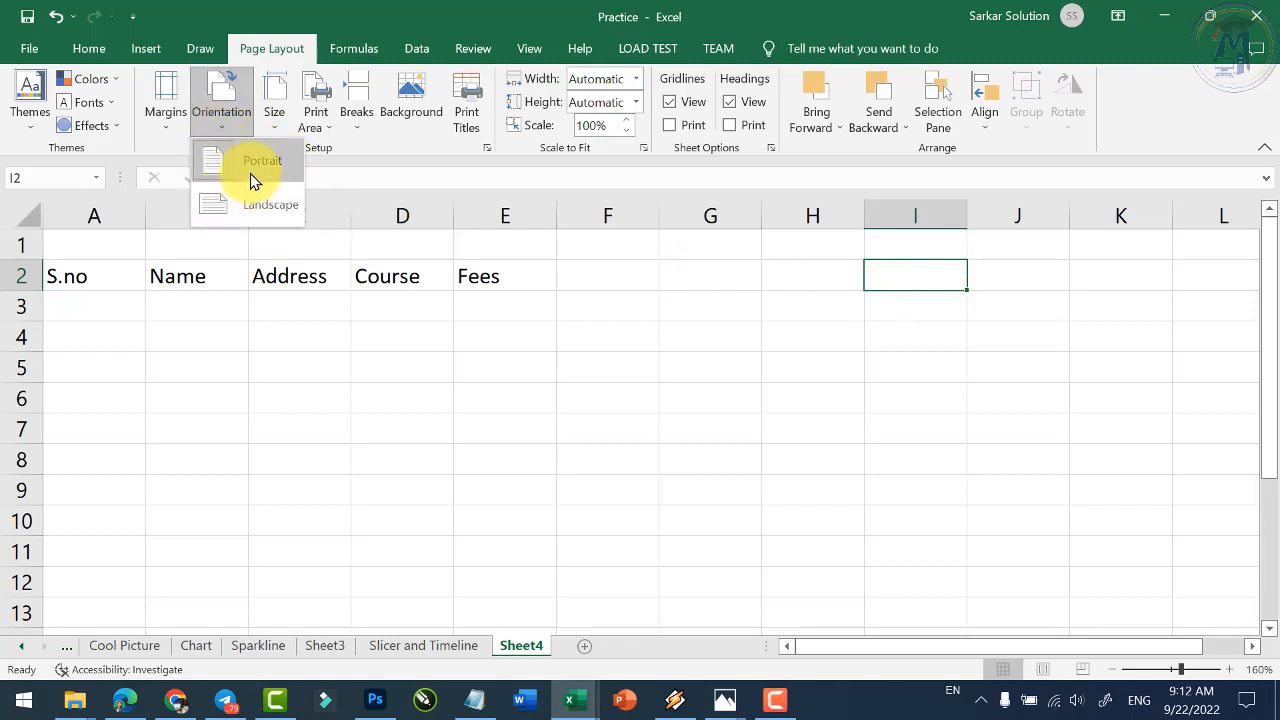
pyautogui.click(256, 208)
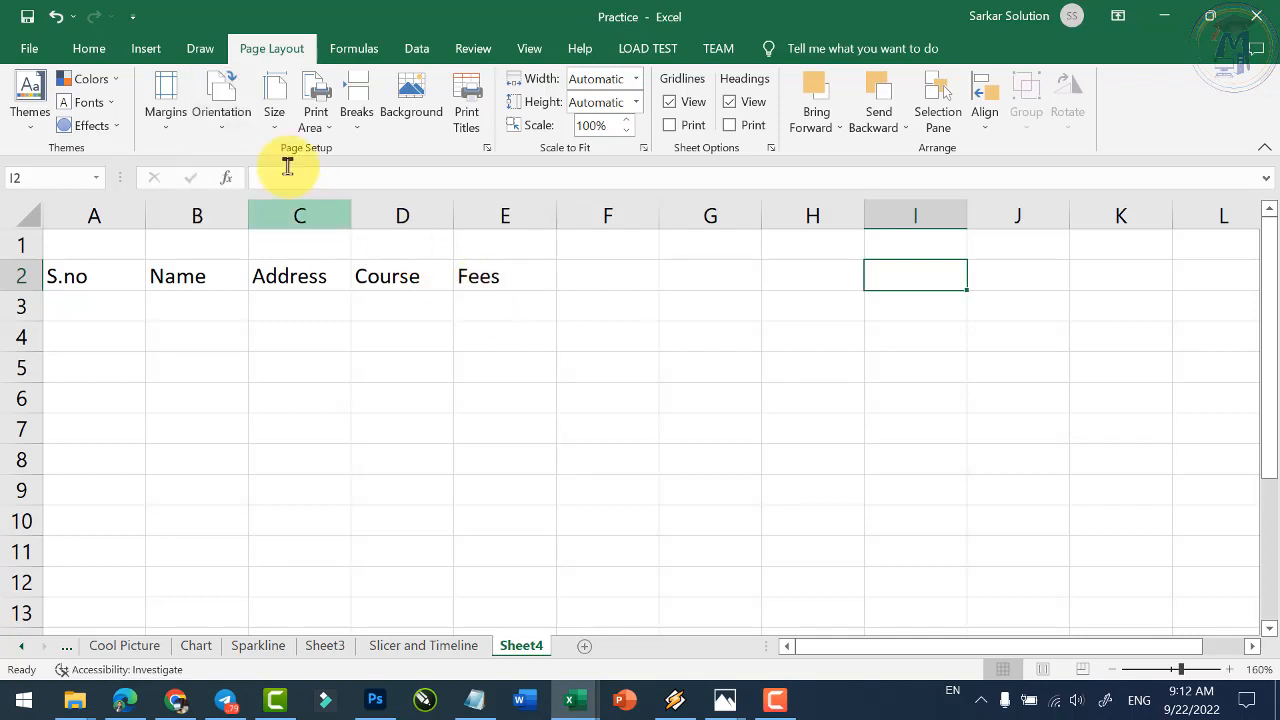
pyautogui.click(280, 130)
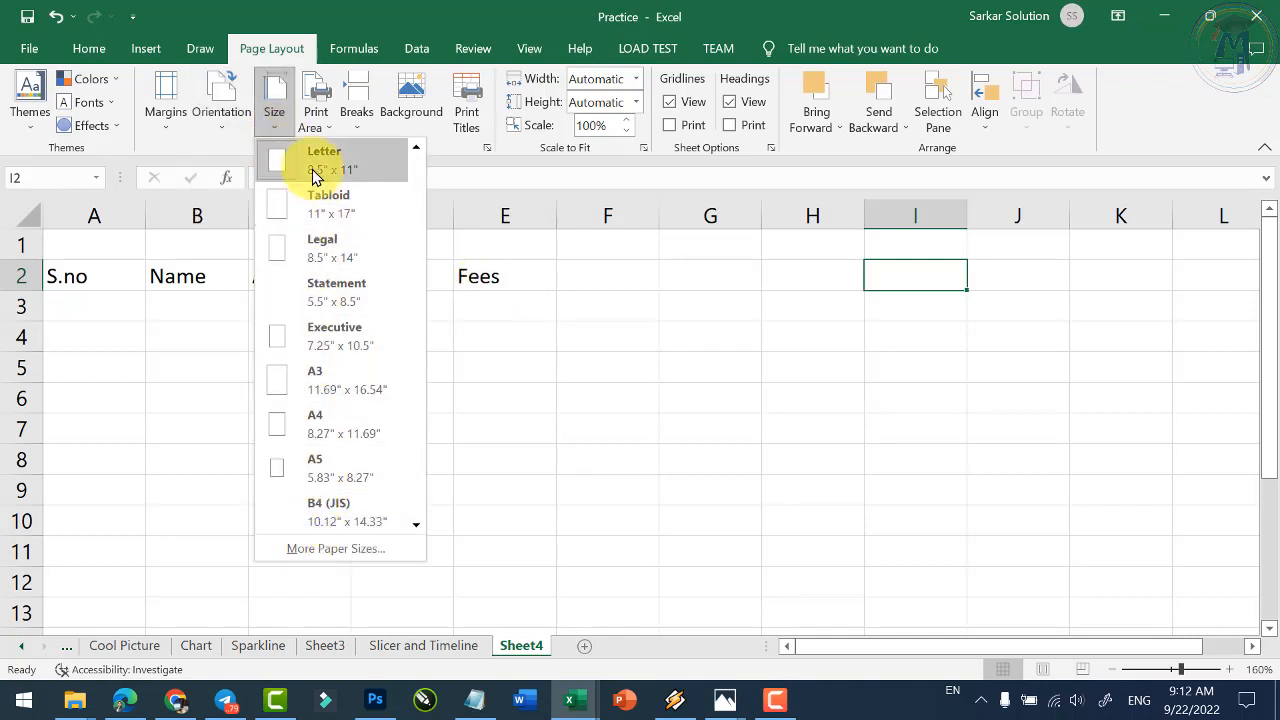
pyautogui.click(323, 430)
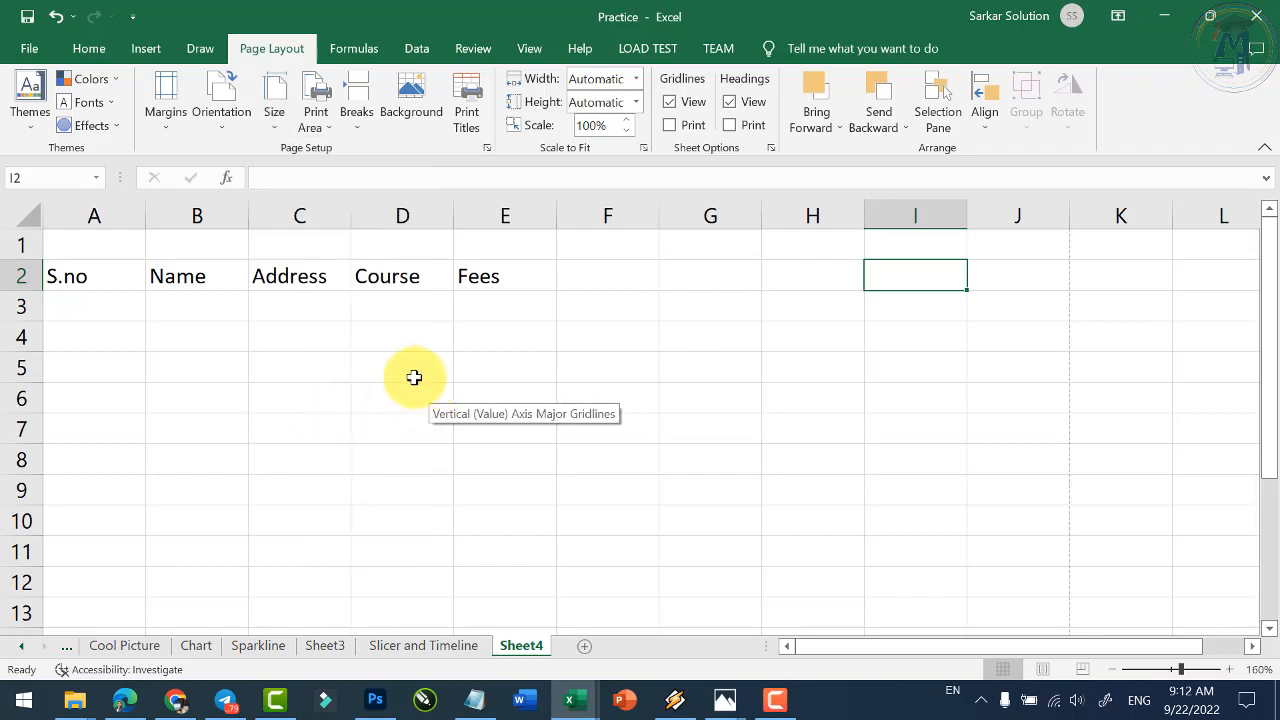
pyautogui.scroll(-5, 414, 394)
pyautogui.scroll(-2, 500, 385)
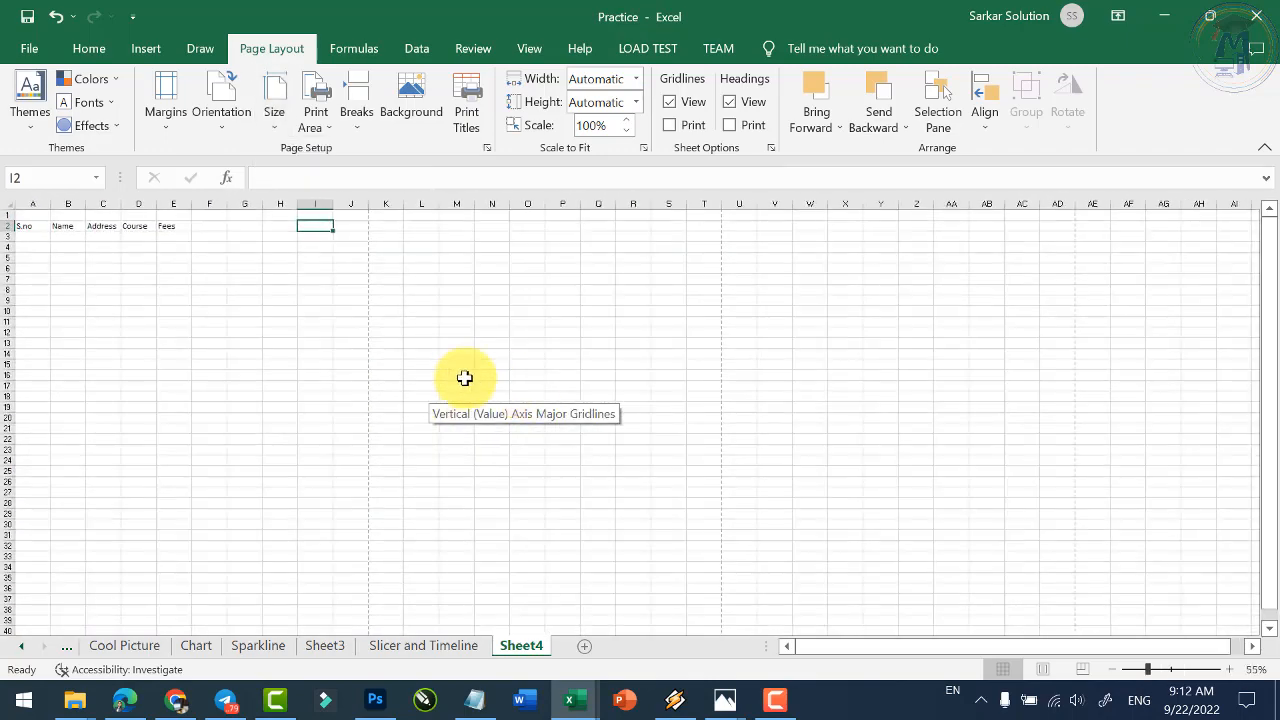
pyautogui.scroll(1, 380, 290)
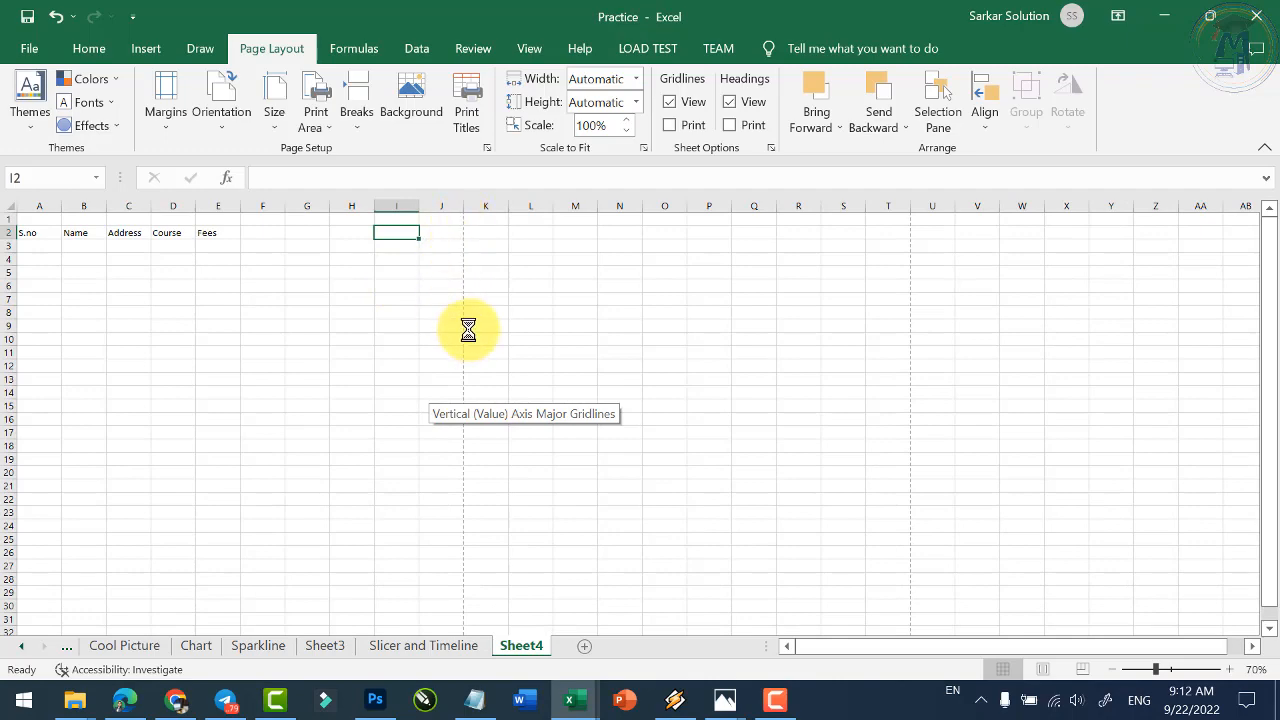
pyautogui.scroll(5, 466, 329)
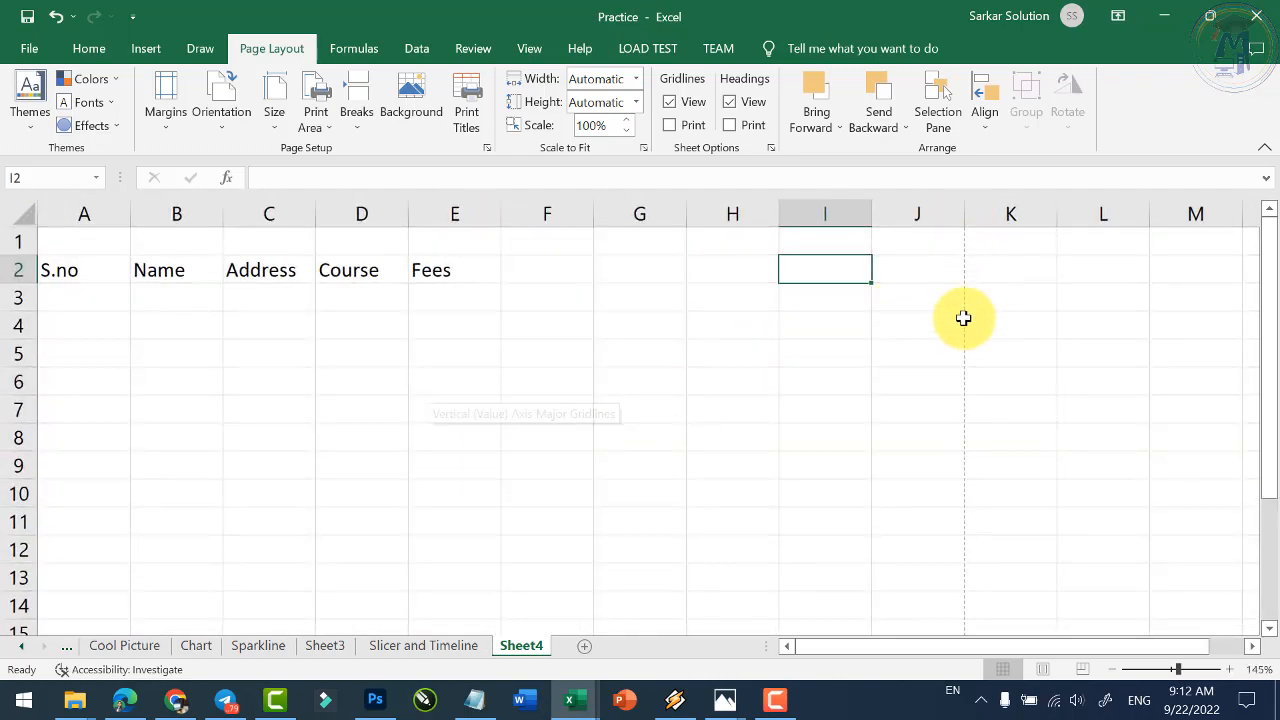
pyautogui.scroll(-9, 618, 404)
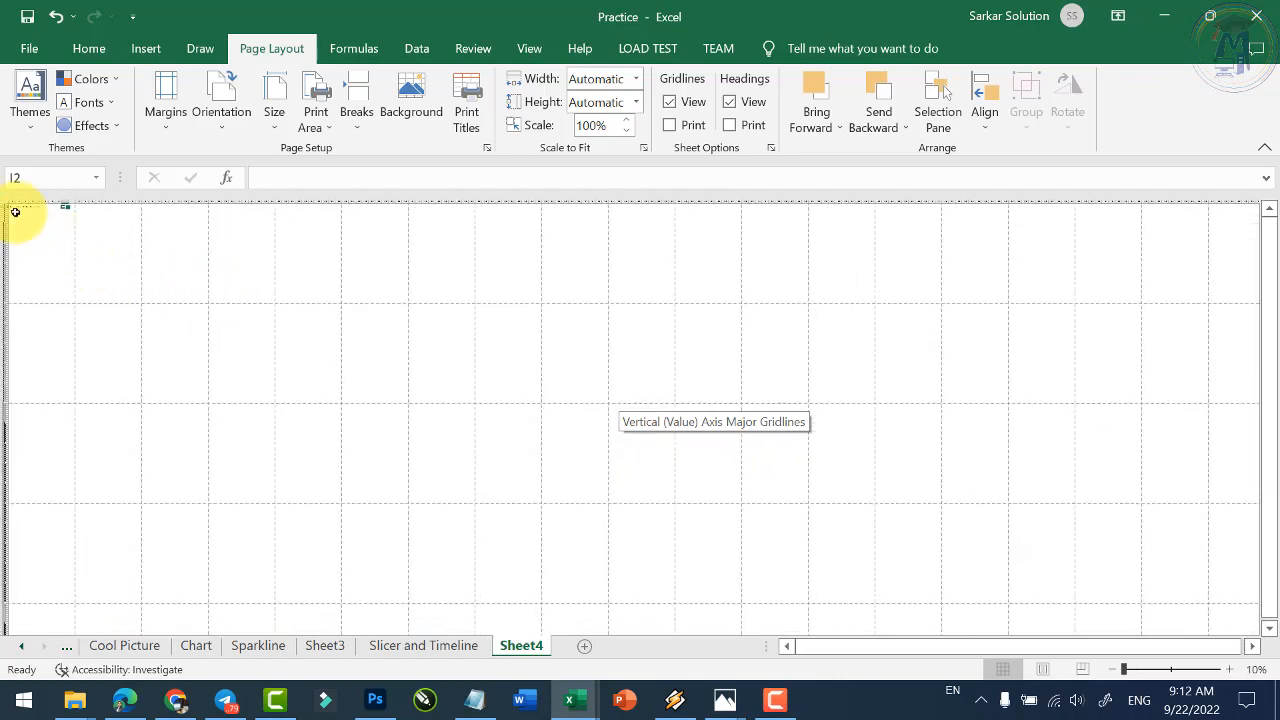
pyautogui.moveTo(14, 209); pyautogui.dragTo(57, 251)
pyautogui.click(64, 283)
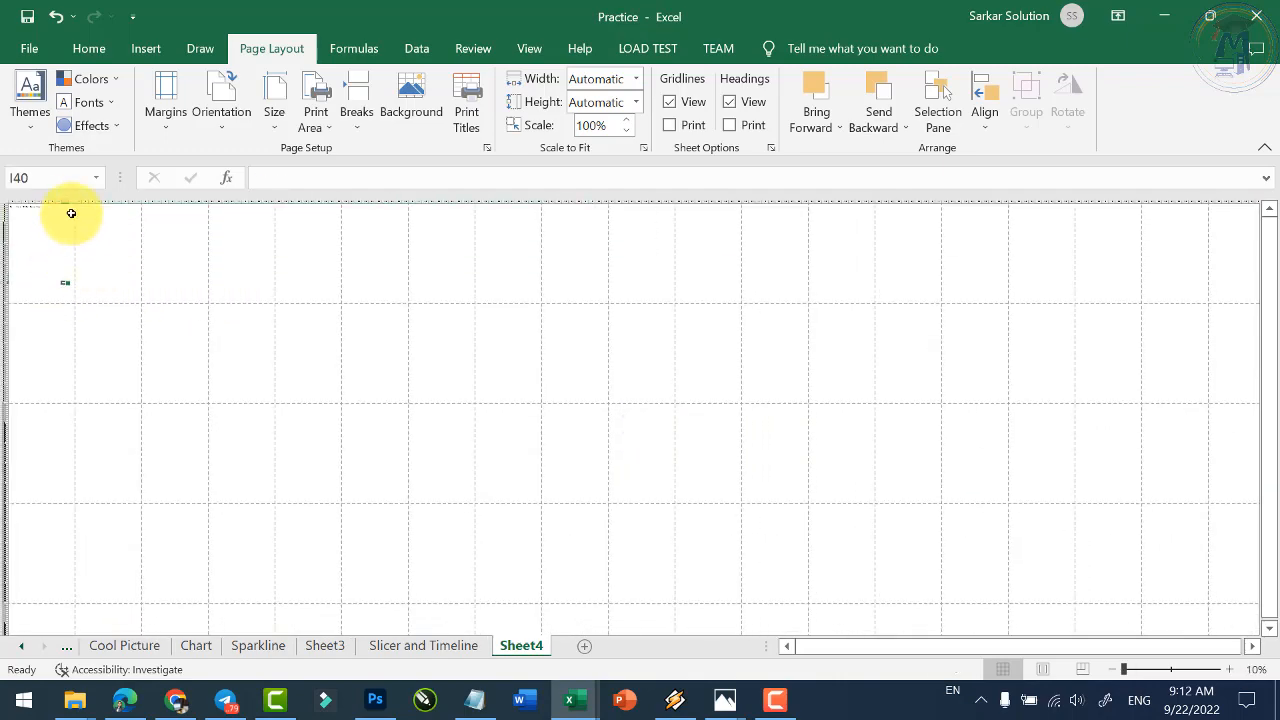
pyautogui.moveTo(68, 208); pyautogui.dragTo(3, 300)
pyautogui.scroll(2, 17, 229)
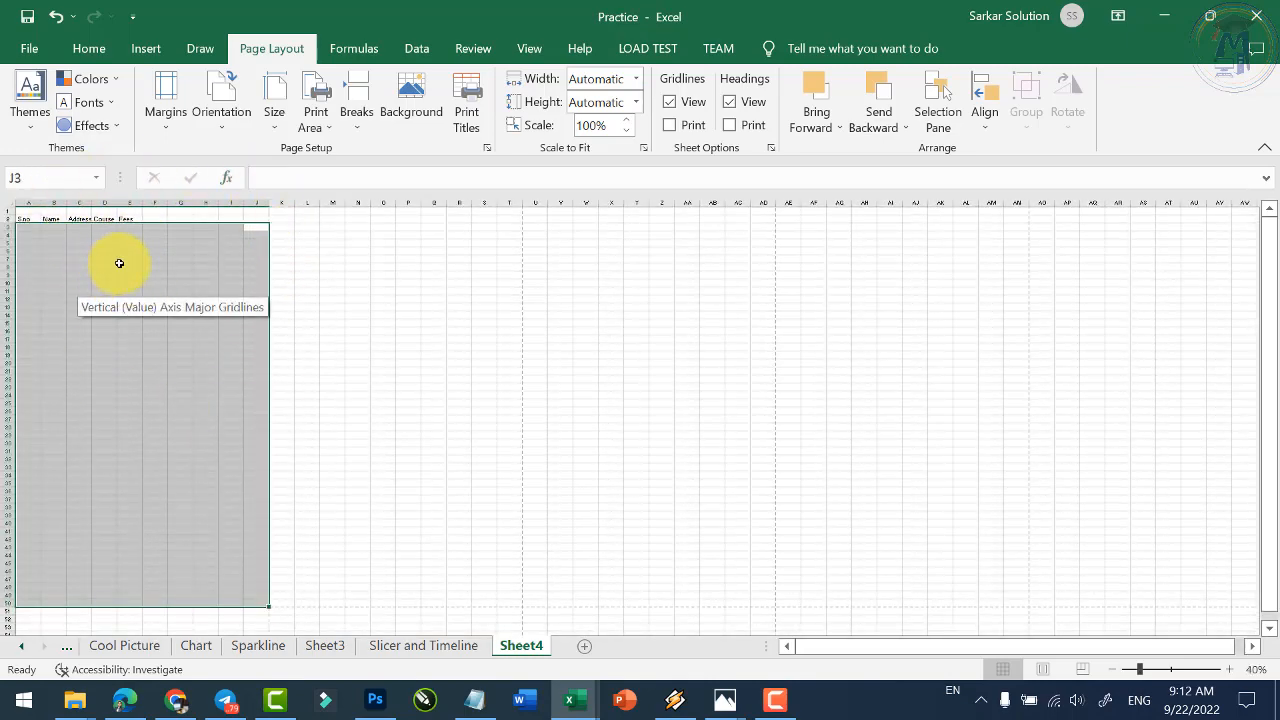
pyautogui.scroll(-2, 349, 306)
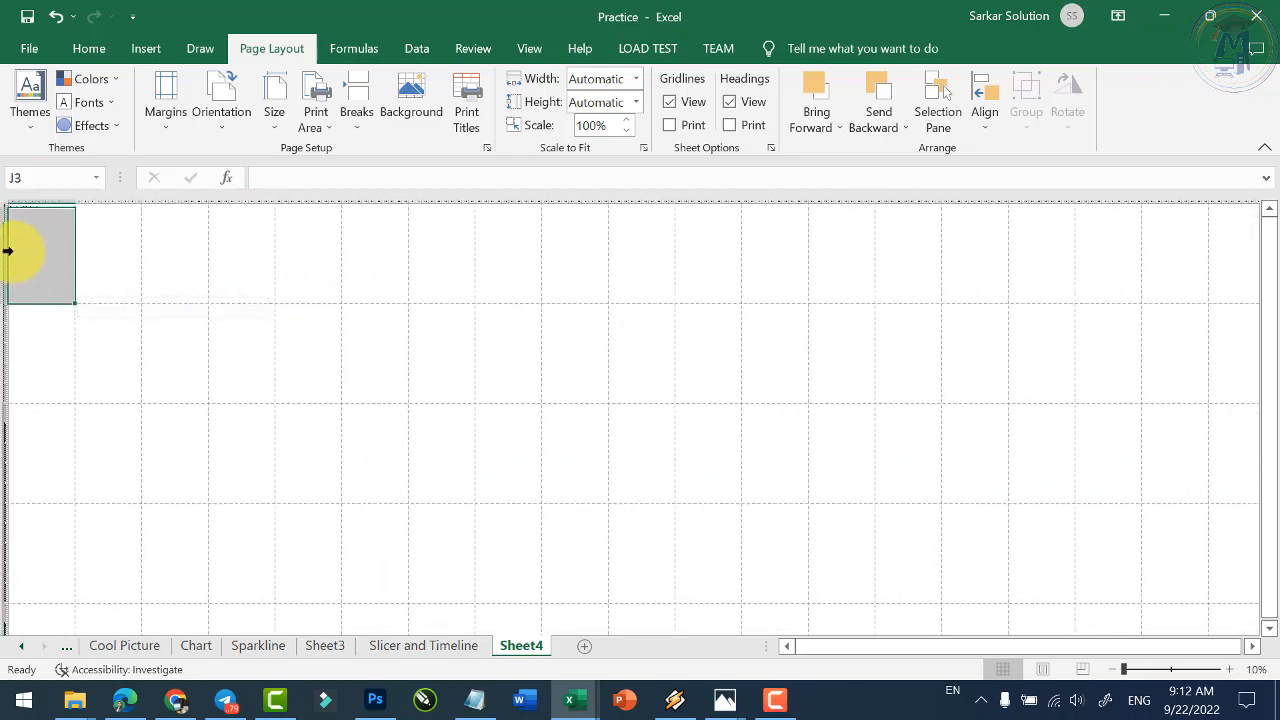
pyautogui.scroll(10, 191, 263)
pyautogui.click(485, 330)
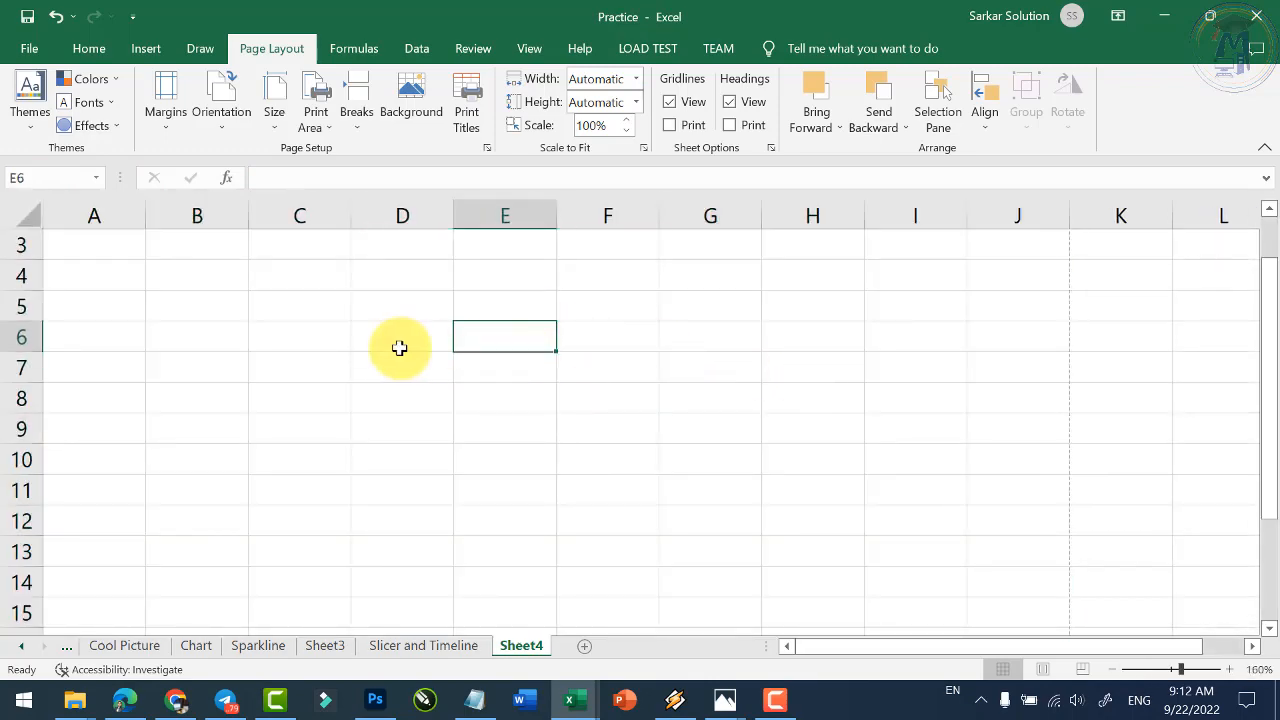
pyautogui.scroll(1, 399, 347)
pyautogui.click(266, 276)
pyautogui.click(105, 276)
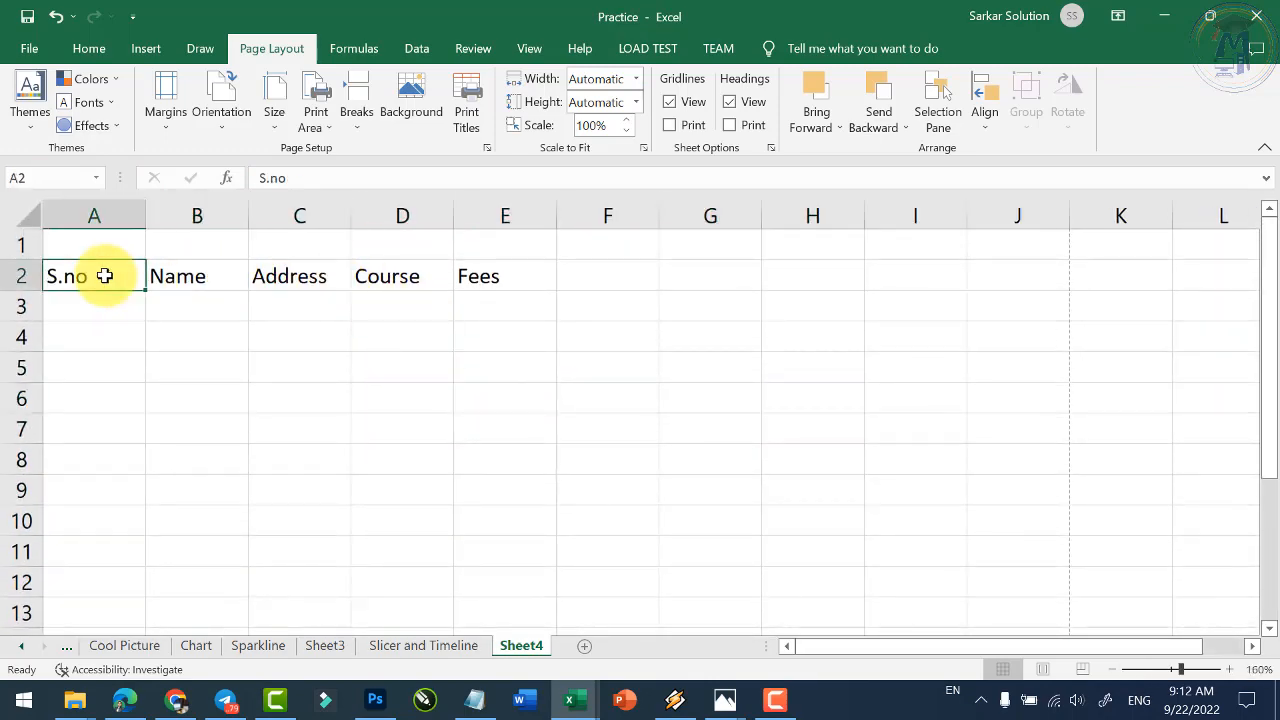
pyautogui.click(180, 277)
pyautogui.click(290, 276)
pyautogui.click(394, 275)
pyautogui.click(460, 273)
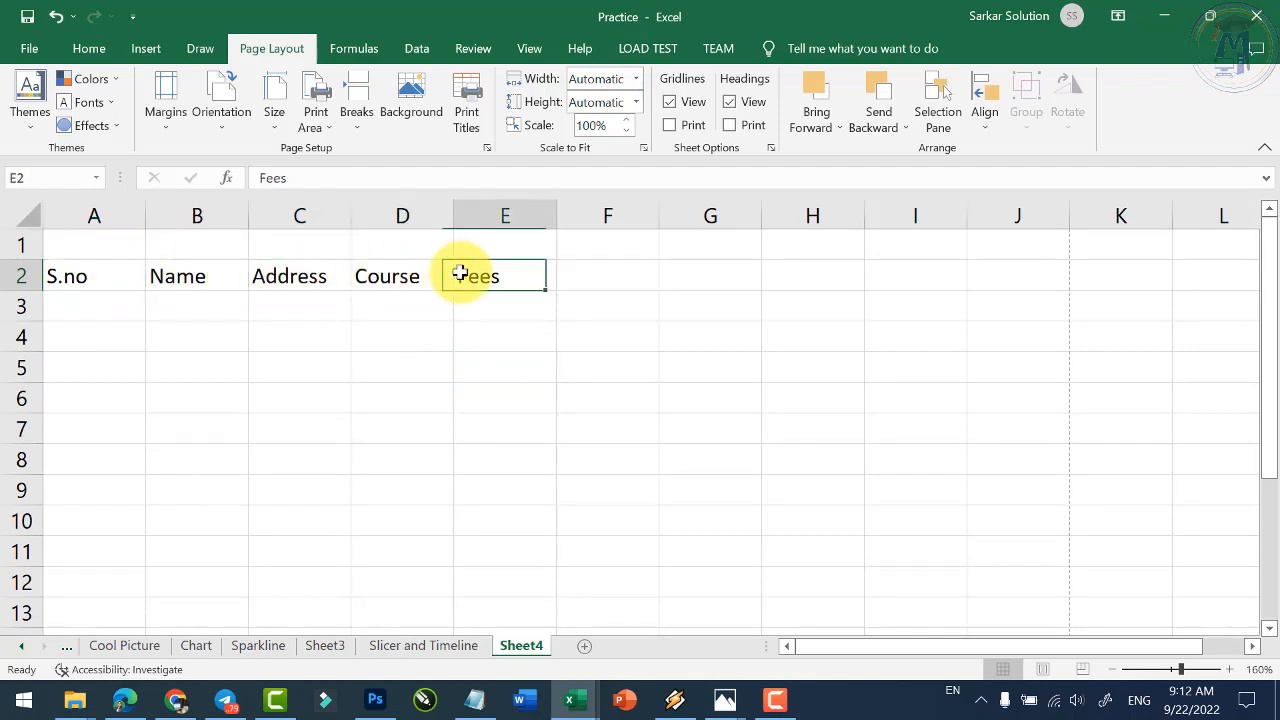
pyautogui.moveTo(103, 243); pyautogui.dragTo(505, 257)
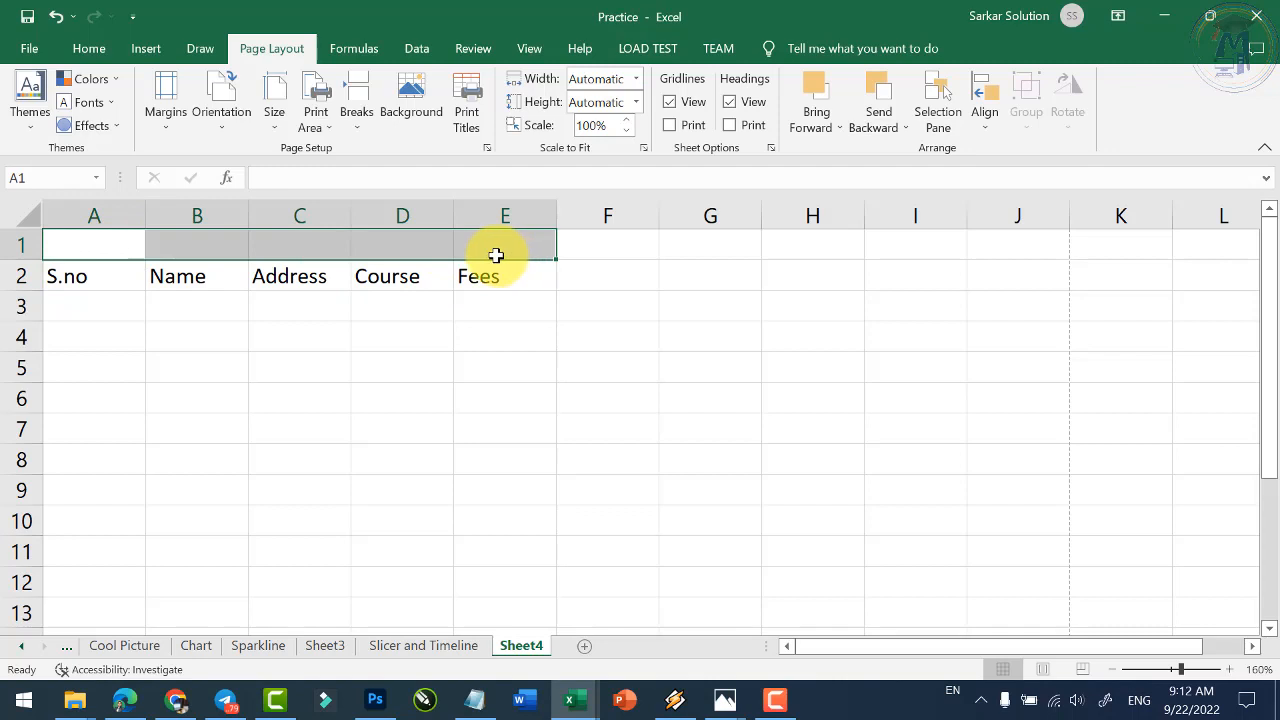
# Merge A1:E1 and type the title 'Student Information' into it.
pyautogui.click(89, 48)
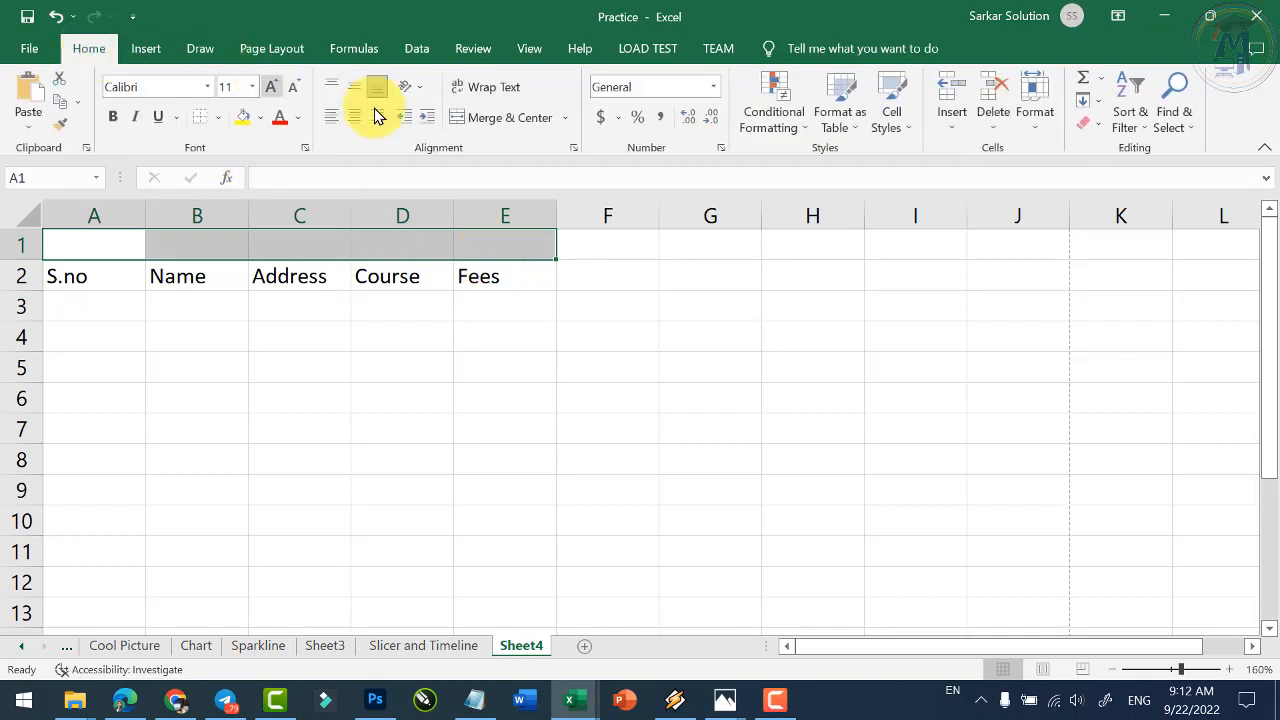
pyautogui.click(494, 121)
pyautogui.click(270, 48)
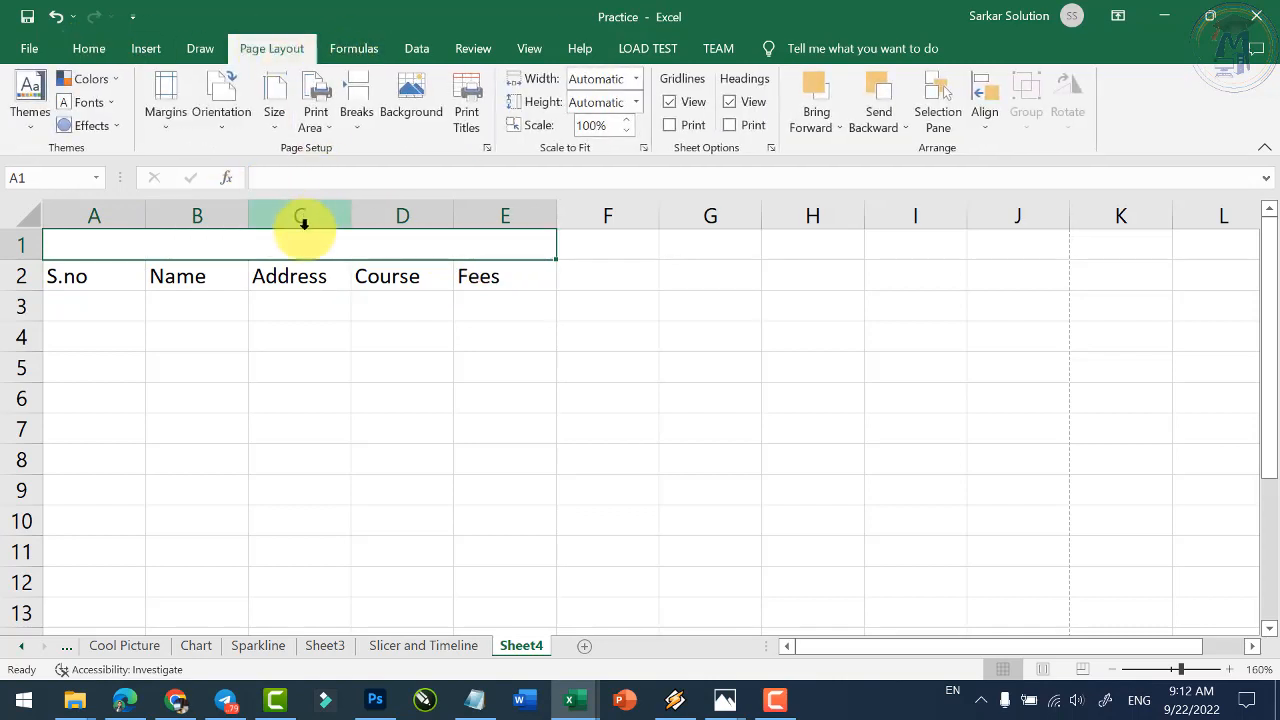
pyautogui.write('Student')
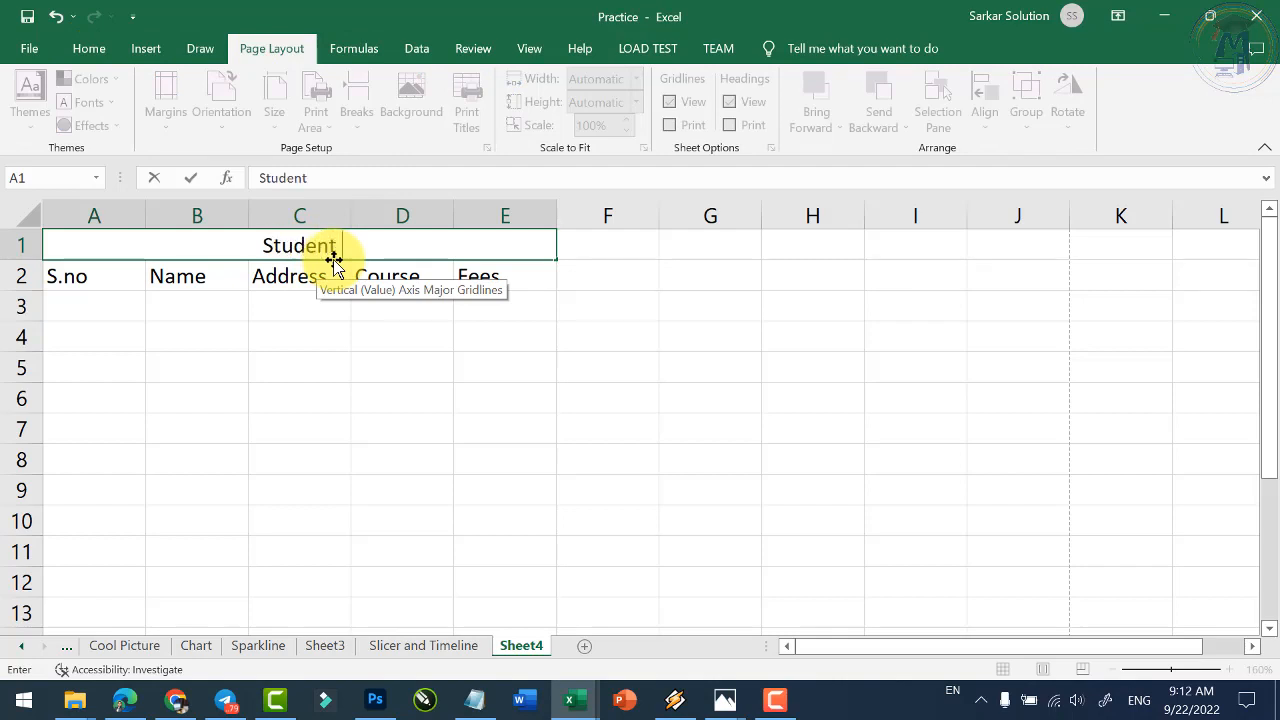
pyautogui.write(' Information')
pyautogui.press('Return')
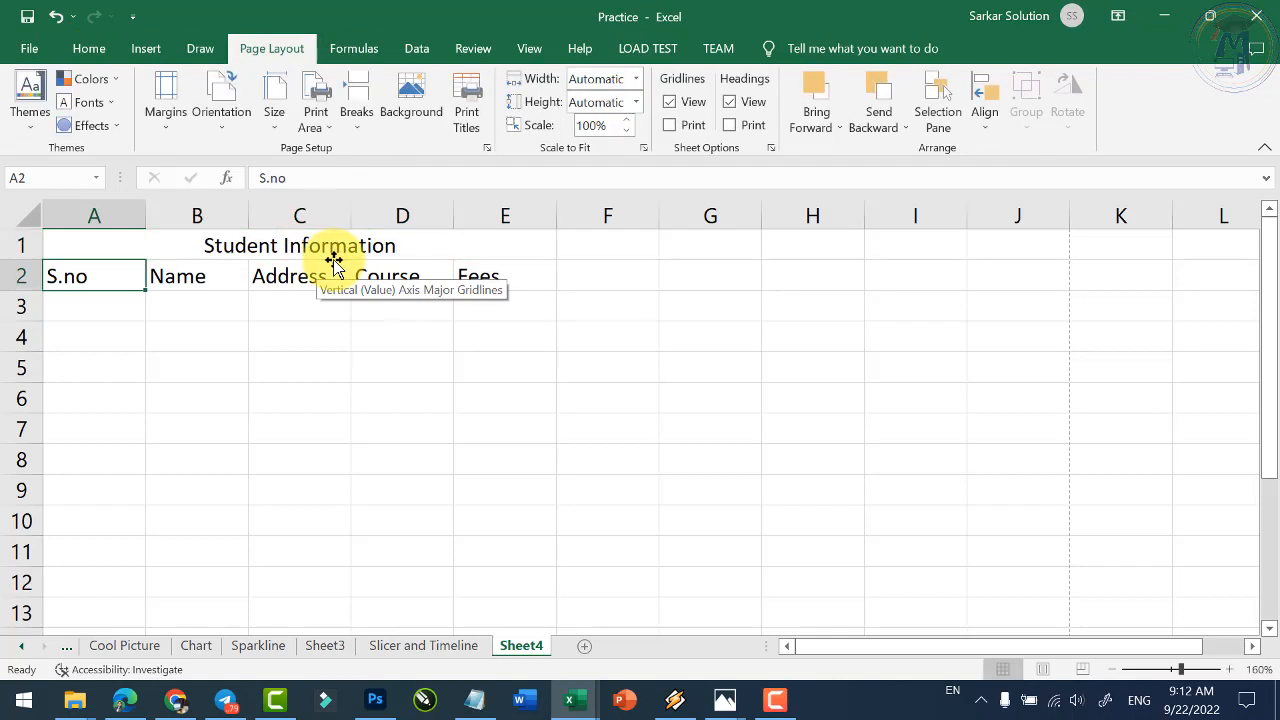
pyautogui.click(334, 243)
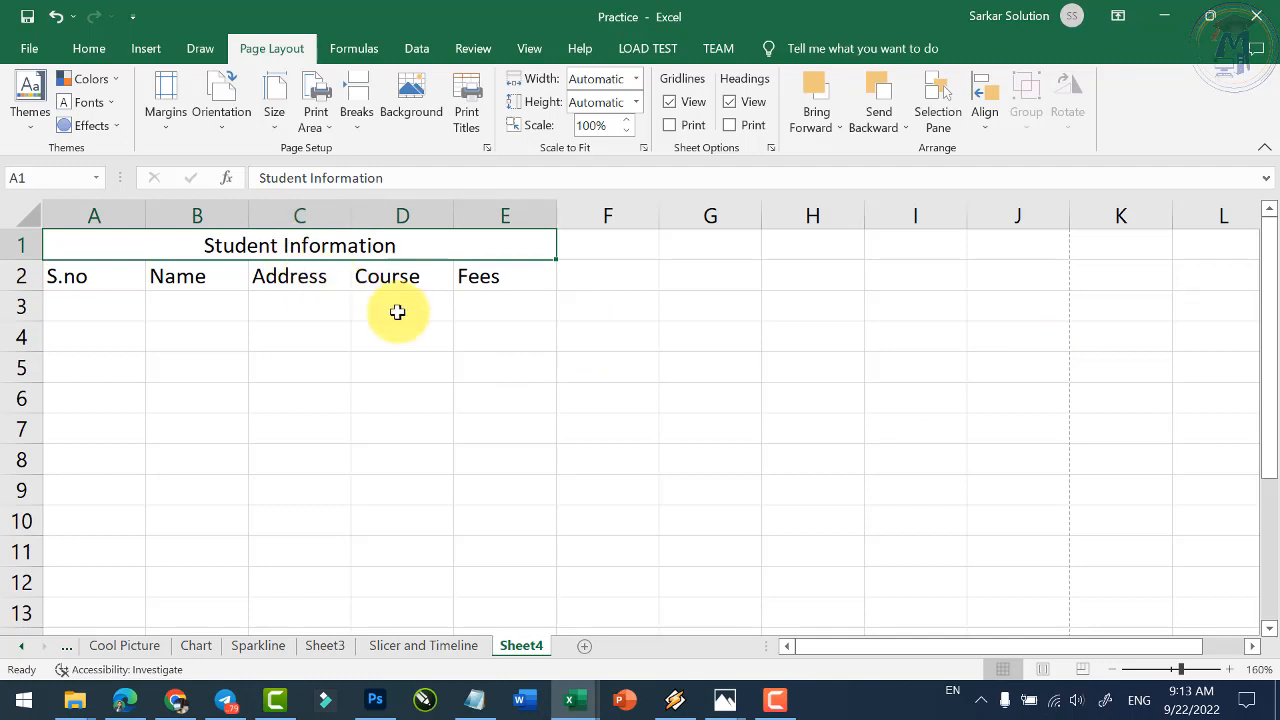
# Enlarge the title font three steps and make it bold.
pyautogui.click(88, 48)
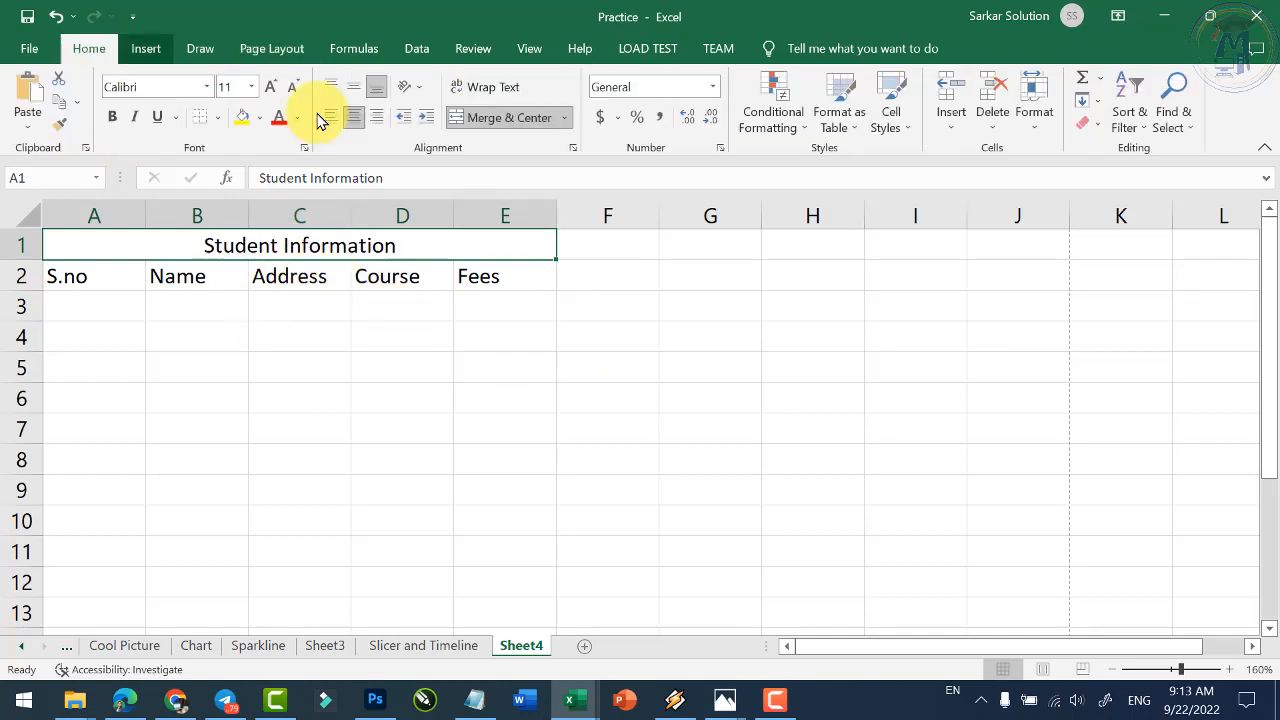
pyautogui.click(275, 88)
pyautogui.click(275, 88)
pyautogui.click(275, 88)
pyautogui.click(275, 88)
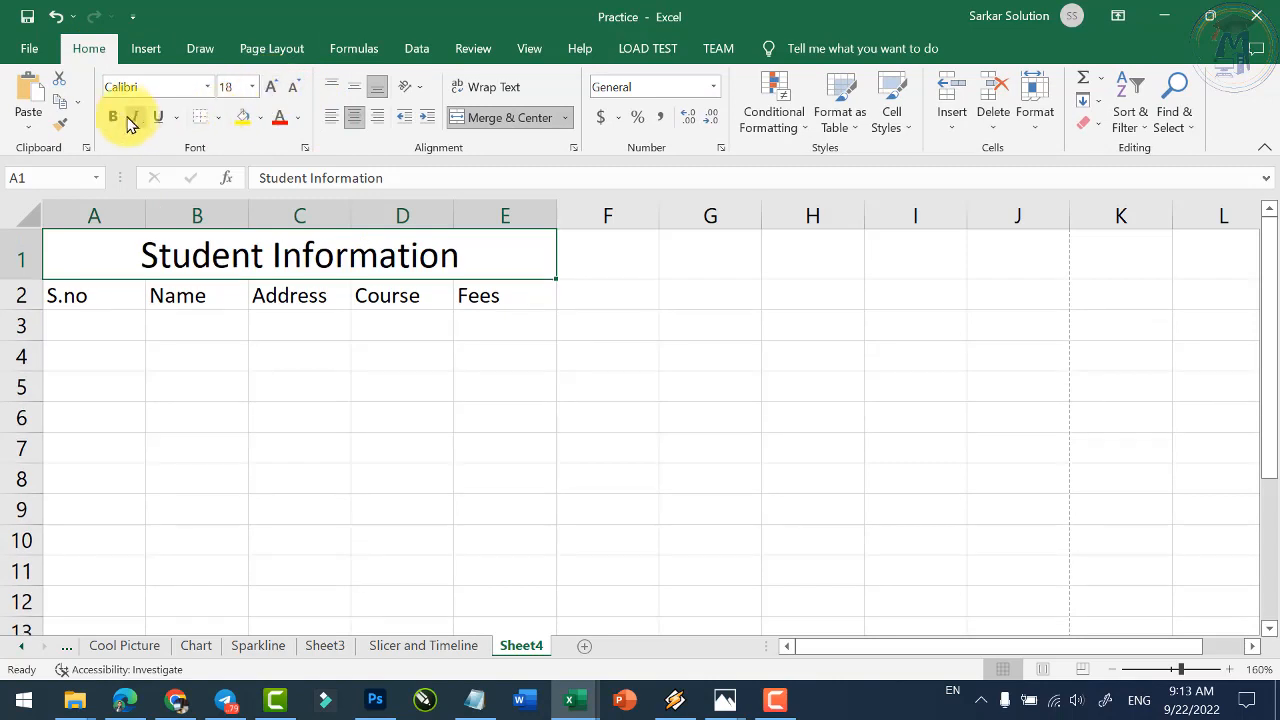
pyautogui.click(113, 116)
# Make the row 2 headings bold and larger, easing back one step so Address fits.
pyautogui.moveTo(134, 288); pyautogui.dragTo(486, 290)
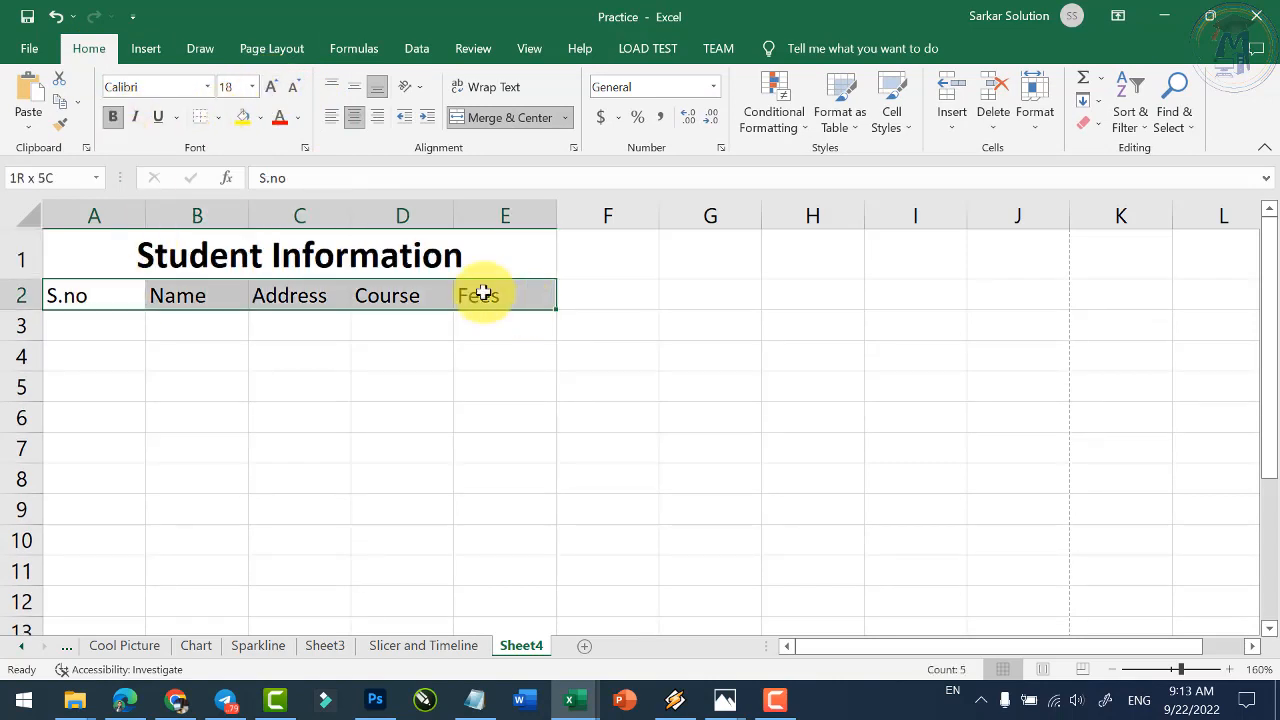
pyautogui.click(113, 116)
pyautogui.click(270, 88)
pyautogui.click(270, 88)
pyautogui.click(271, 88)
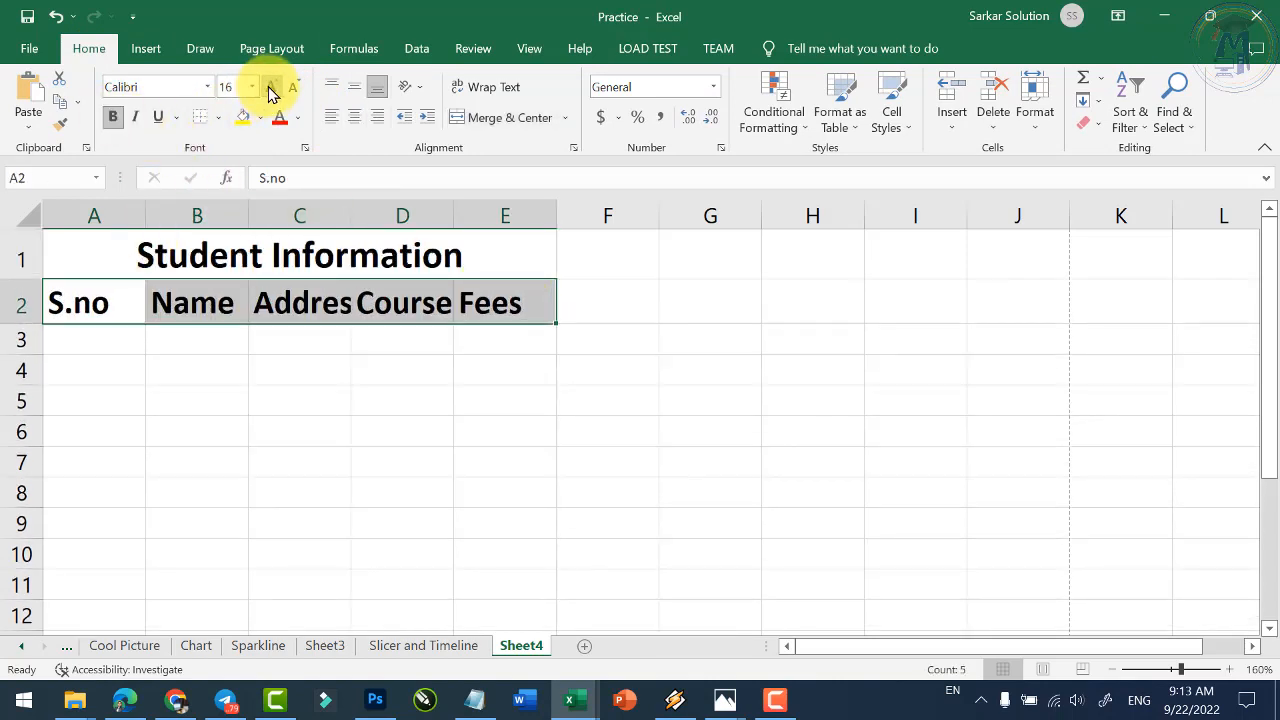
pyautogui.click(290, 90)
pyautogui.click(300, 248)
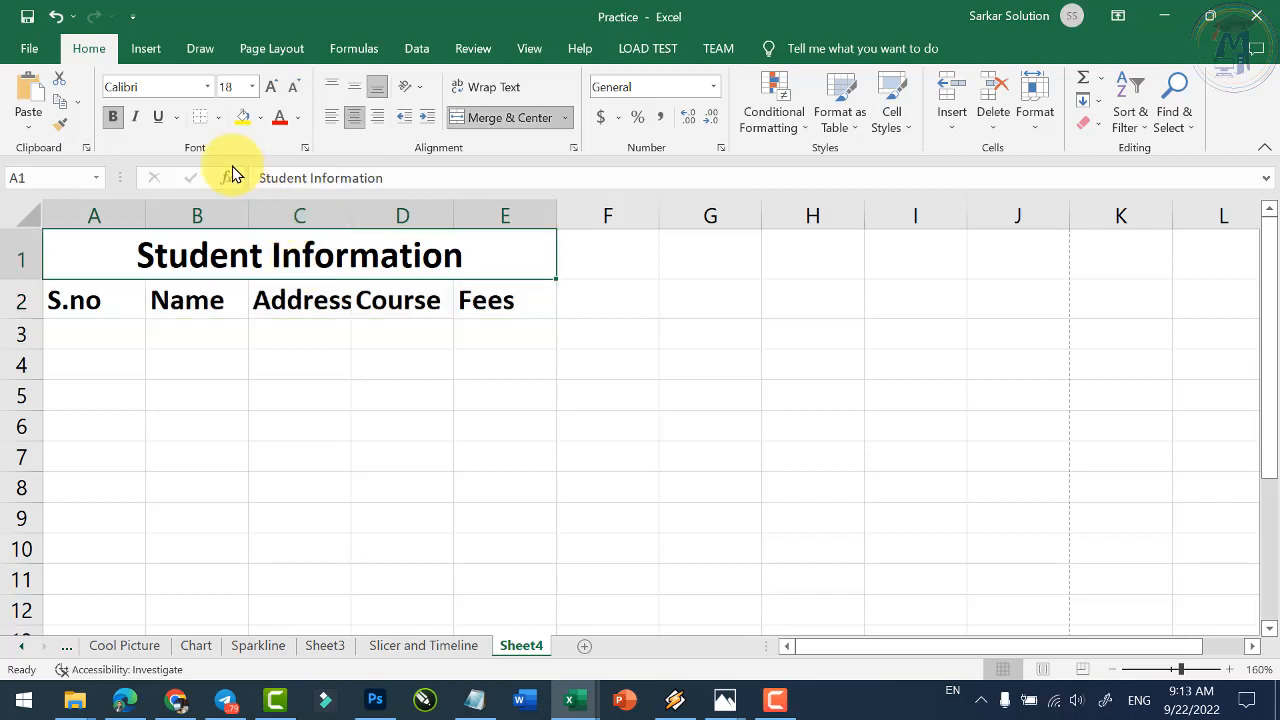
pyautogui.click(107, 336)
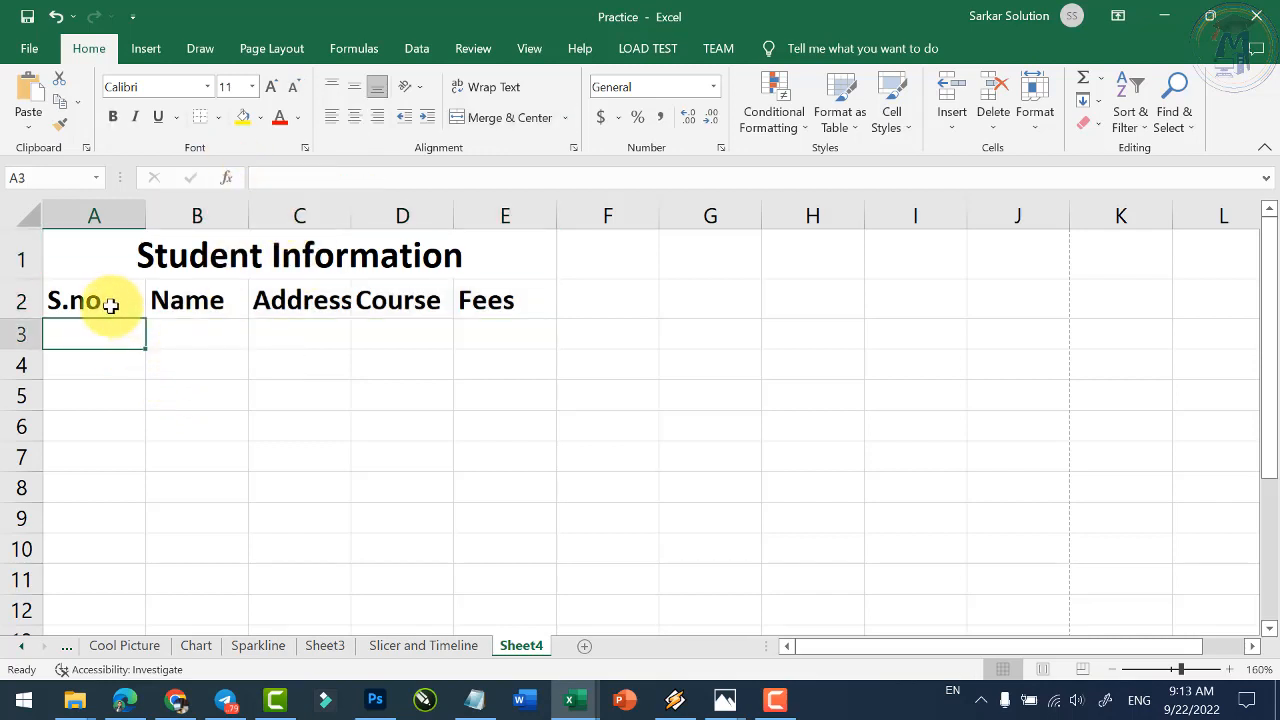
# Raise the data-area font to 14 and fill serial numbers 1 to 37 down column A.
pyautogui.moveTo(109, 333); pyautogui.dragTo(490, 585)
pyautogui.click(275, 95)
pyautogui.click(275, 95)
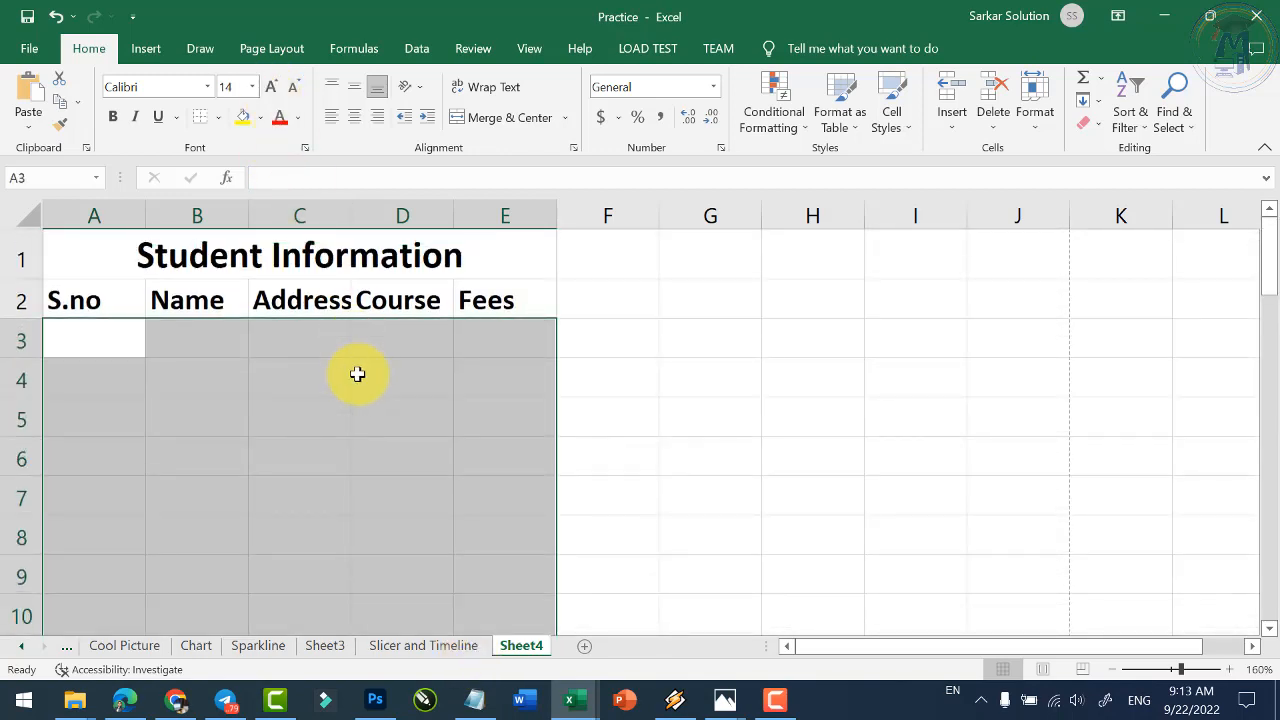
pyautogui.click(126, 346)
pyautogui.write('1')
pyautogui.press('Return')
pyautogui.write('2')
pyautogui.press('Return')
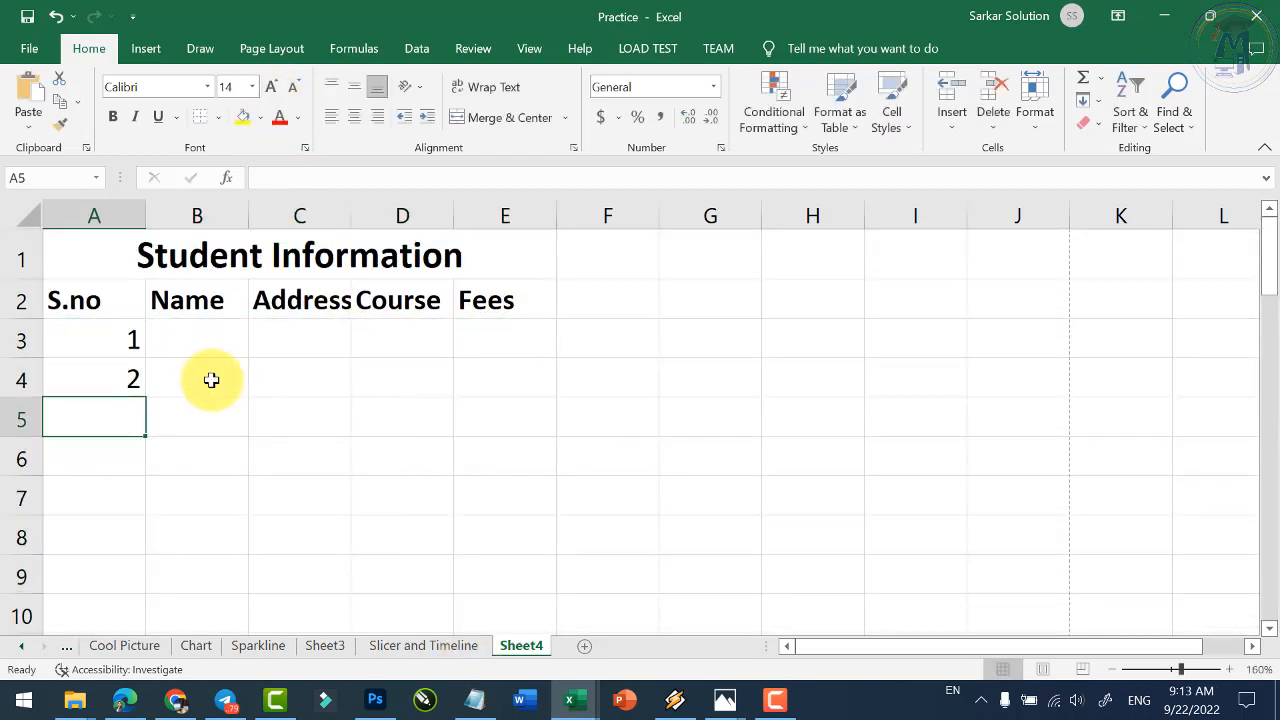
pyautogui.click(132, 355)
pyautogui.moveTo(132, 355)
pyautogui.mouseDown()
pyautogui.moveTo(166, 697)
pyautogui.moveTo(147, 456)
pyautogui.mouseUp()
pyautogui.scroll(11, 289, 497)
# Type three sample student names in B3:B5 and repeat them down to B39.
pyautogui.click(203, 333)
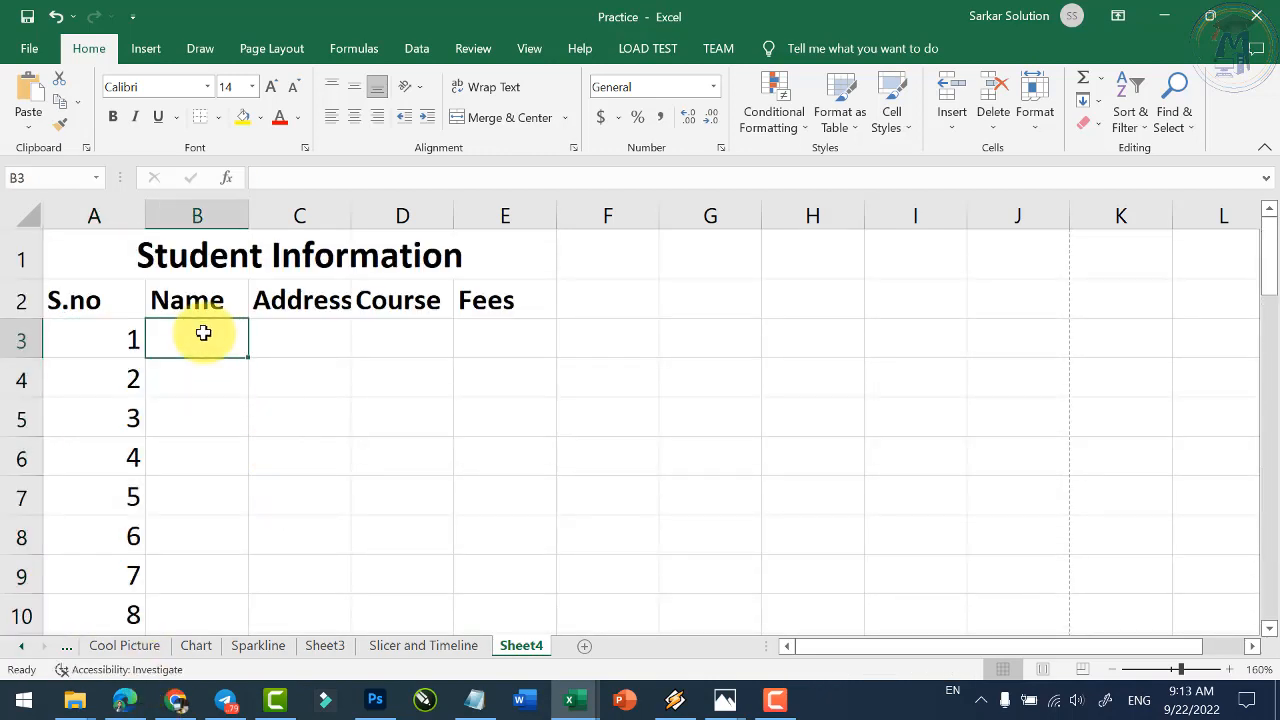
pyautogui.write('ame')
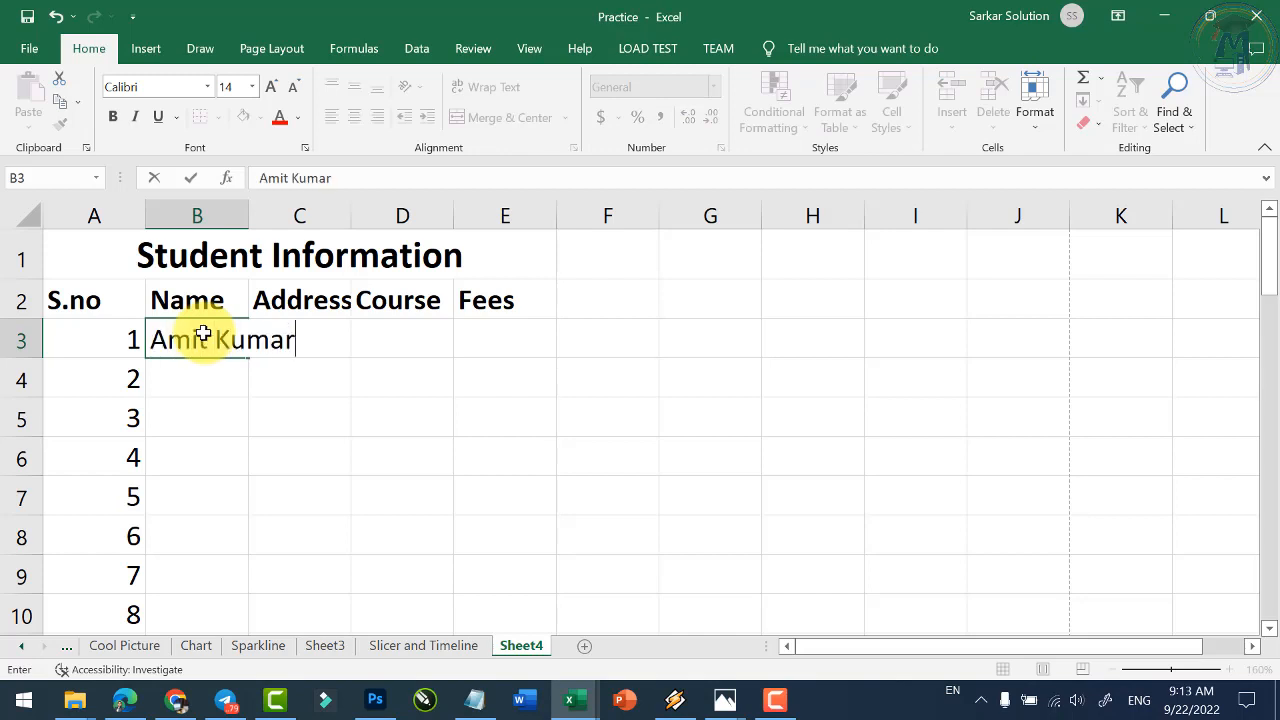
pyautogui.press('Return')
pyautogui.write('Ajit Ku')
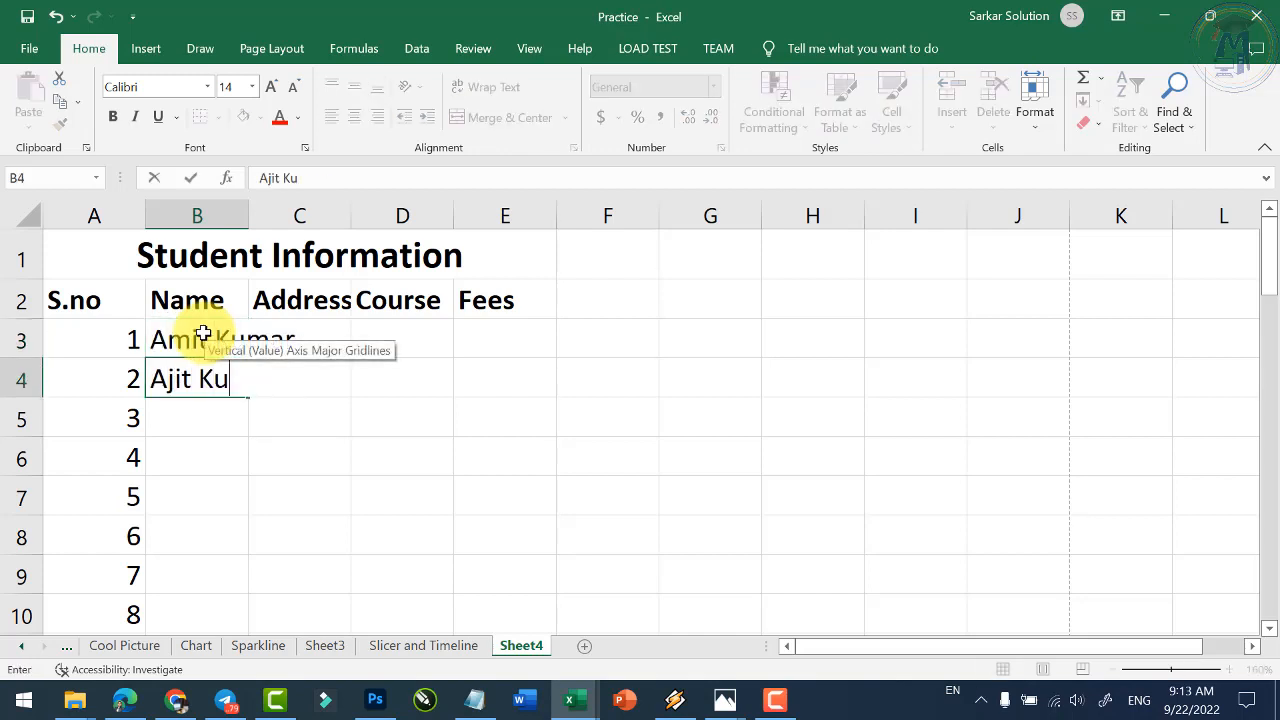
pyautogui.write('mar')
pyautogui.press('Return')
pyautogui.write('Brije')
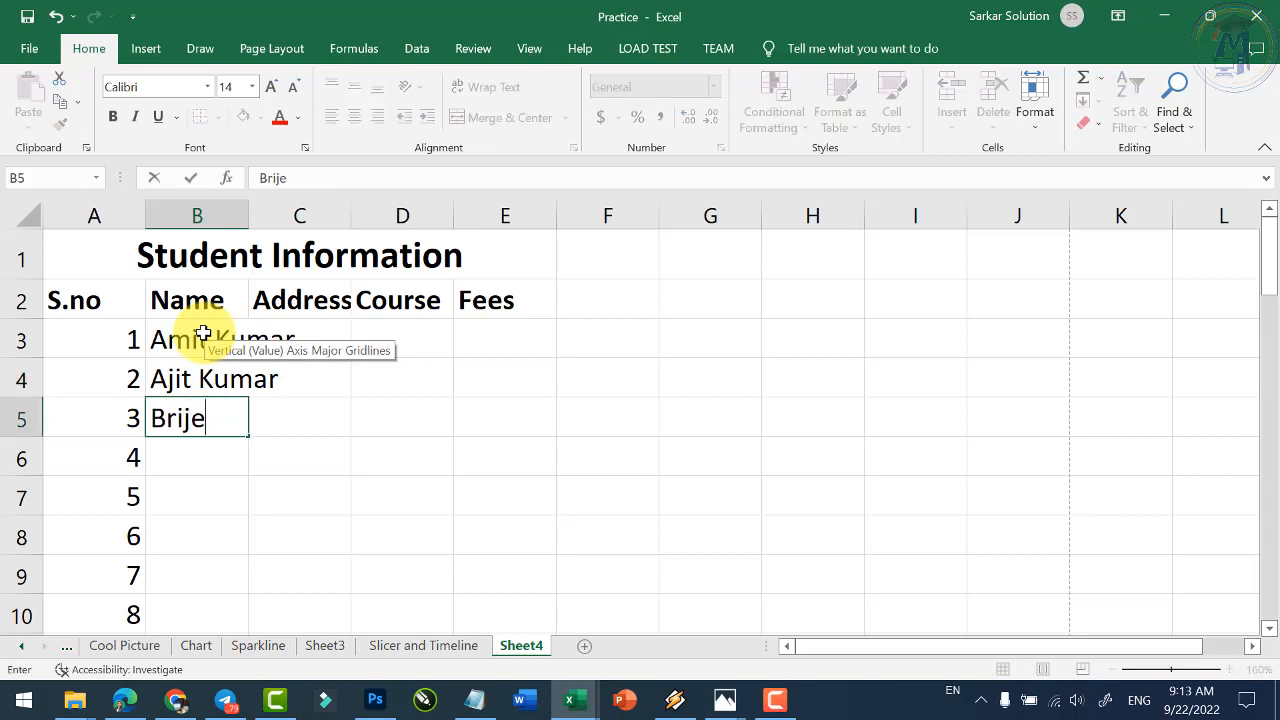
pyautogui.press('Return')
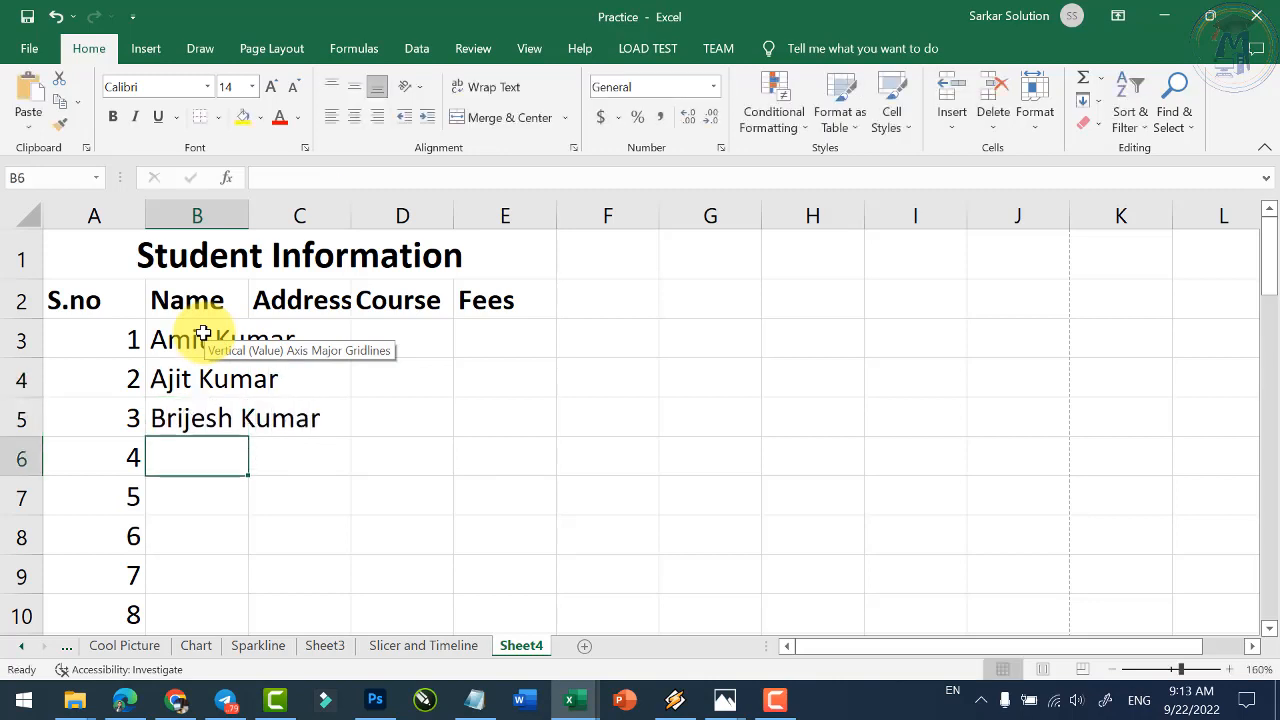
pyautogui.moveTo(188, 337); pyautogui.dragTo(230, 565)
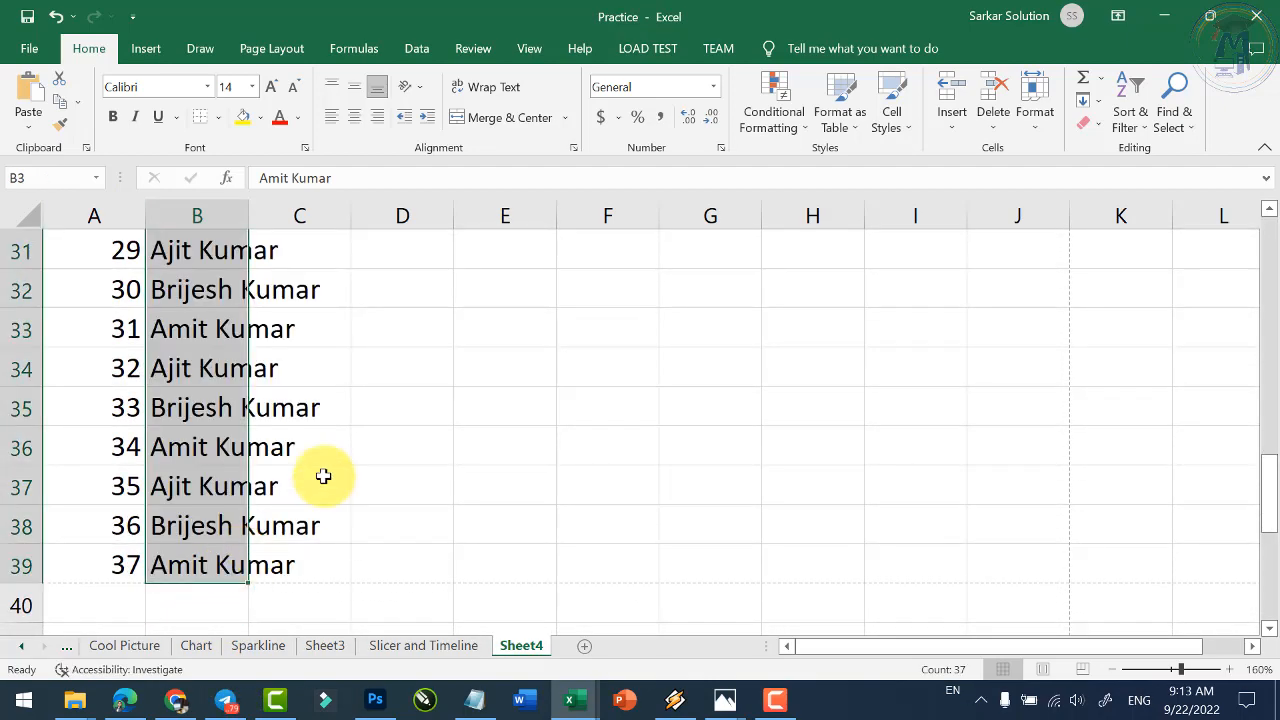
pyautogui.scroll(10, 323, 474)
# Enter the sample student address in C3 and fill it down through C39.
pyautogui.click(318, 340)
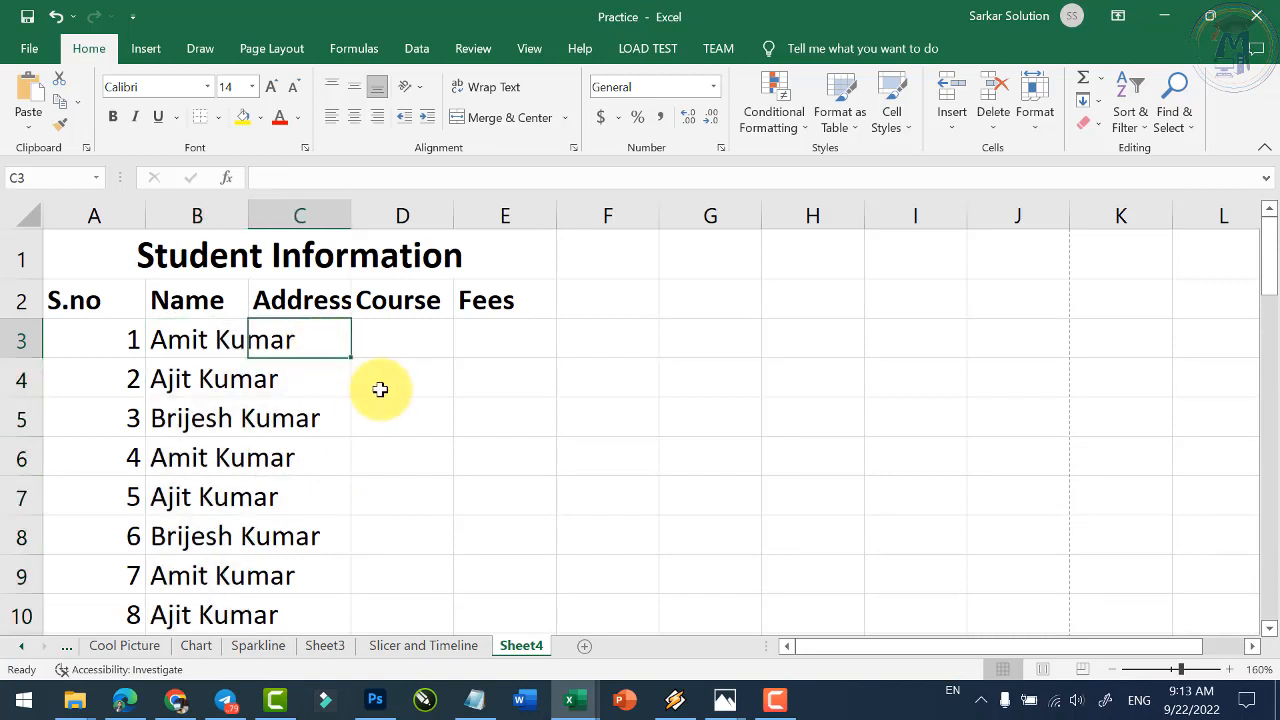
pyautogui.write('W')
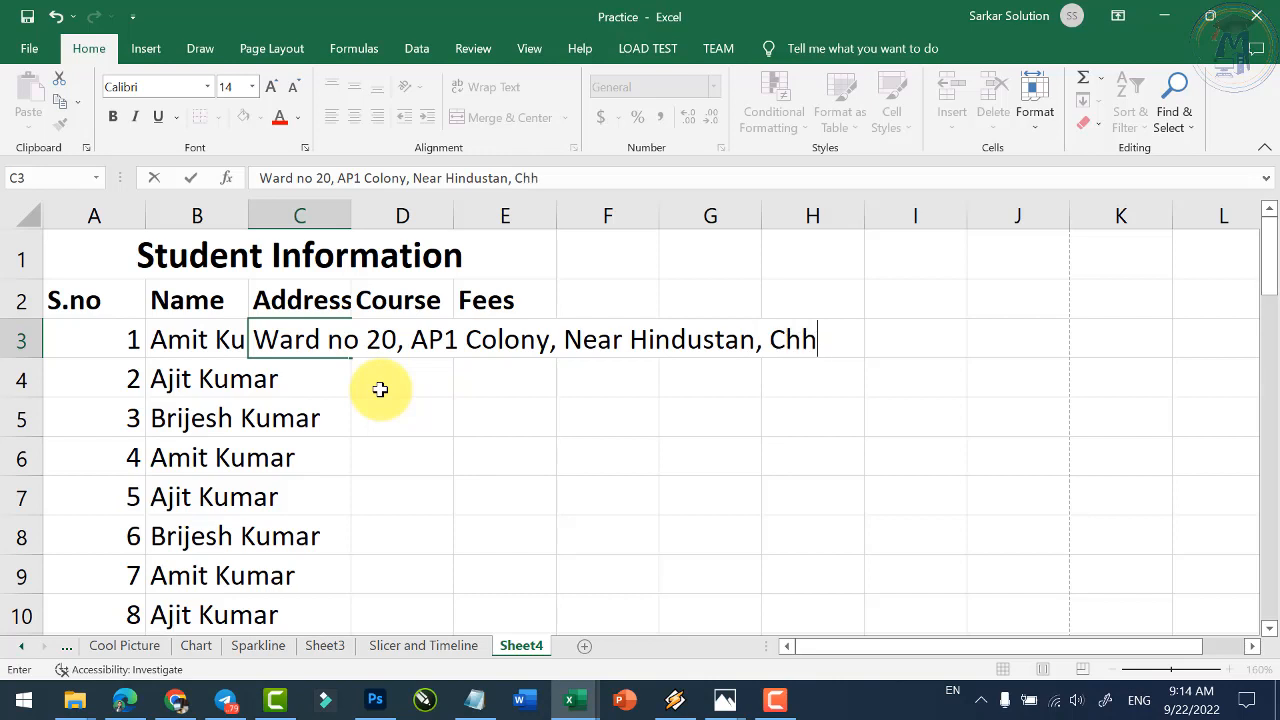
pyautogui.click(430, 410)
pyautogui.click(341, 349)
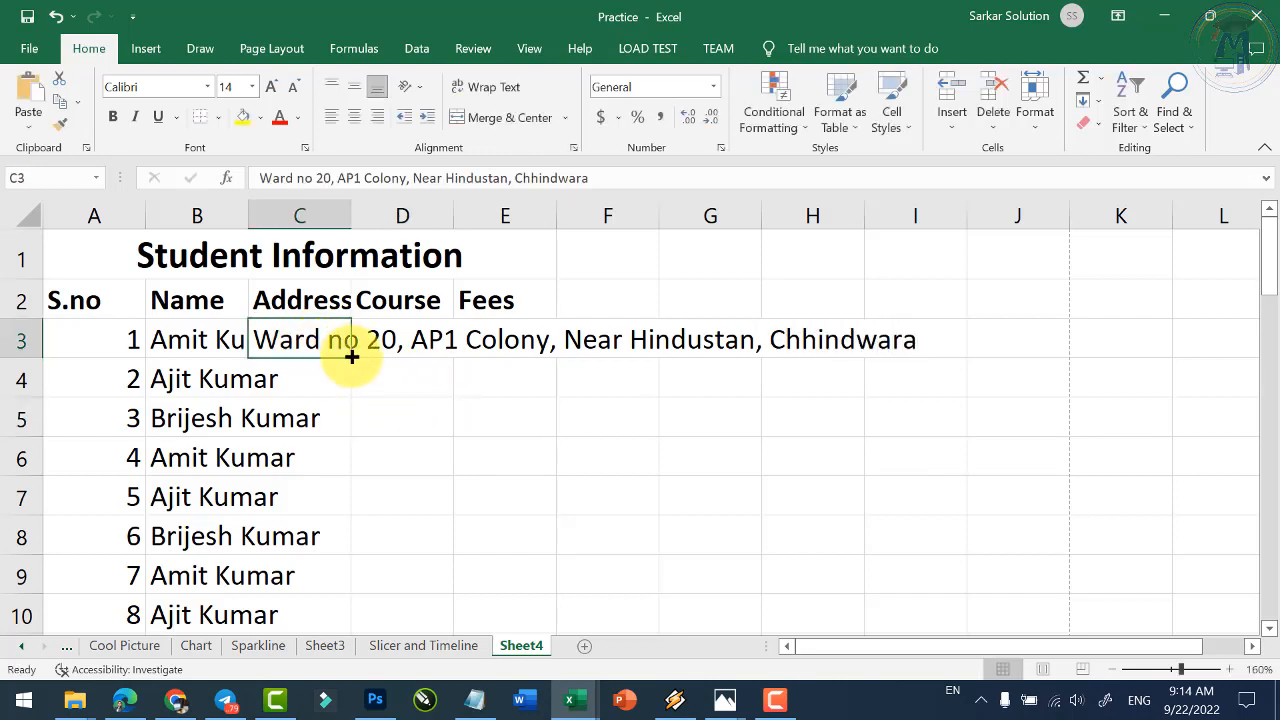
pyautogui.moveTo(352, 356); pyautogui.dragTo(340, 578)
pyautogui.scroll(10, 380, 577)
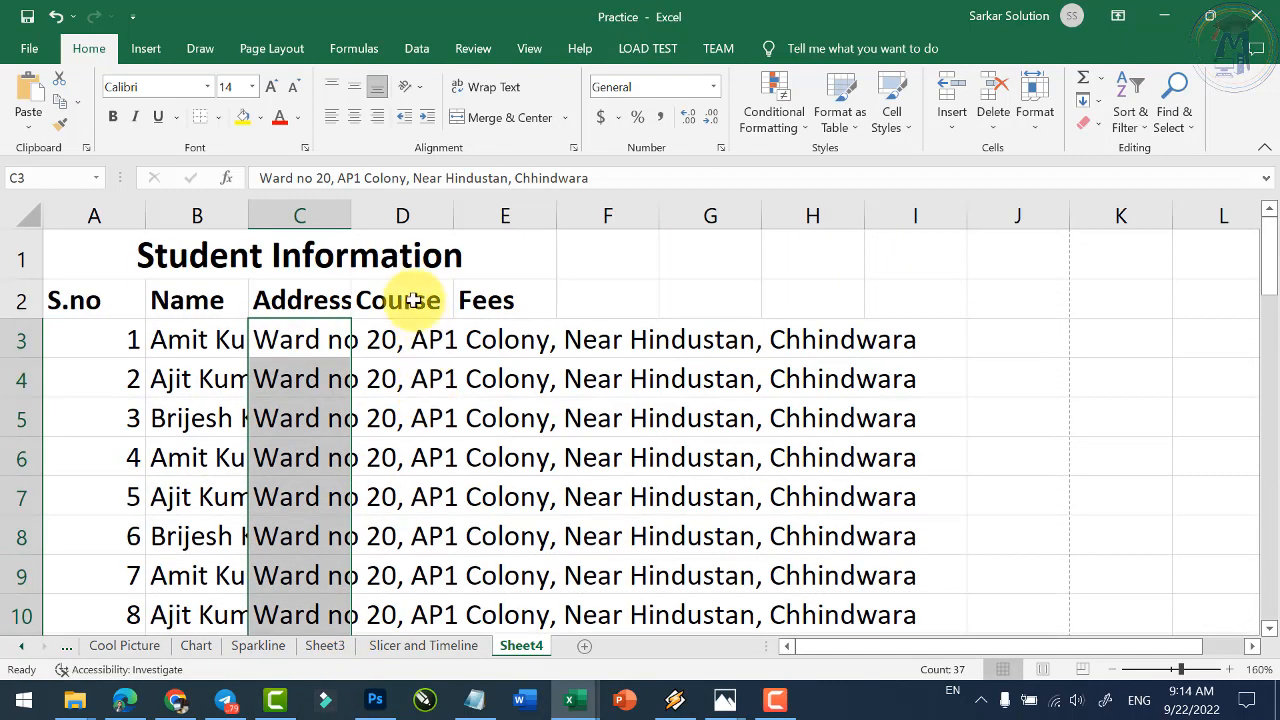
# Enter courses PGDCA, DCA, BCA and MCA in D3:D6 and repeat them down column D.
pyautogui.click(415, 298)
pyautogui.press('Down')
pyautogui.write('PG')
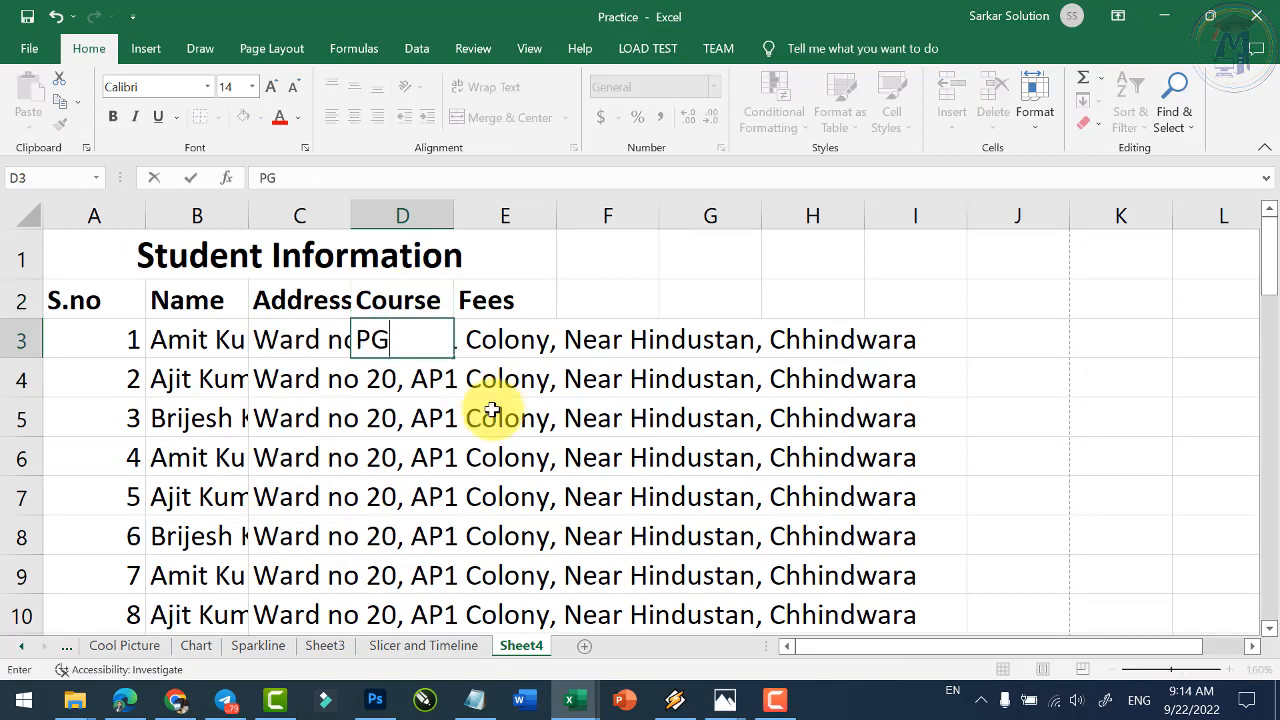
pyautogui.write('DCA')
pyautogui.press('Return')
pyautogui.write('DCA')
pyautogui.press('Return')
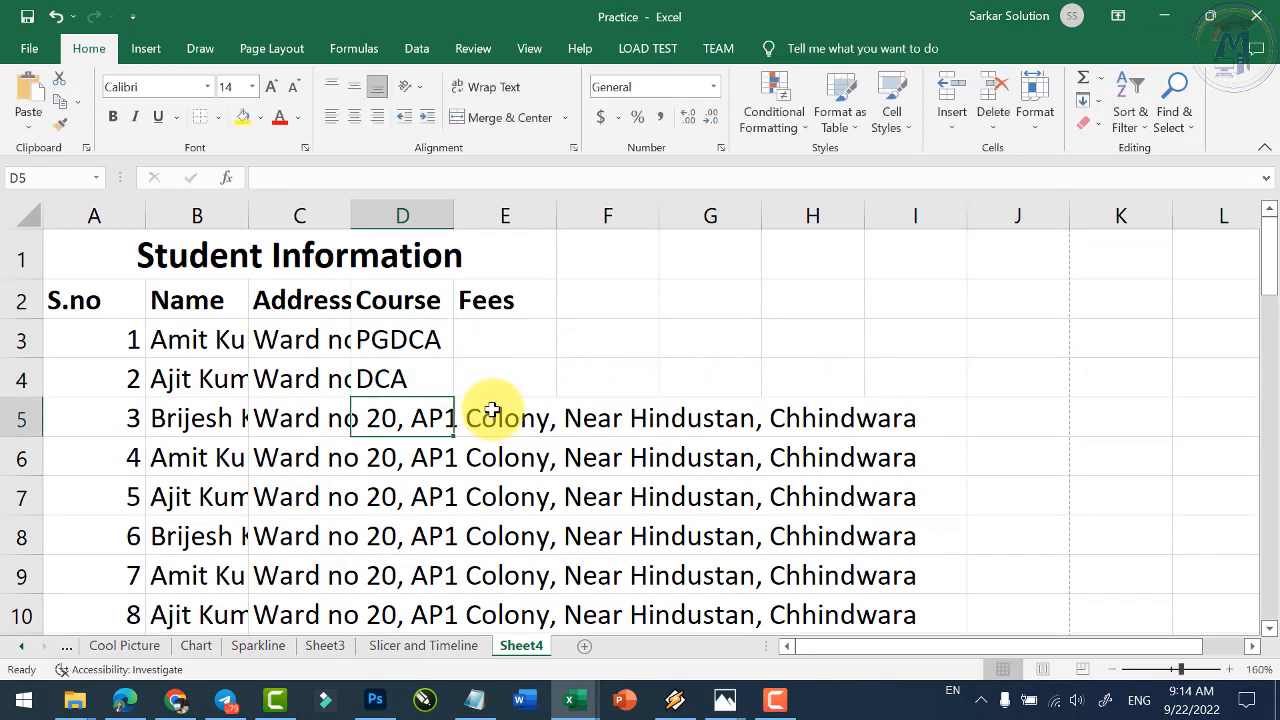
pyautogui.write('BCA')
pyautogui.press('Return')
pyautogui.write('MCA')
pyautogui.hotkey('ctrl', 'Return')
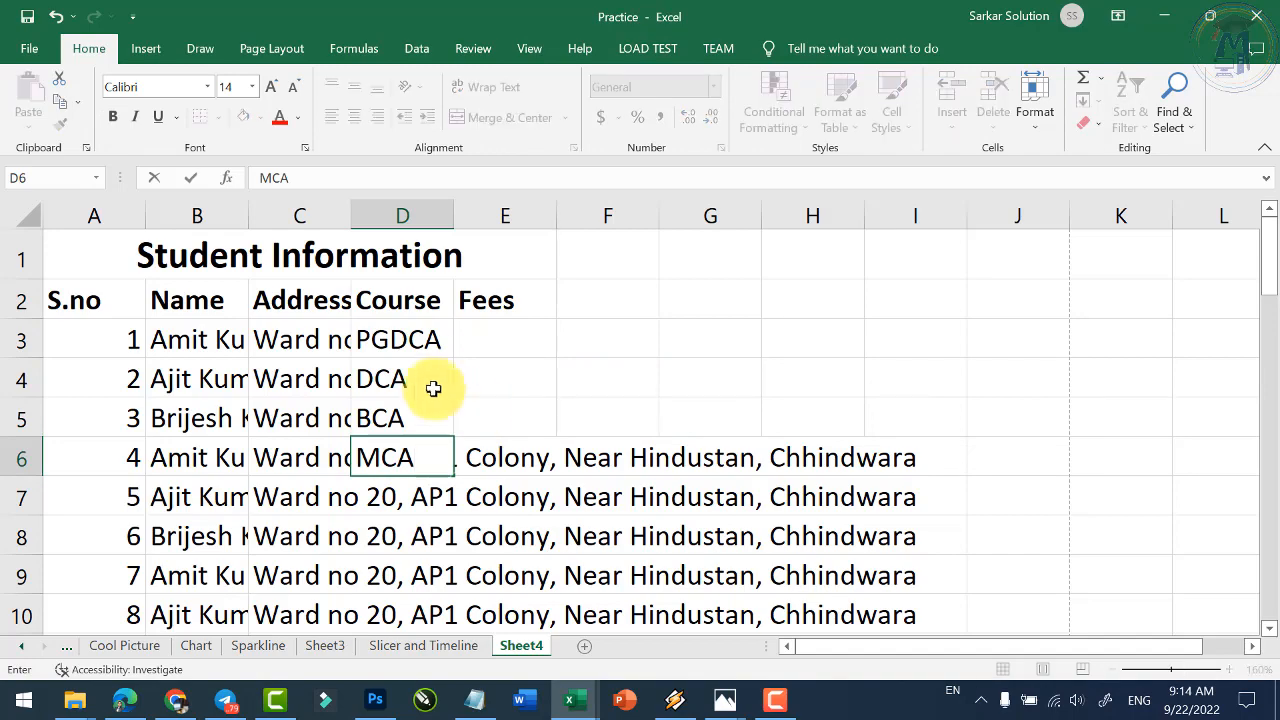
pyautogui.moveTo(423, 341); pyautogui.dragTo(430, 590)
pyautogui.scroll(10, 500, 537)
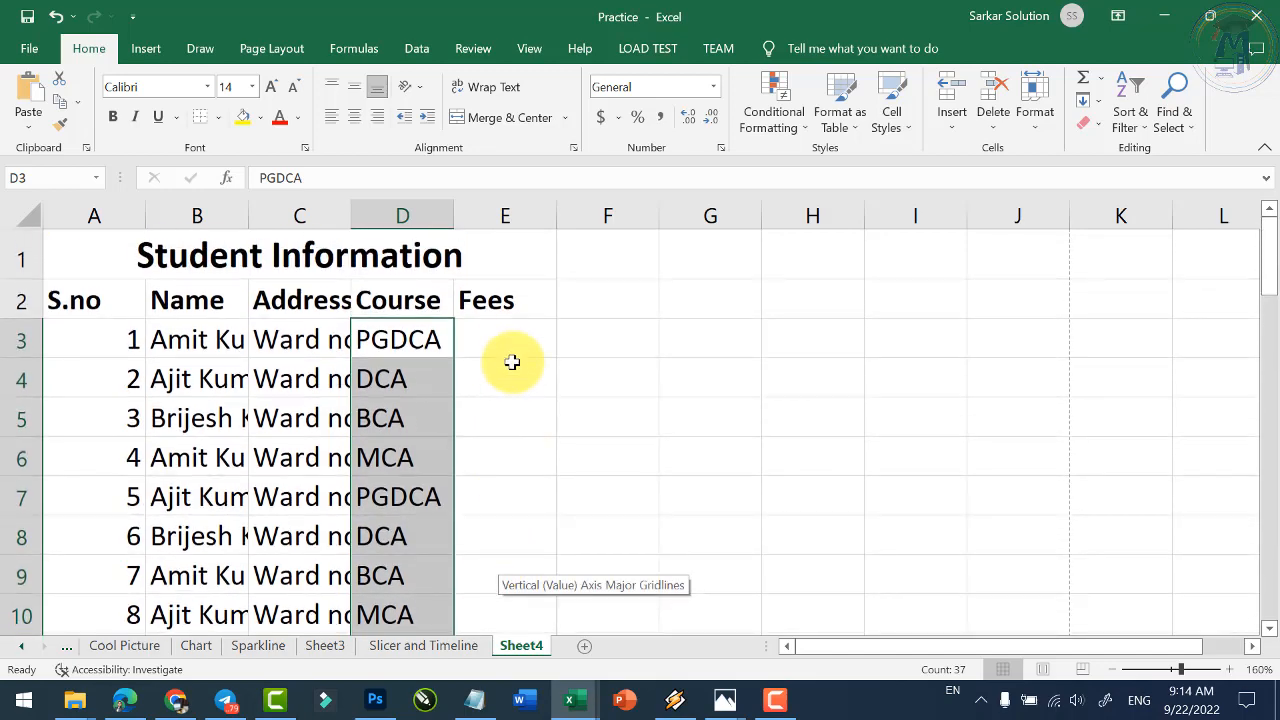
# Enter fees 9000, 8000, 12000 and 15000 in E3:E6 and copy them.
pyautogui.click(505, 345)
pyautogui.click(316, 351)
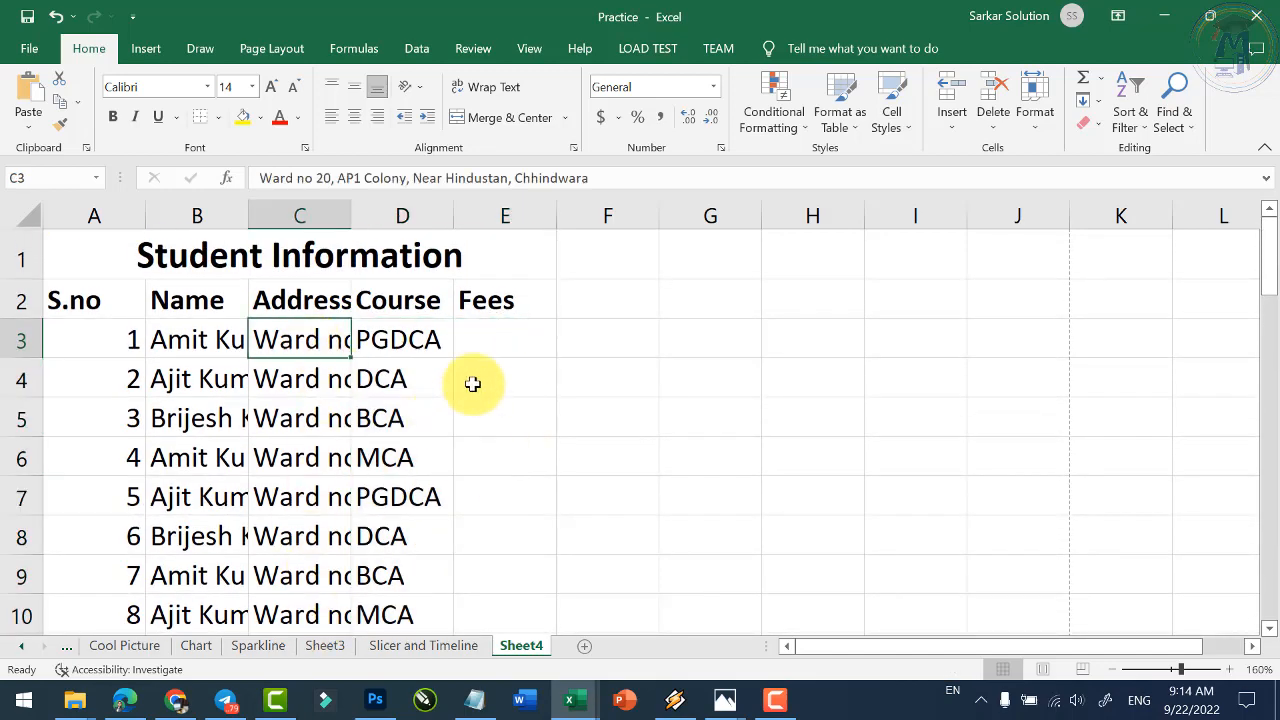
pyautogui.click(490, 340)
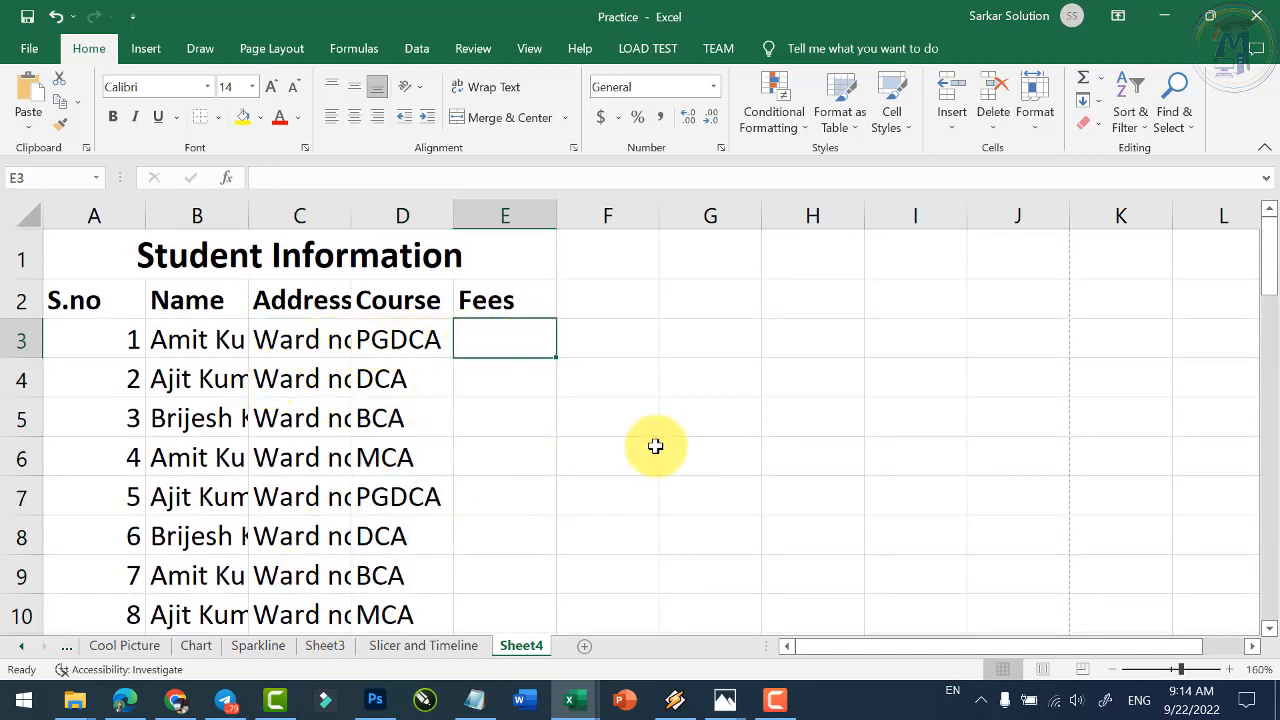
pyautogui.write('9')
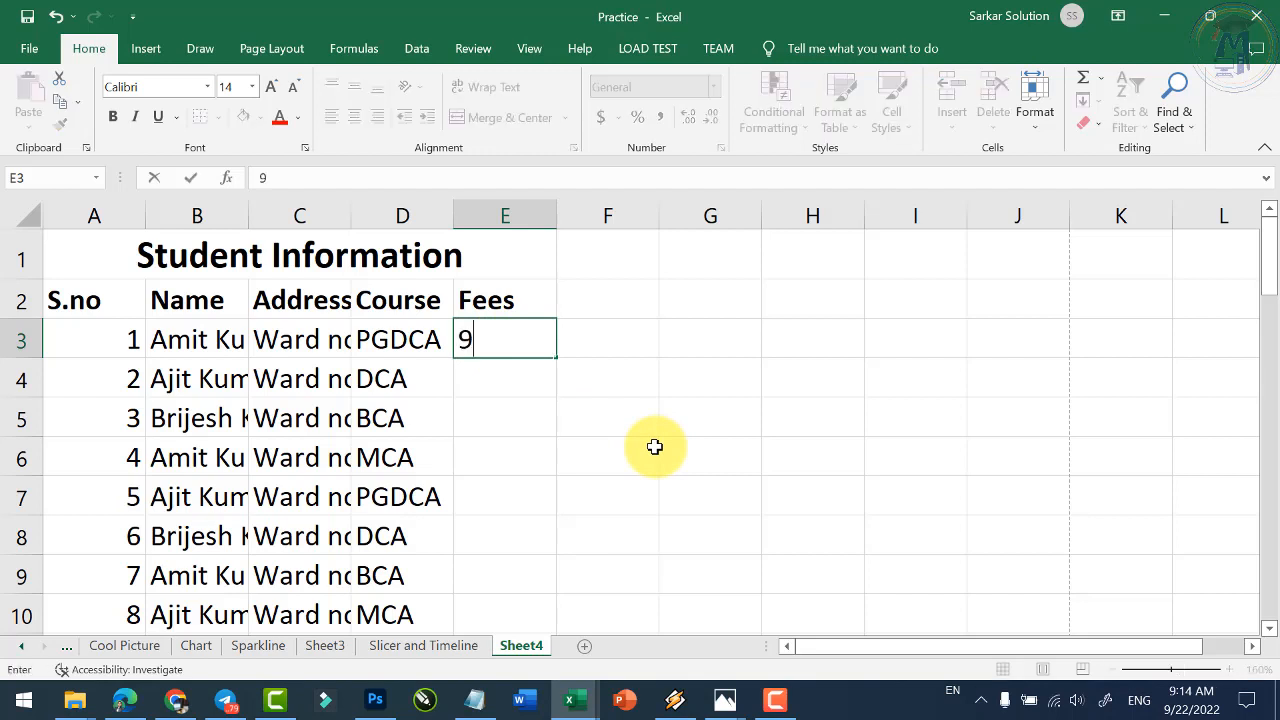
pyautogui.write('000')
pyautogui.press('Return')
pyautogui.write('8000')
pyautogui.press('Return')
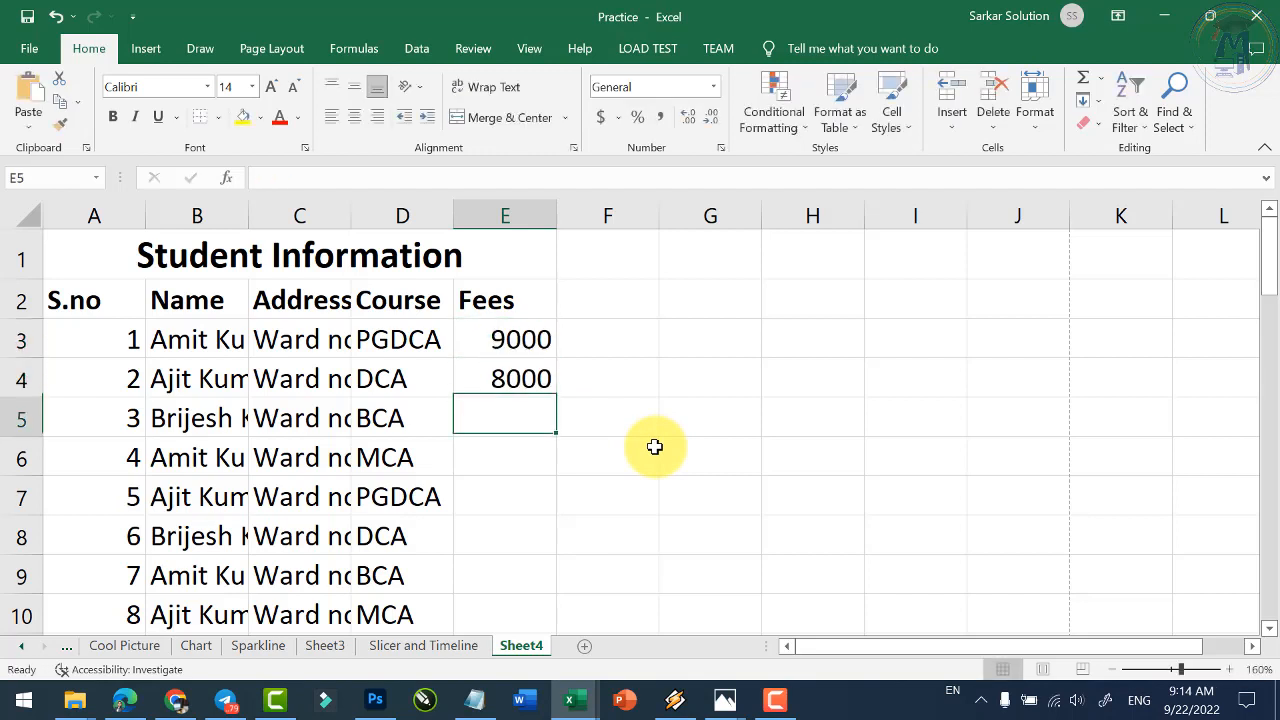
pyautogui.press('Return')
pyautogui.write('15000')
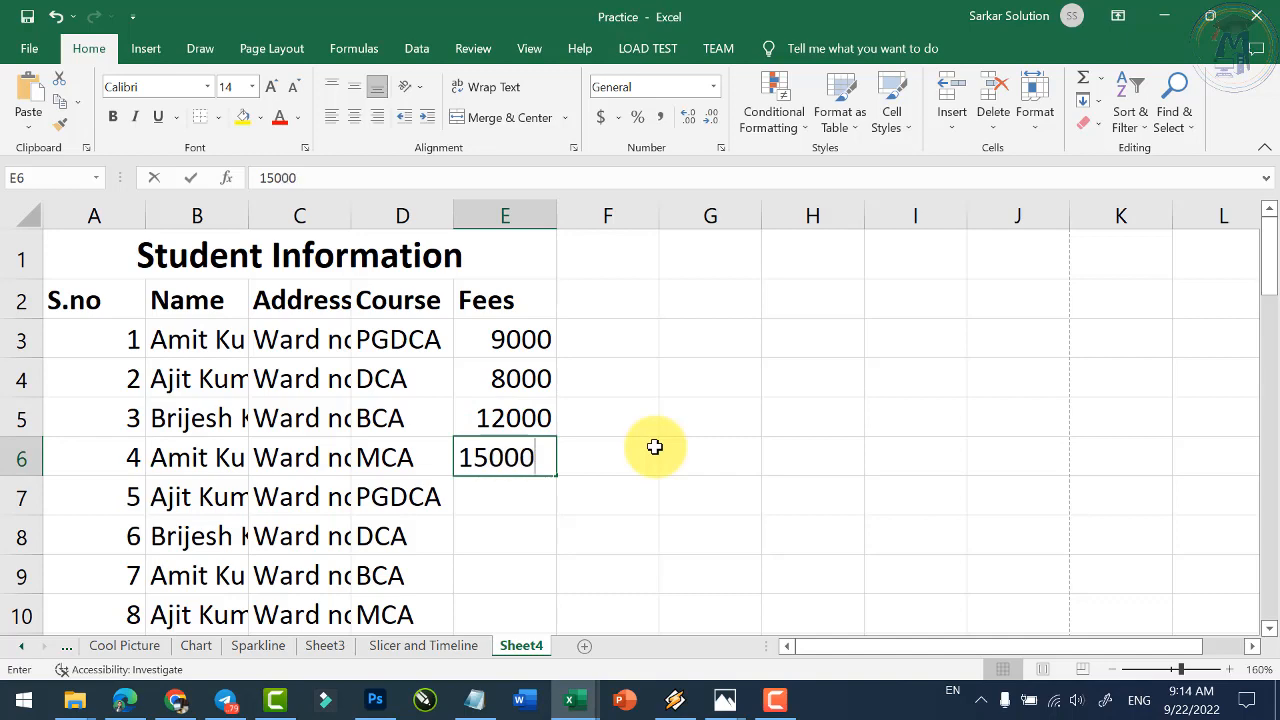
pyautogui.press('Return')
pyautogui.moveTo(540, 345); pyautogui.dragTo(537, 464)
pyautogui.hotkey('ctrl', 'c')
# Paste the four fees repeatedly from E7 down to E38, then enter 9000 in E39.
pyautogui.click(516, 494)
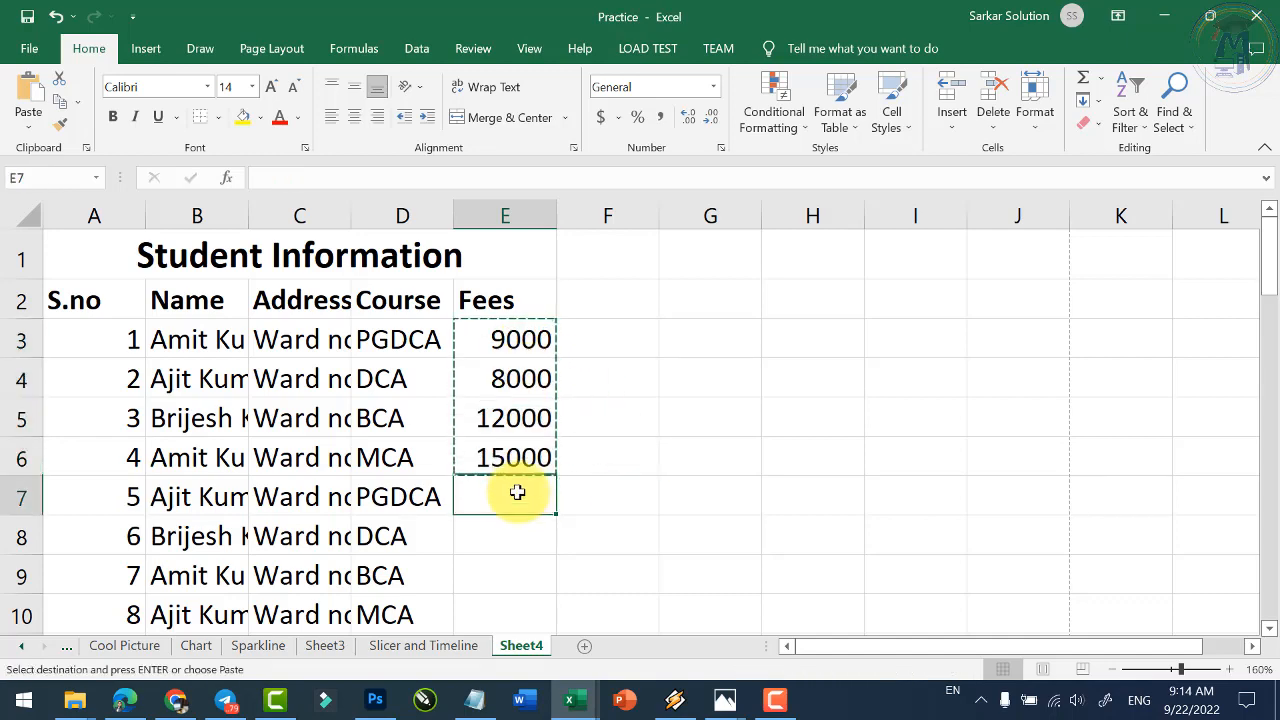
pyautogui.hotkey('ctrl', 'v')
pyautogui.scroll(-3, 528, 504)
pyautogui.click(518, 303)
pyautogui.hotkey('ctrl', 'v')
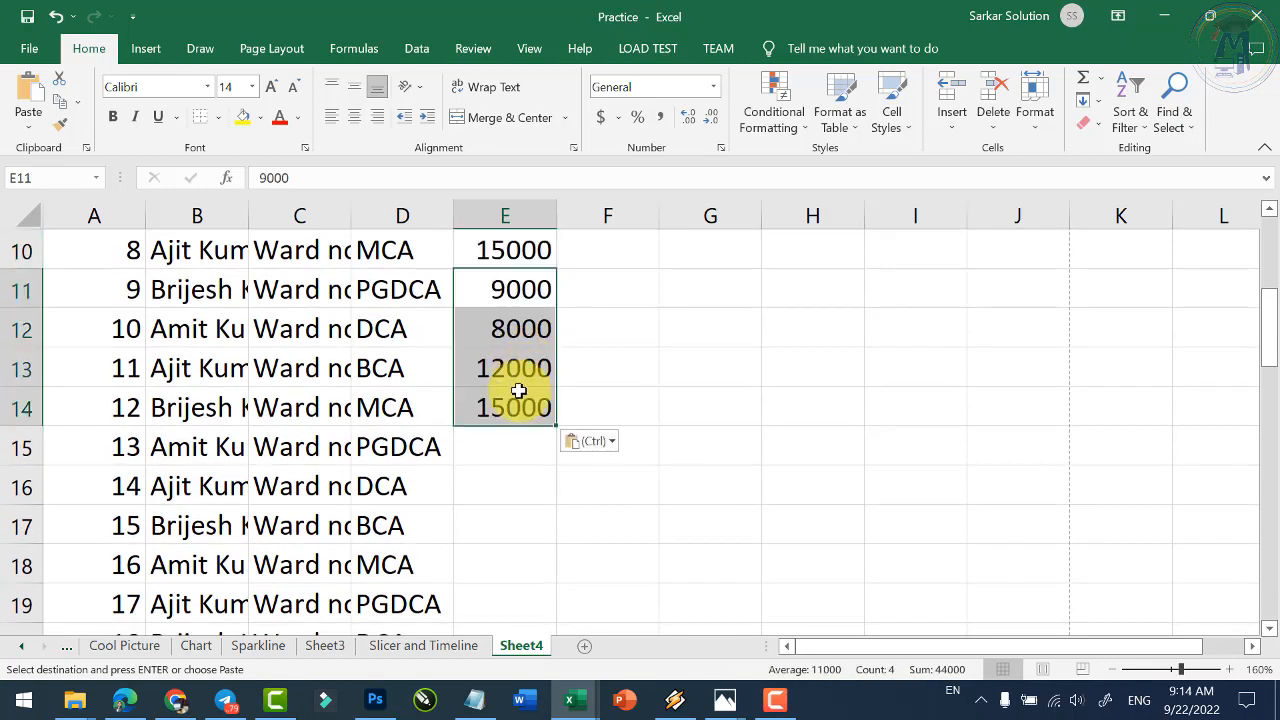
pyautogui.click(512, 449)
pyautogui.hotkey('ctrl', 'v')
pyautogui.scroll(-3, 516, 470)
pyautogui.click(516, 478)
pyautogui.hotkey('ctrl', 'v')
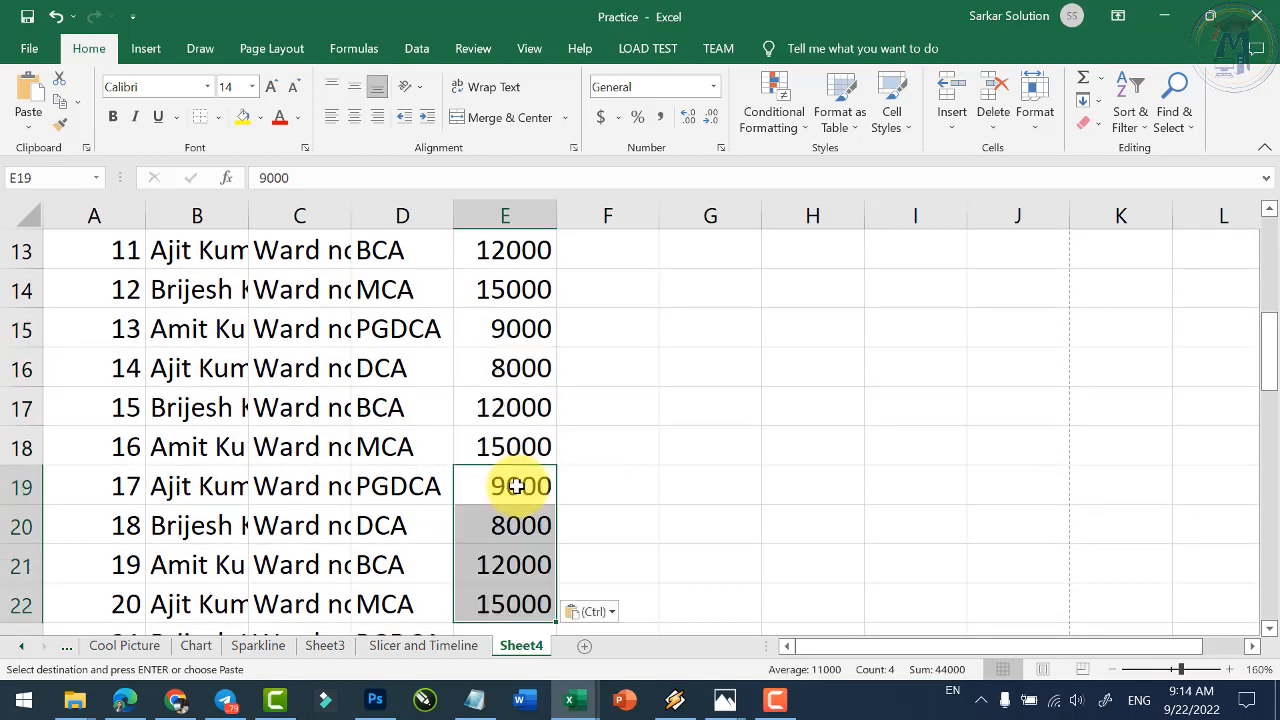
pyautogui.scroll(-2, 516, 484)
pyautogui.click(513, 424)
pyautogui.hotkey('ctrl', 'v')
pyautogui.scroll(-2, 514, 466)
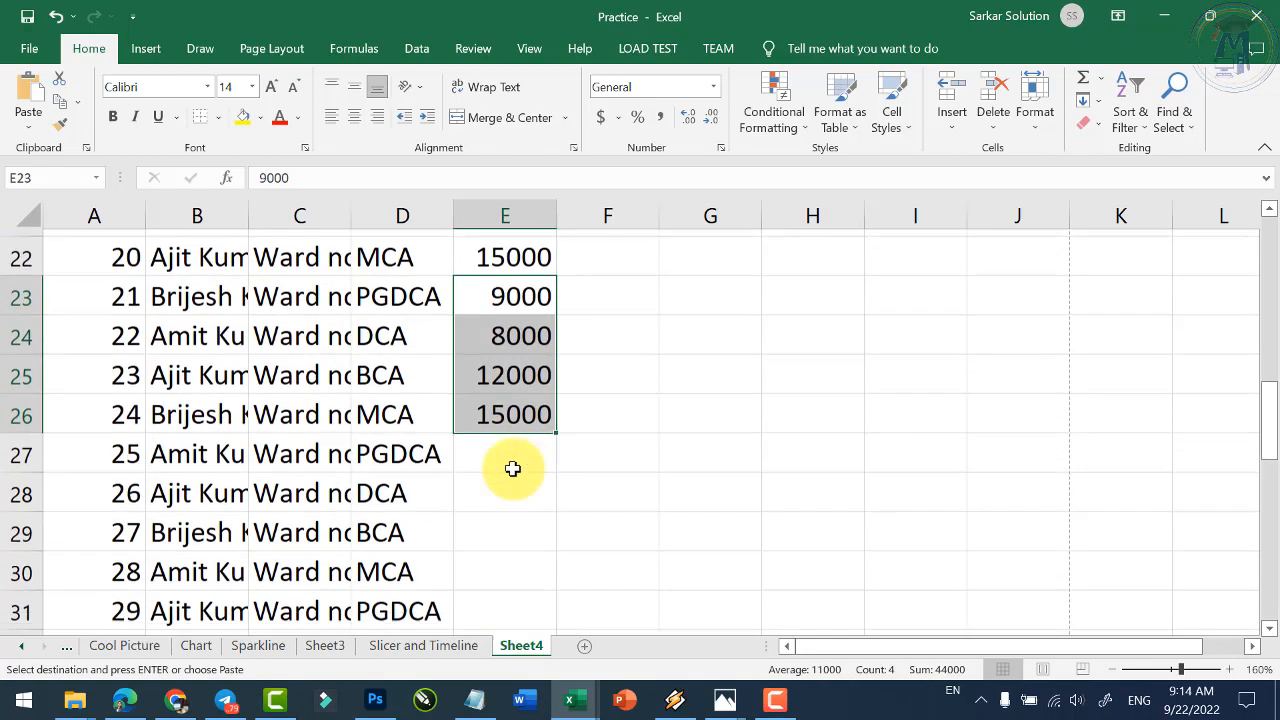
pyautogui.click(511, 451)
pyautogui.hotkey('ctrl', 'v')
pyautogui.scroll(-2, 513, 454)
pyautogui.click(510, 366)
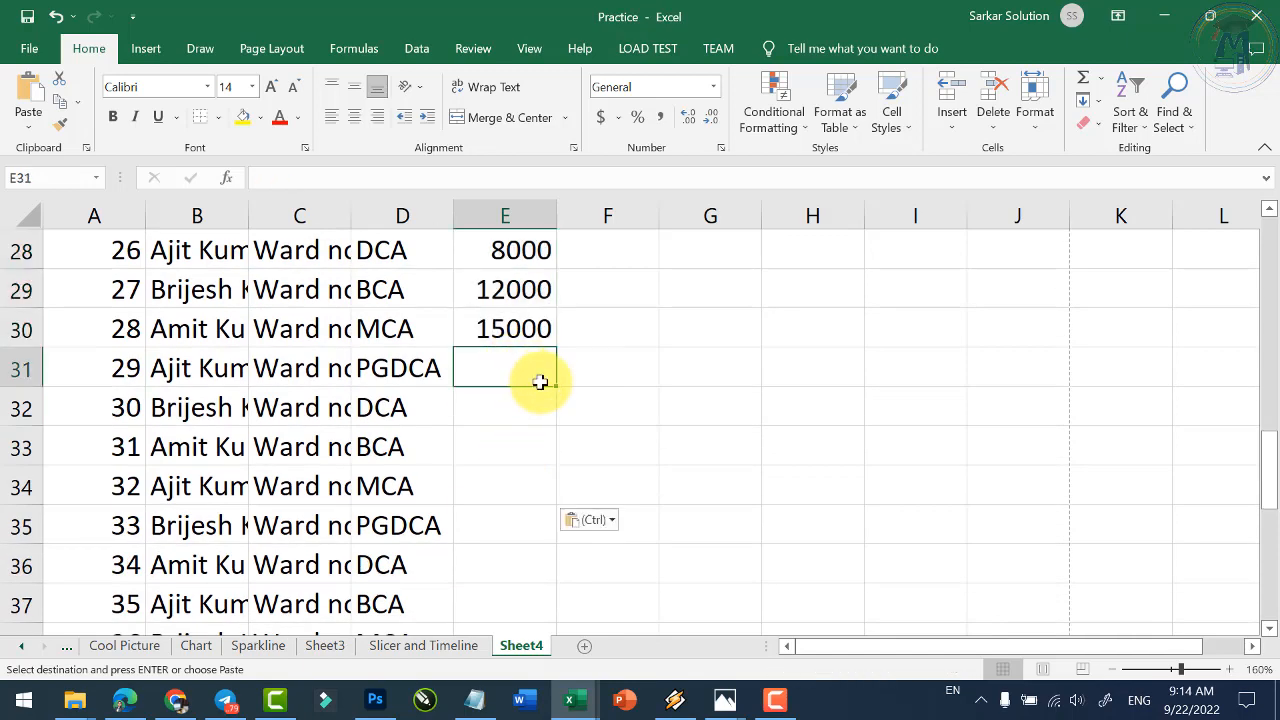
pyautogui.hotkey('ctrl', 'v')
pyautogui.click(518, 516)
pyautogui.hotkey('ctrl', 'v')
pyautogui.scroll(-2, 522, 483)
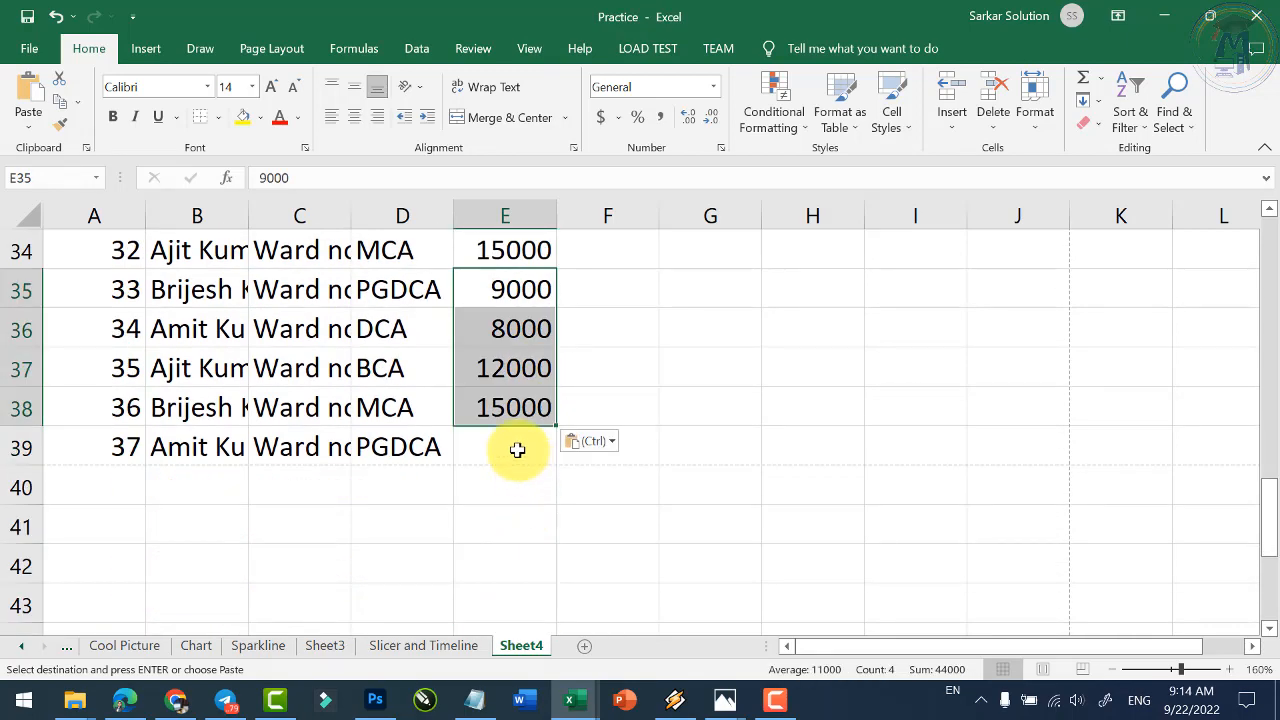
pyautogui.click(517, 450)
pyautogui.write('90')
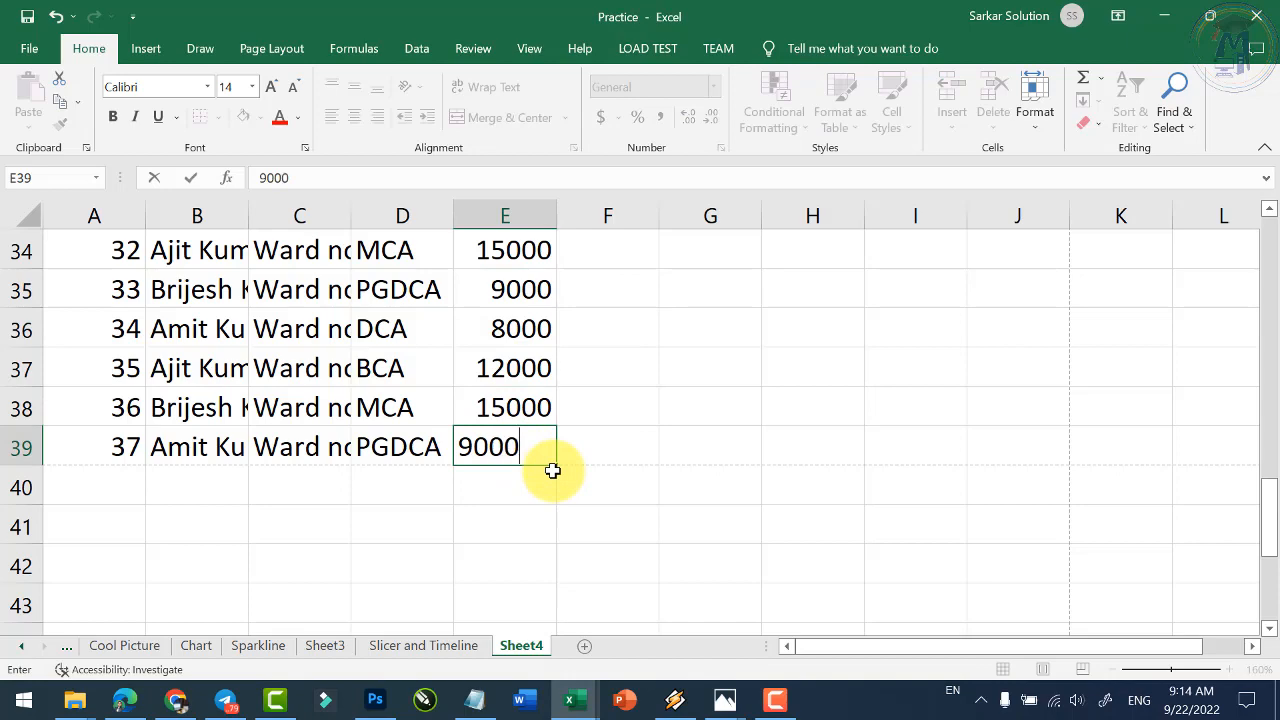
pyautogui.write('00')
pyautogui.press('Return')
pyautogui.scroll(11, 537, 377)
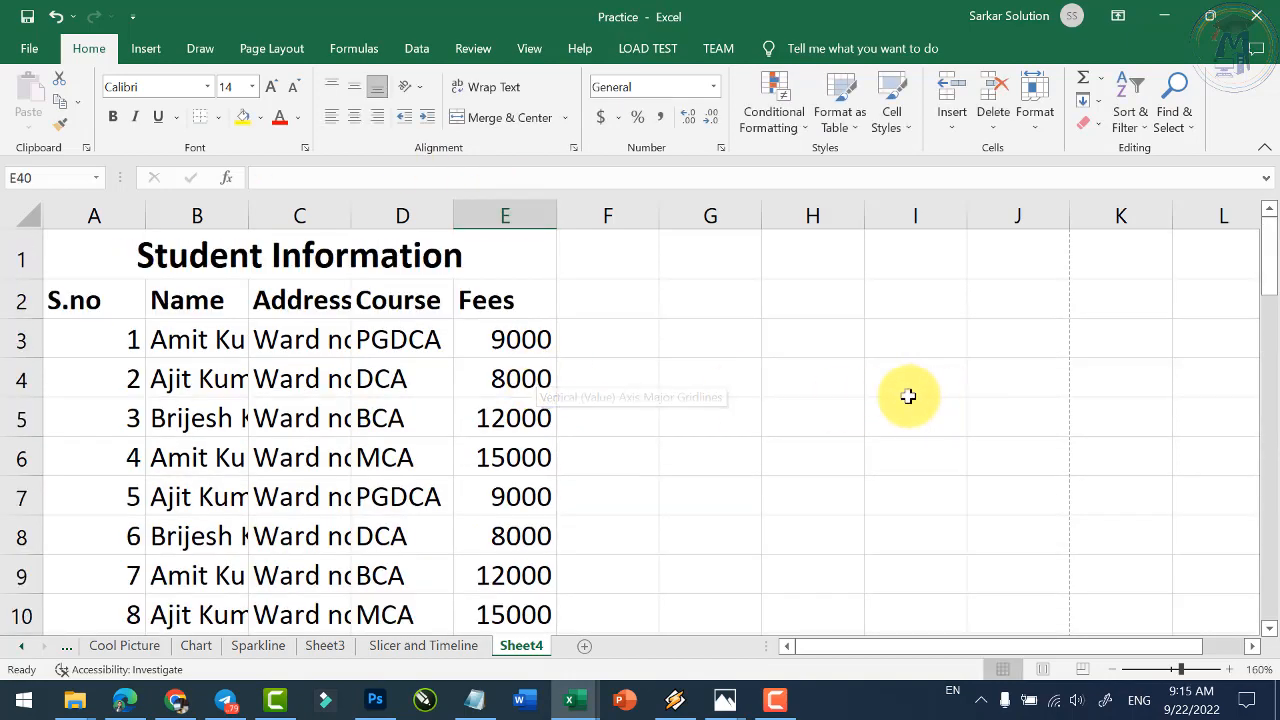
# Widen the Name, Address, Course and Fees columns, giving Name a little extra width.
pyautogui.scroll(-3, 908, 397)
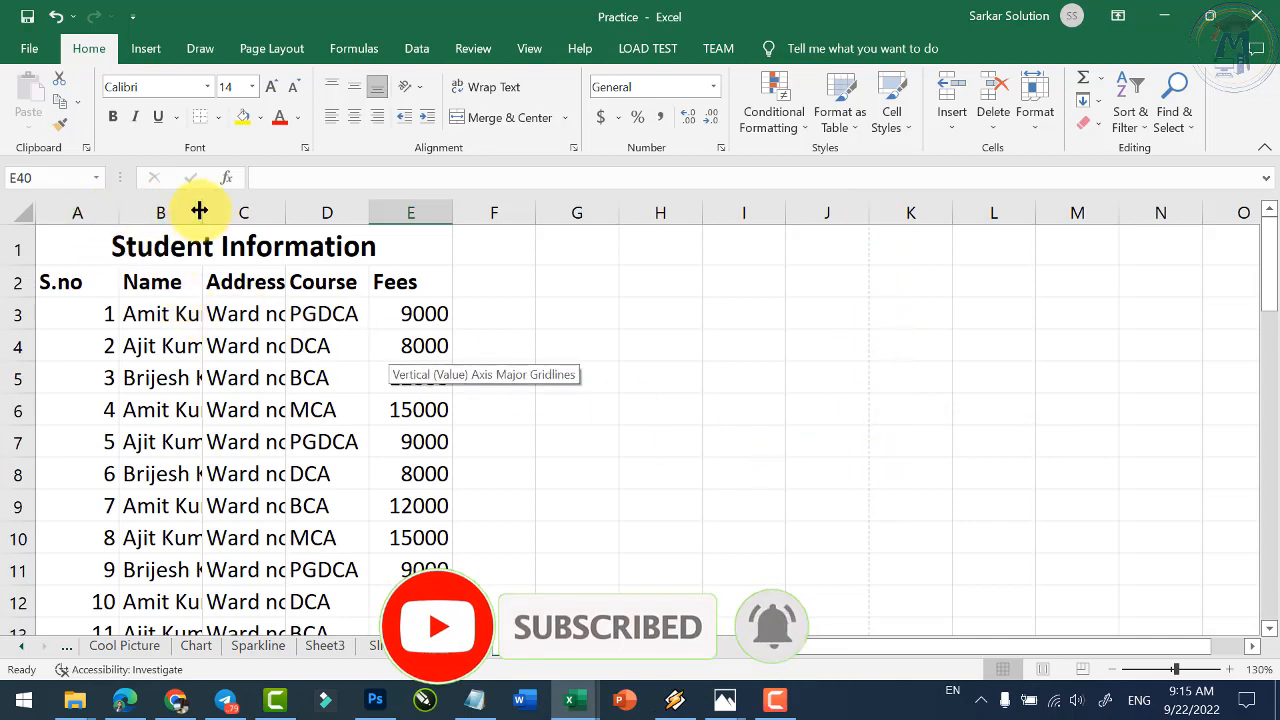
pyautogui.moveTo(199, 210); pyautogui.dragTo(292, 221)
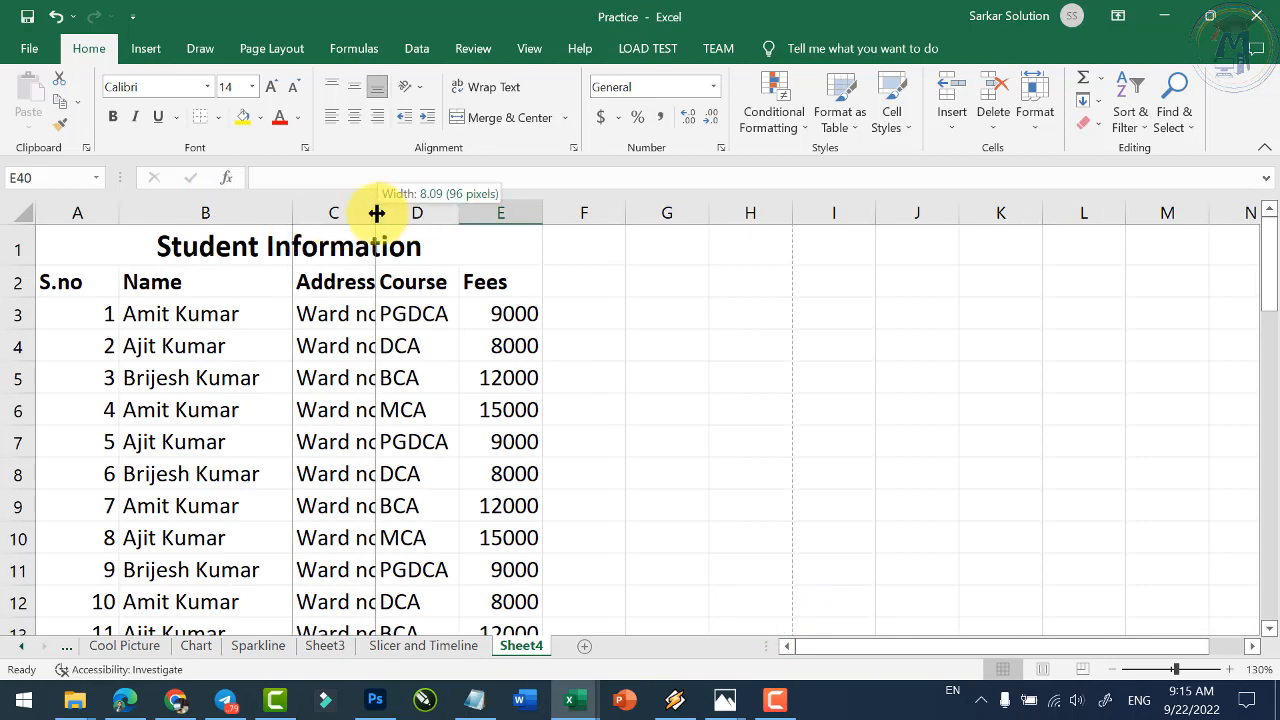
pyautogui.moveTo(376, 213); pyautogui.dragTo(541, 224)
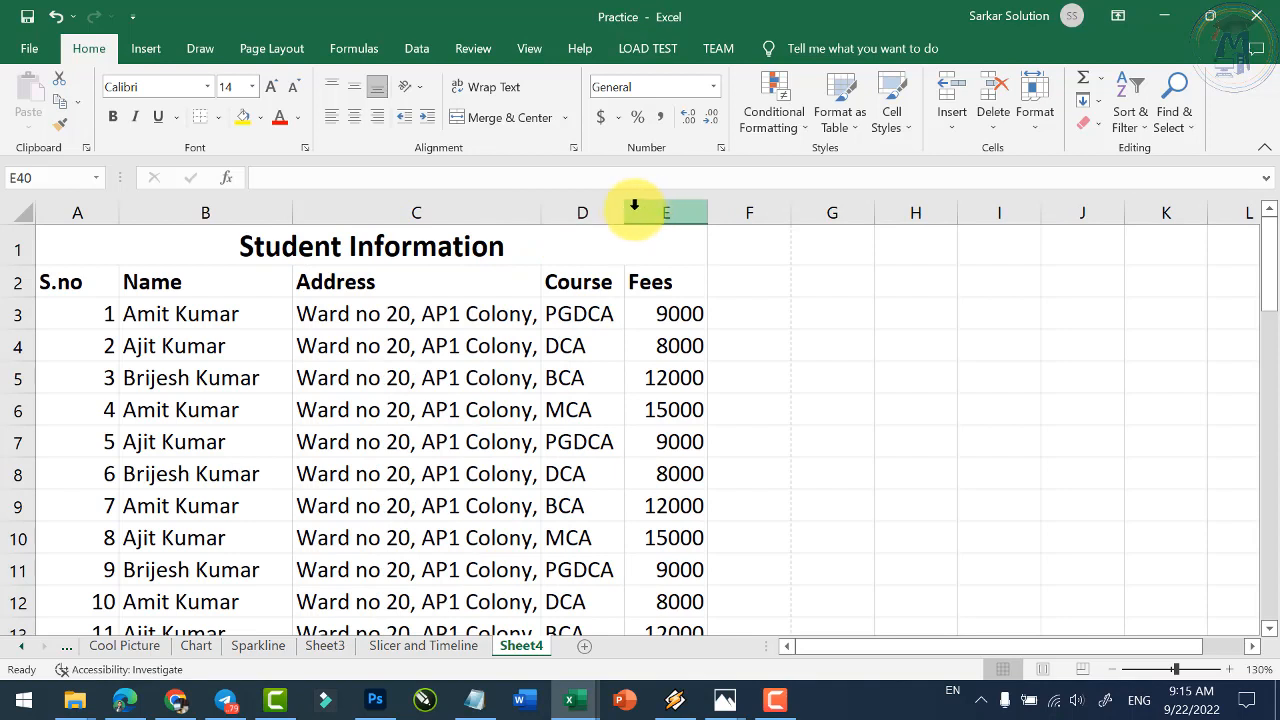
pyautogui.moveTo(625, 214); pyautogui.dragTo(676, 213)
pyautogui.moveTo(763, 220); pyautogui.dragTo(787, 223)
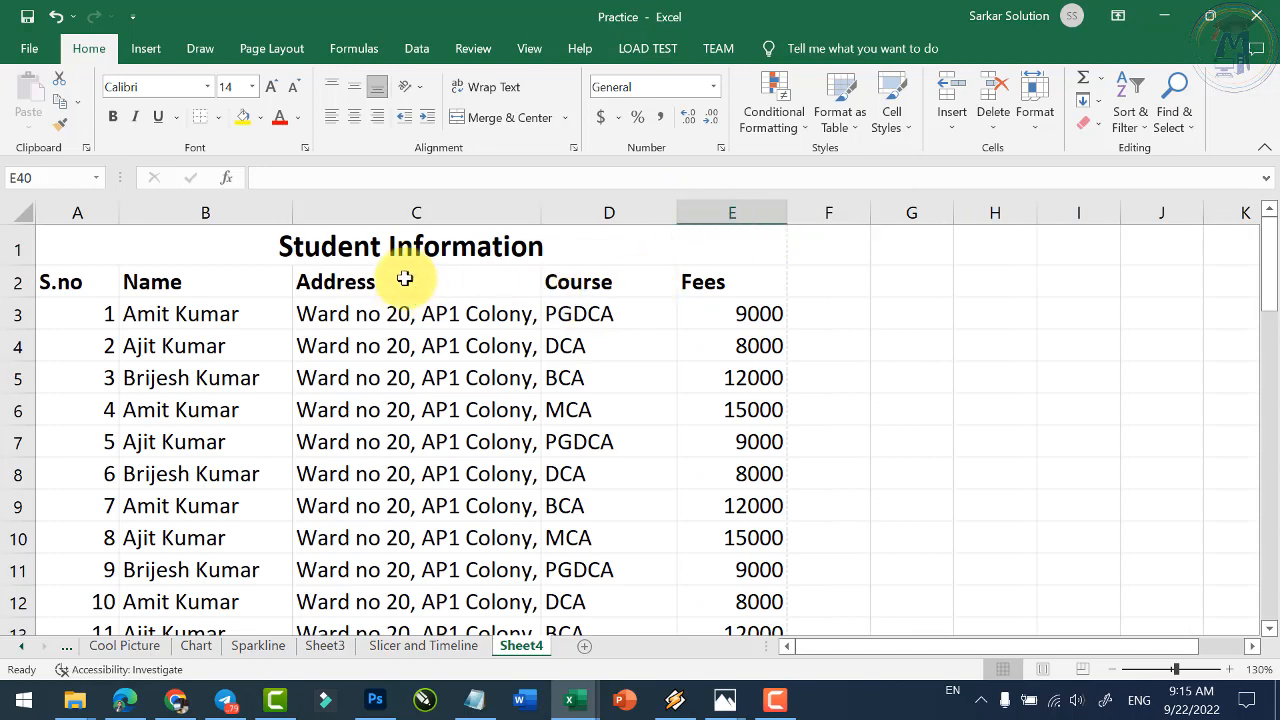
pyautogui.moveTo(286, 212); pyautogui.dragTo(322, 212)
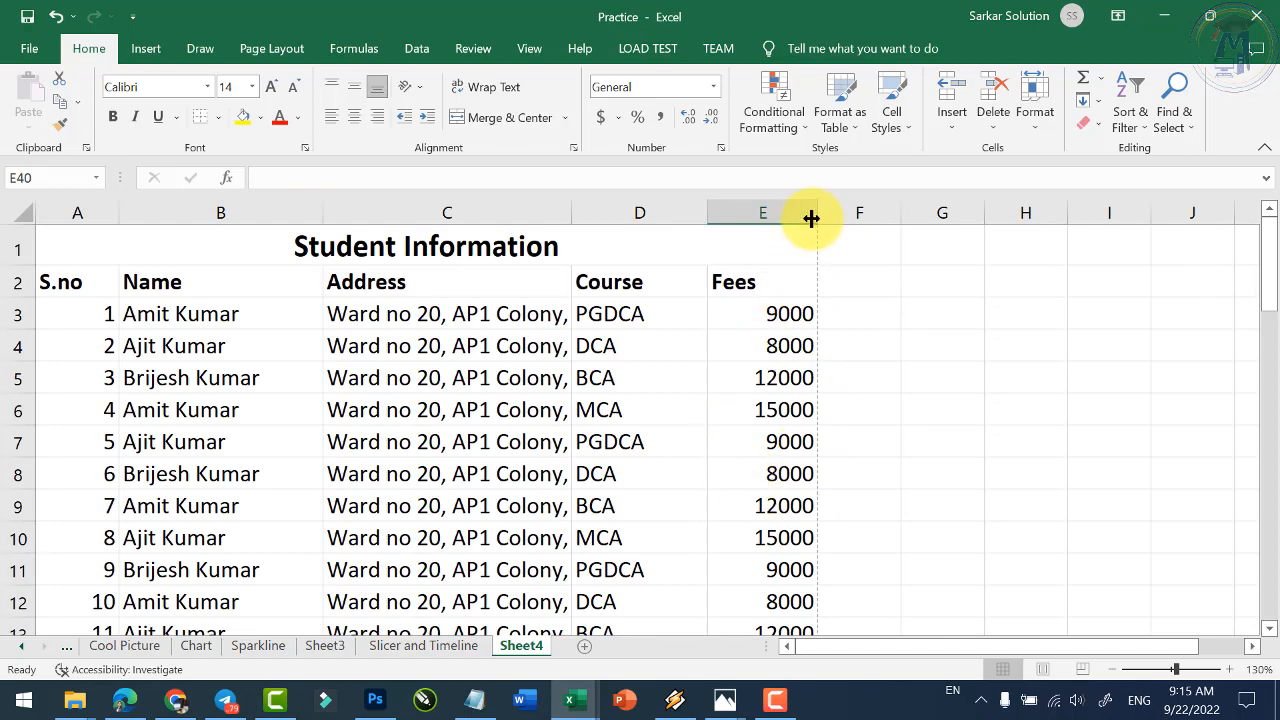
# Preview the printout at actual size, then widen the Address column to show full addresses.
pyautogui.click(28, 55)
pyautogui.click(83, 402)
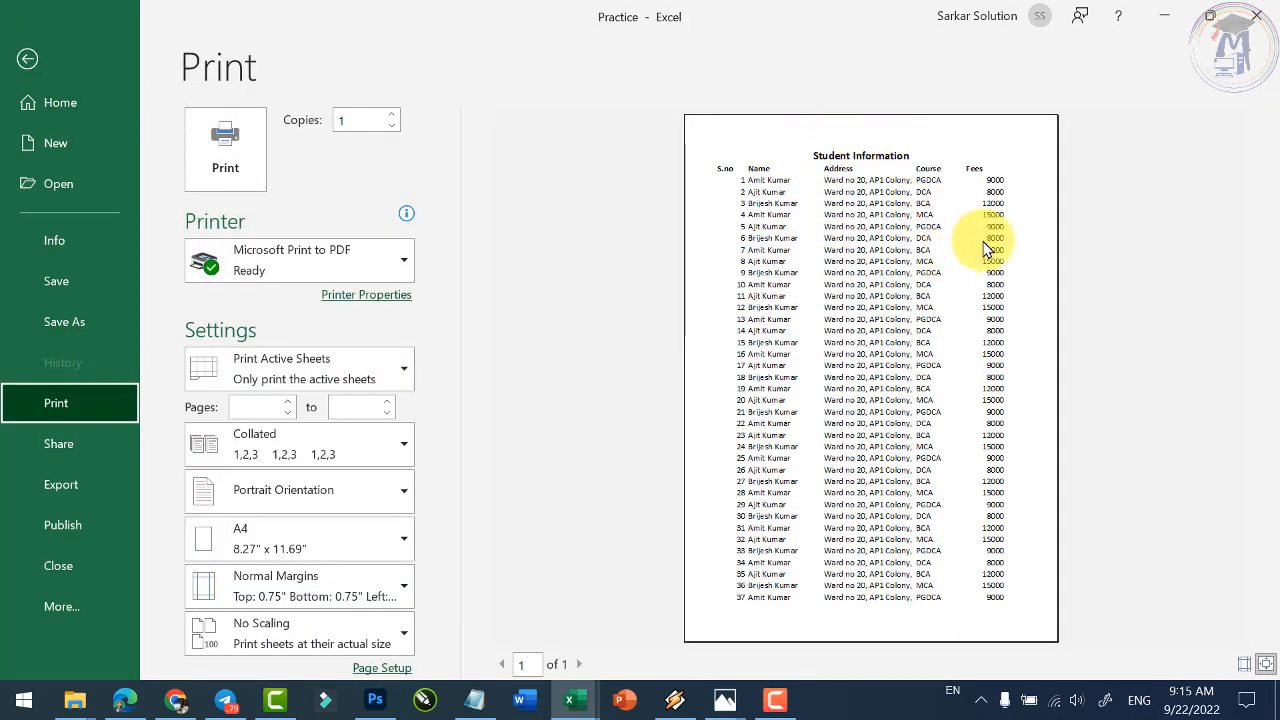
pyautogui.click(1012, 226)
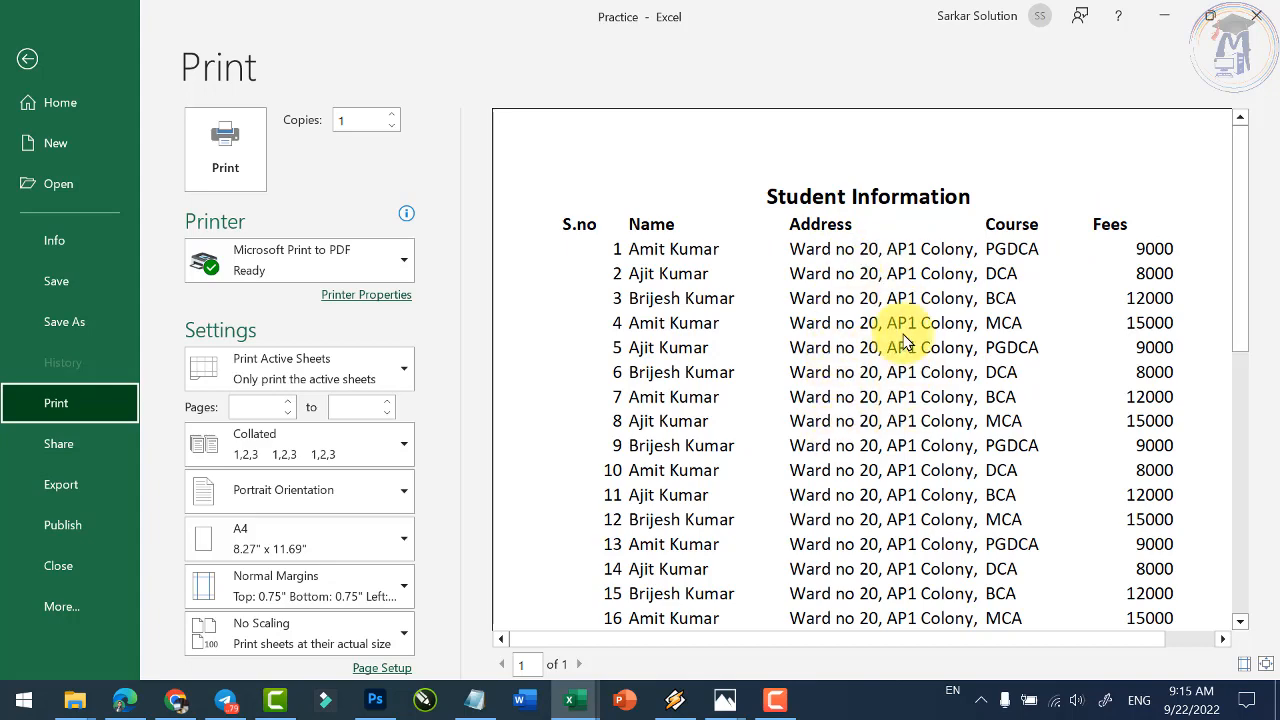
pyautogui.click(27, 59)
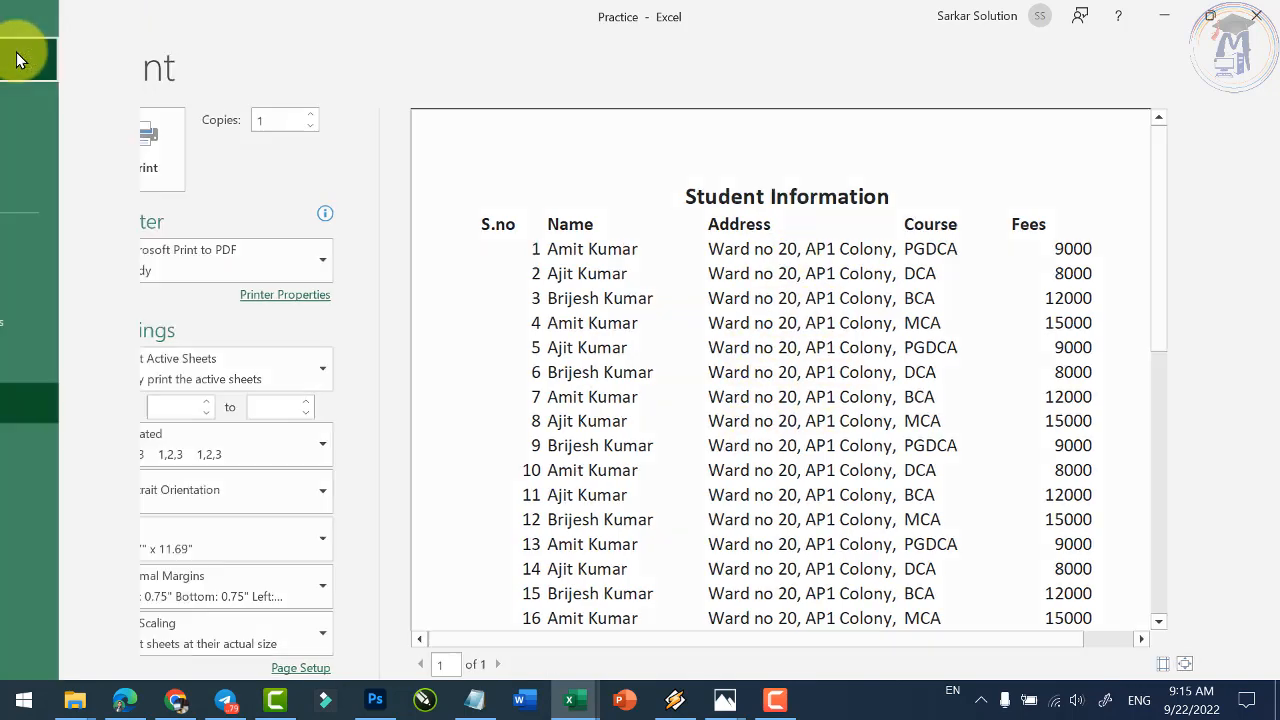
pyautogui.moveTo(569, 213); pyautogui.dragTo(685, 214)
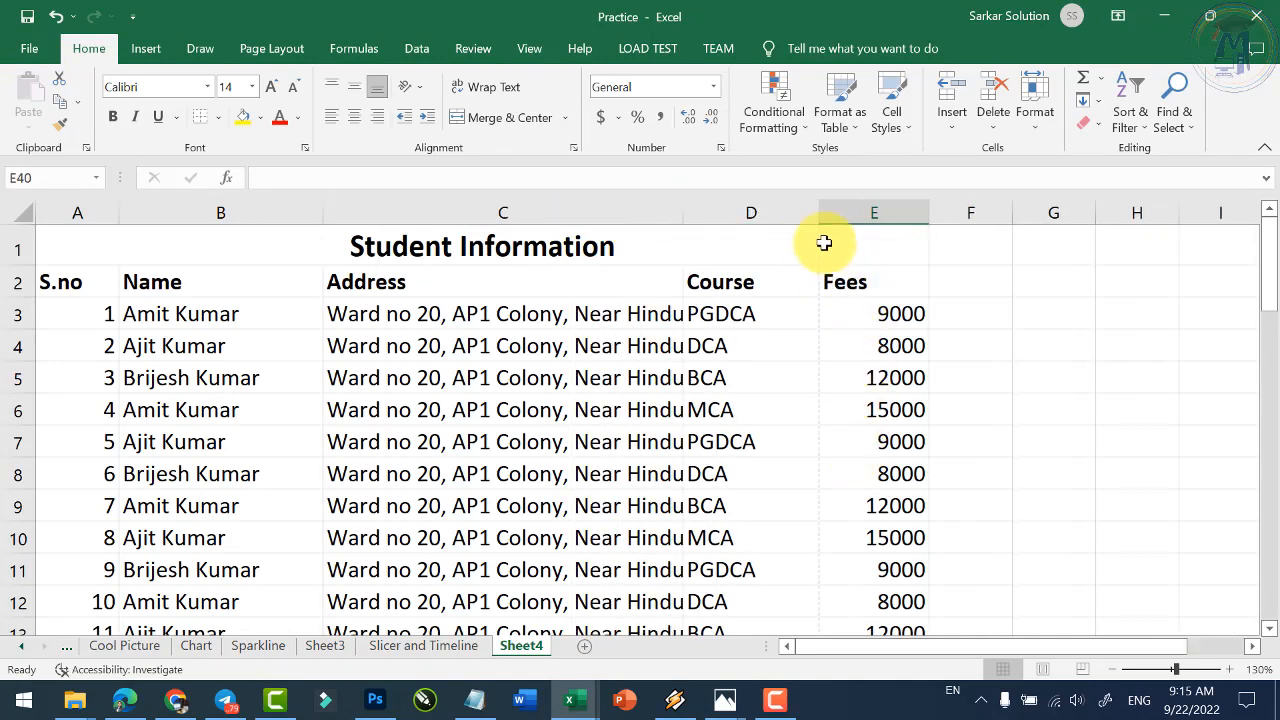
# Recheck the preview, narrow the Address column so the table fits one page, and select columns A:E.
pyautogui.click(30, 49)
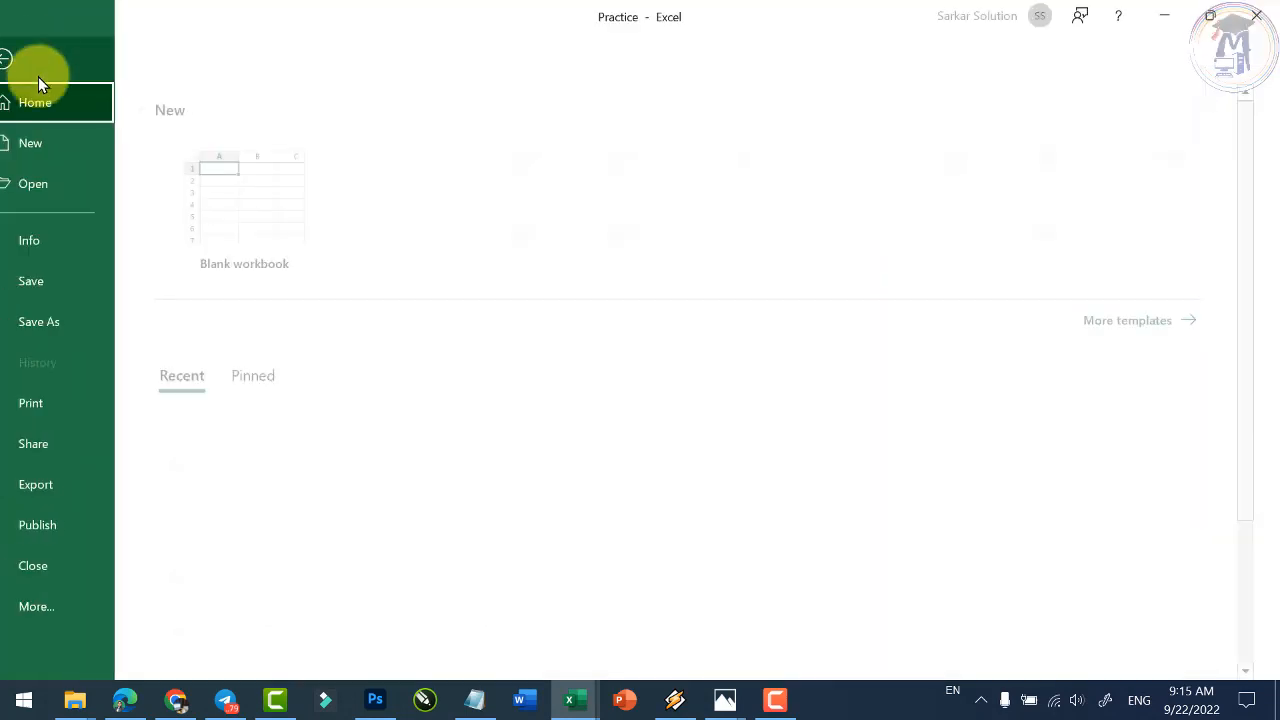
pyautogui.click(128, 395)
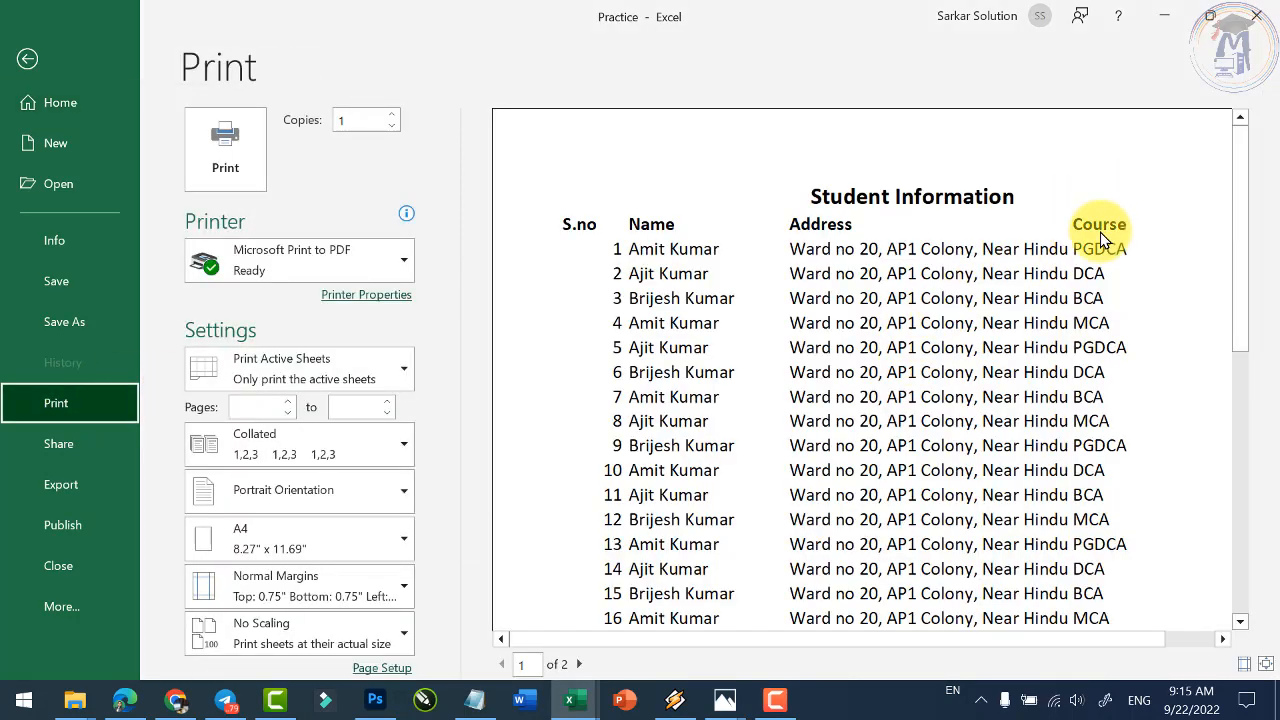
pyautogui.click(28, 60)
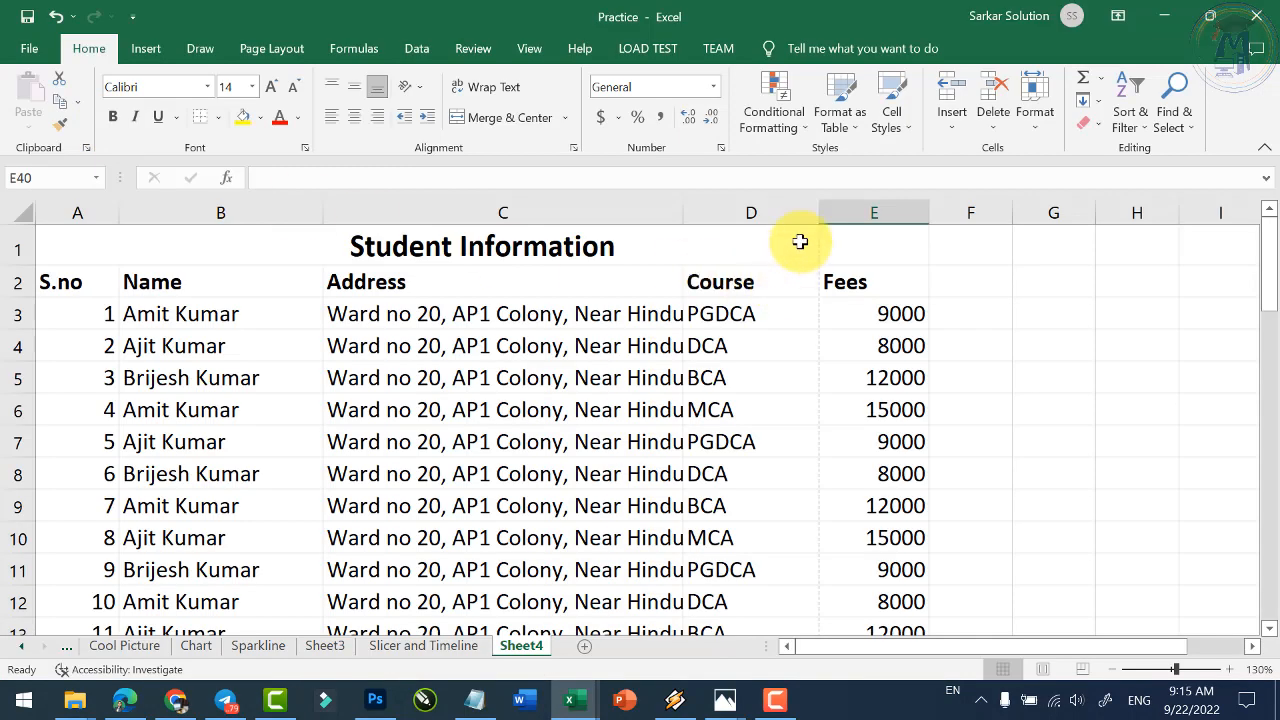
pyautogui.moveTo(684, 213); pyautogui.dragTo(618, 218)
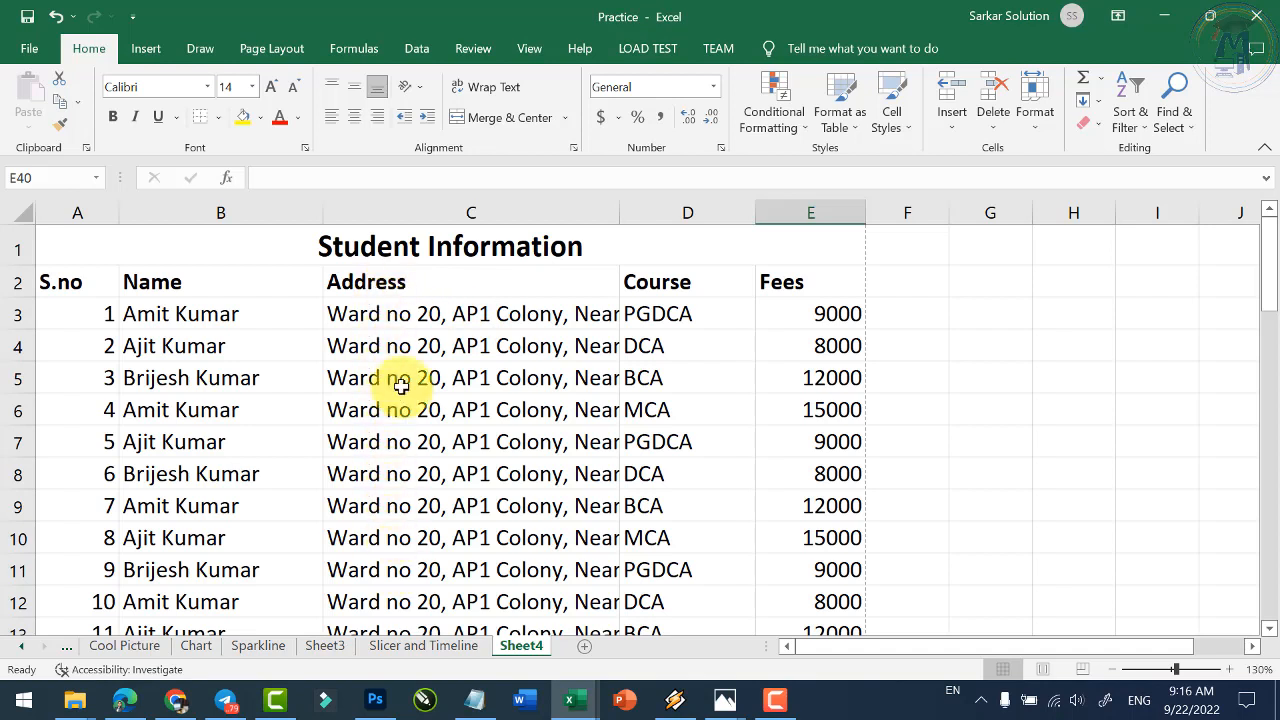
pyautogui.click(438, 318)
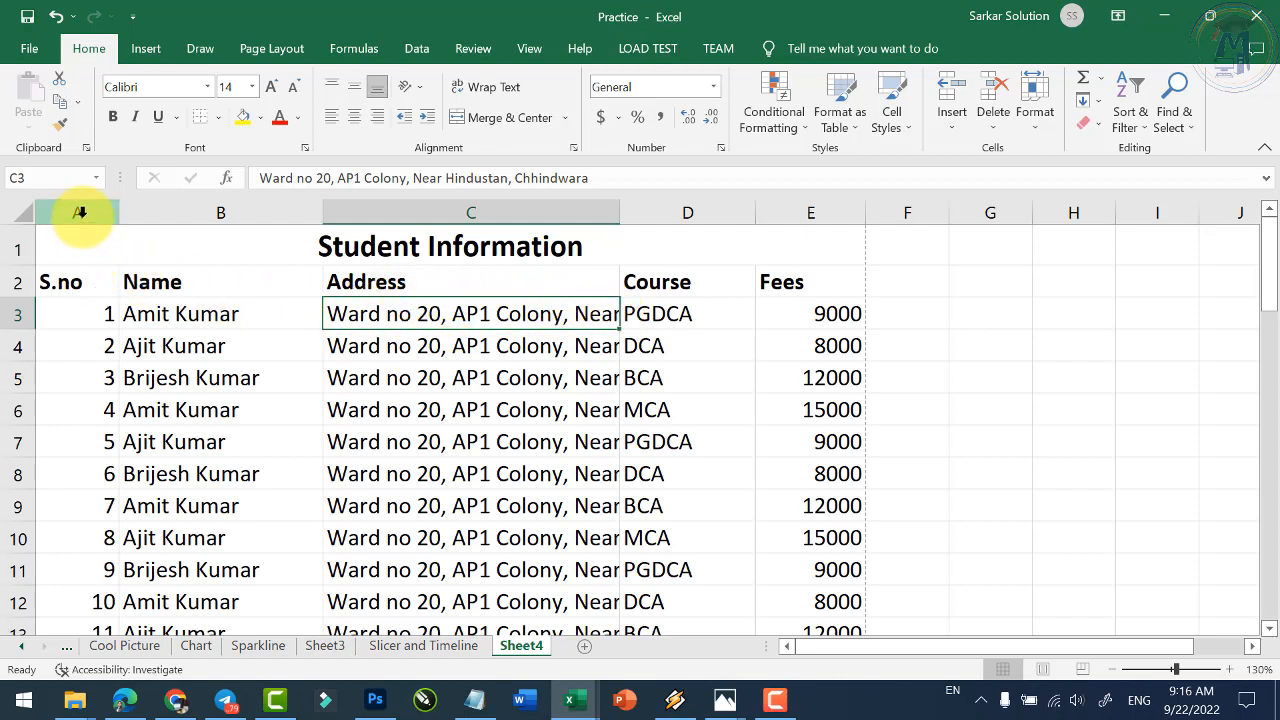
pyautogui.moveTo(88, 218); pyautogui.dragTo(820, 209)
pyautogui.click(761, 378)
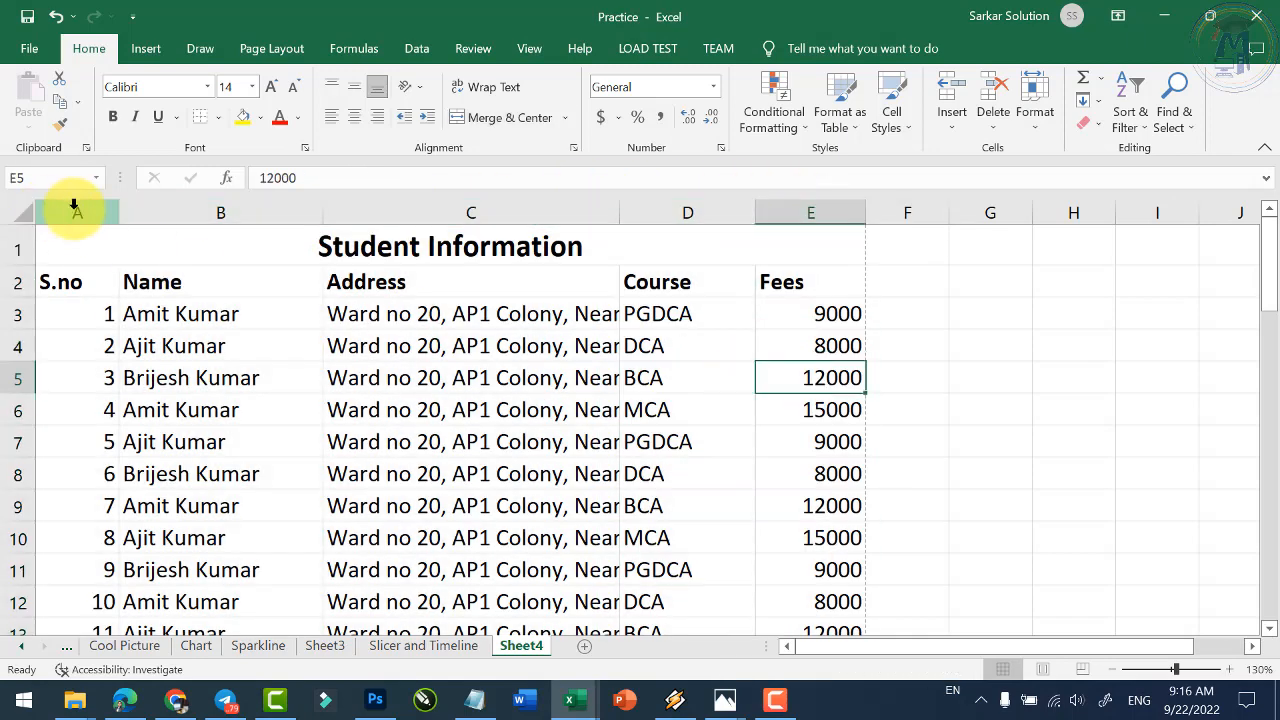
pyautogui.moveTo(75, 207); pyautogui.dragTo(793, 193)
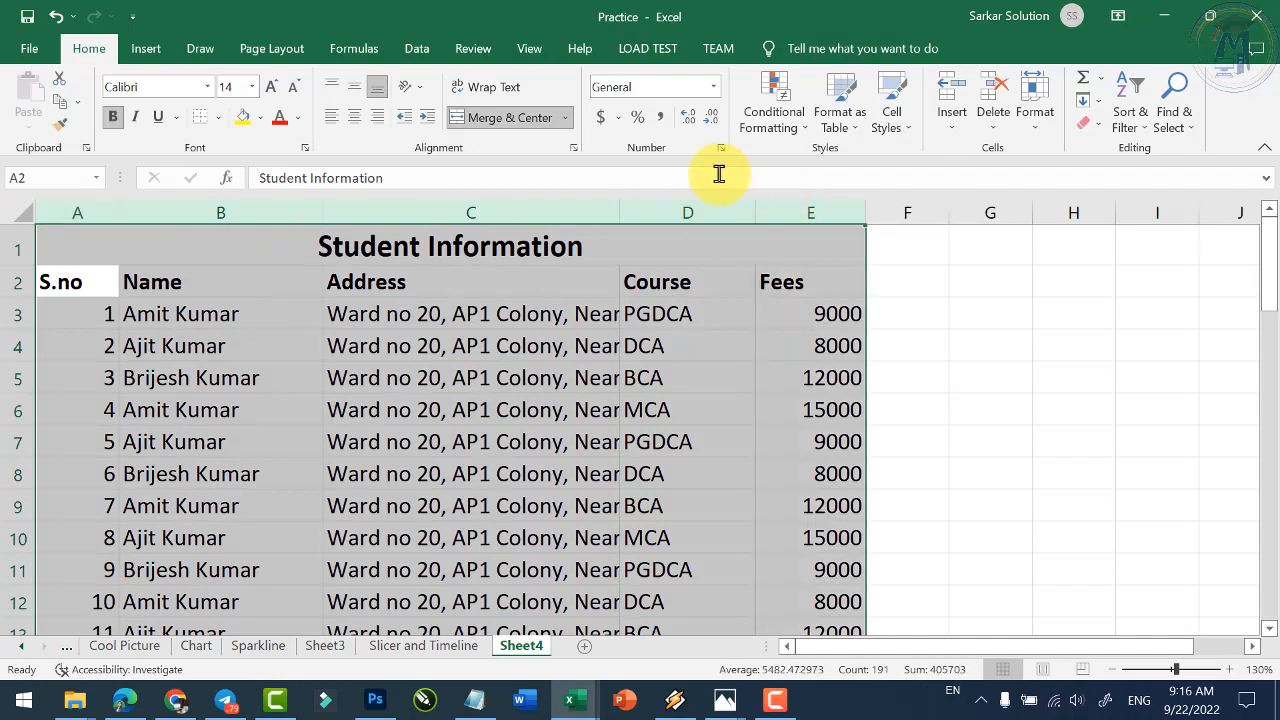
pyautogui.click(494, 90)
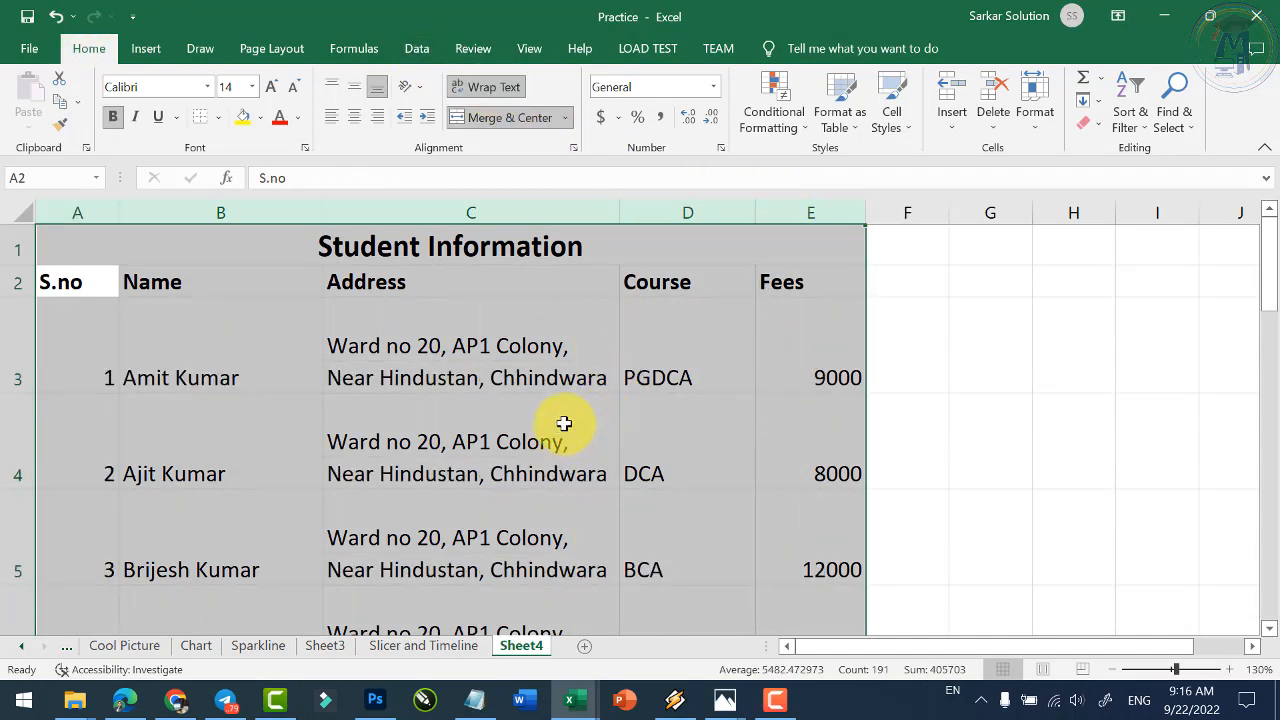
pyautogui.scroll(-10, 586, 405)
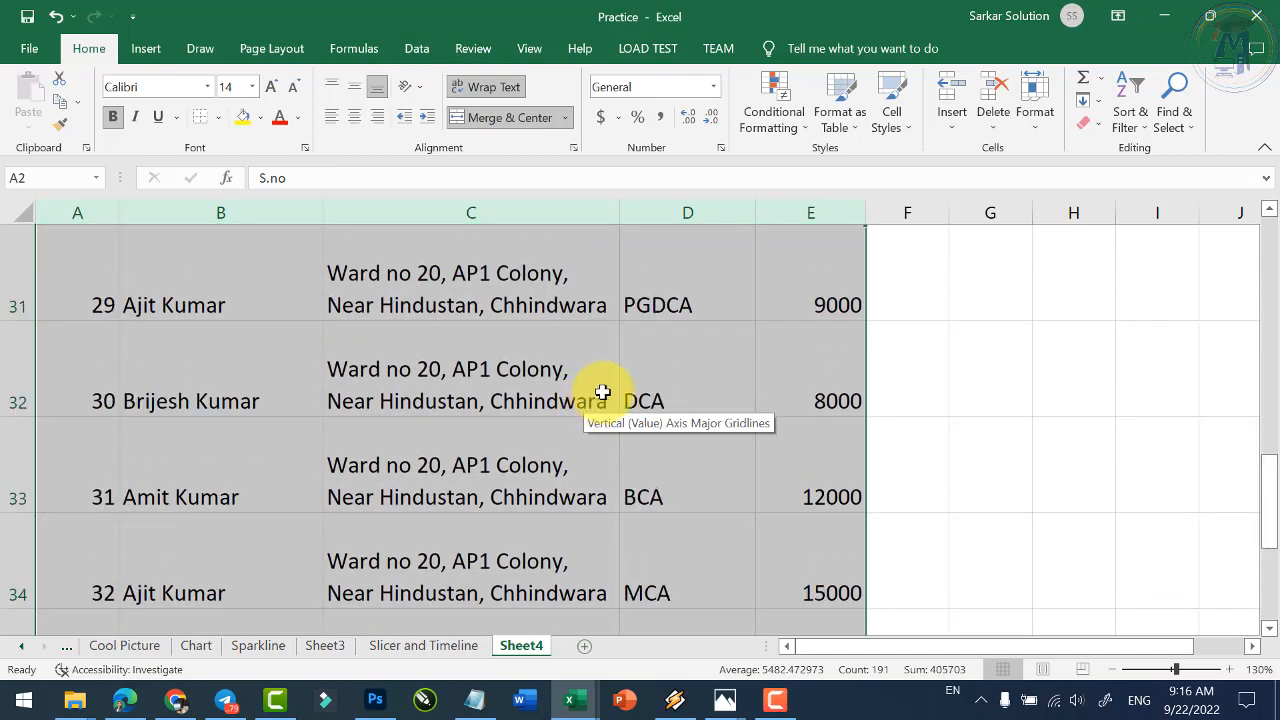
pyautogui.scroll(-5, 700, 449)
pyautogui.scroll(5, 723, 434)
pyautogui.scroll(-4, 723, 433)
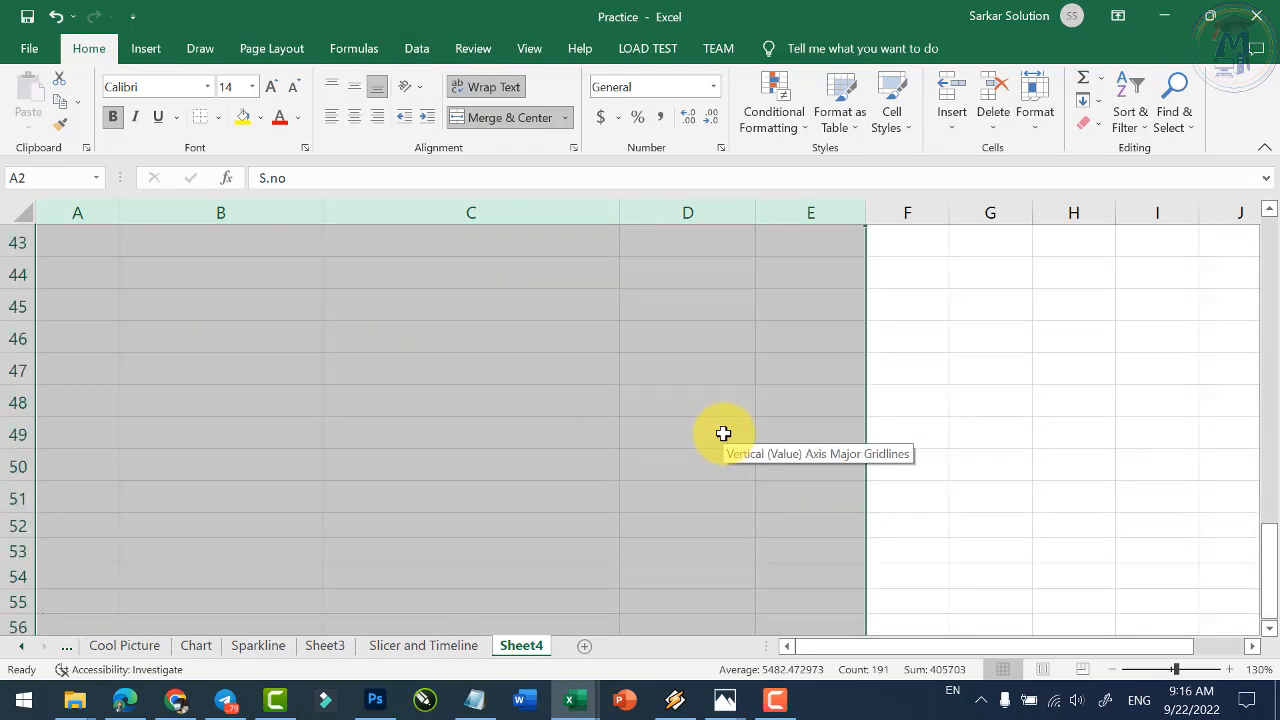
pyautogui.scroll(2, 723, 433)
pyautogui.keyDown('ctrl'); pyautogui.scroll(-2, 485, 484); pyautogui.keyUp('ctrl')
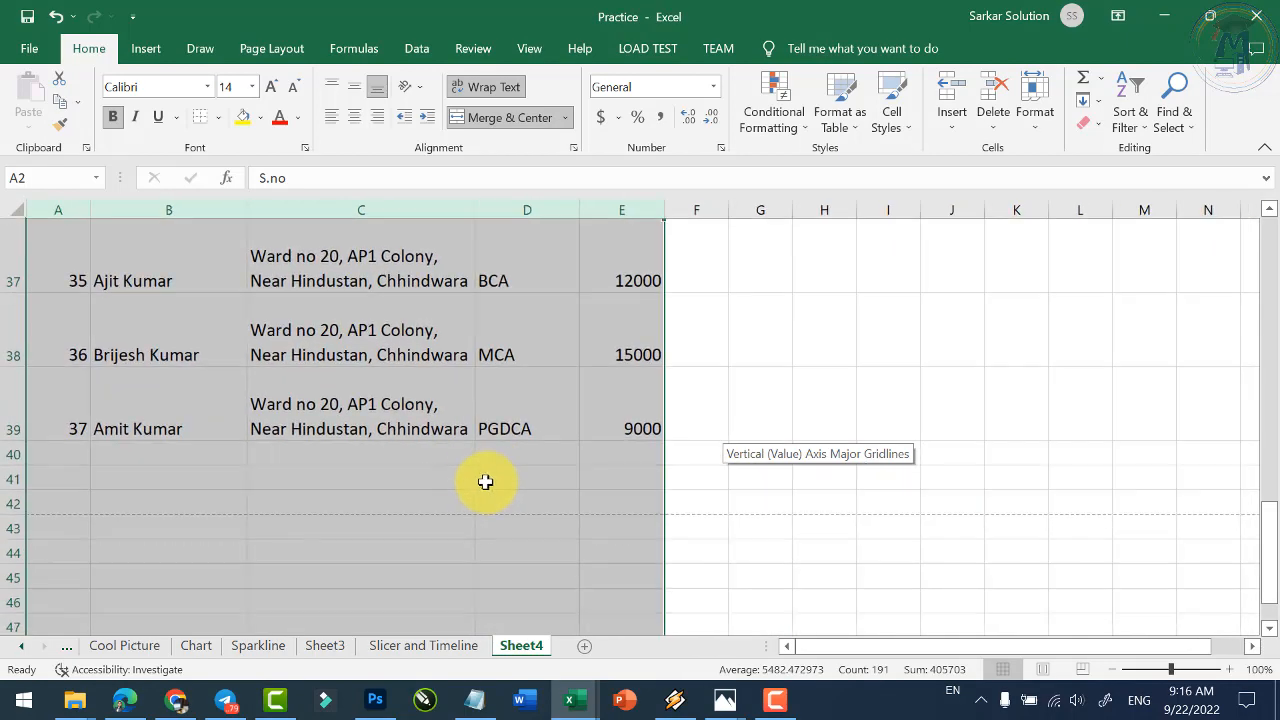
pyautogui.scroll(8, 470, 475)
pyautogui.scroll(2, 456, 469)
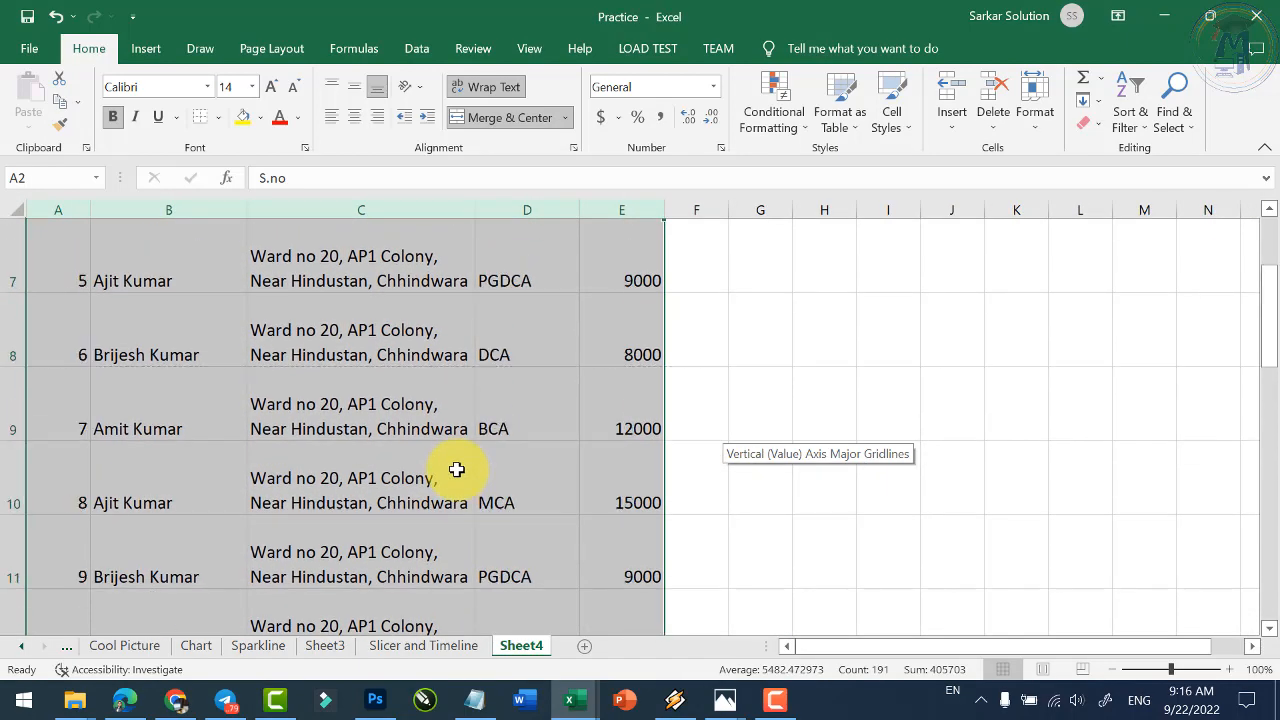
pyautogui.scroll(-2, 456, 469)
pyautogui.scroll(4, 456, 469)
pyautogui.scroll(-3, 456, 467)
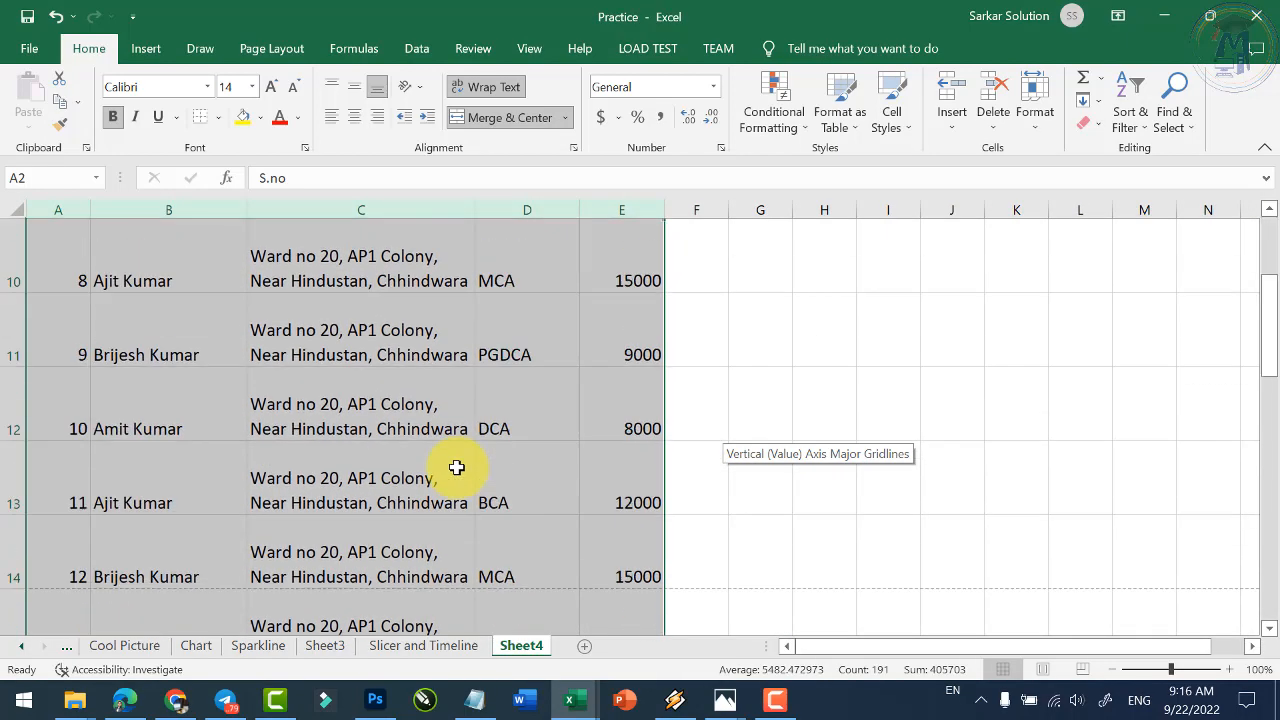
pyautogui.click(448, 468)
pyautogui.scroll(-10, 448, 468)
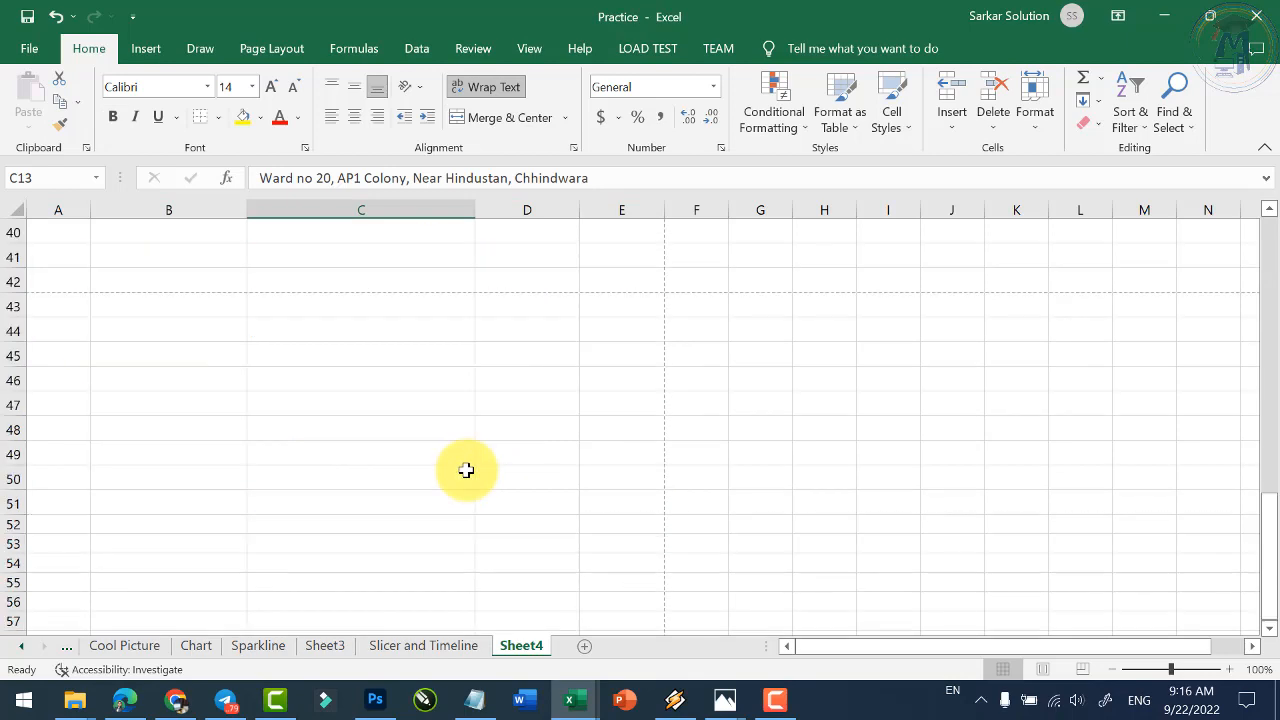
pyautogui.scroll(1, 421, 465)
pyautogui.scroll(1, 421, 465)
pyautogui.scroll(-3, 418, 462)
pyautogui.scroll(2, 240, 440)
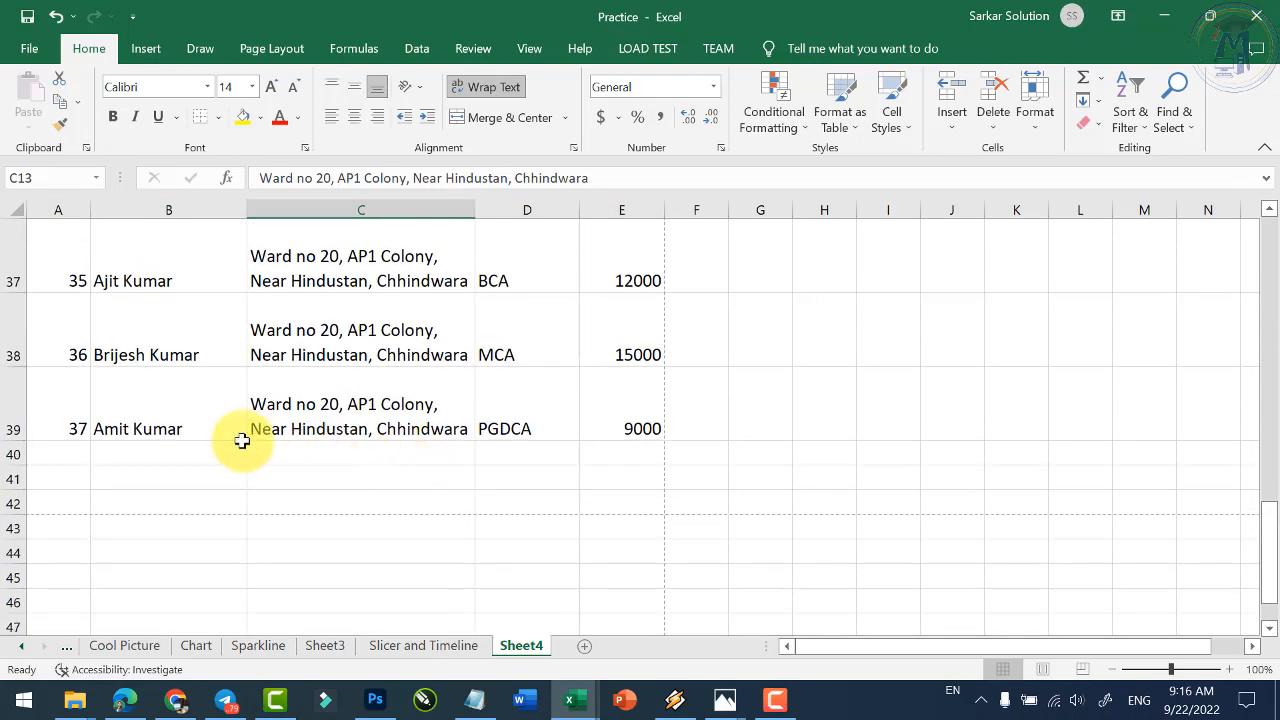
# Continue serial numbers down to 49 and copy the last five student records B35:E39.
pyautogui.moveTo(74, 283); pyautogui.dragTo(137, 571)
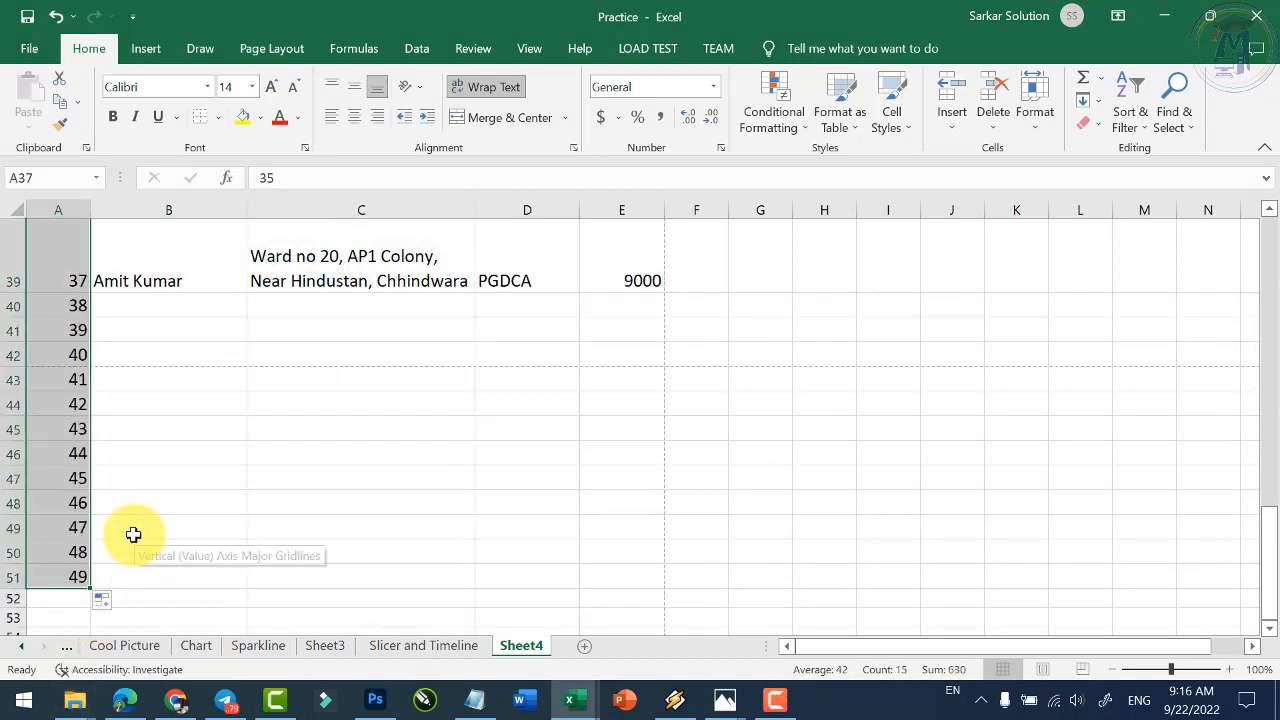
pyautogui.scroll(2, 203, 478)
pyautogui.scroll(1, 203, 478)
pyautogui.moveTo(188, 373); pyautogui.dragTo(666, 589)
pyautogui.moveTo(166, 346); pyautogui.dragTo(594, 571)
pyautogui.scroll(-2, 575, 553)
pyautogui.scroll(2, 543, 528)
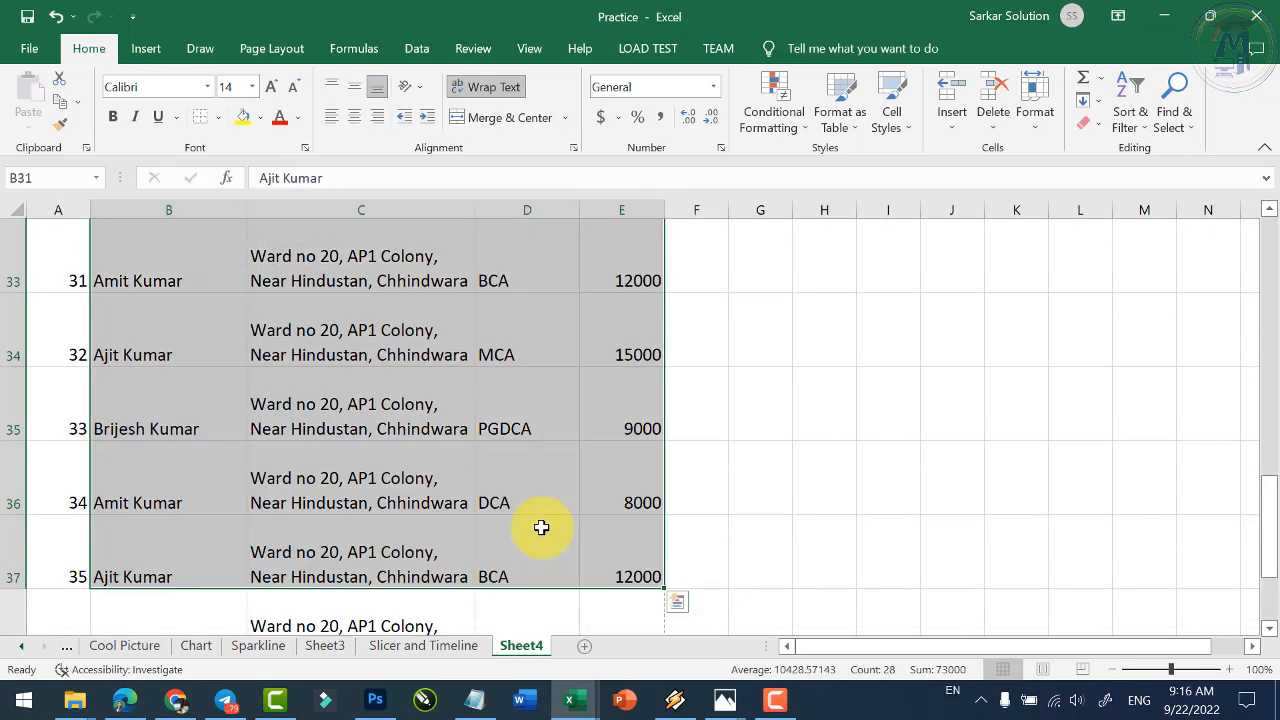
pyautogui.scroll(-1, 429, 506)
pyautogui.scroll(1, 334, 420)
pyautogui.moveTo(185, 407); pyautogui.dragTo(620, 404)
pyautogui.hotkey('ctrl', 'c')
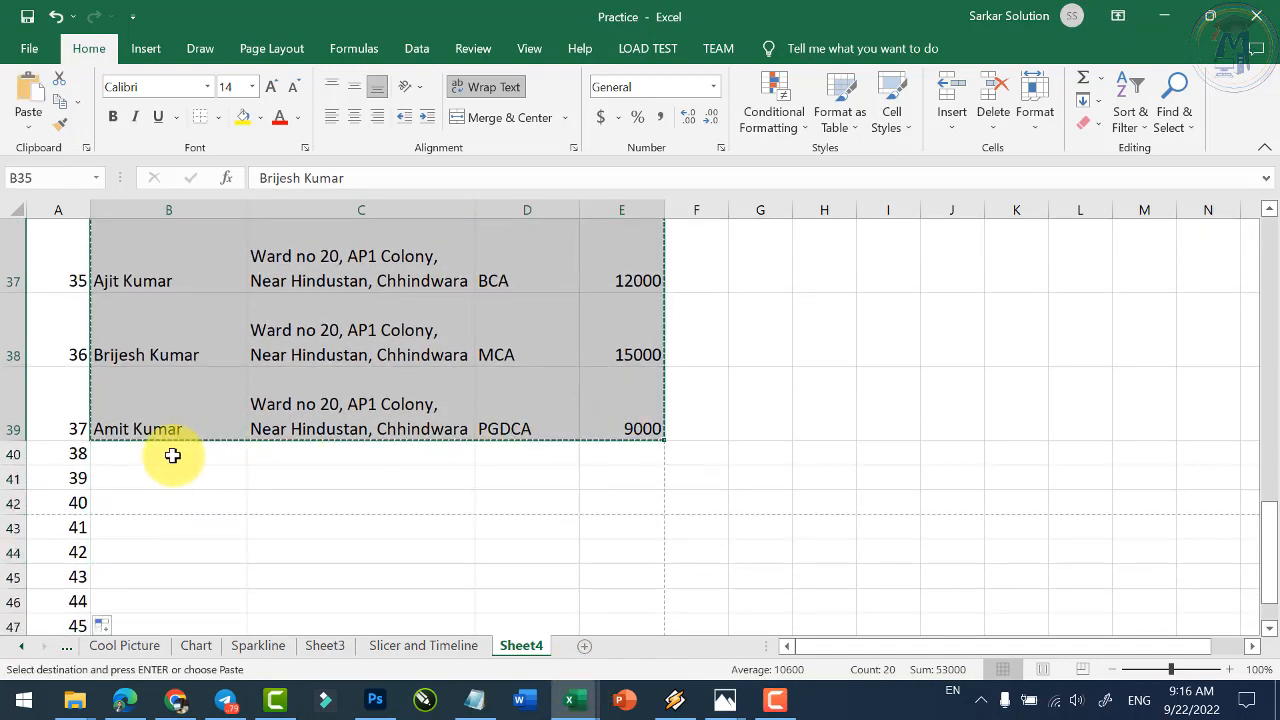
# Paste the copied student records at rows 40, 45 and 50.
pyautogui.click(171, 454)
pyautogui.hotkey('ctrl', 'v')
pyautogui.scroll(-4, 370, 476)
pyautogui.scroll(2, 387, 475)
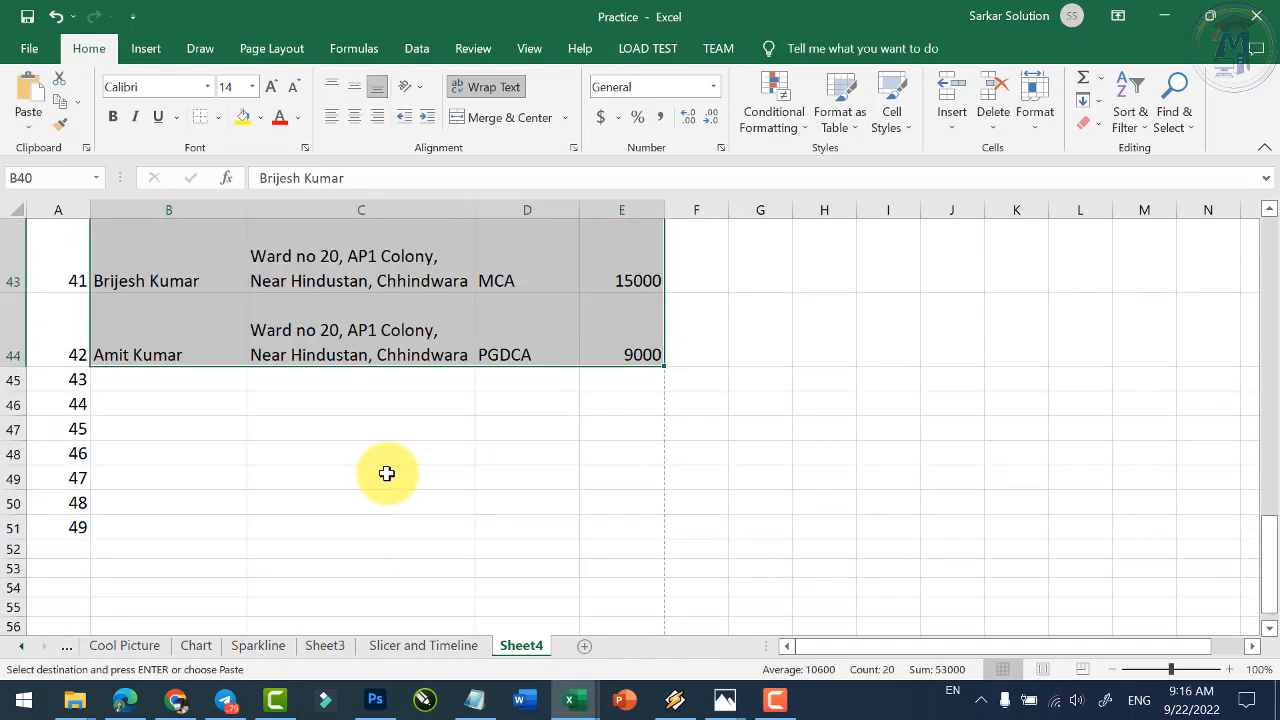
pyautogui.click(180, 377)
pyautogui.hotkey('ctrl', 'v')
pyautogui.scroll(-2, 191, 440)
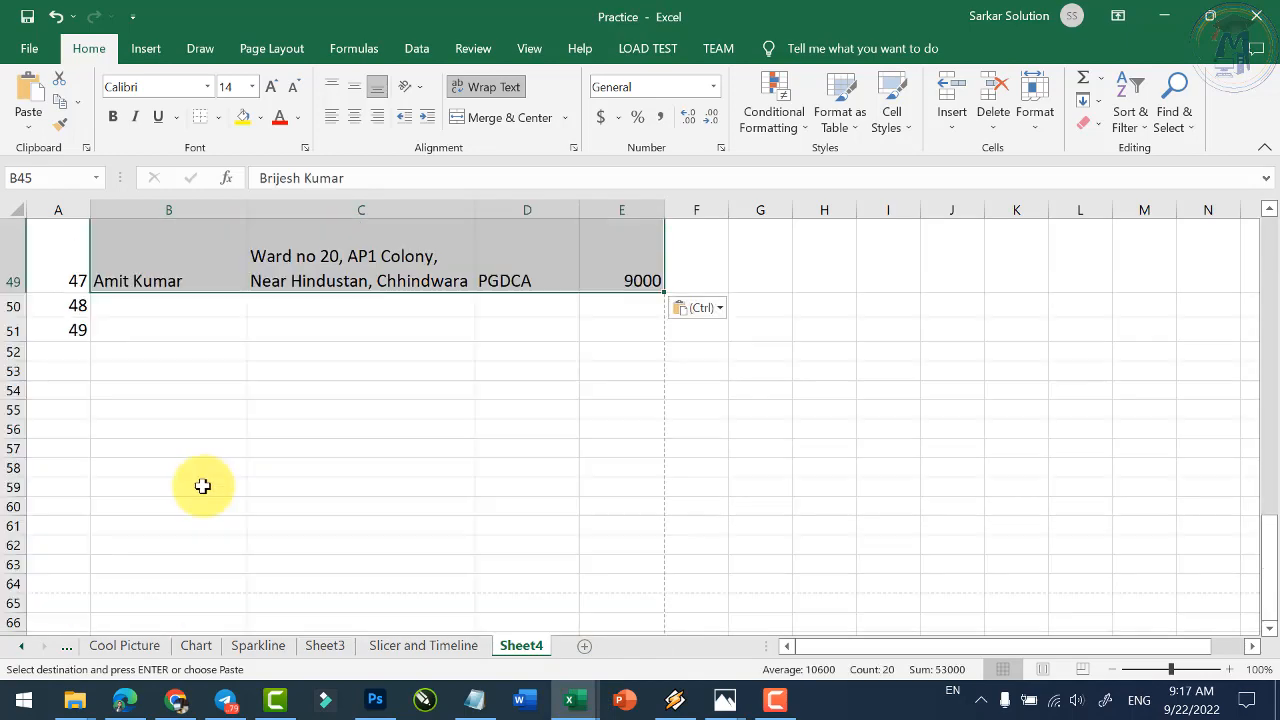
pyautogui.click(189, 305)
pyautogui.hotkey('ctrl', 'v')
# Fill the serial-number series down column A through row 54.
pyautogui.scroll(-1, 137, 369)
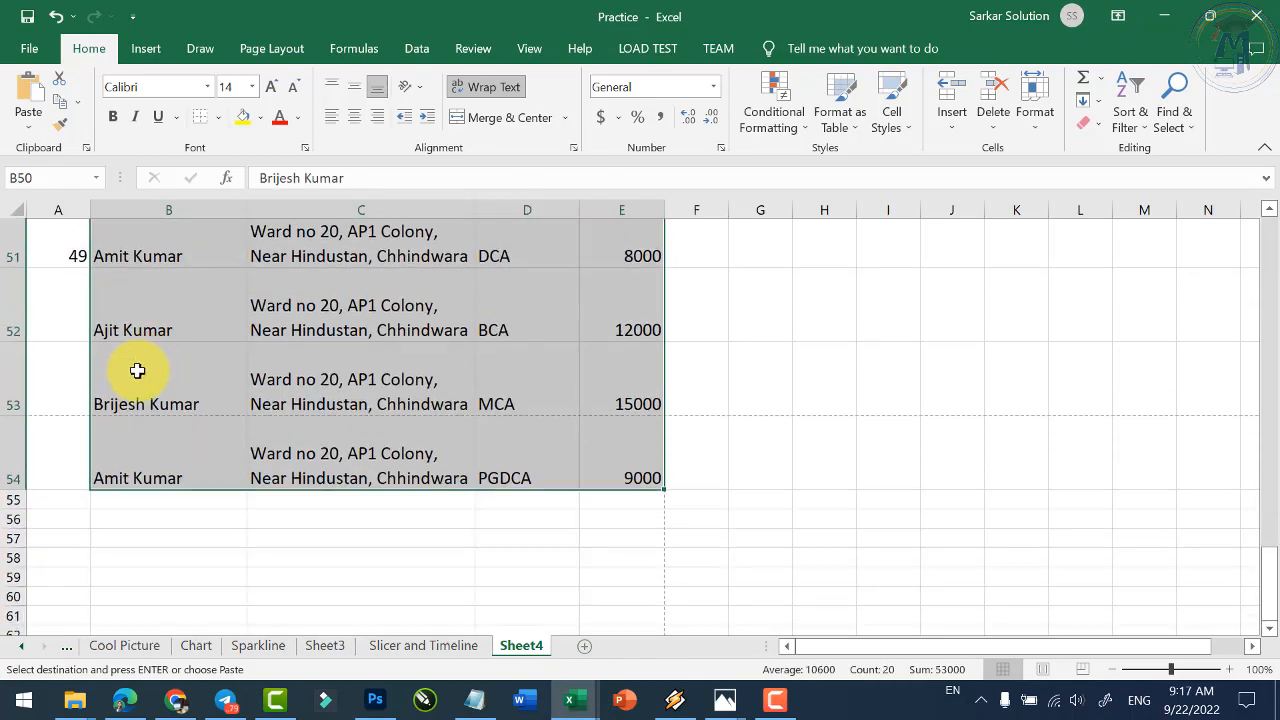
pyautogui.scroll(2, 106, 329)
pyautogui.moveTo(74, 350); pyautogui.dragTo(89, 630)
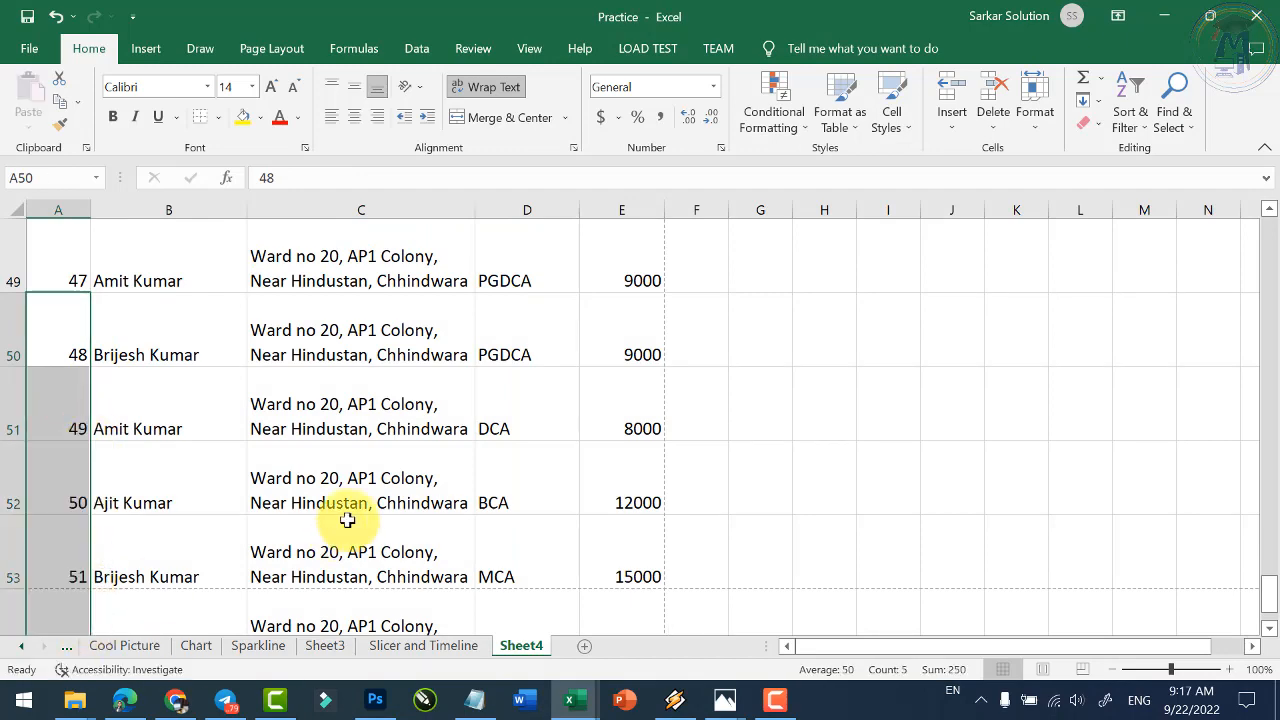
pyautogui.scroll(-2, 371, 500)
pyautogui.scroll(10, 364, 490)
pyautogui.scroll(8, 390, 450)
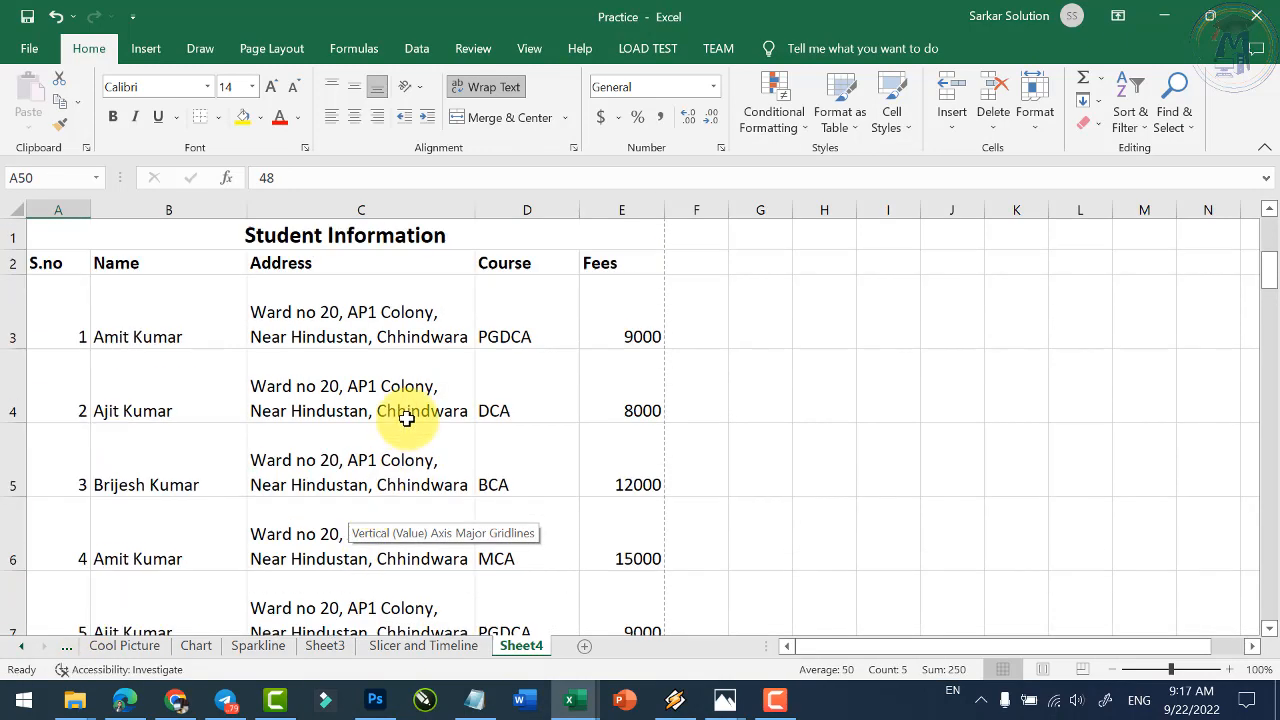
pyautogui.click(406, 418)
# Give header row A2:E2 all borders and increase its font size by one step.
pyautogui.moveTo(51, 263); pyautogui.dragTo(585, 247)
pyautogui.click(220, 120)
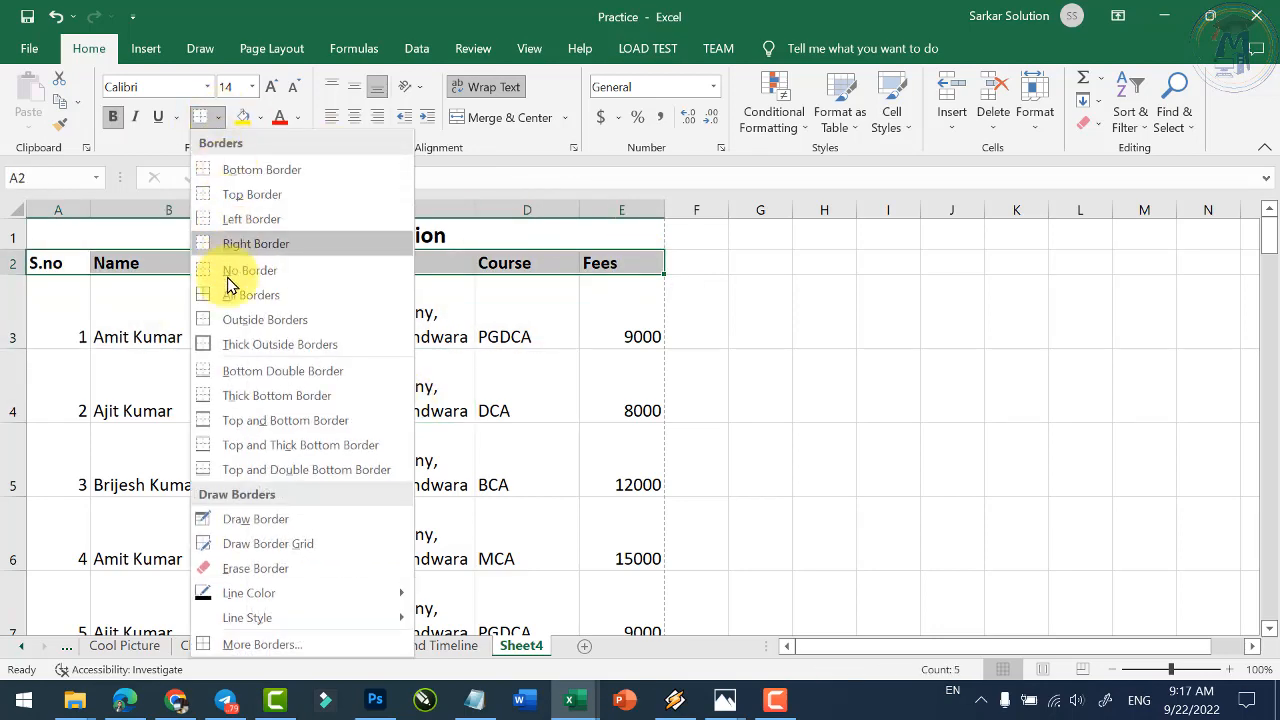
pyautogui.click(229, 294)
pyautogui.click(252, 88)
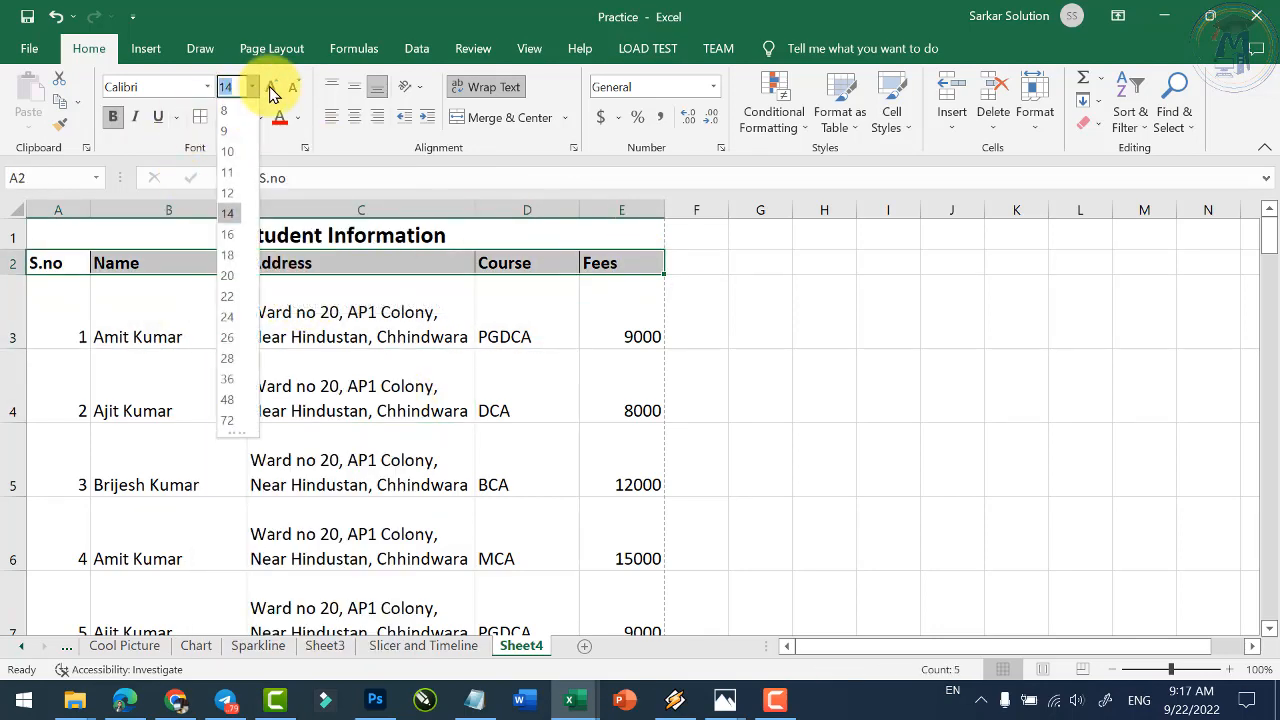
pyautogui.click(271, 89)
pyautogui.click(262, 364)
# Centre student records A3:E54 horizontally and vertically in their cells.
pyautogui.moveTo(71, 290); pyautogui.dragTo(634, 567)
pyautogui.moveTo(636, 553); pyautogui.dragTo(636, 585)
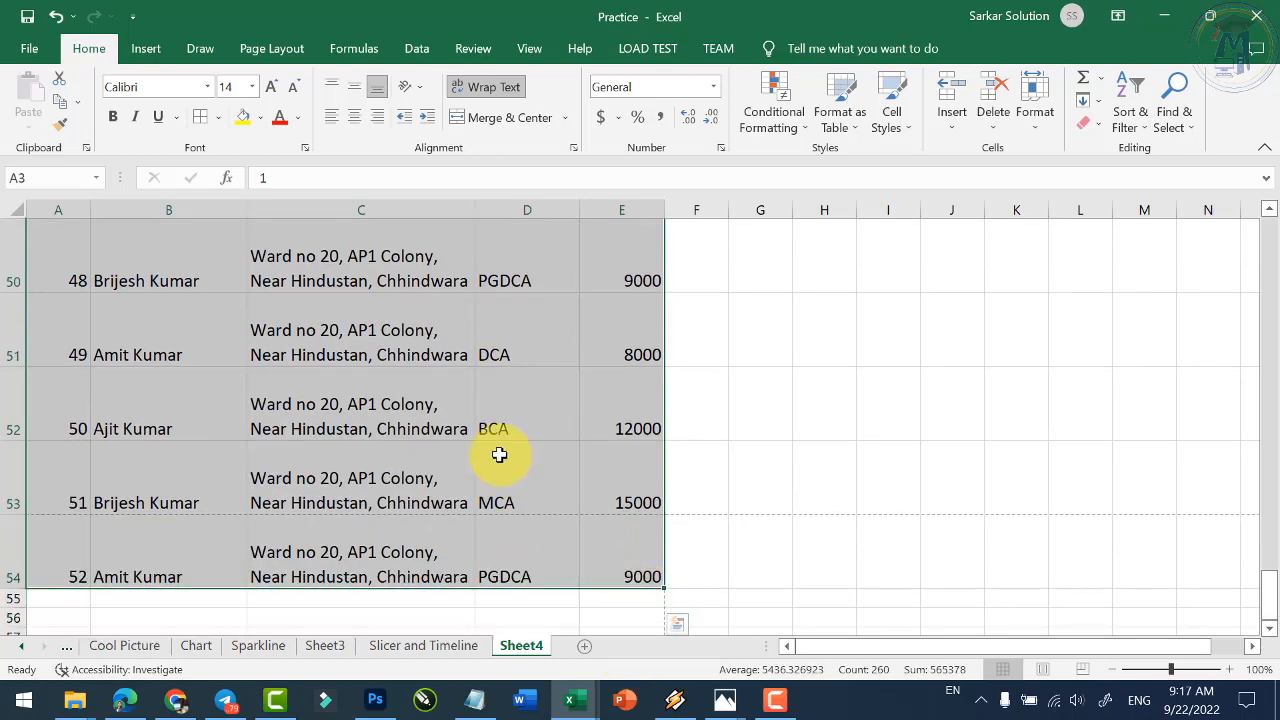
pyautogui.scroll(15, 451, 437)
pyautogui.click(355, 121)
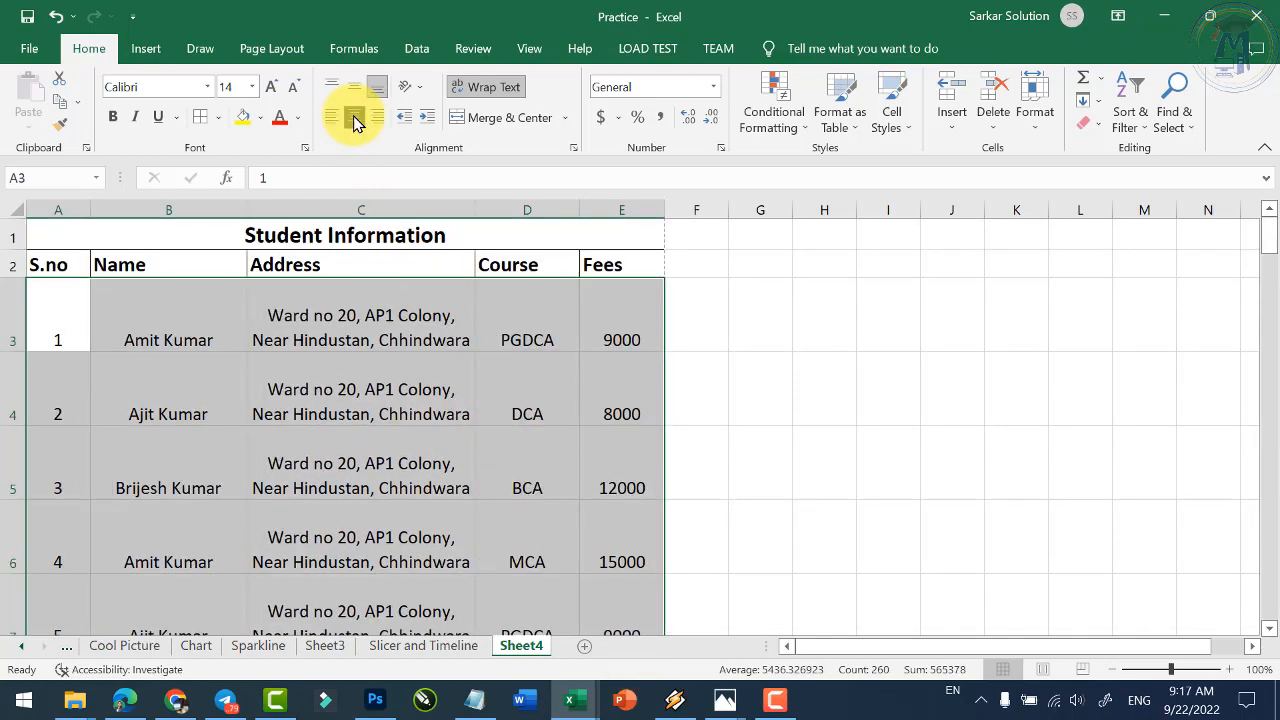
pyautogui.click(355, 87)
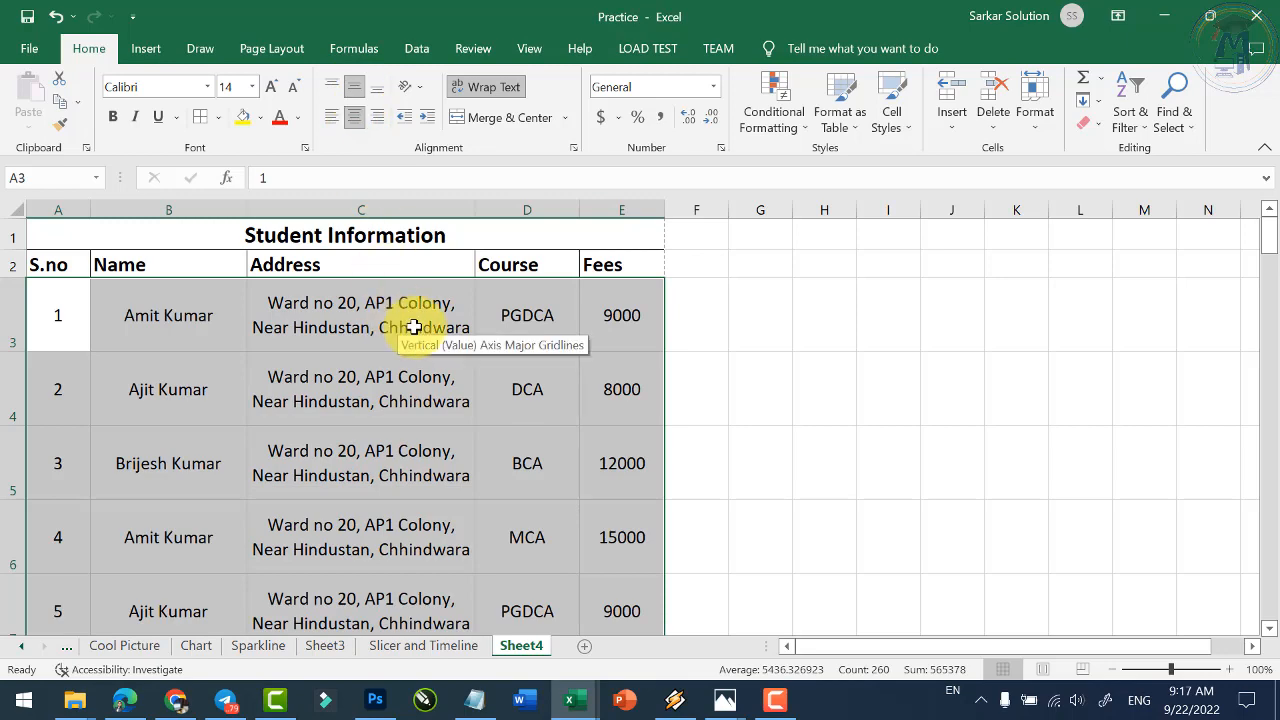
pyautogui.moveTo(100, 266); pyautogui.dragTo(596, 267)
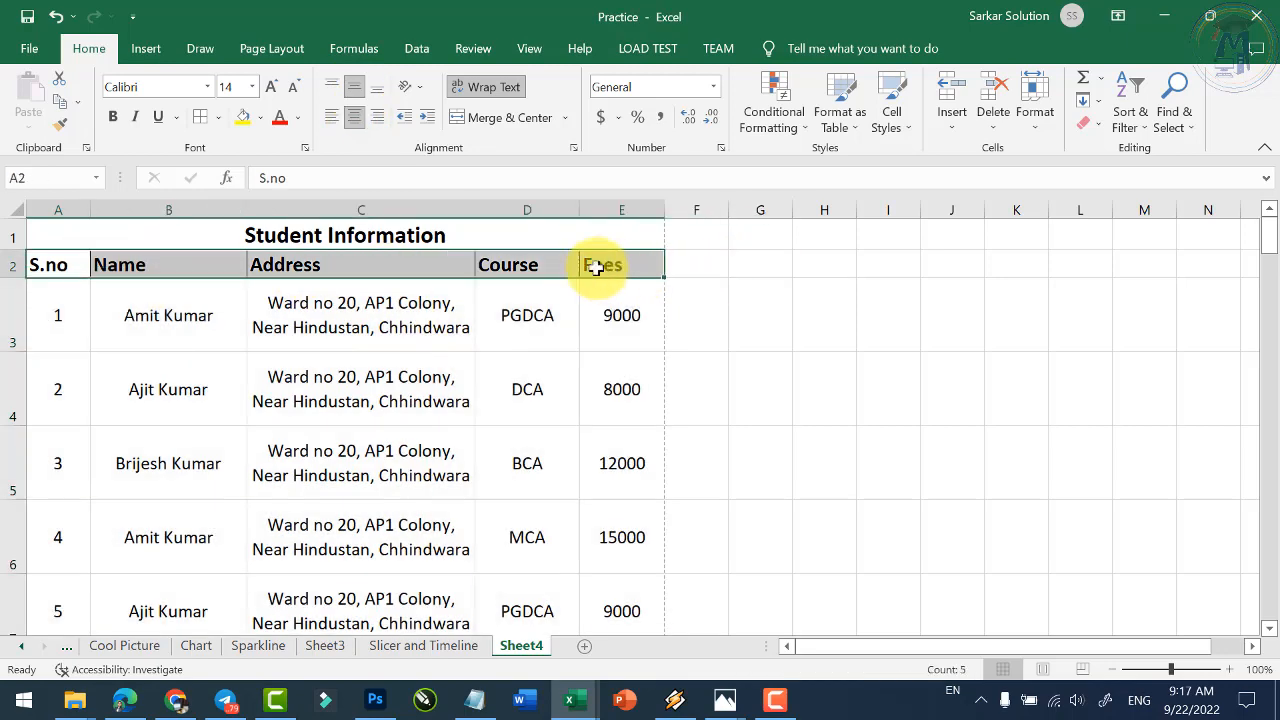
# Shade the header row light gold and give the title a red fill with white text.
pyautogui.click(264, 118)
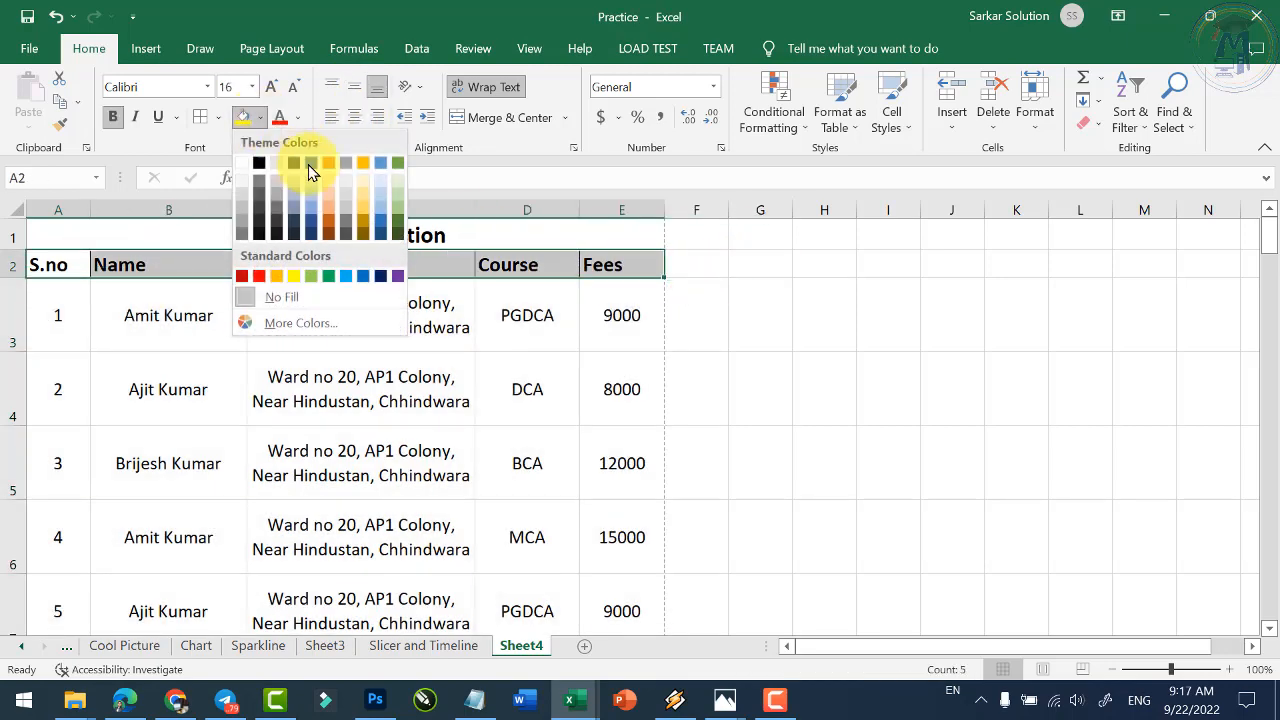
pyautogui.click(362, 188)
pyautogui.click(239, 232)
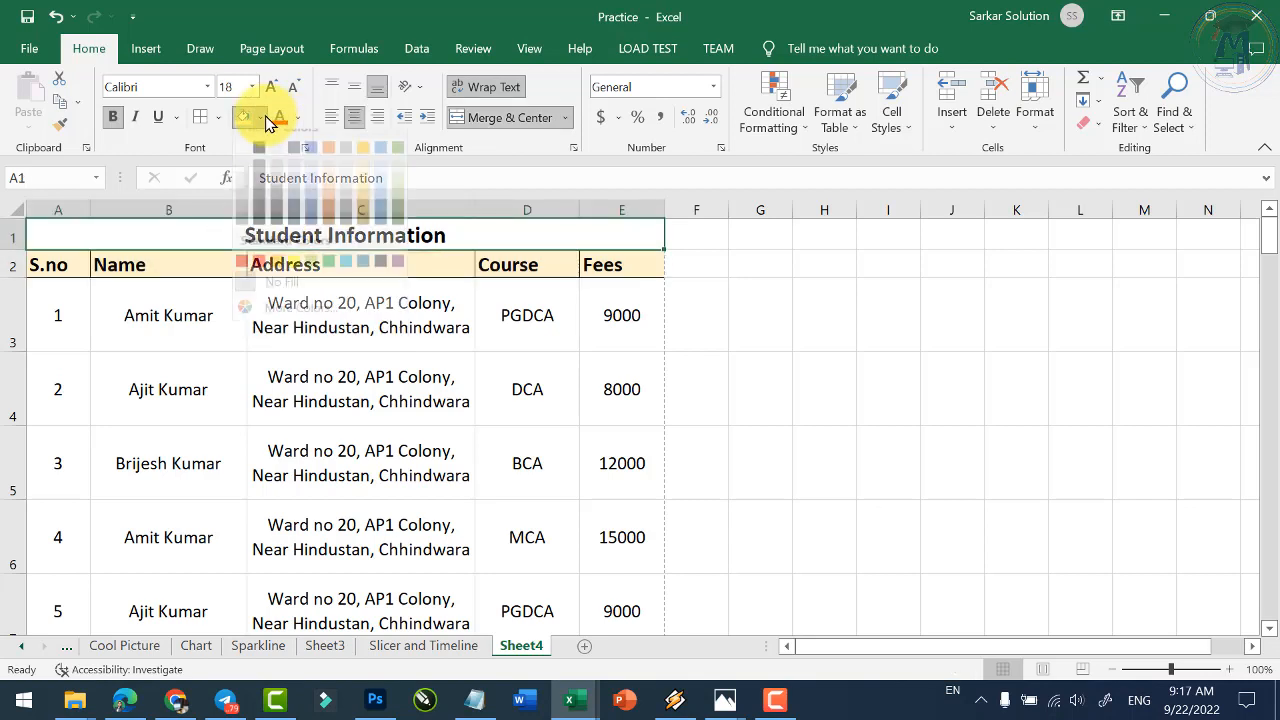
pyautogui.click(261, 118)
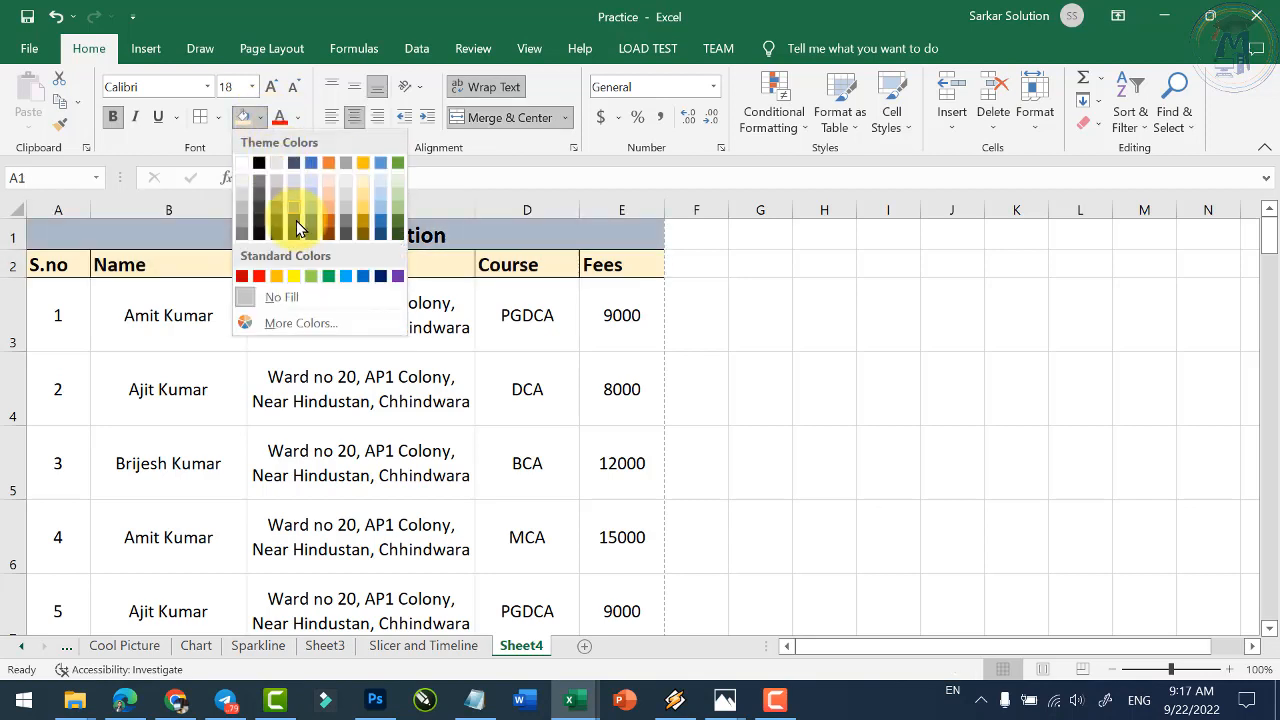
pyautogui.click(260, 276)
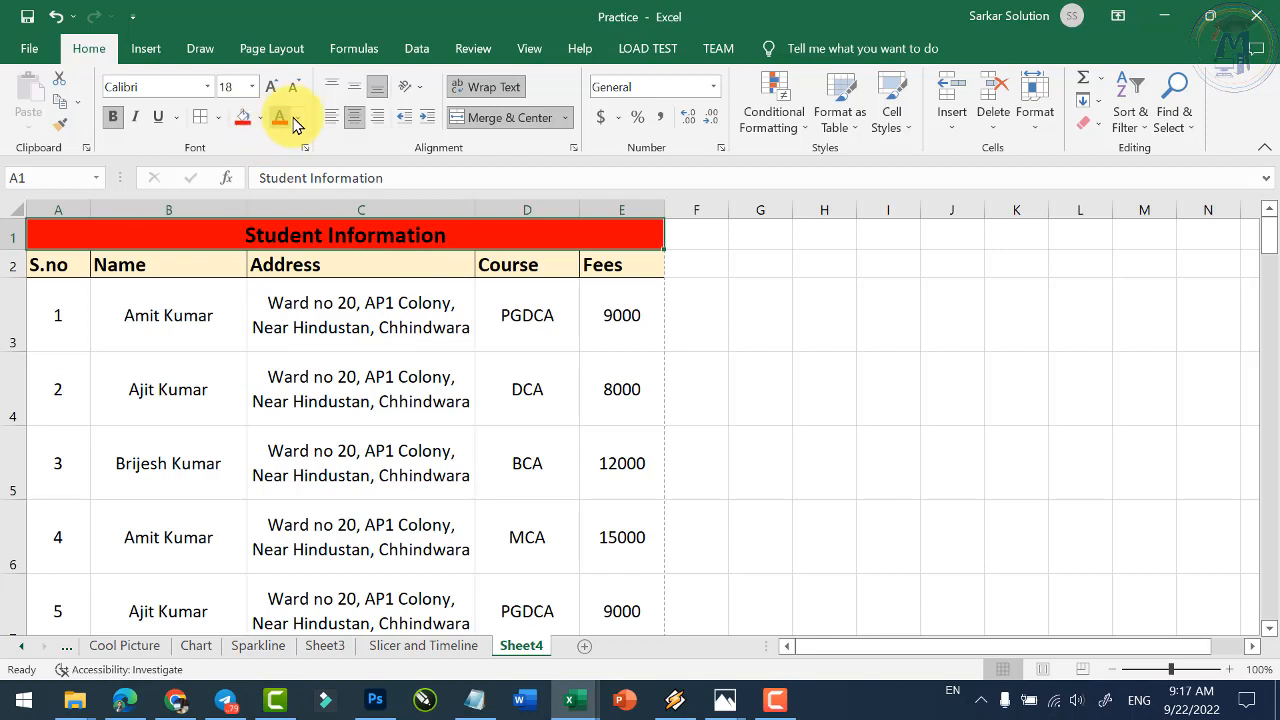
pyautogui.click(296, 125)
pyautogui.click(272, 183)
pyautogui.click(341, 364)
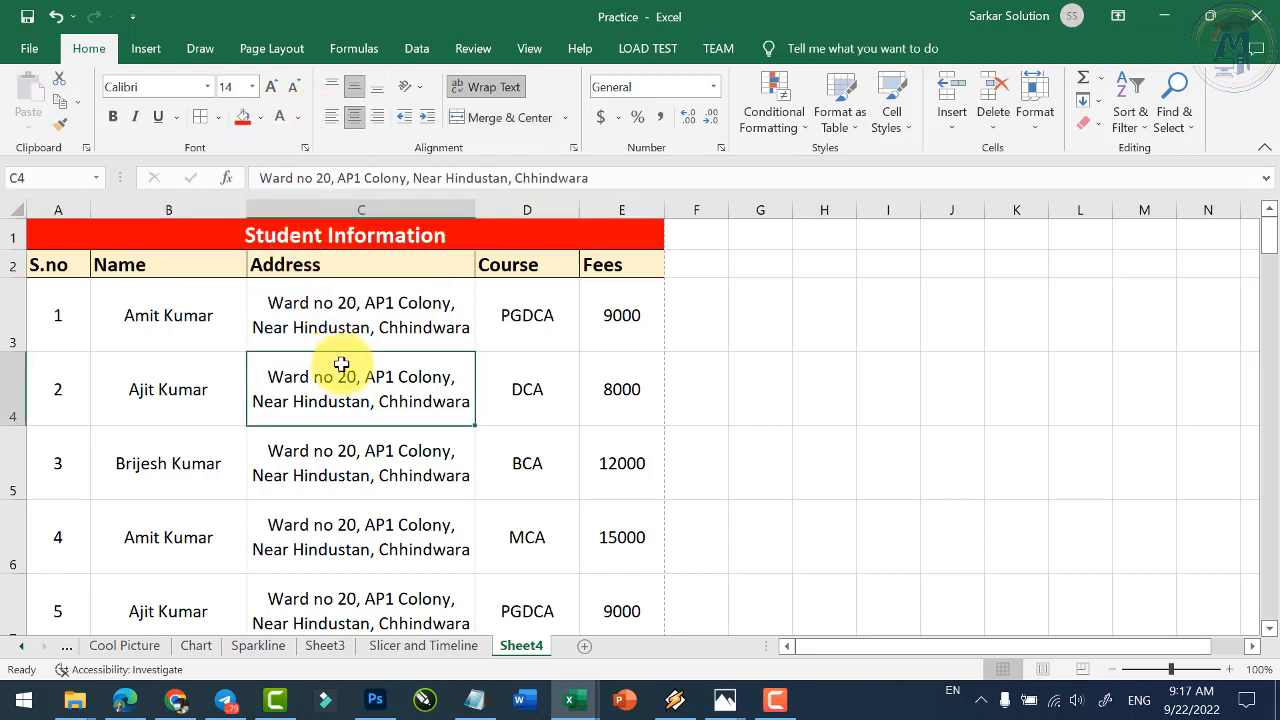
# Apply All Borders to the student records A3:E54.
pyautogui.click(208, 336)
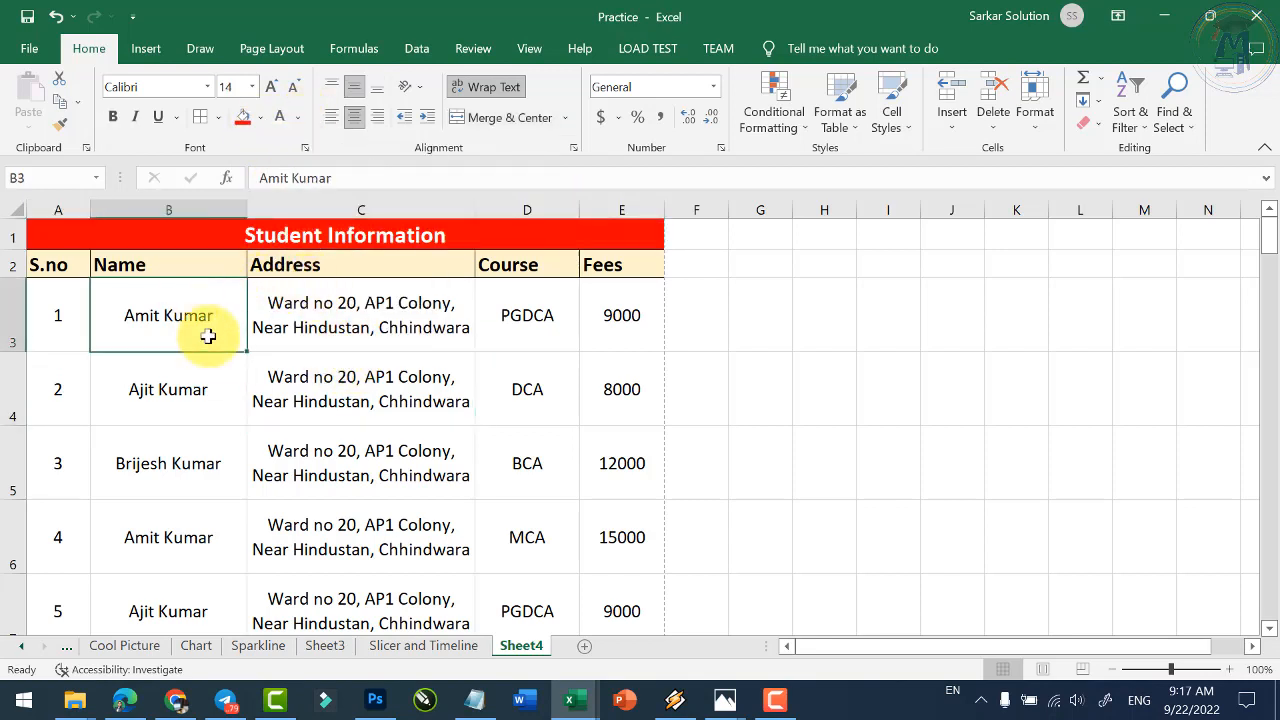
pyautogui.moveTo(77, 309); pyautogui.dragTo(624, 543)
pyautogui.scroll(15, 257, 214)
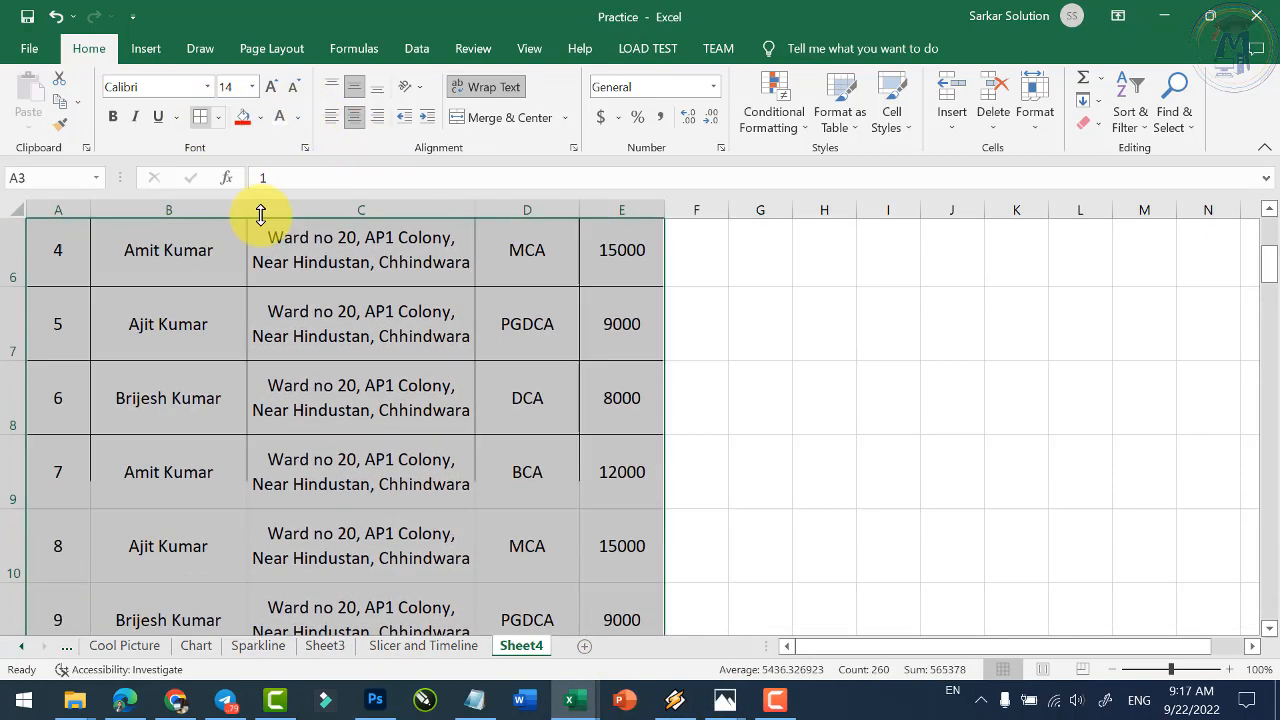
pyautogui.click(318, 428)
# Open the print preview and page forward through the student table's printed pages.
pyautogui.click(30, 50)
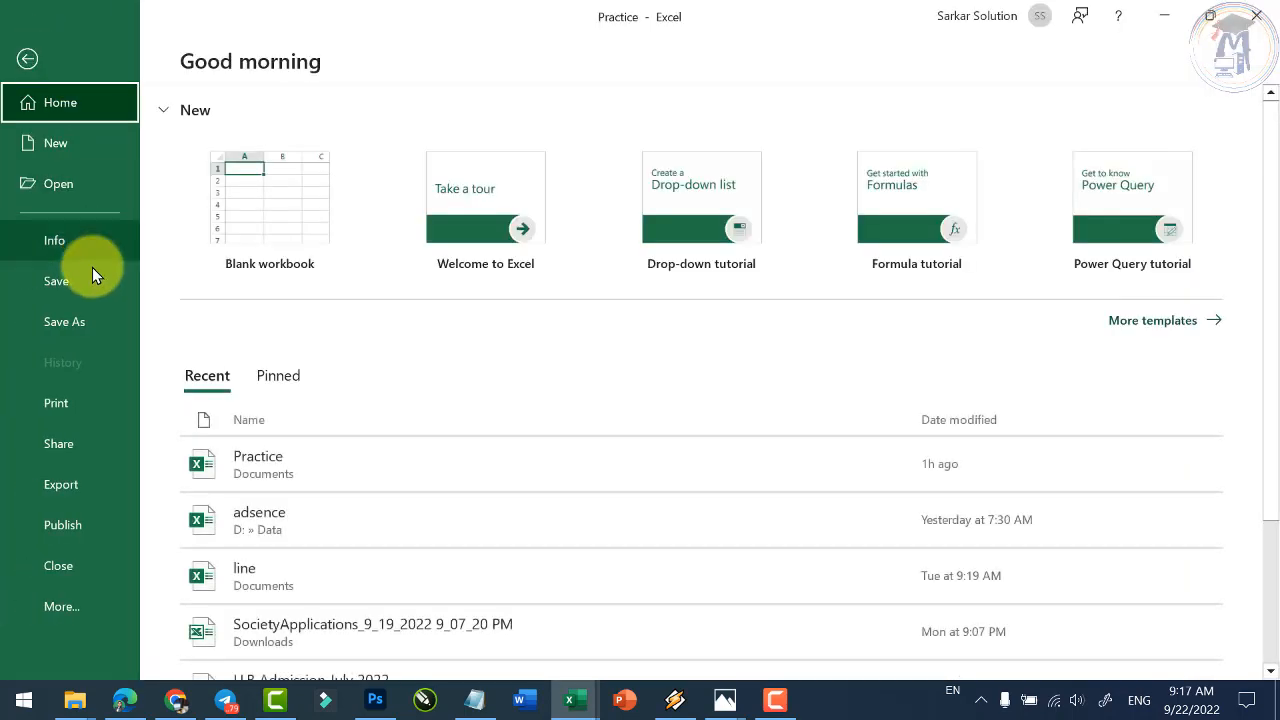
pyautogui.click(74, 404)
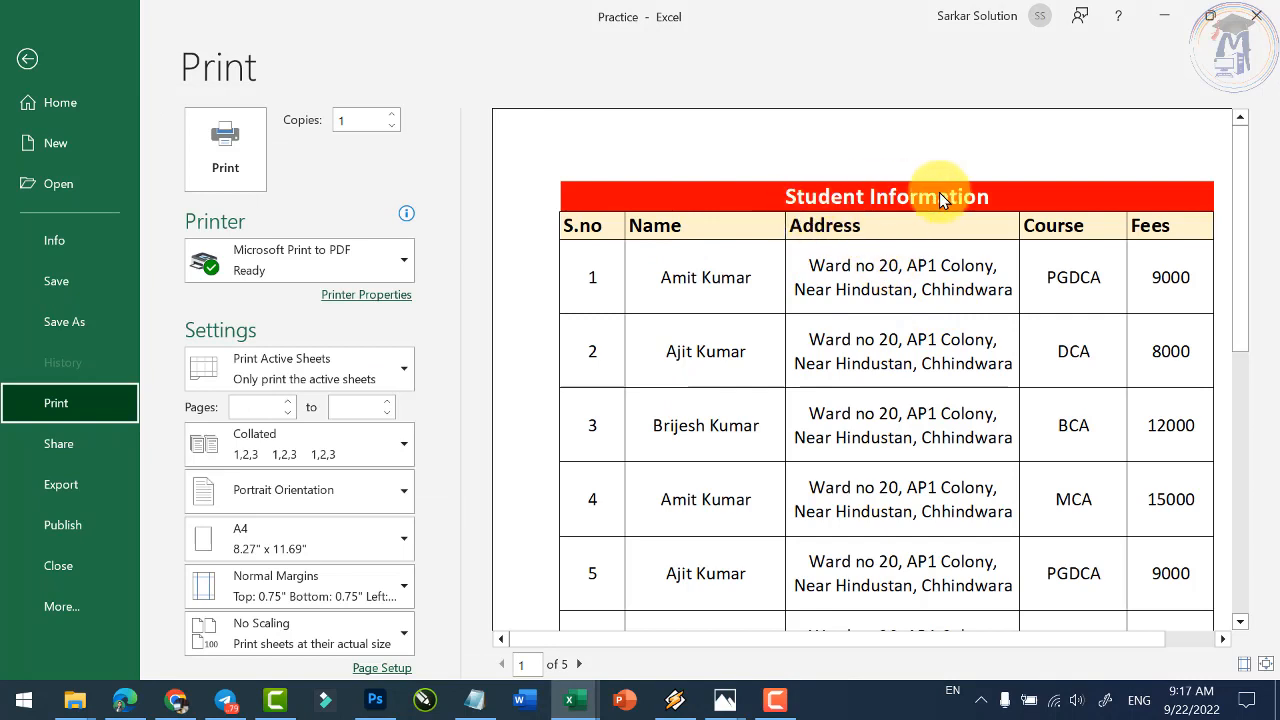
pyautogui.scroll(-1, 721, 336)
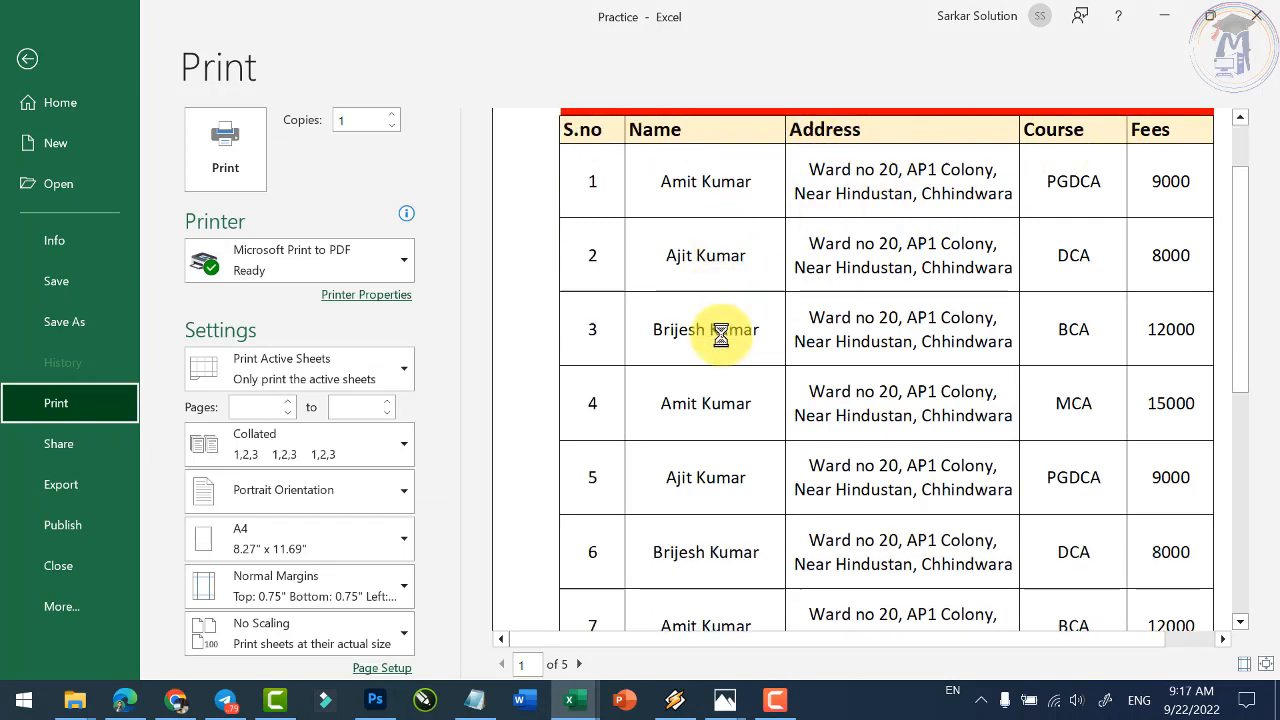
pyautogui.scroll(-4, 724, 337)
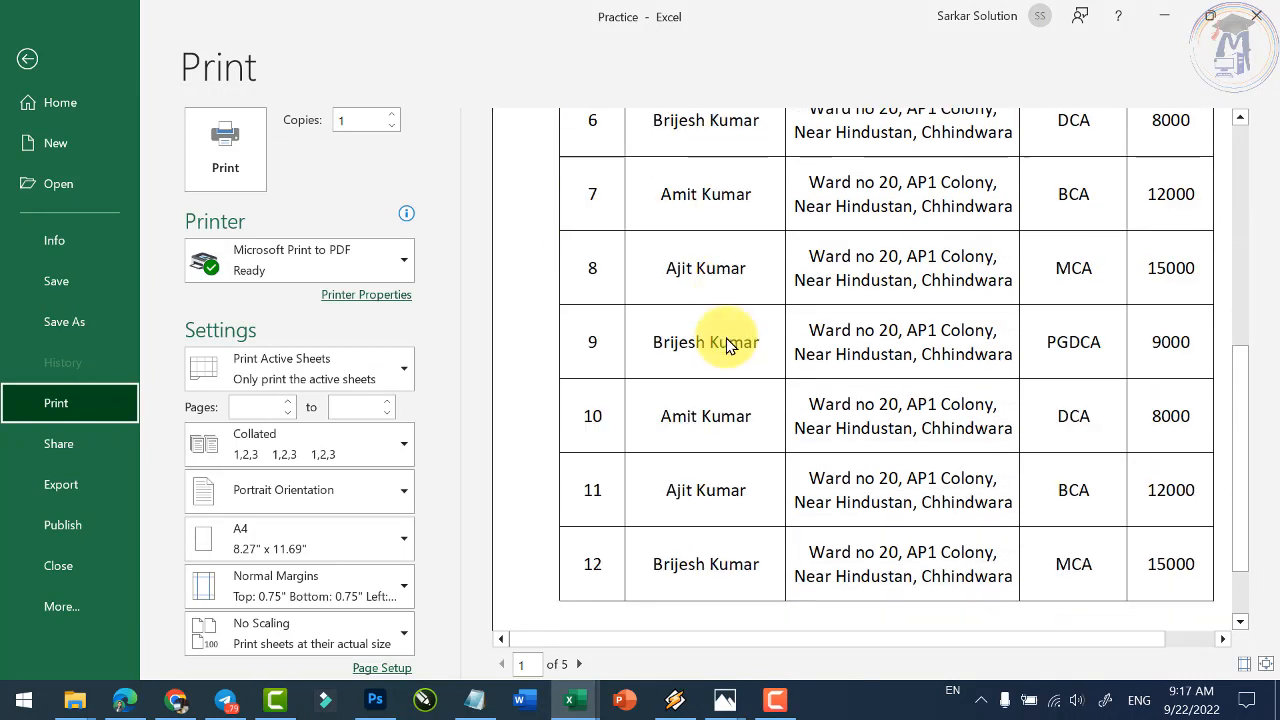
pyautogui.scroll(-1, 725, 360)
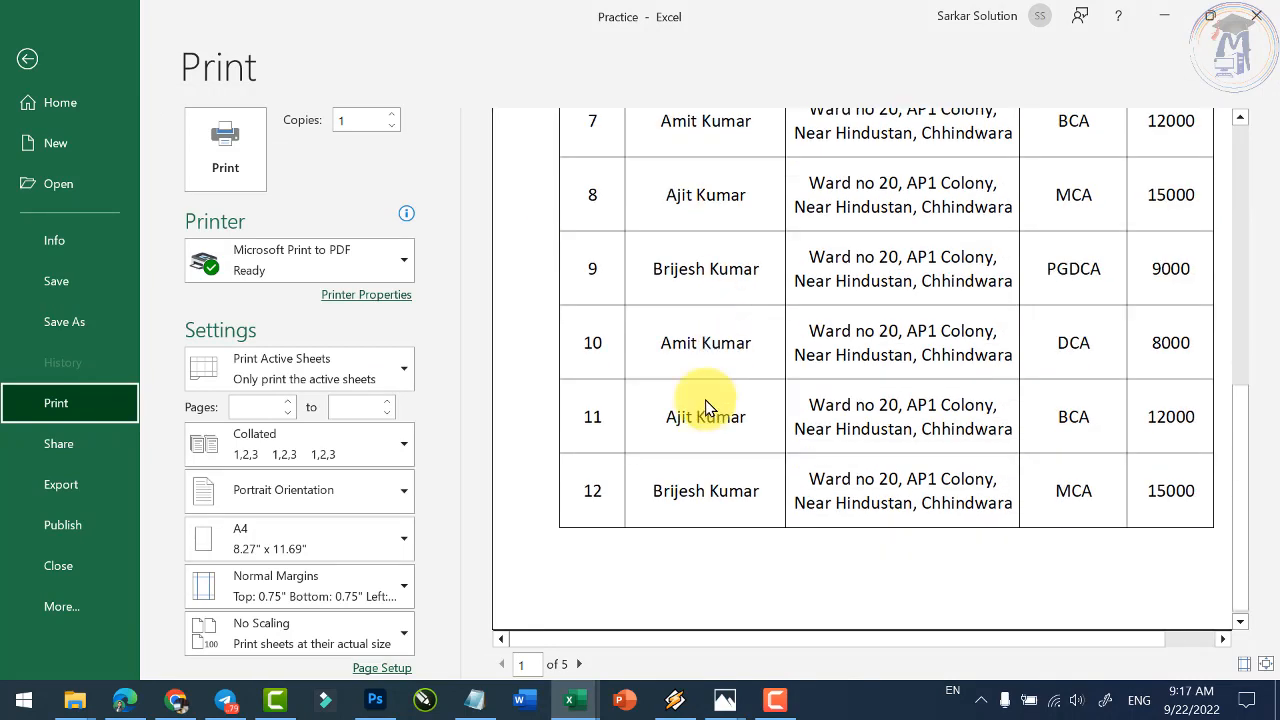
pyautogui.click(578, 664)
pyautogui.scroll(4, 632, 300)
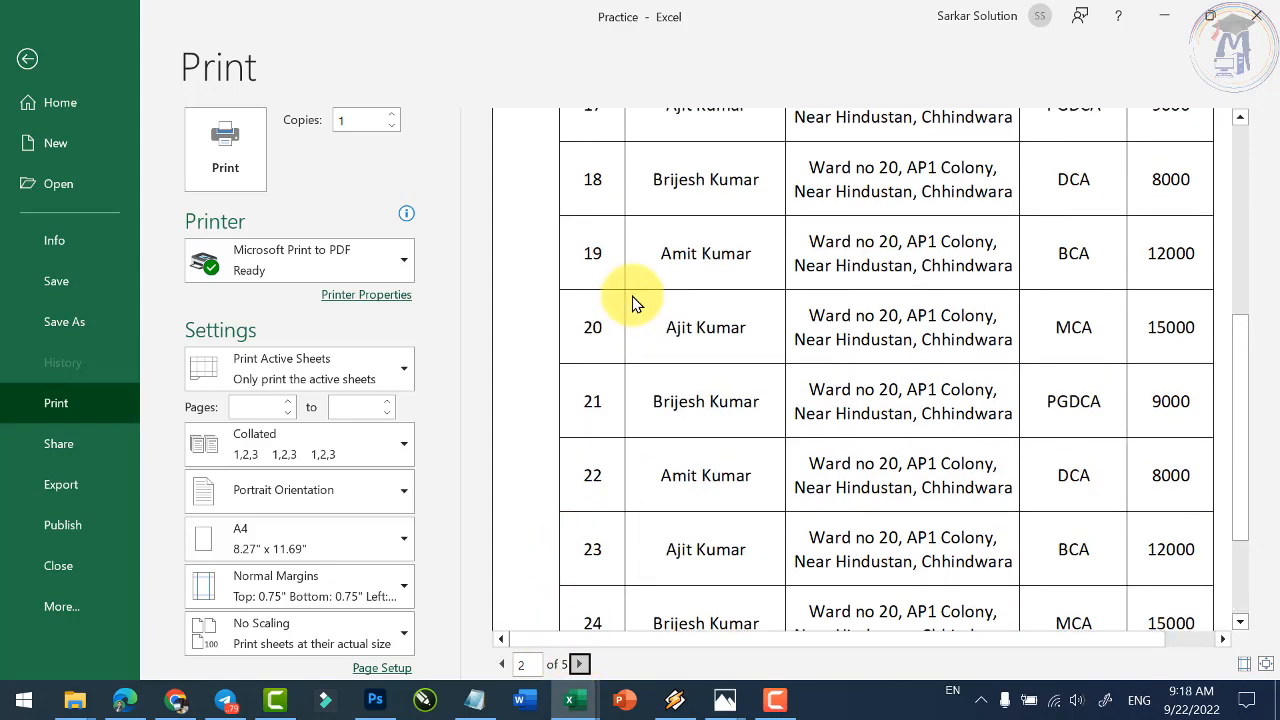
pyautogui.scroll(3, 640, 300)
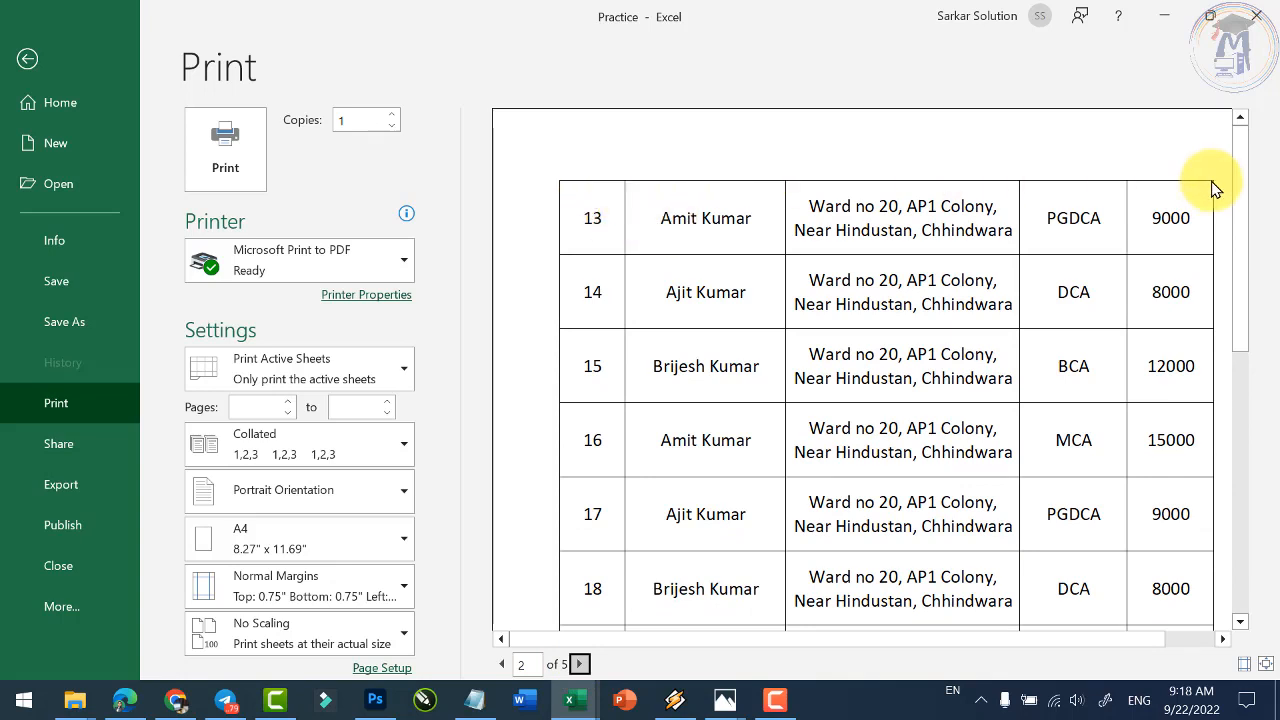
pyautogui.scroll(-5, 780, 349)
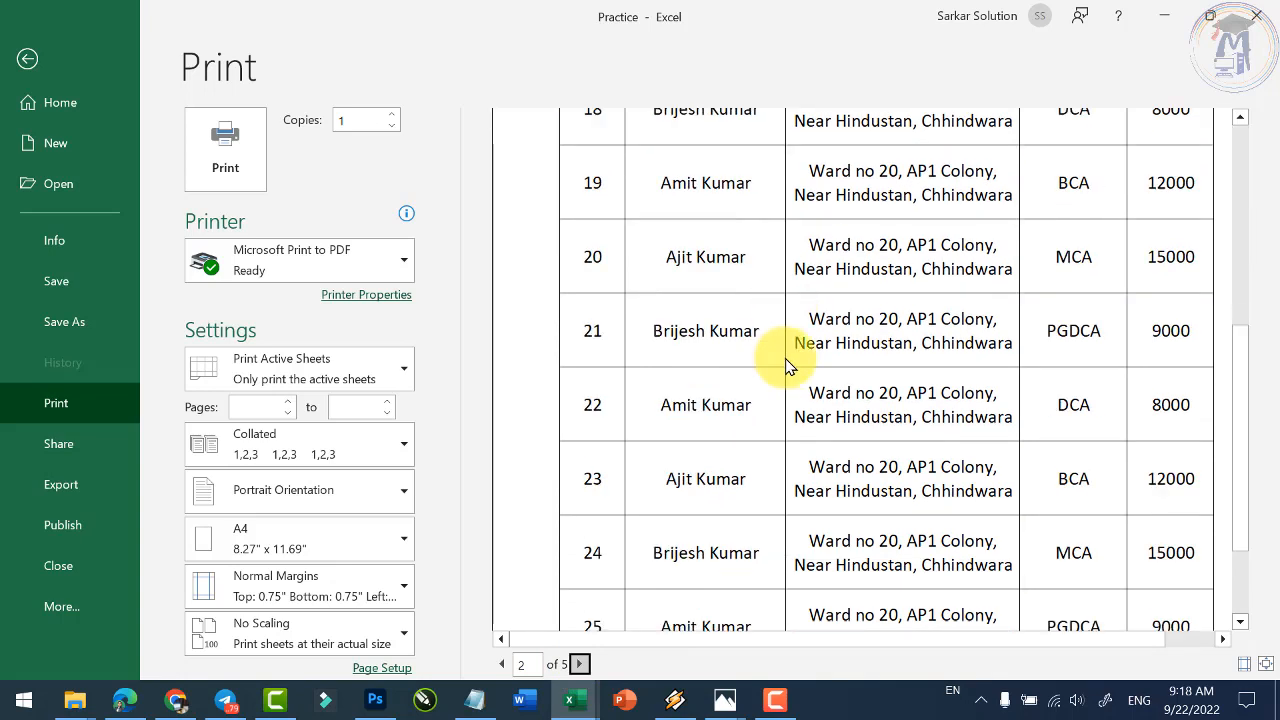
pyautogui.click(579, 664)
pyautogui.scroll(5, 742, 430)
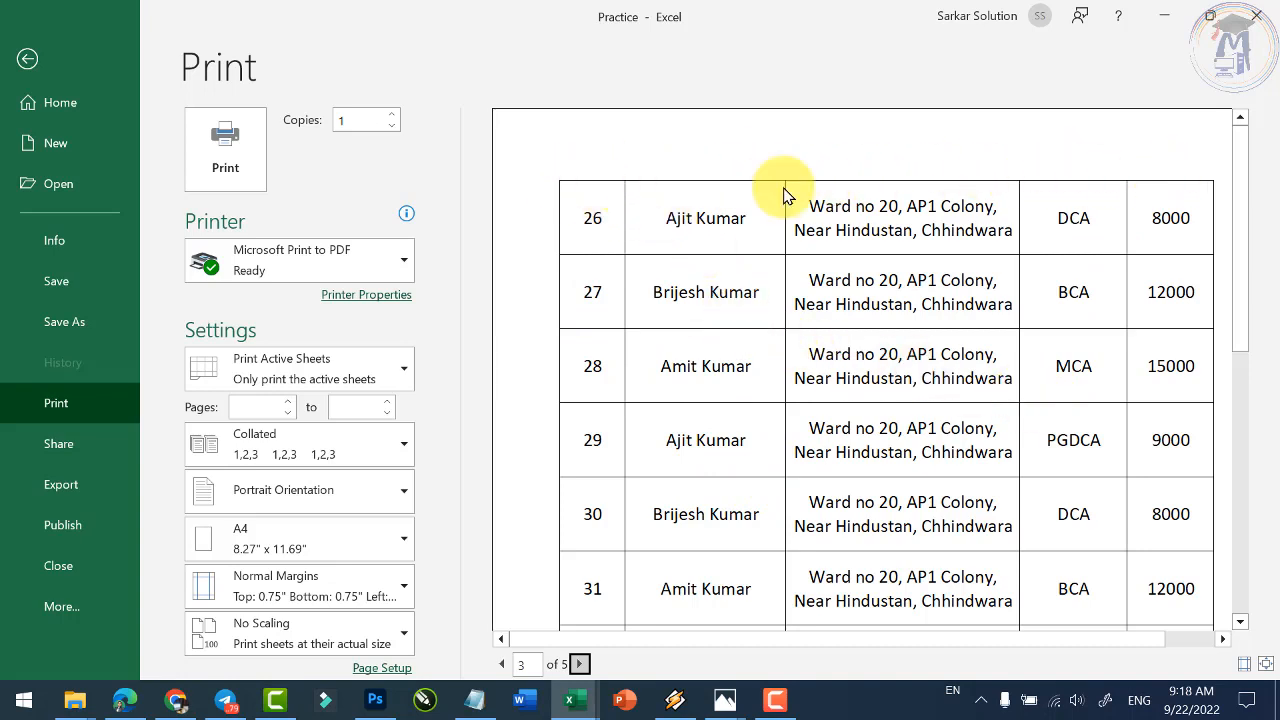
pyautogui.click(758, 311)
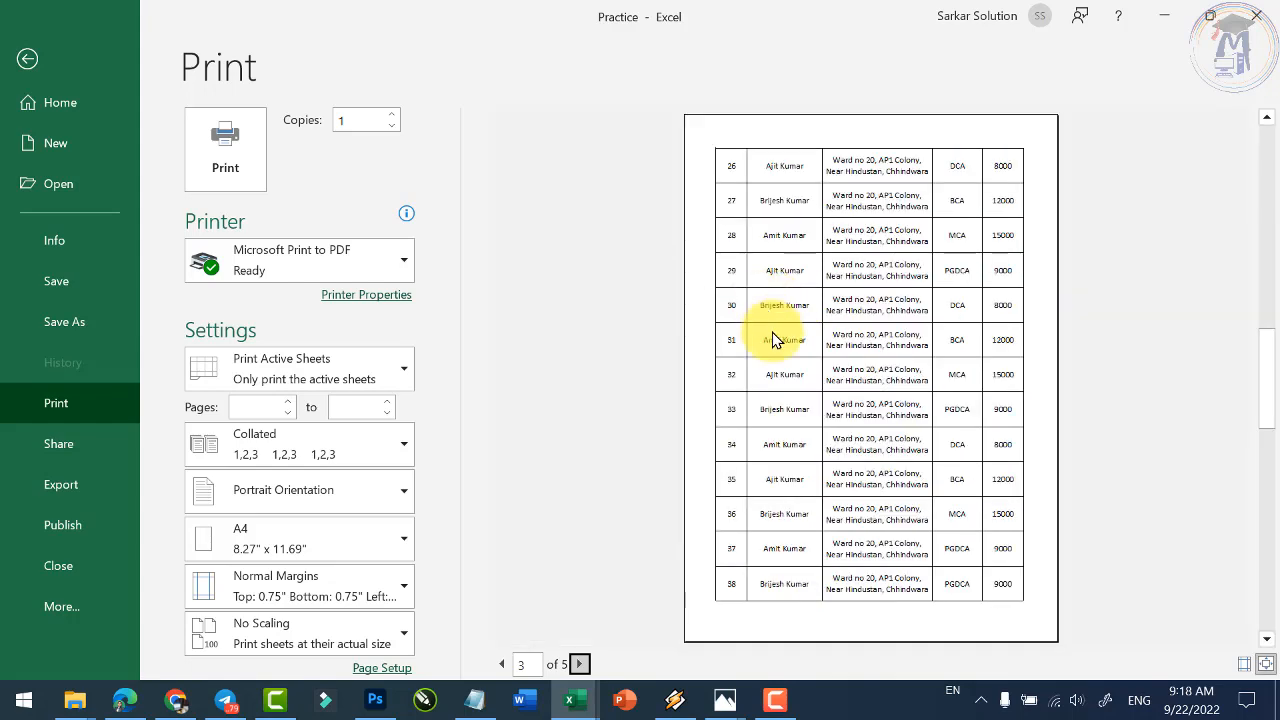
pyautogui.click(580, 666)
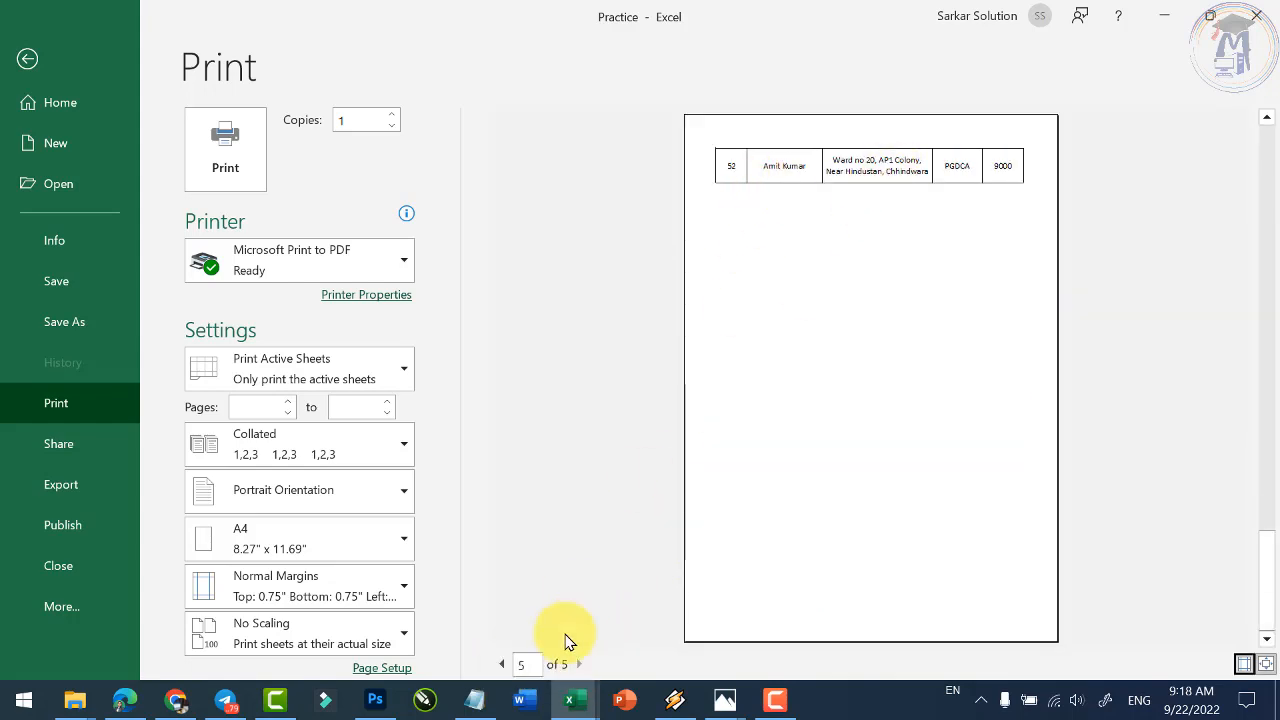
# Page back to the first preview page and return to the worksheet.
pyautogui.click(503, 665)
pyautogui.click(503, 665)
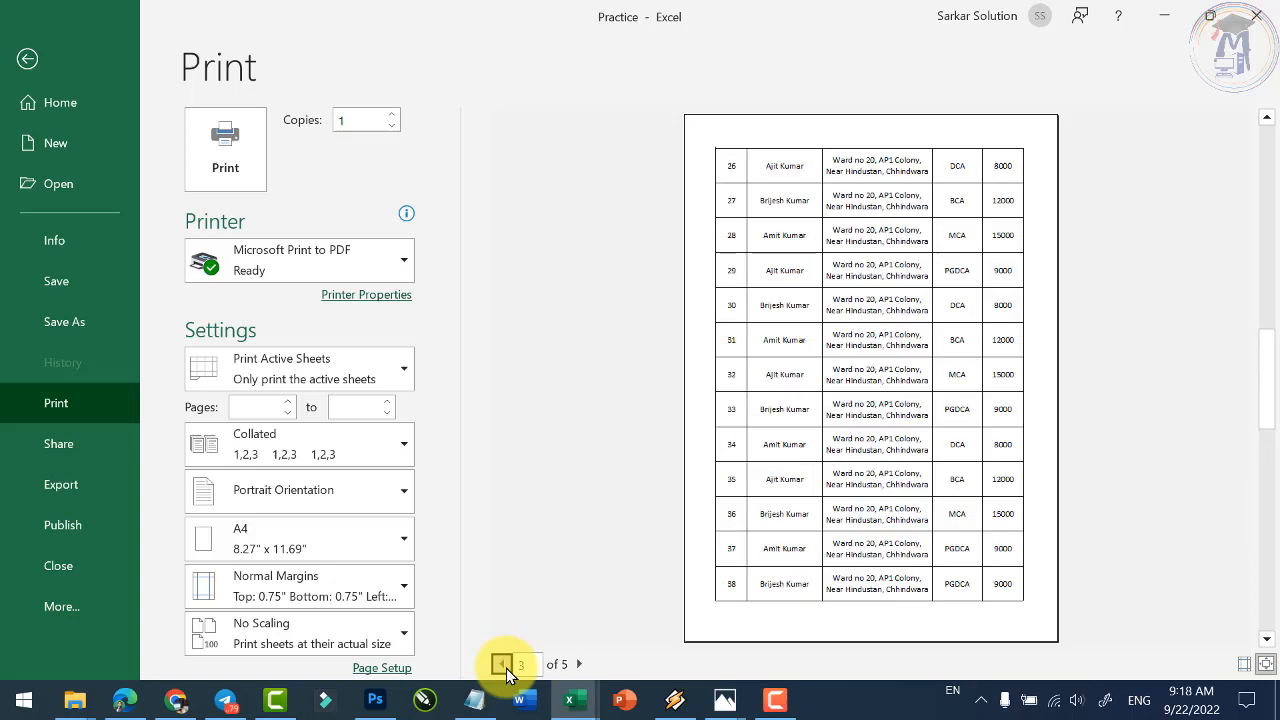
pyautogui.click(503, 665)
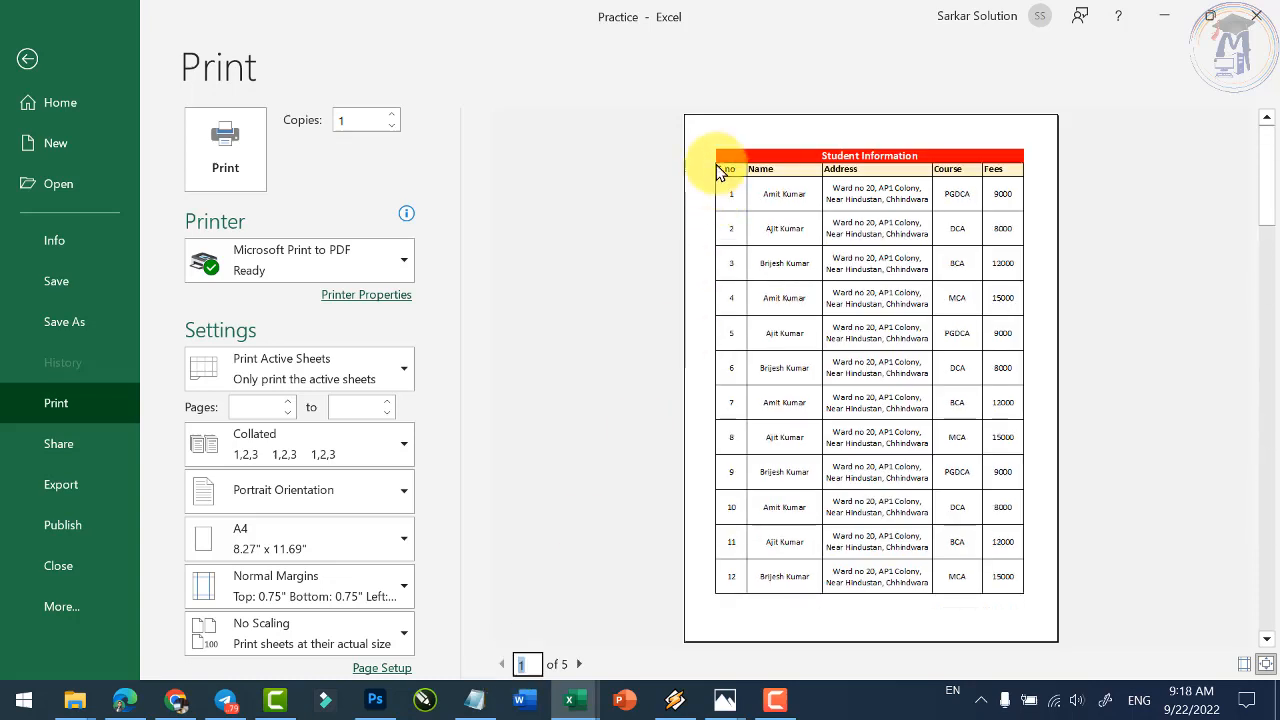
pyautogui.click(41, 71)
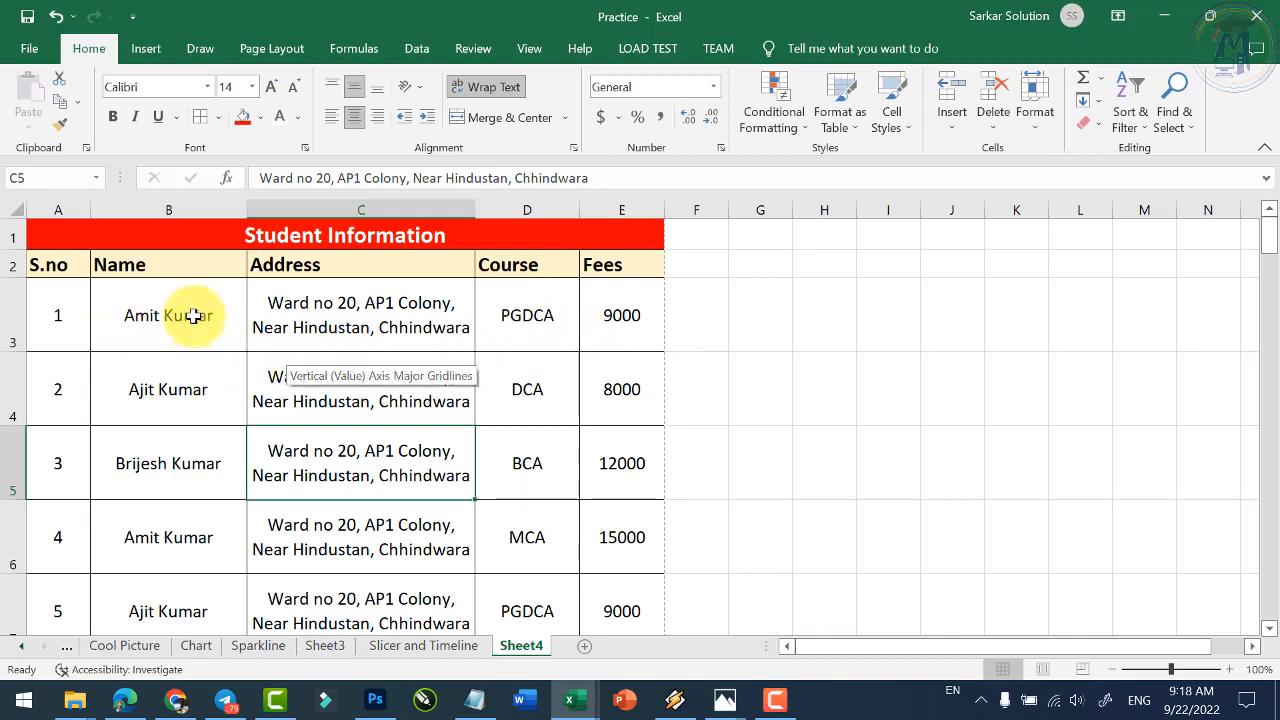
# Insert a blank row at row 15, undo it, then show the Page Layout options.
pyautogui.scroll(-7, 197, 307)
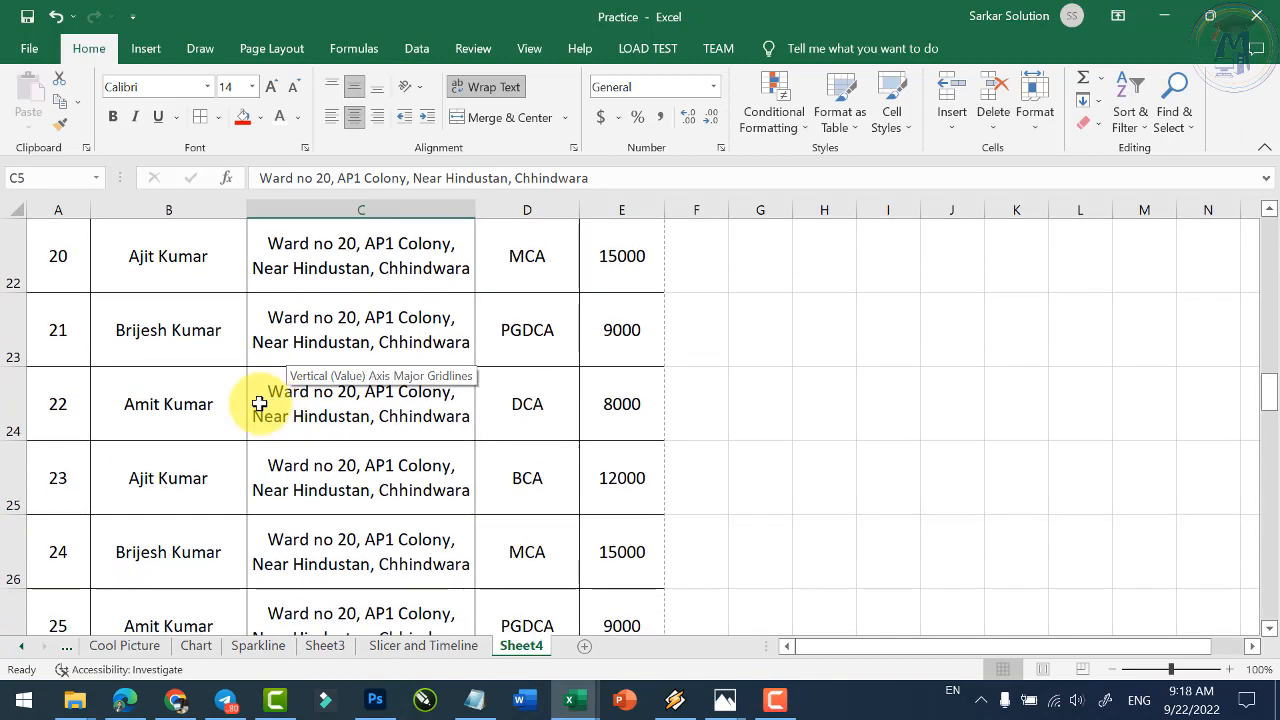
pyautogui.scroll(2, 258, 403)
pyautogui.scroll(1, 258, 403)
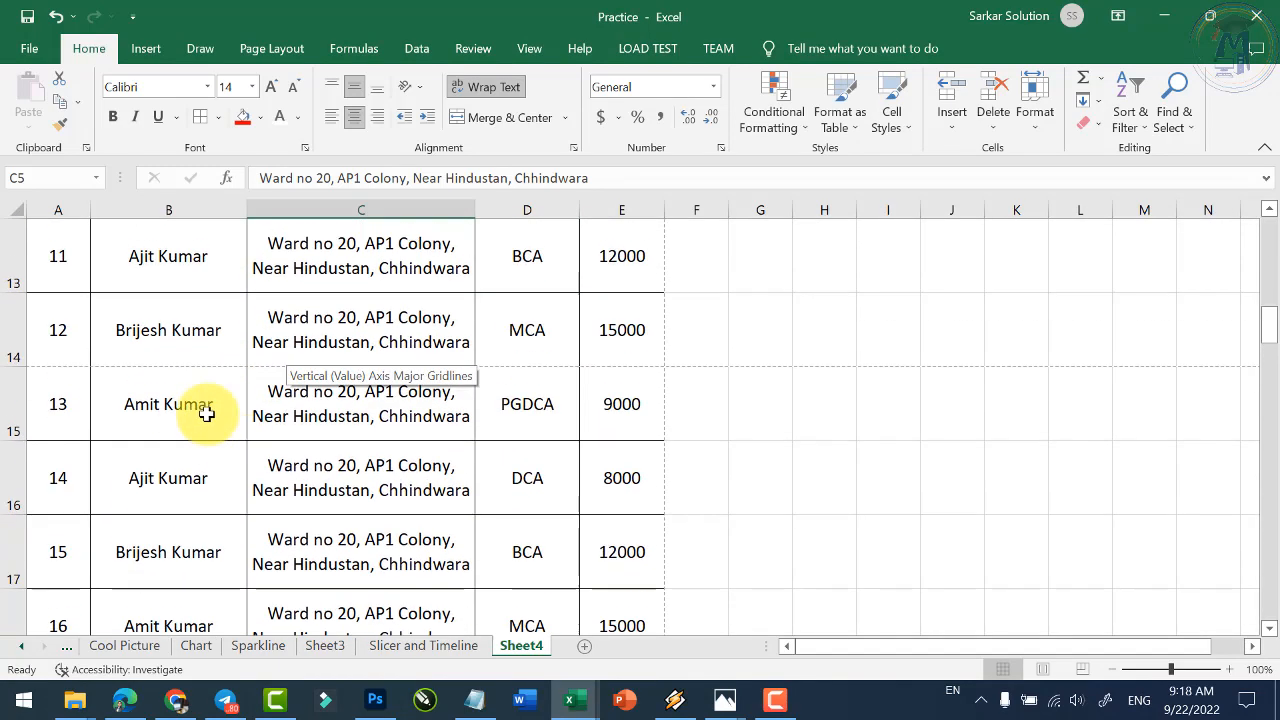
pyautogui.click(6, 391)
pyautogui.rightClick(5, 403)
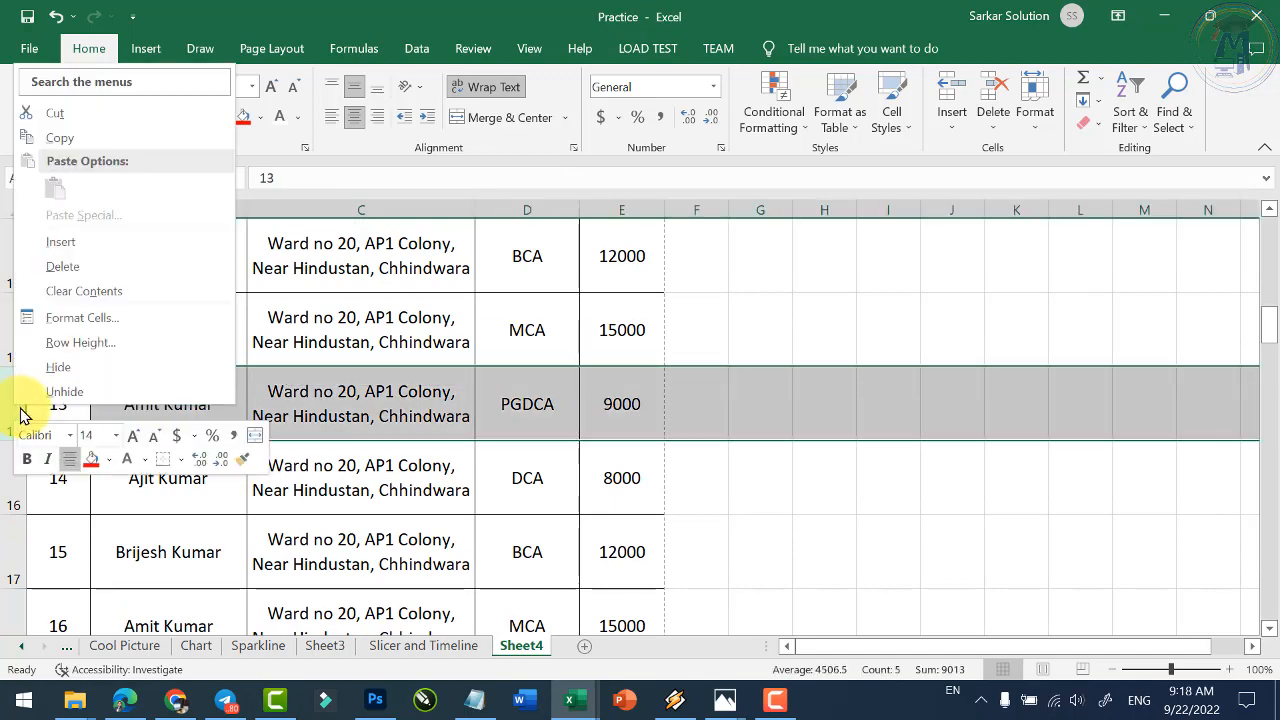
pyautogui.click(80, 250)
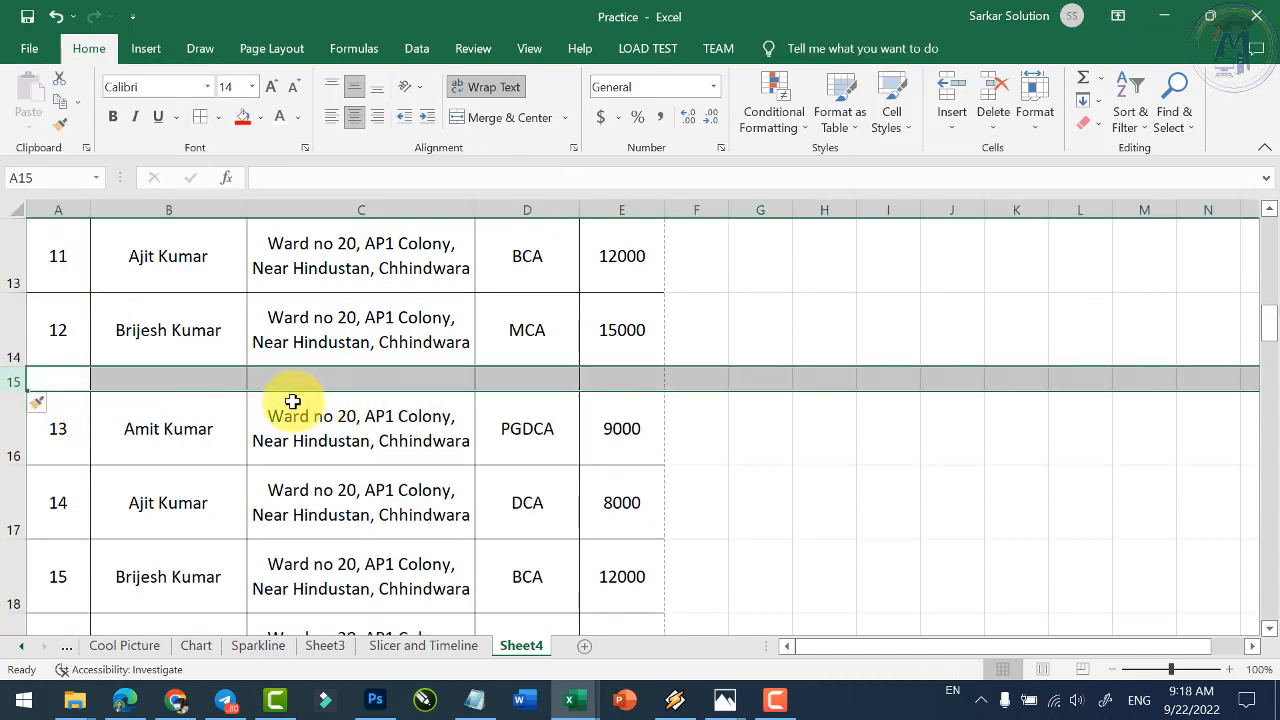
pyautogui.hotkey('ctrl', 'z')
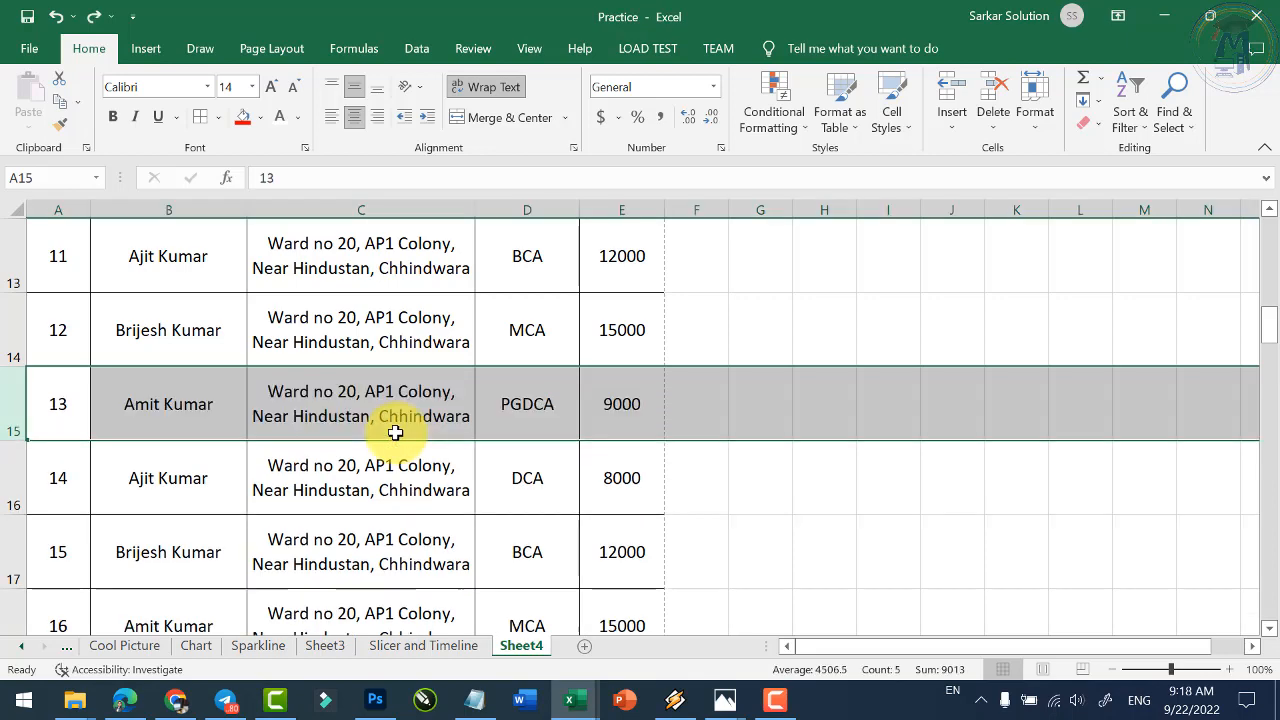
pyautogui.click(204, 406)
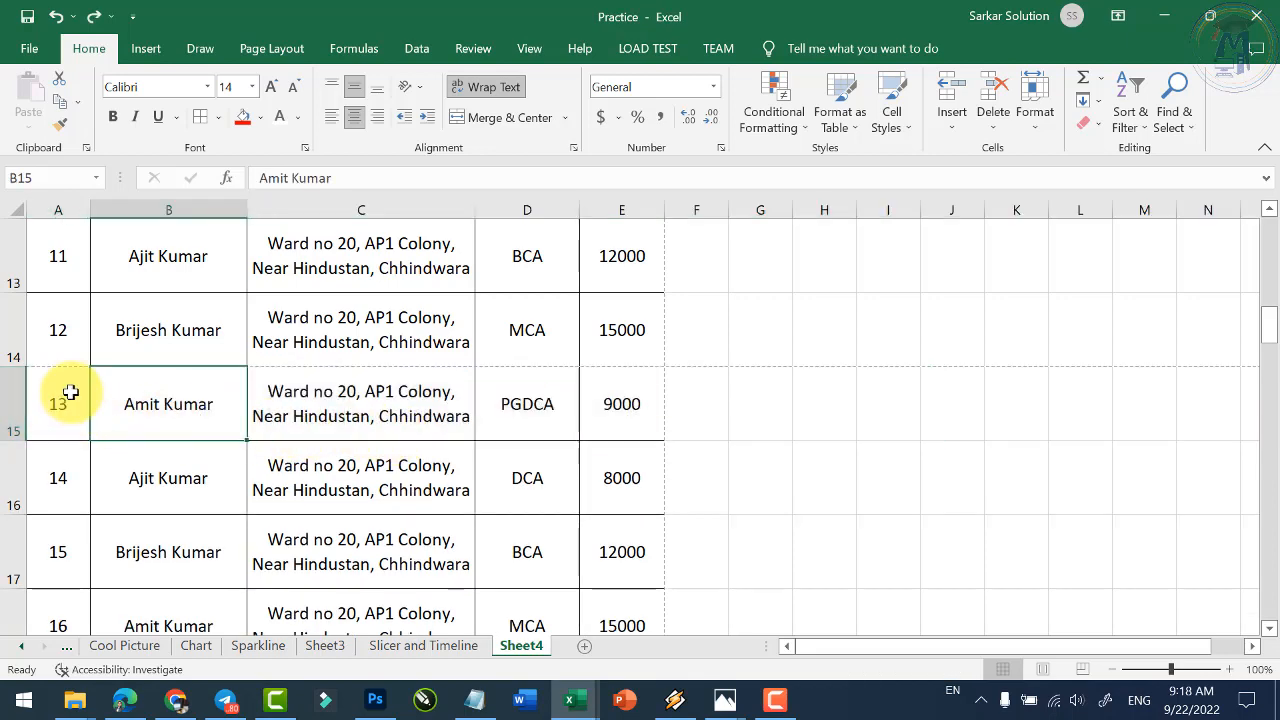
pyautogui.click(265, 49)
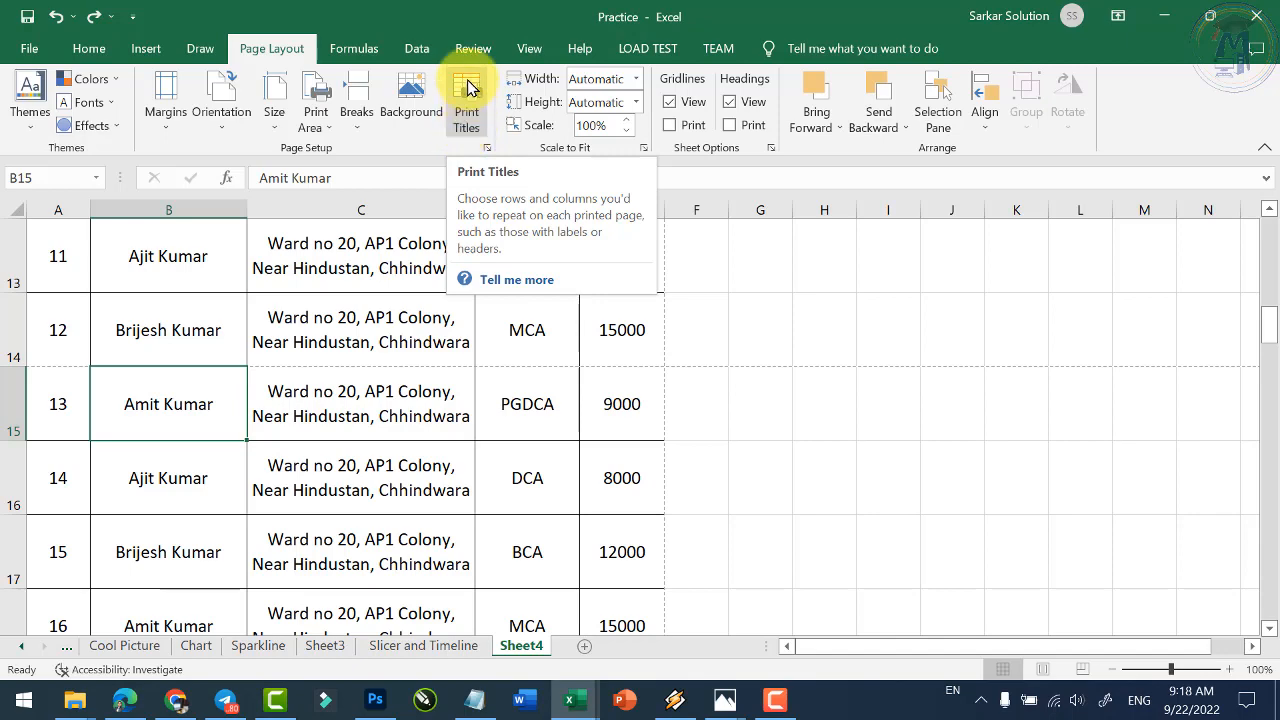
# Select title rows 1 and 2 and open Page Setup via Print Titles.
pyautogui.scroll(4, 363, 343)
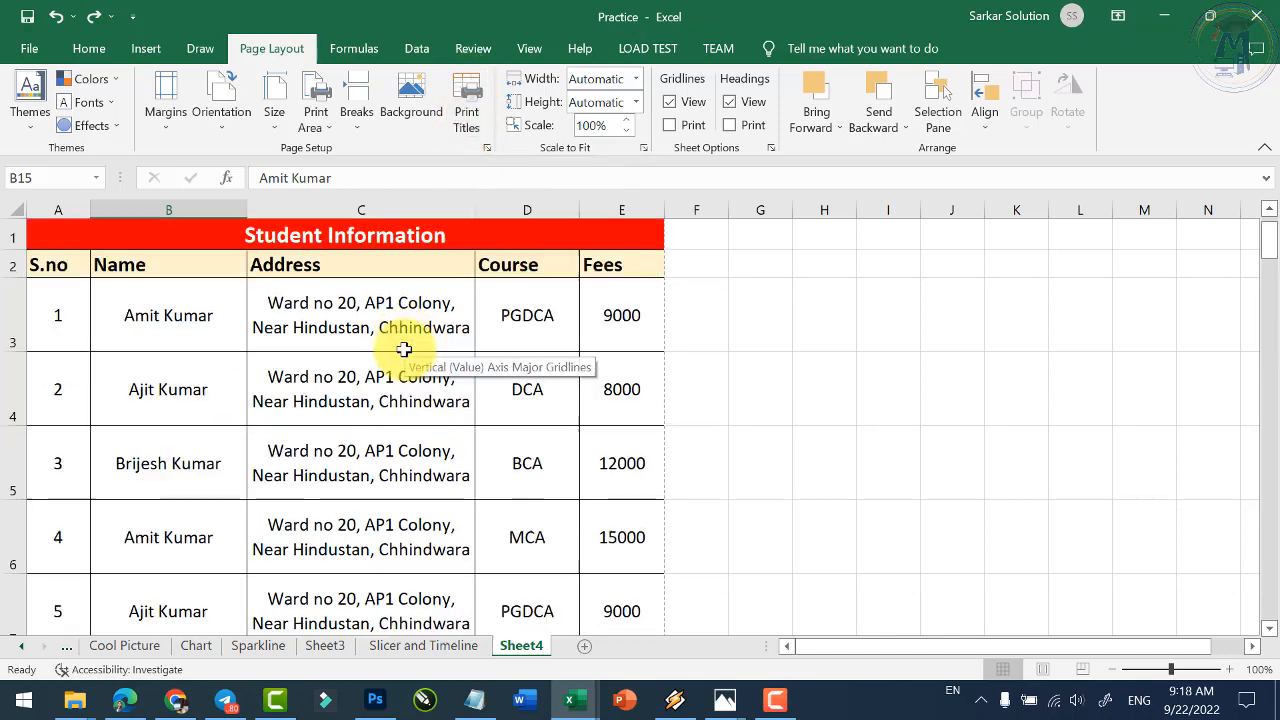
pyautogui.click(377, 248)
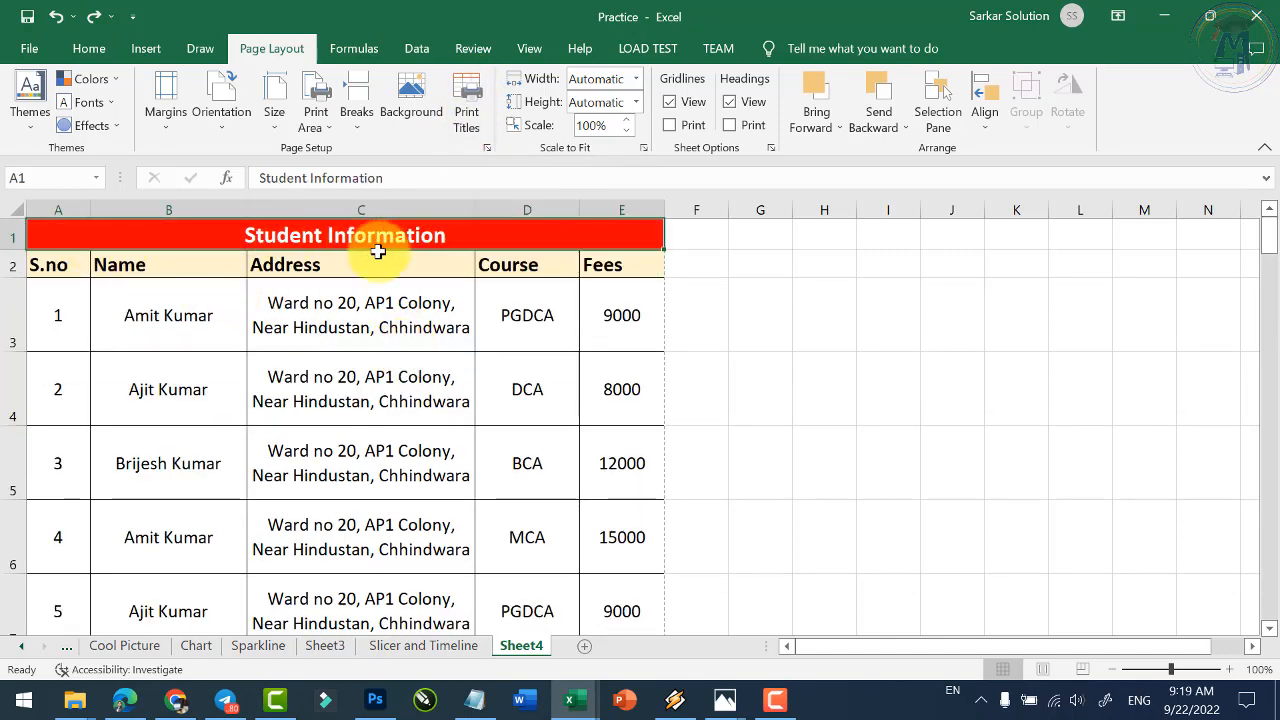
pyautogui.click(10, 238)
pyautogui.click(10, 262)
pyautogui.click(10, 238)
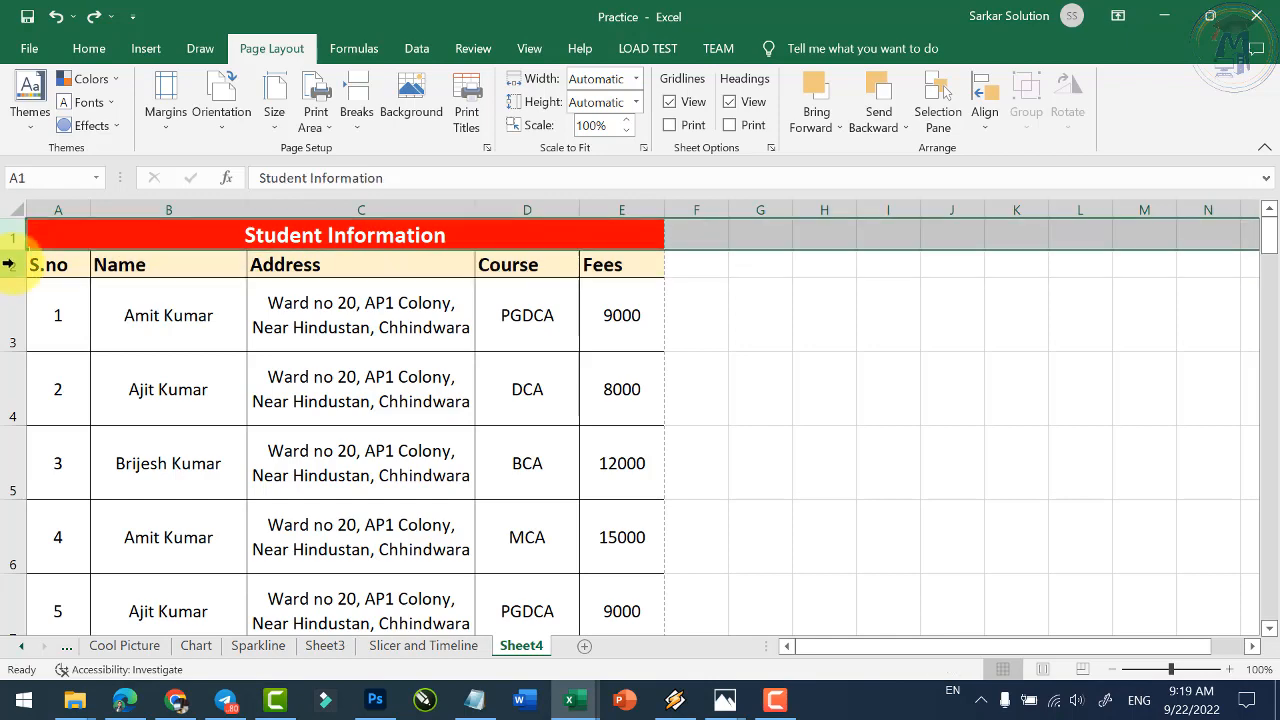
pyautogui.click(12, 256)
pyautogui.click(131, 198)
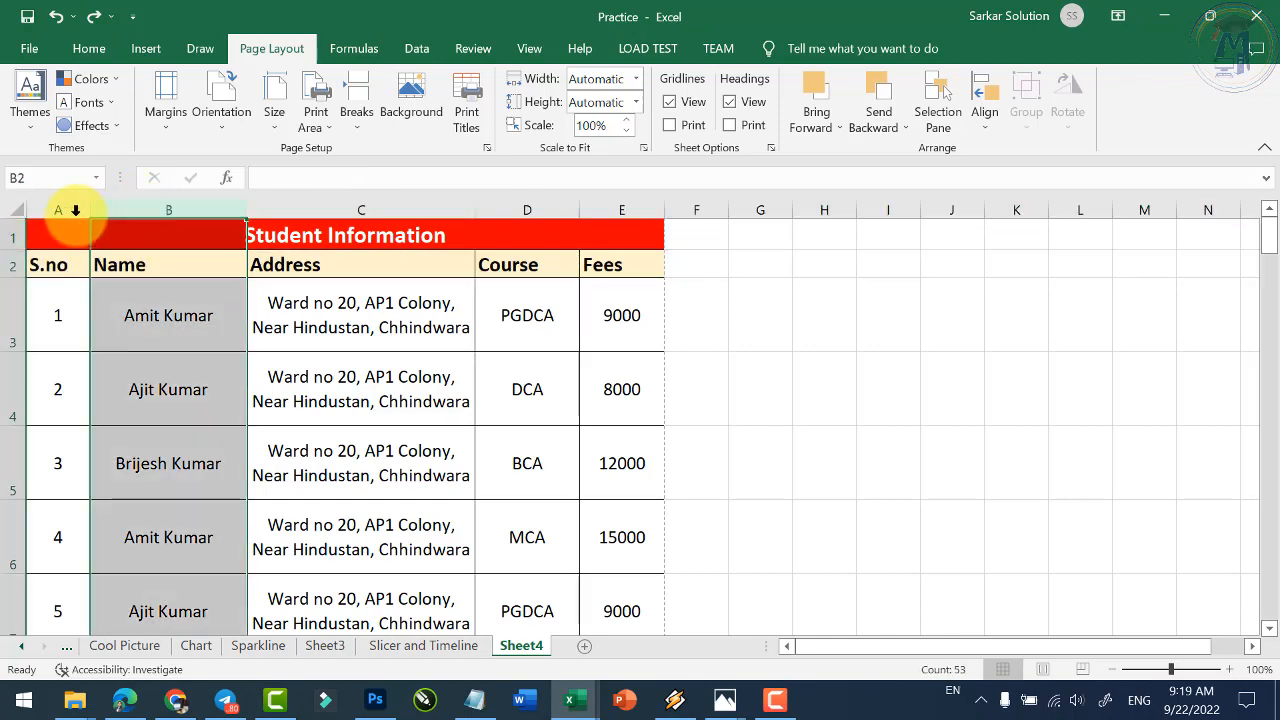
pyautogui.click(68, 209)
pyautogui.click(16, 236)
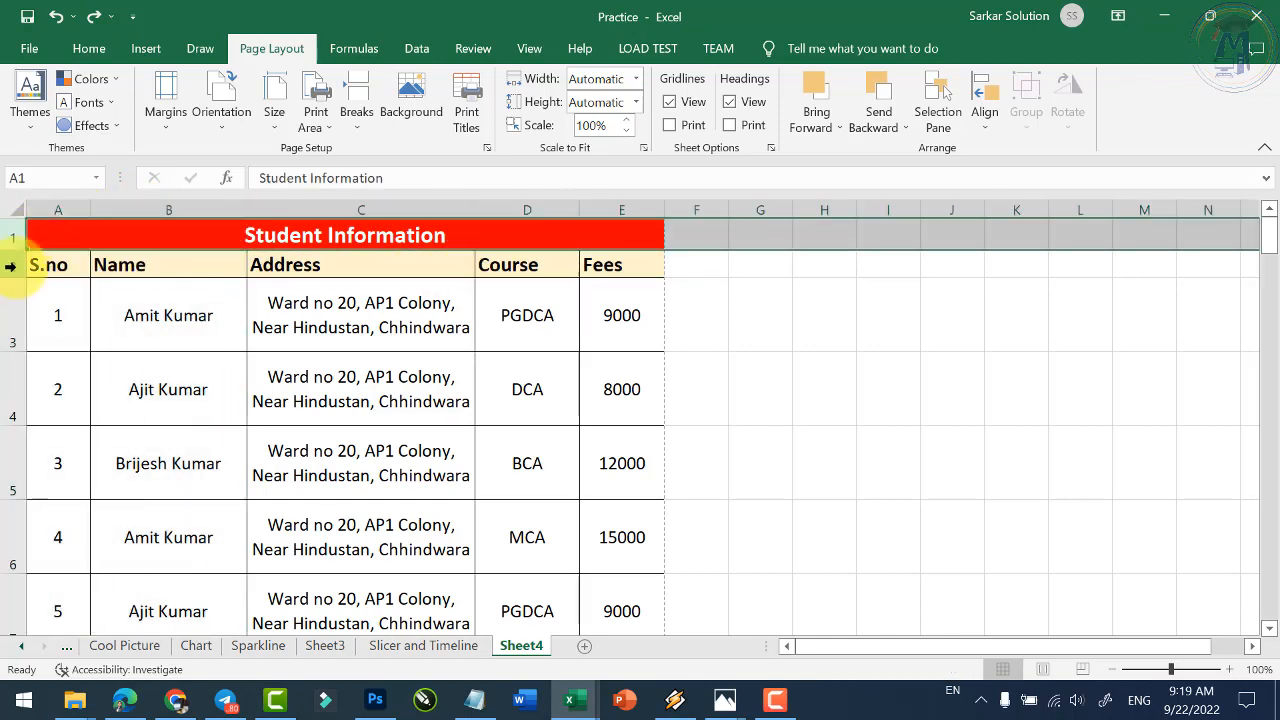
pyautogui.click(12, 258)
pyautogui.click(12, 240)
pyautogui.click(8, 258)
pyautogui.click(8, 238)
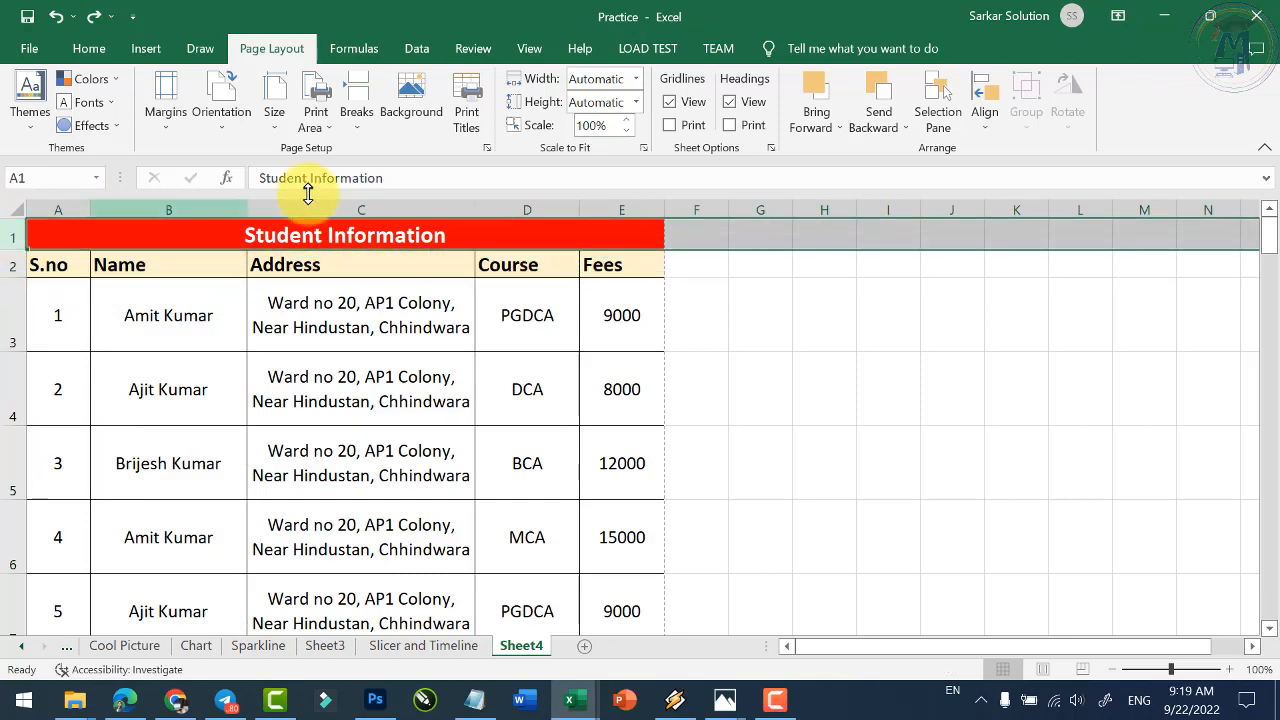
pyautogui.click(466, 120)
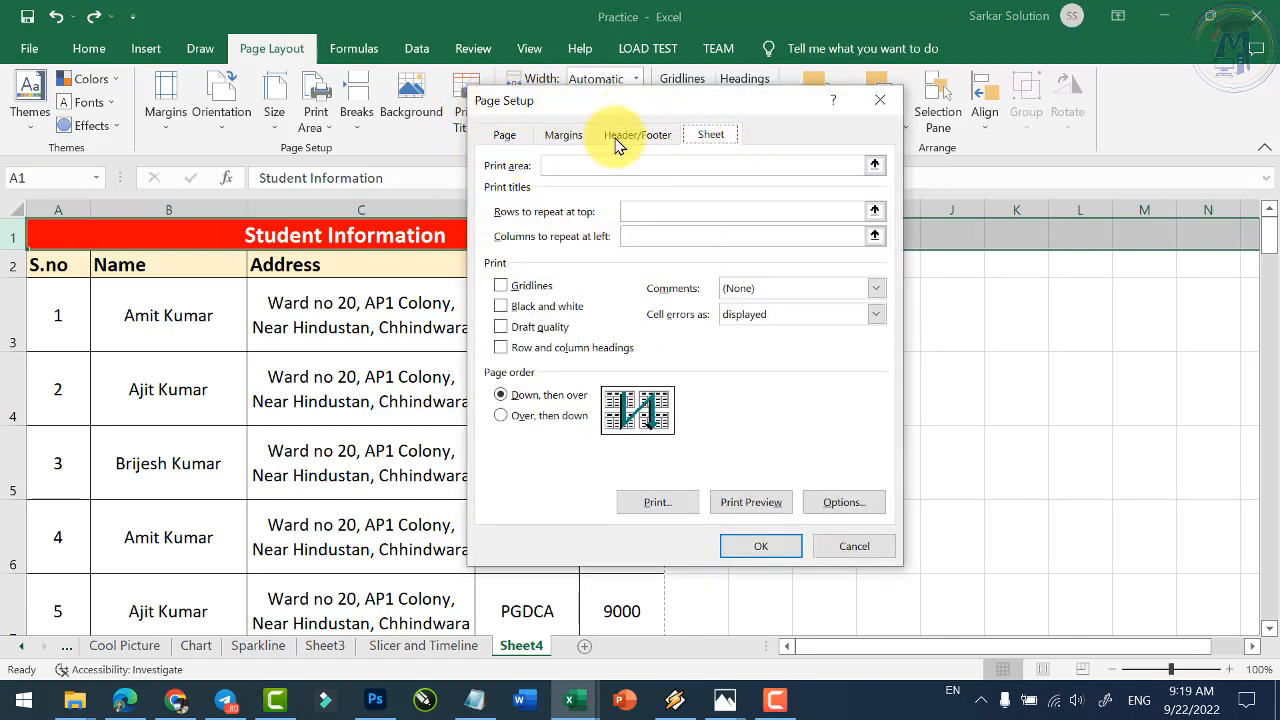
# Look through the Page Setup tabs, try a repeat-rows range, then cancel the dialog.
pyautogui.click(725, 140)
pyautogui.click(505, 140)
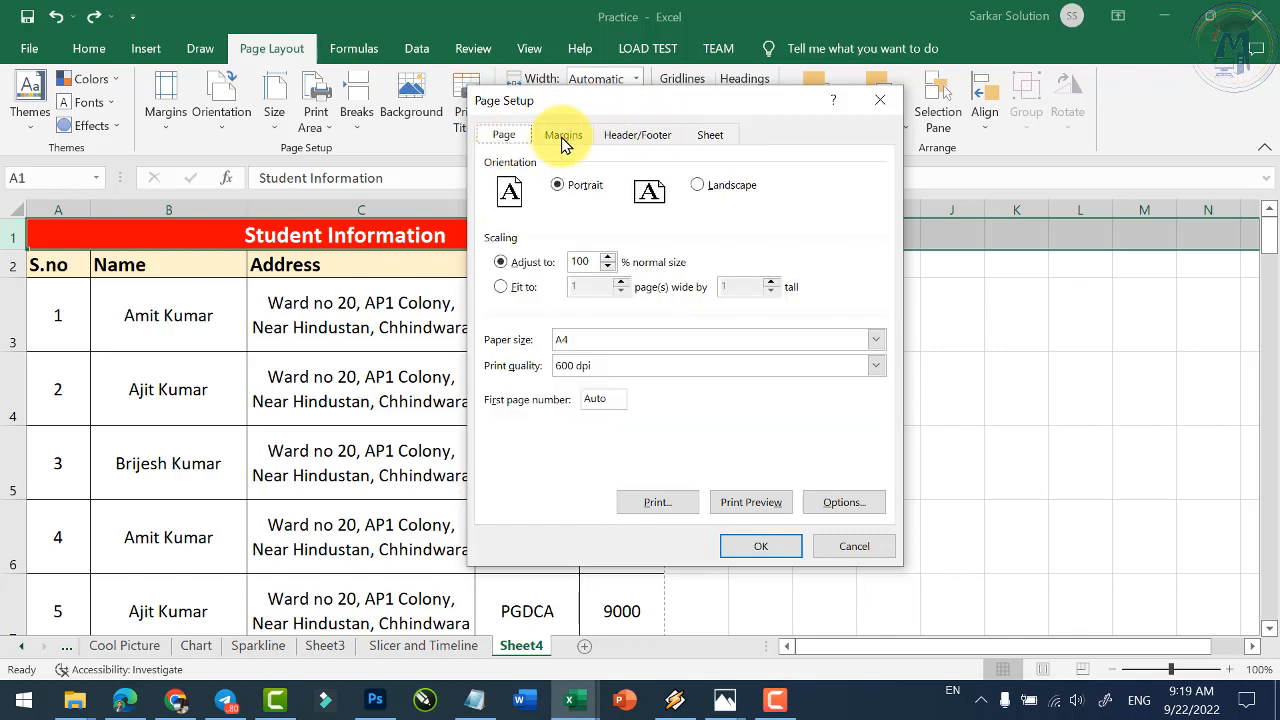
pyautogui.click(565, 137)
pyautogui.click(652, 137)
pyautogui.click(710, 139)
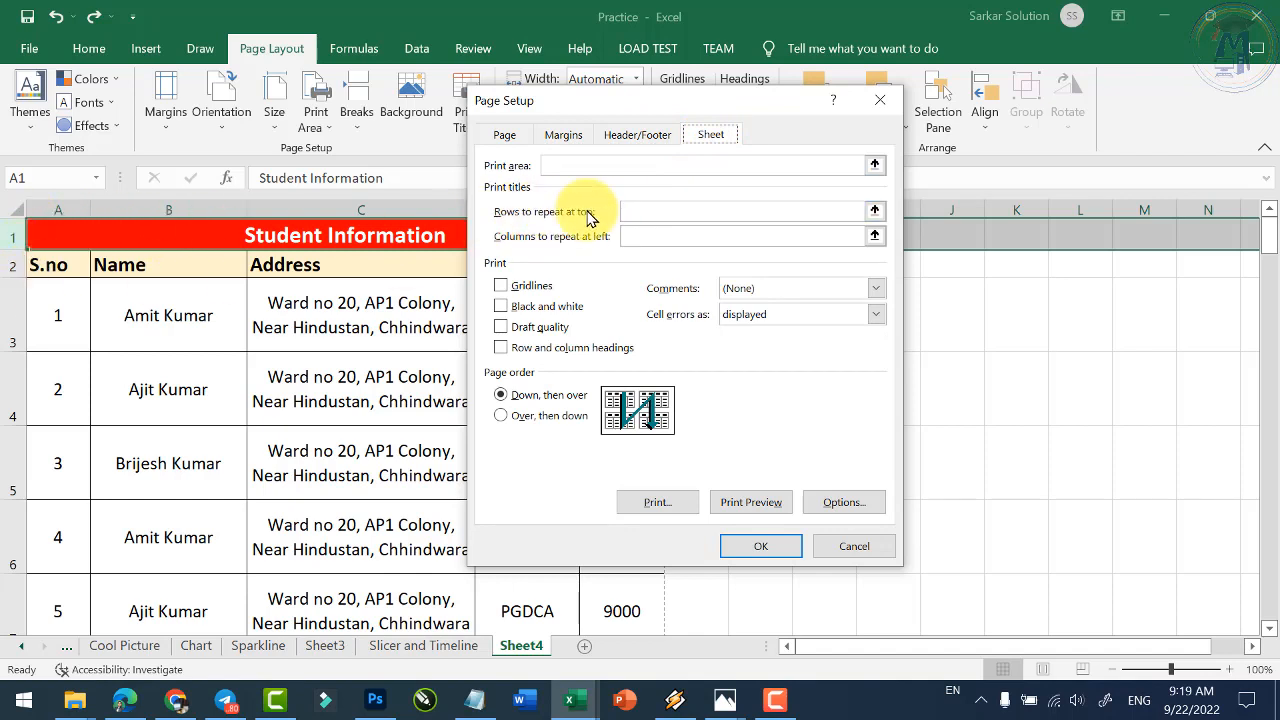
pyautogui.click(638, 211)
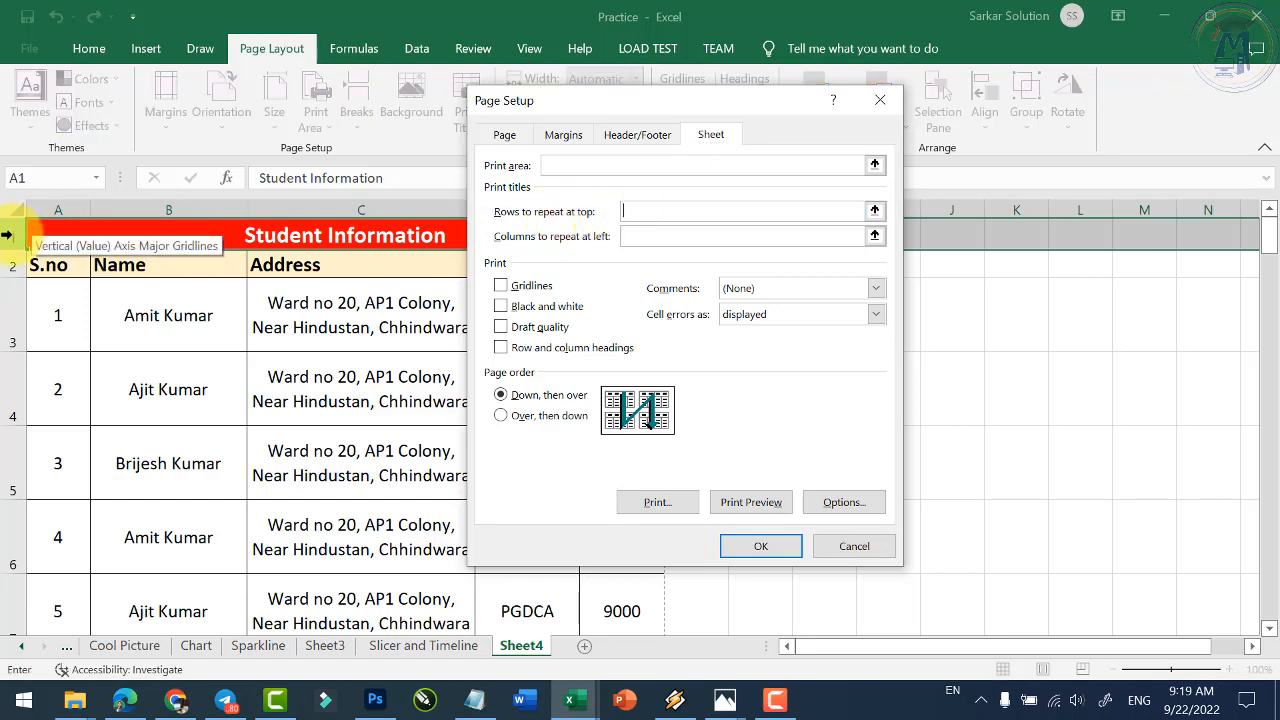
pyautogui.moveTo(10, 234); pyautogui.dragTo(17, 262)
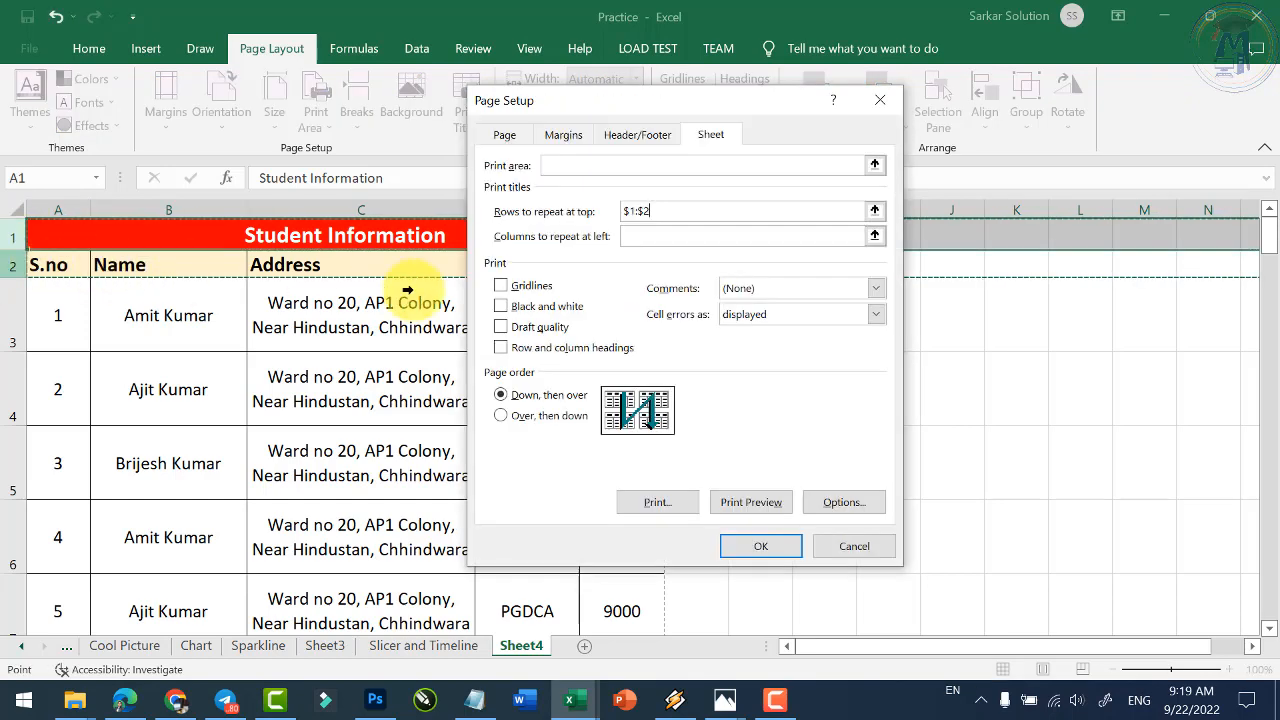
pyautogui.click(678, 212)
pyautogui.moveTo(690, 211); pyautogui.dragTo(620, 212)
pyautogui.press('BackSpace')
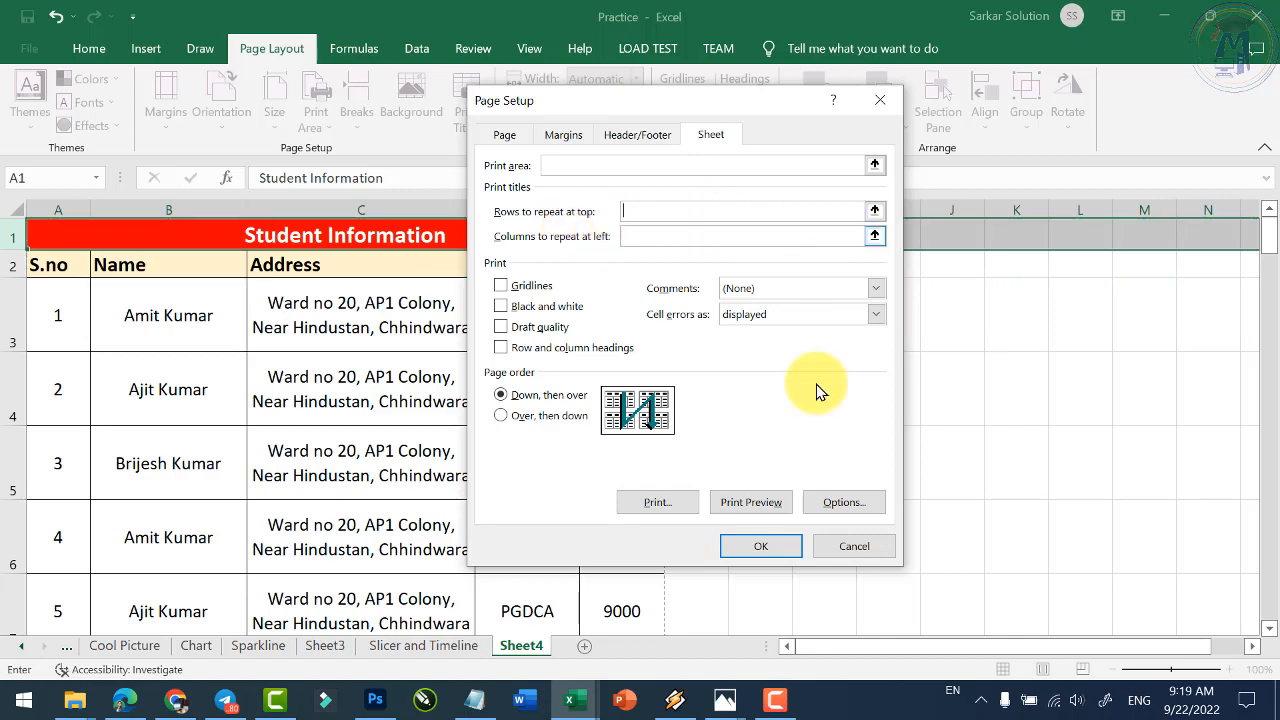
pyautogui.click(830, 545)
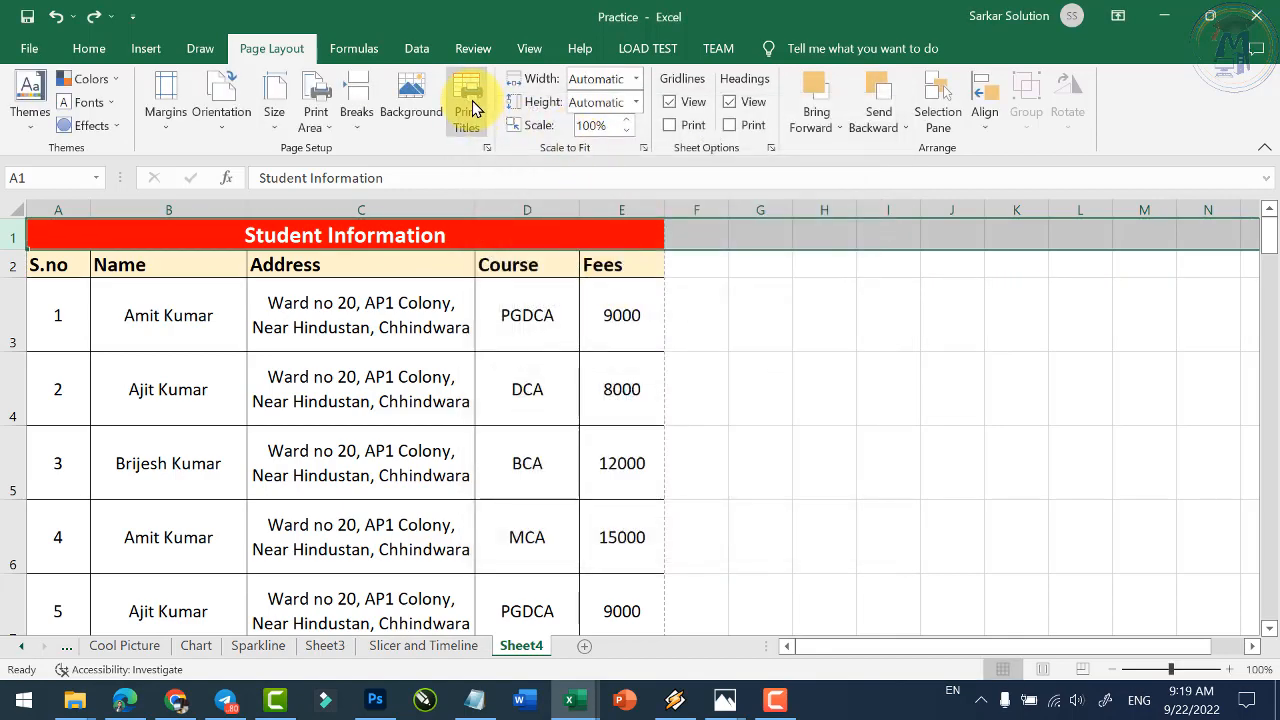
# Reopen Print Titles and set Rows to repeat at top to $1:$2, then confirm.
pyautogui.click(474, 108)
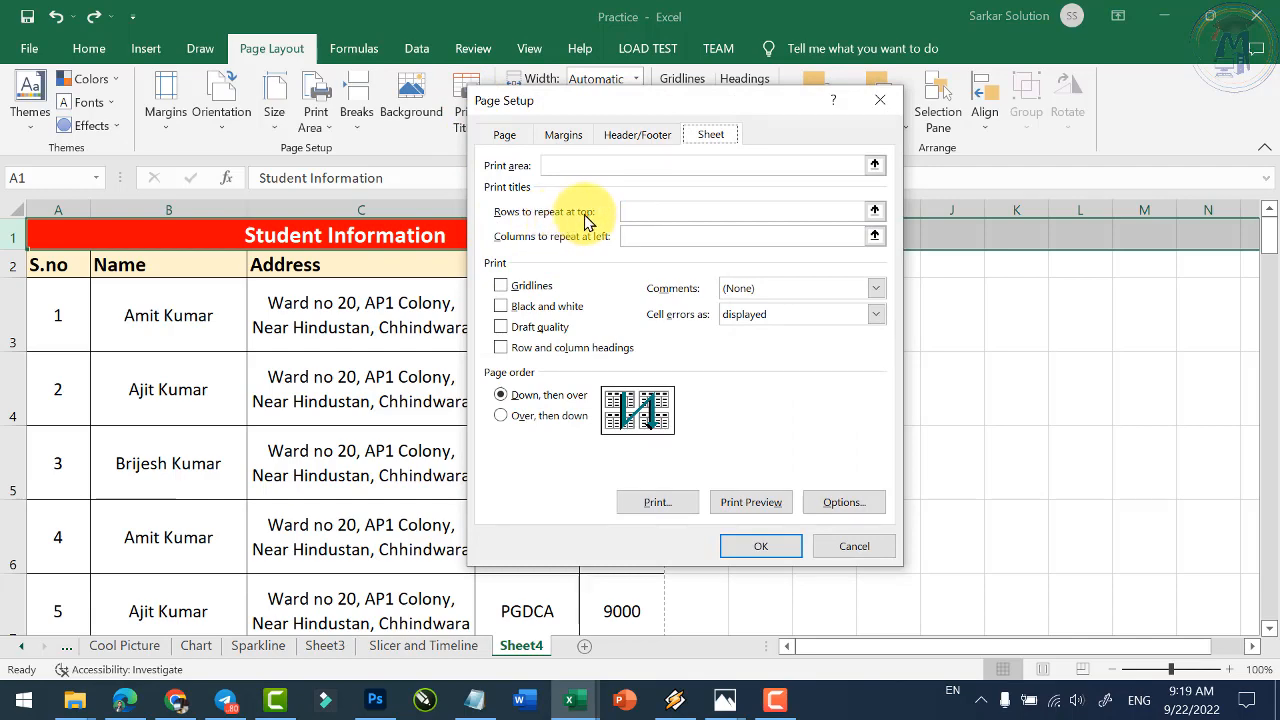
pyautogui.click(631, 210)
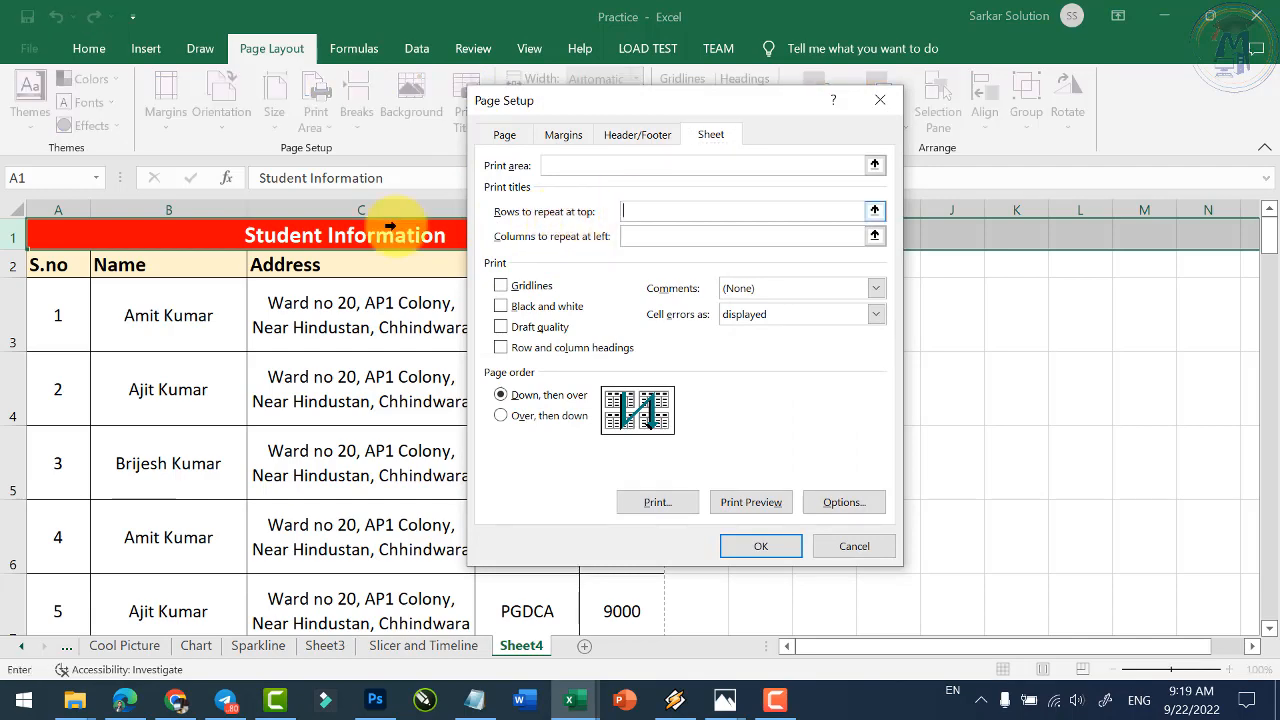
pyautogui.click(12, 234)
pyautogui.moveTo(15, 235); pyautogui.dragTo(13, 263)
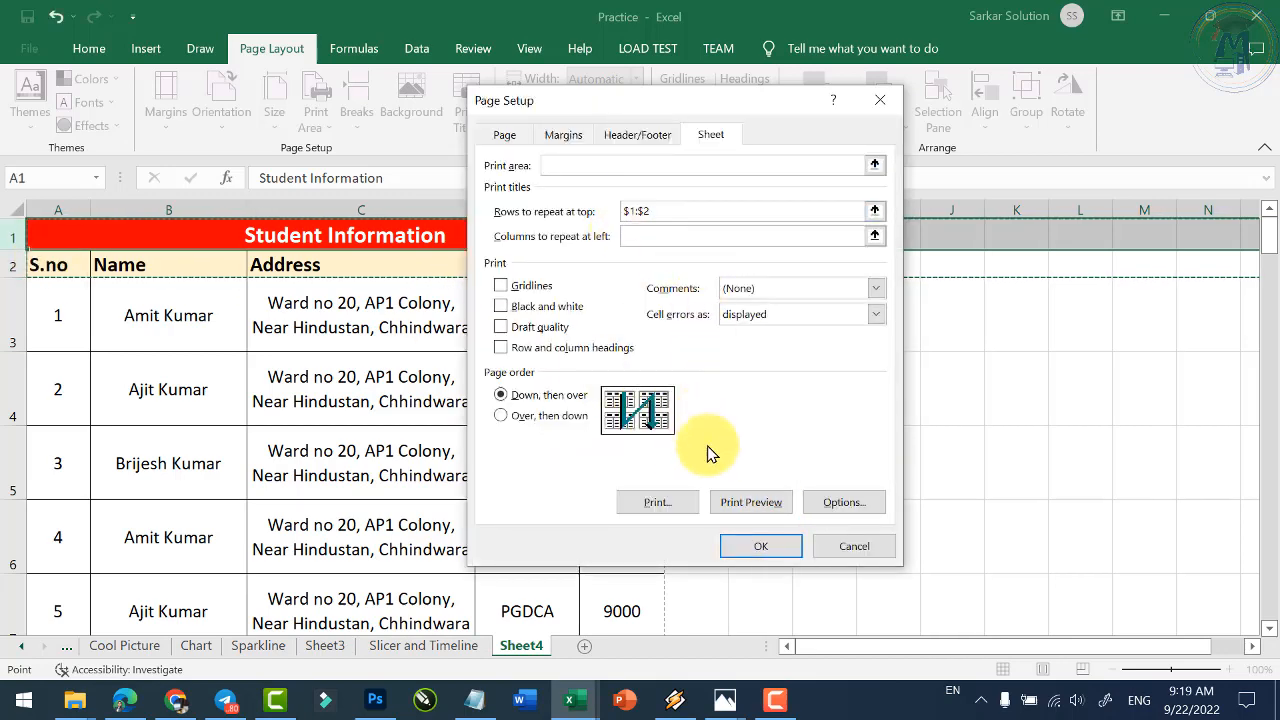
pyautogui.click(758, 546)
# Open the File backstage and go to Print to preview the sheet.
pyautogui.scroll(-5, 143, 260)
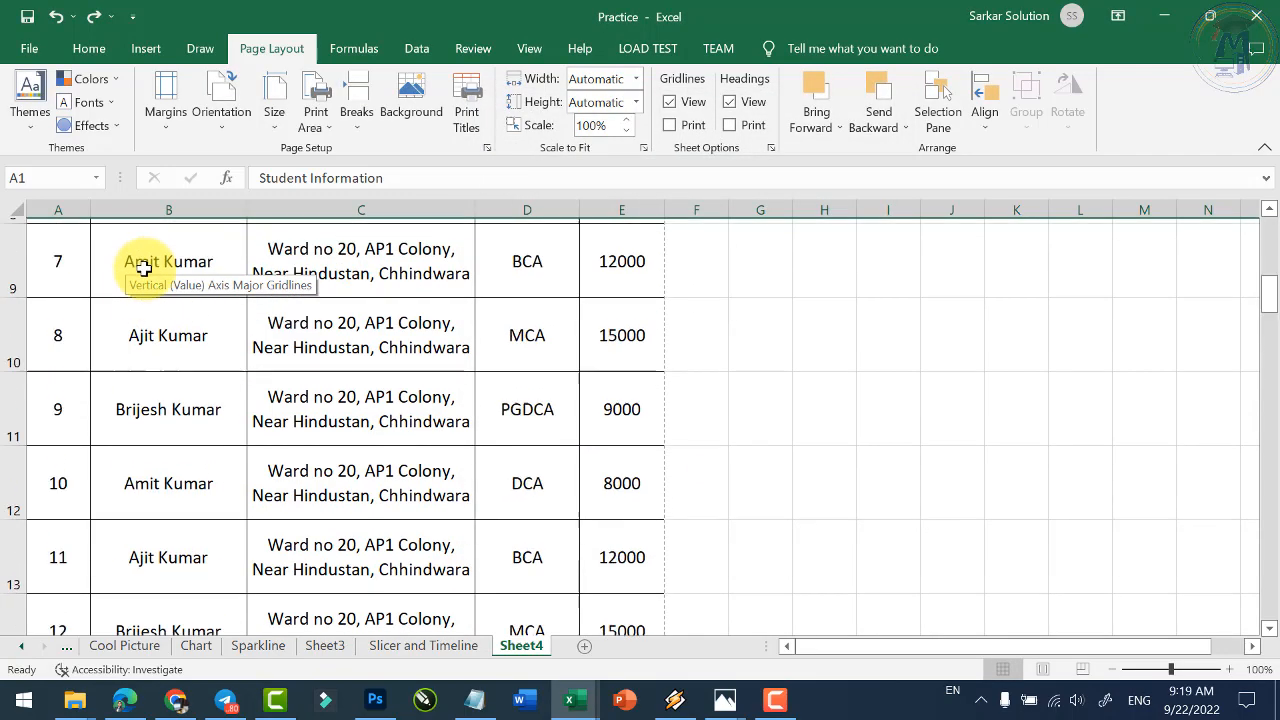
pyautogui.scroll(-1, 162, 355)
pyautogui.scroll(2, 94, 386)
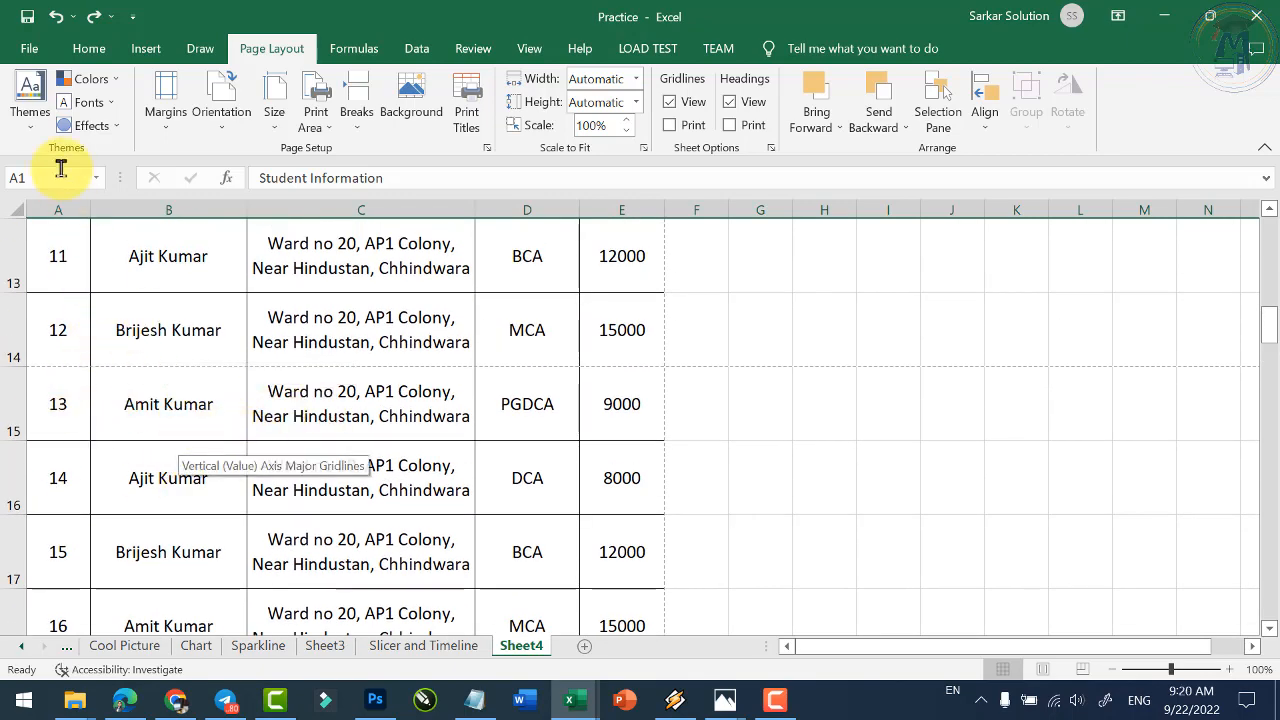
pyautogui.click(30, 50)
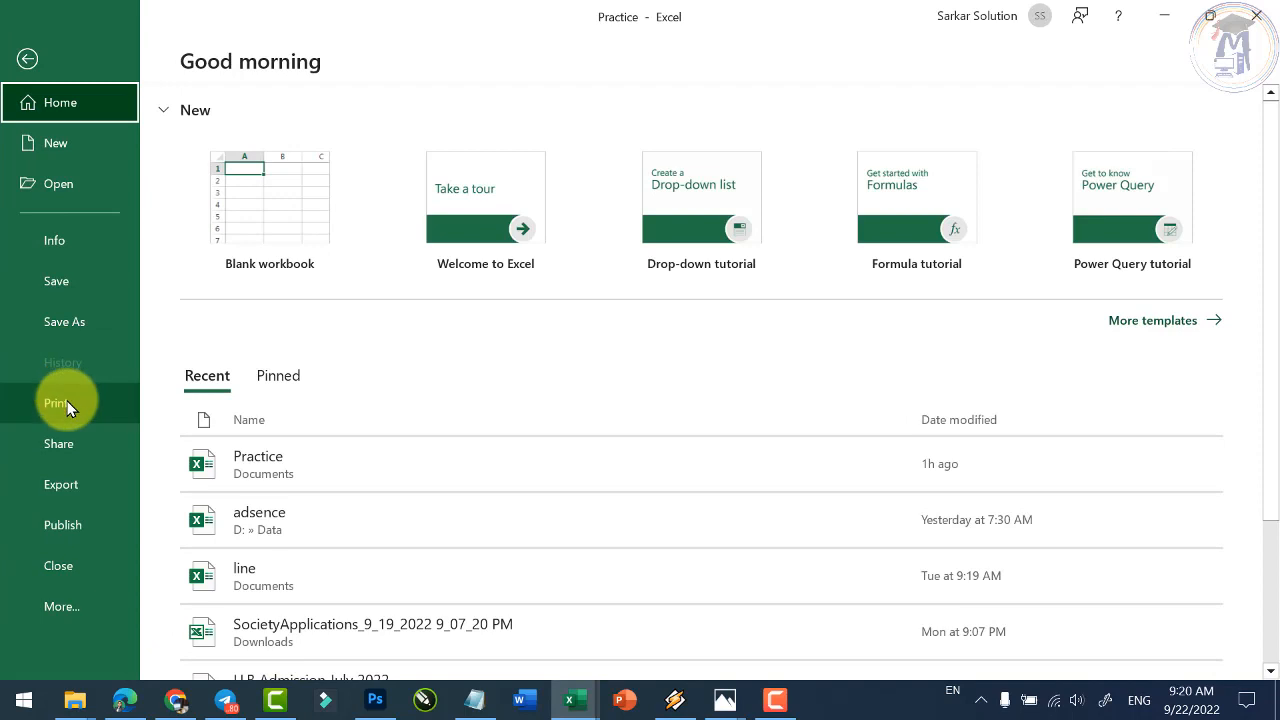
pyautogui.click(66, 405)
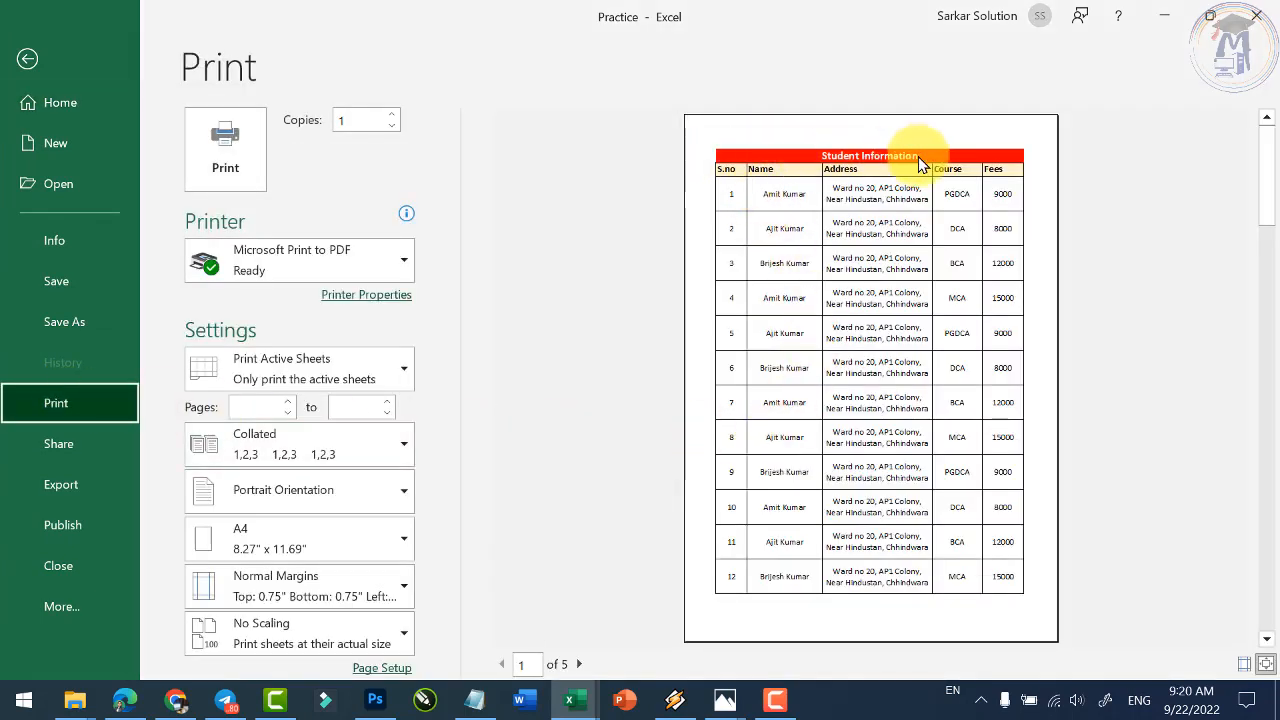
# Step through preview pages 2 to 5 with repeated title rows, then return to the worksheet.
pyautogui.click(580, 664)
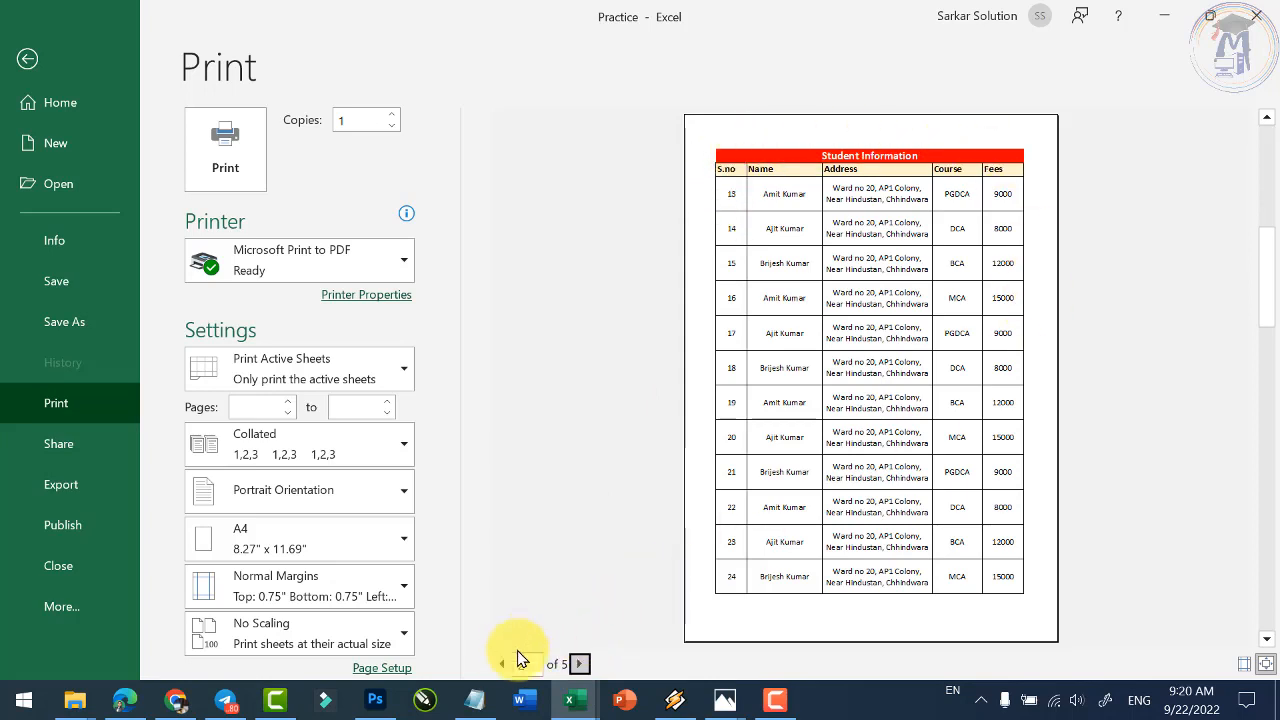
pyautogui.click(580, 664)
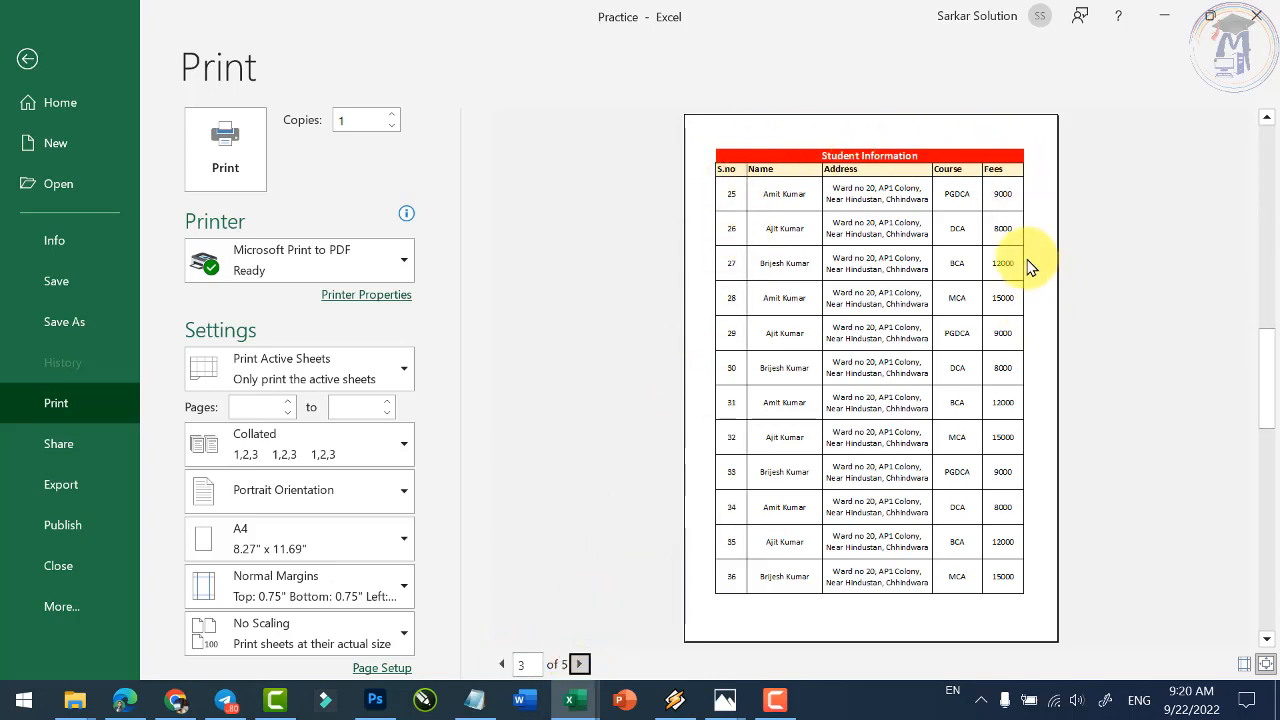
pyautogui.click(580, 664)
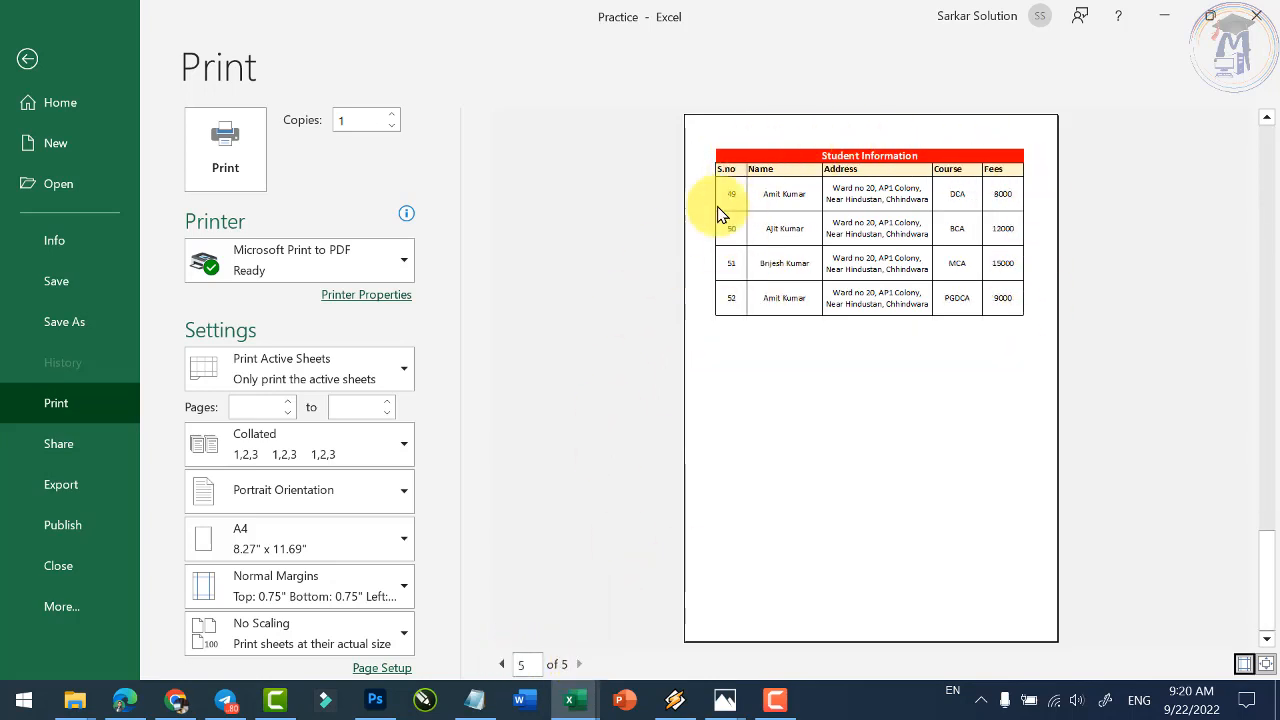
pyautogui.click(27, 59)
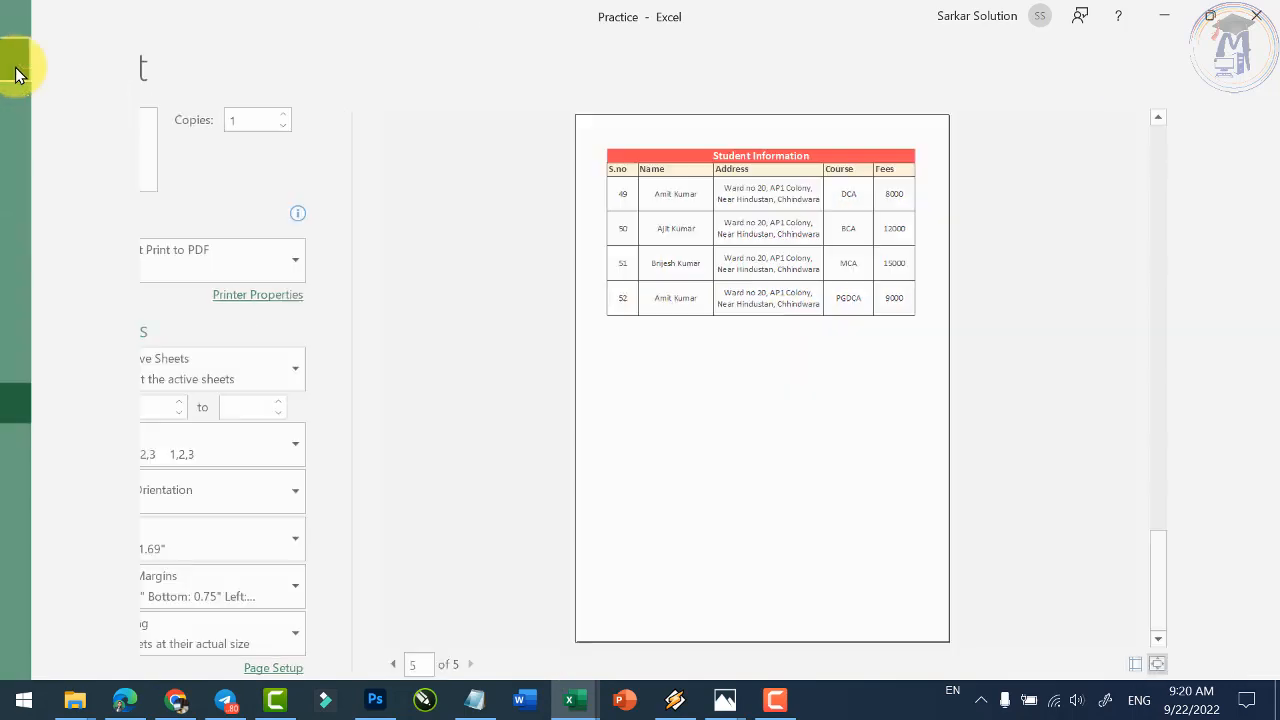
pyautogui.scroll(4, 438, 327)
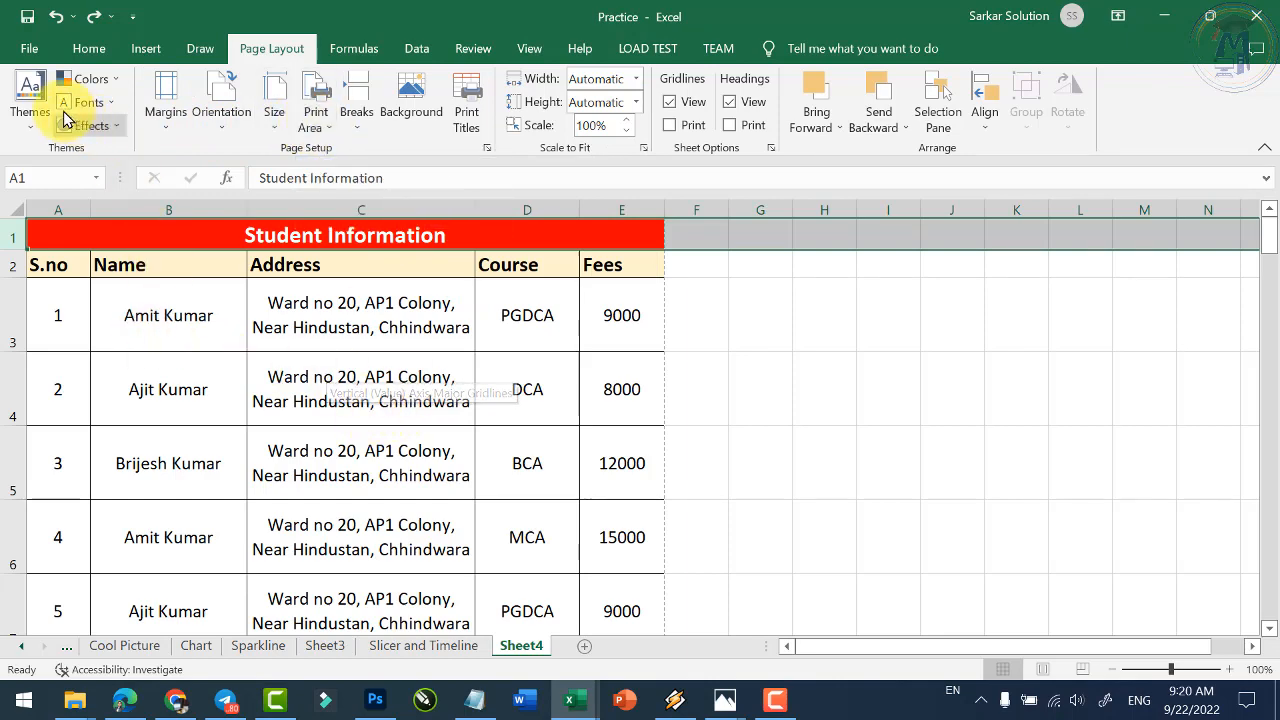
pyautogui.scroll(-19, 435, 420)
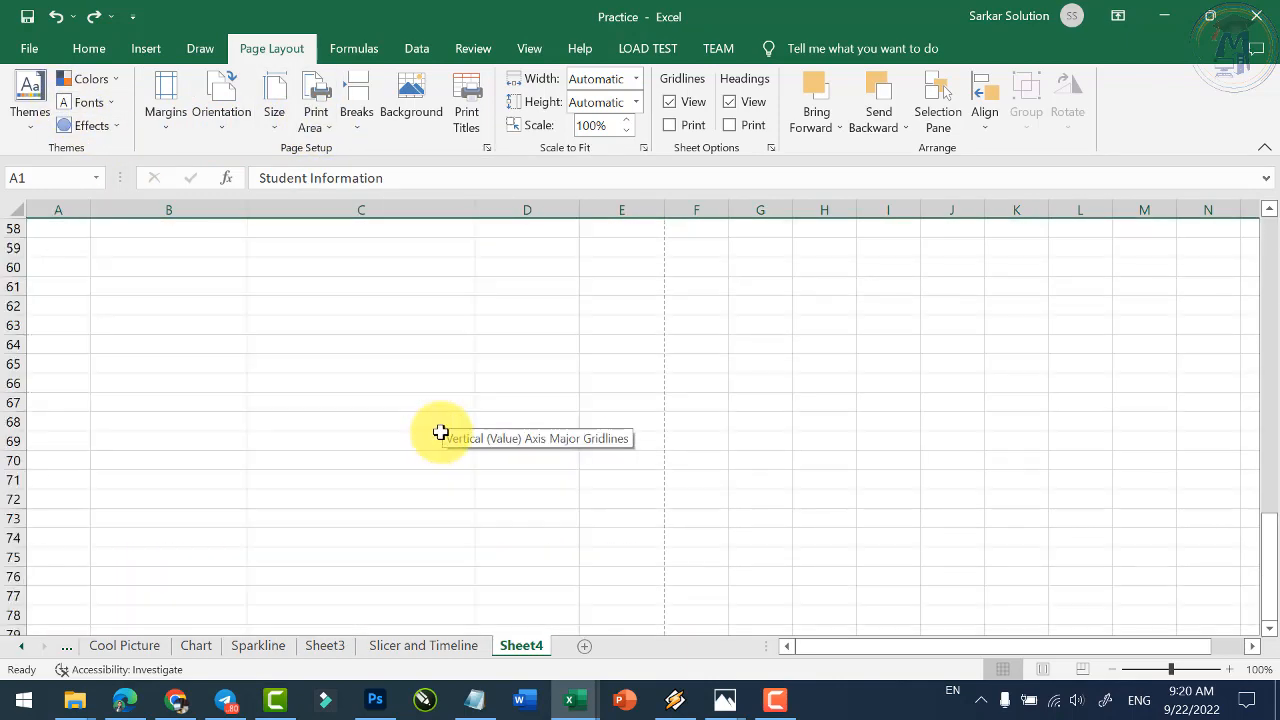
pyautogui.scroll(10, 440, 432)
pyautogui.scroll(9, 440, 432)
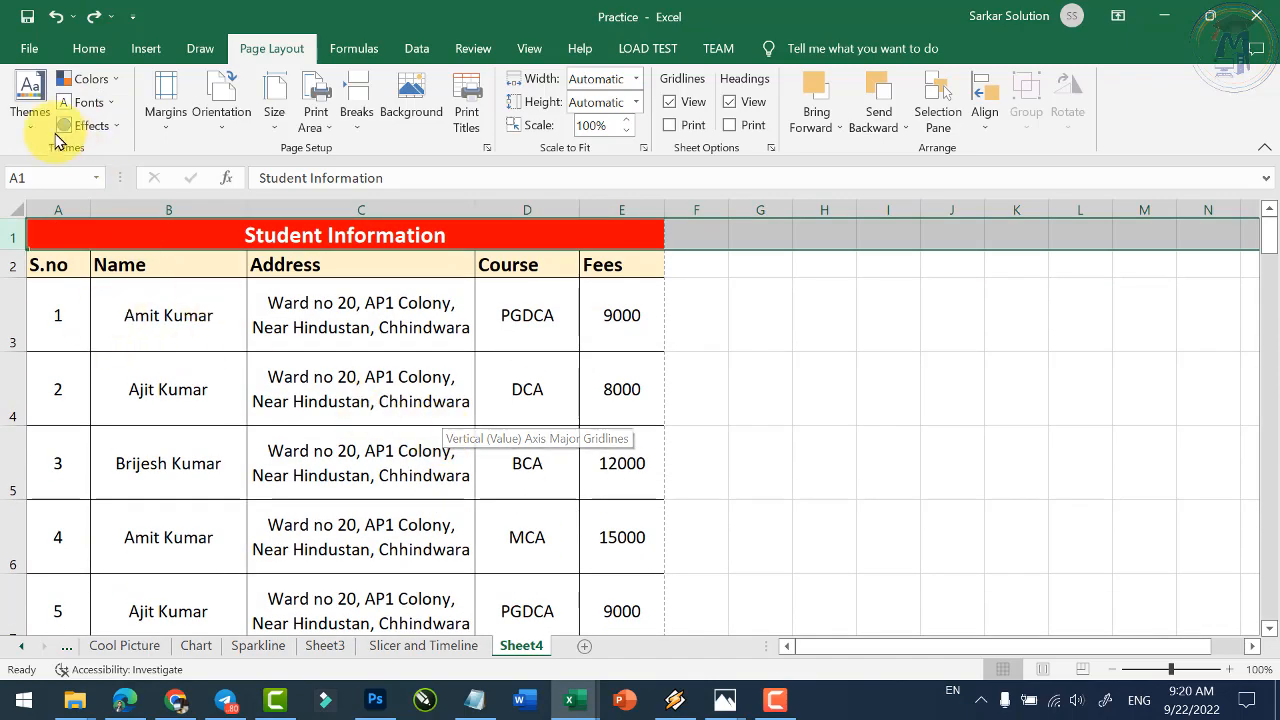
pyautogui.click(29, 50)
# Set the print area to C2:E9, the Address, Course and Fees cells.
pyautogui.click(81, 402)
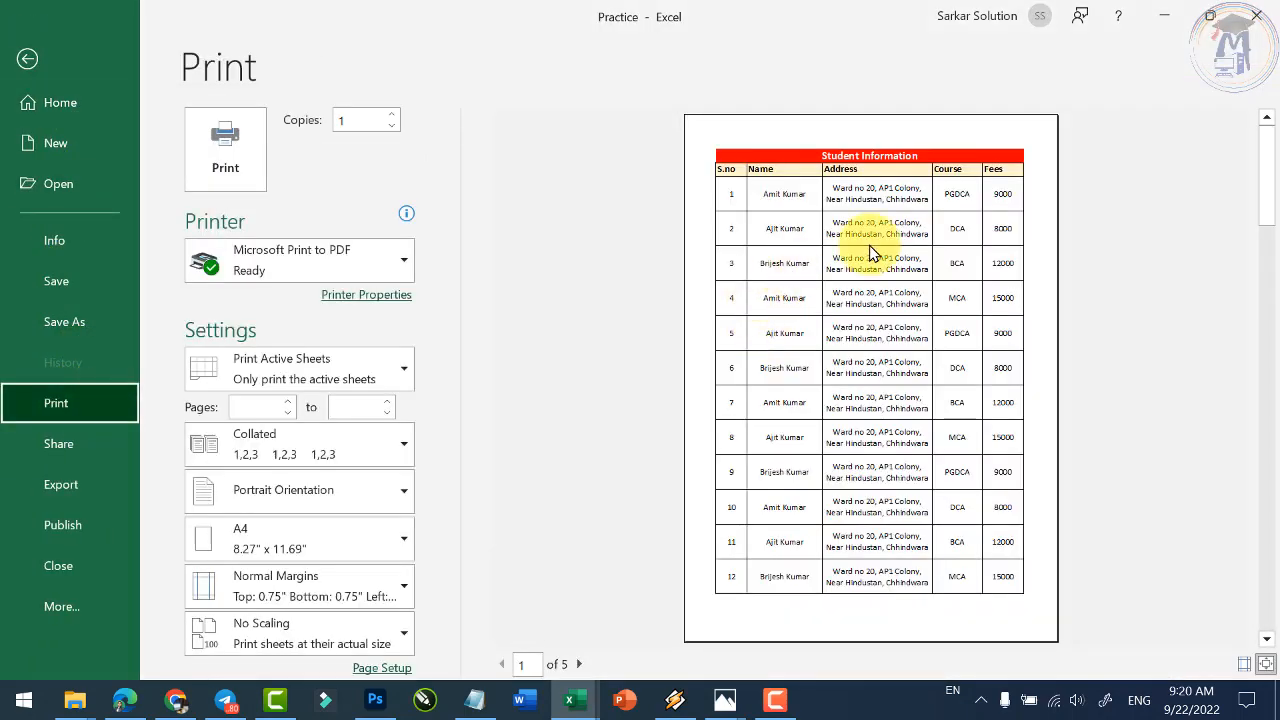
pyautogui.click(20, 58)
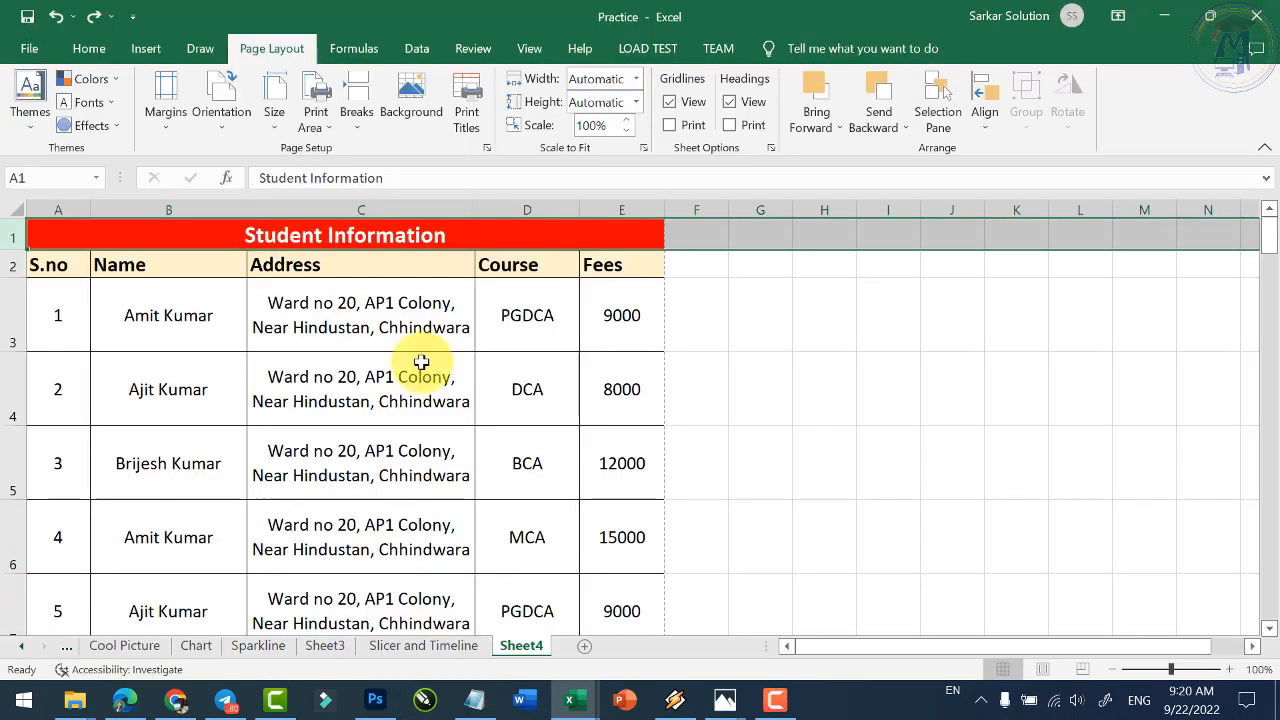
pyautogui.moveTo(315, 265); pyautogui.dragTo(594, 523)
pyautogui.scroll(3, 471, 480)
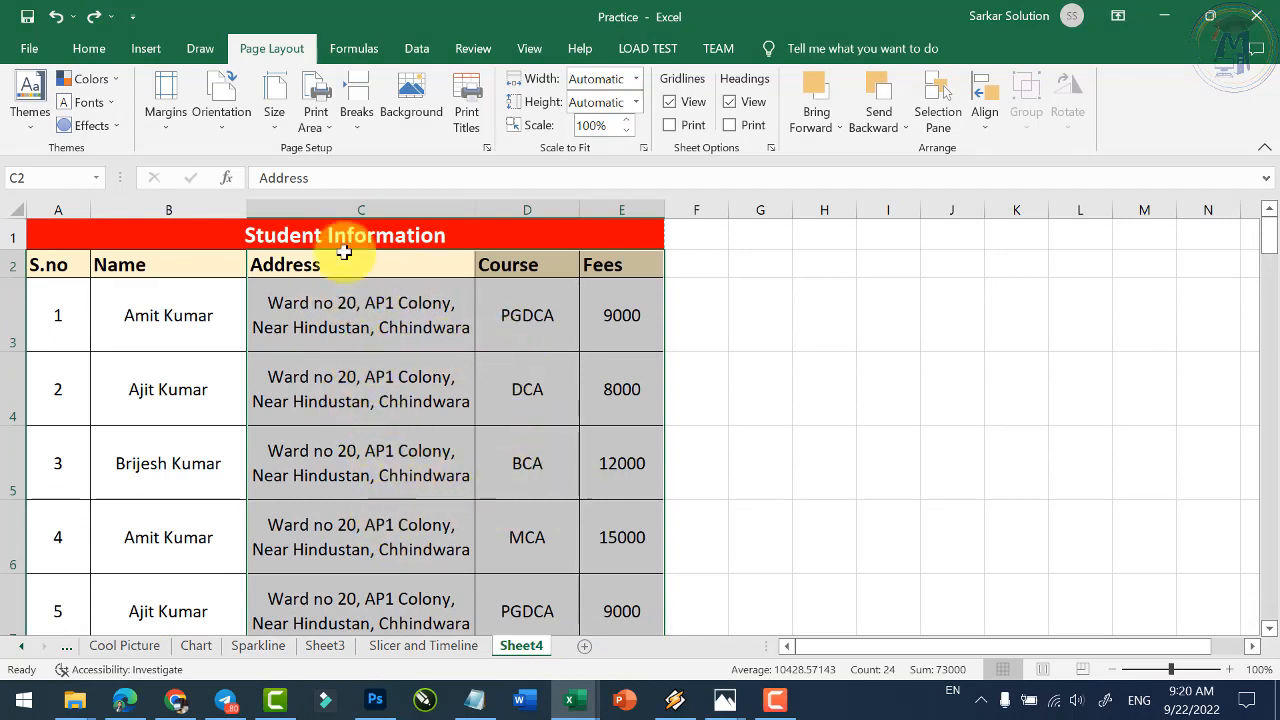
pyautogui.click(326, 130)
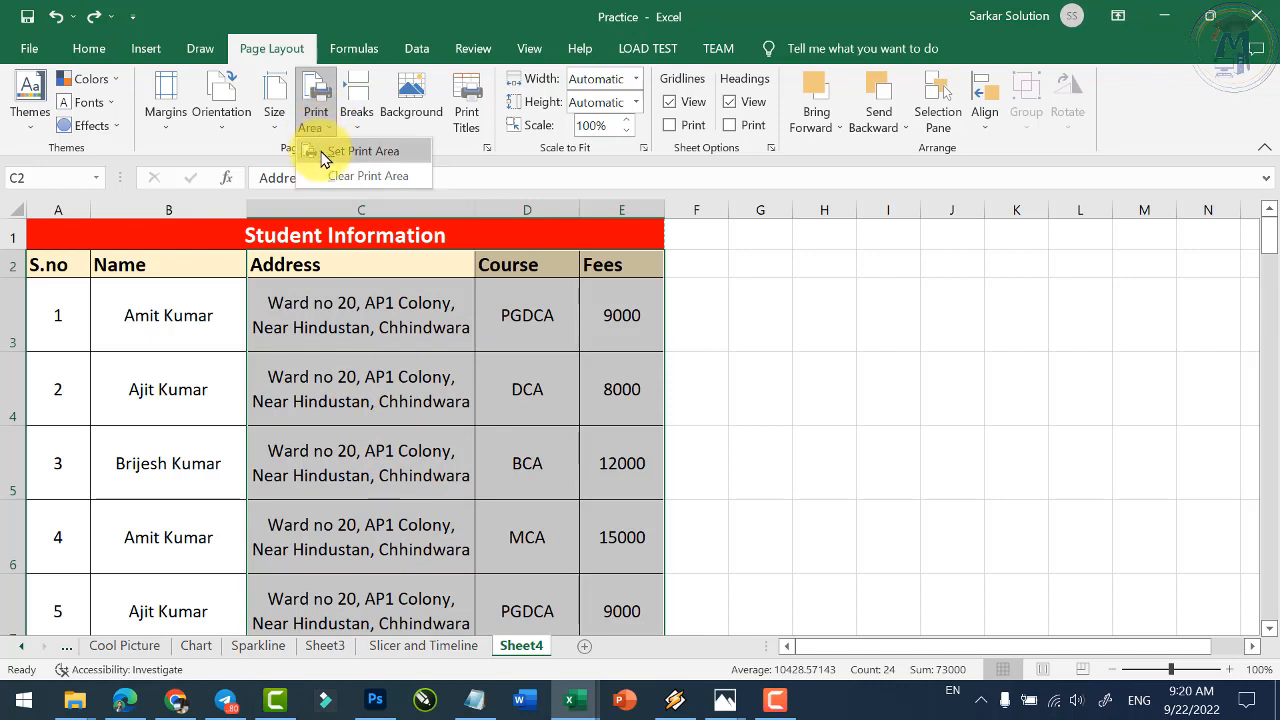
pyautogui.click(366, 155)
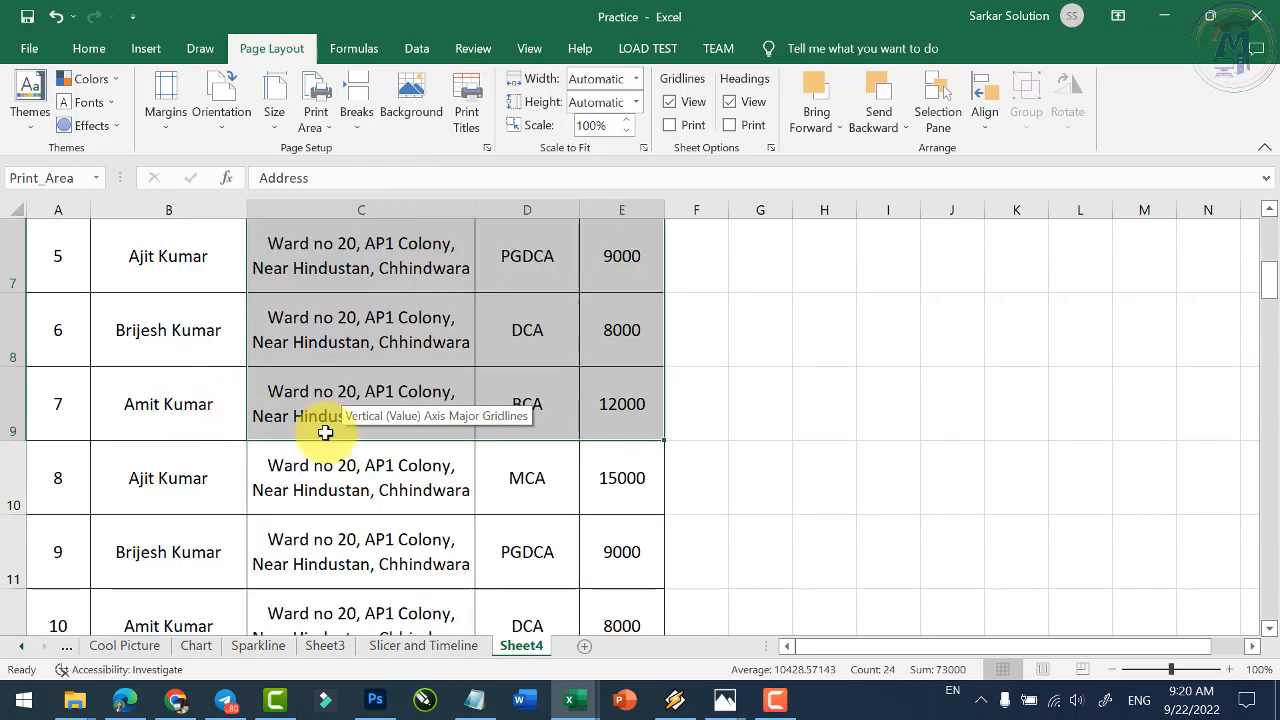
# Preview the print area in File > Print as a single page.
pyautogui.scroll(-2, 323, 429)
pyautogui.scroll(2, 326, 405)
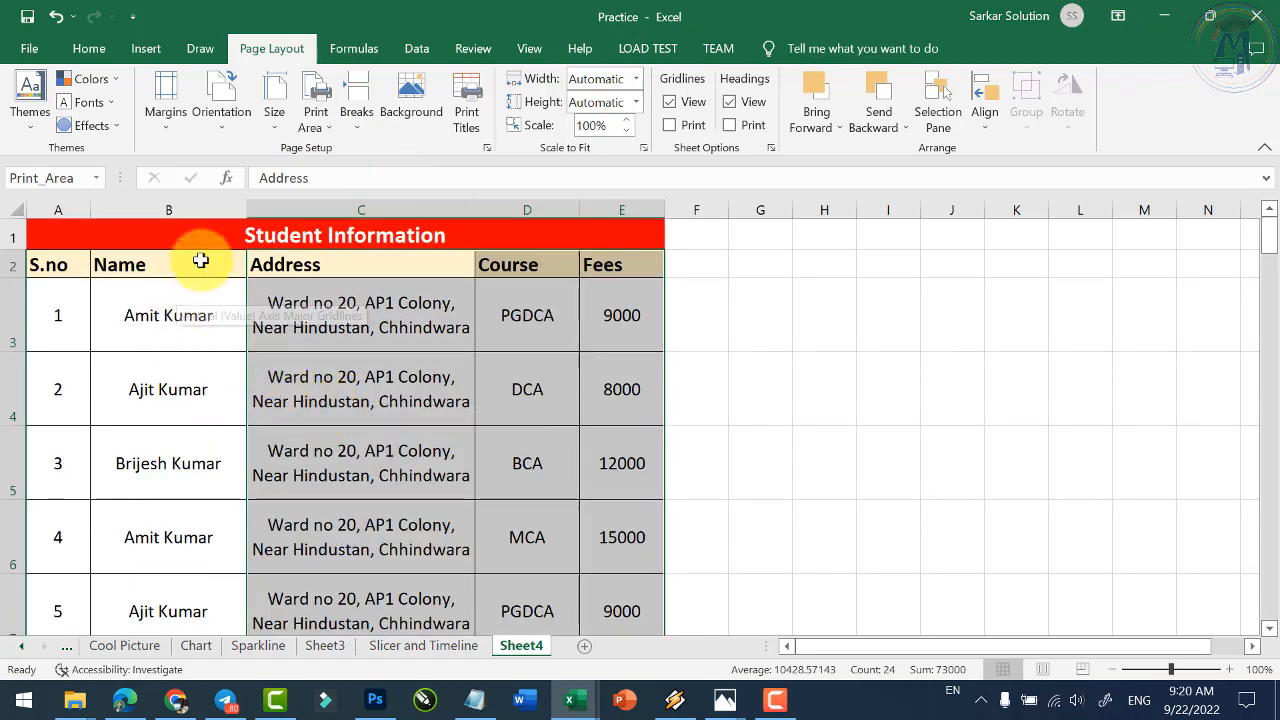
pyautogui.click(35, 55)
pyautogui.click(62, 402)
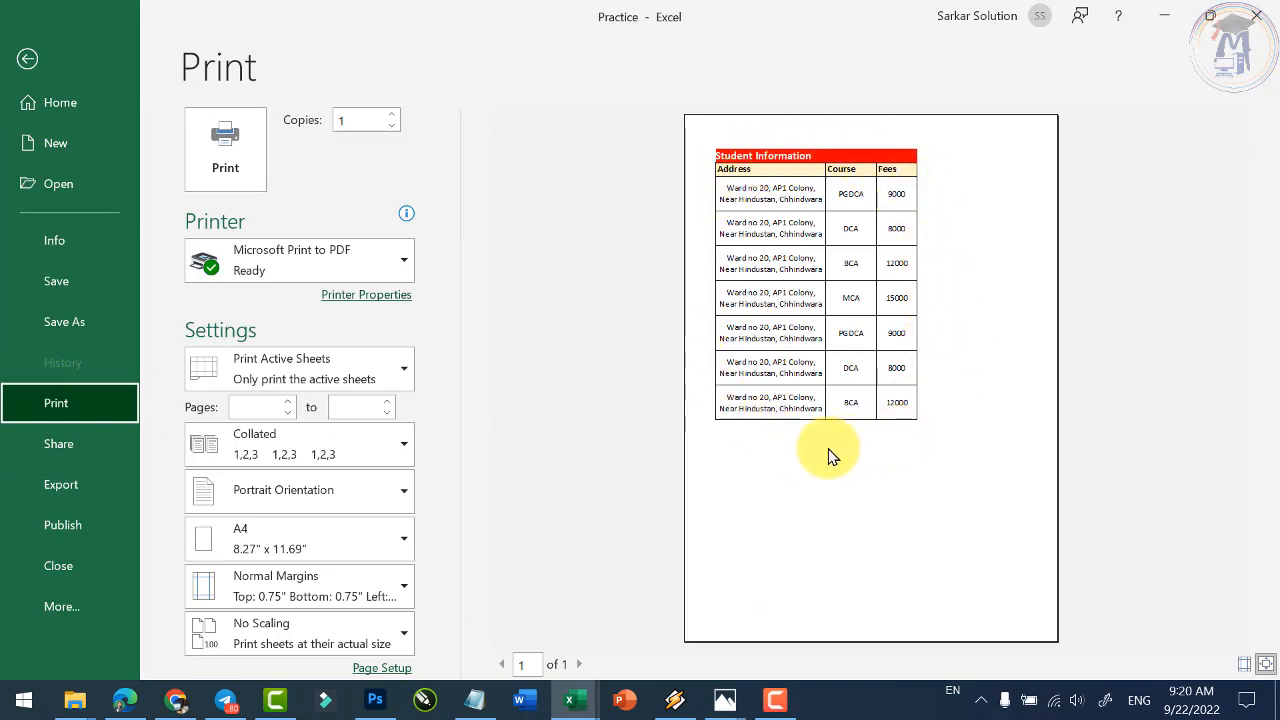
# Return to the sheet and clear the print area from Page Layout's Print Area options.
pyautogui.click(27, 59)
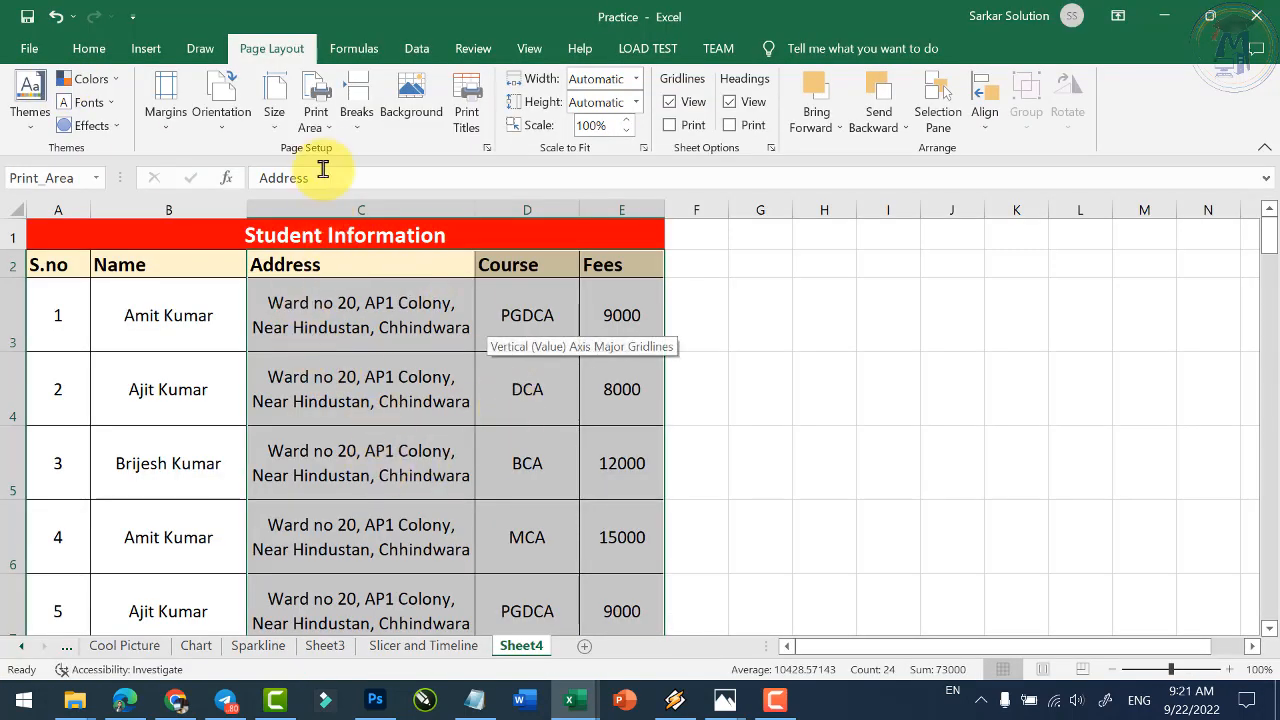
pyautogui.click(320, 128)
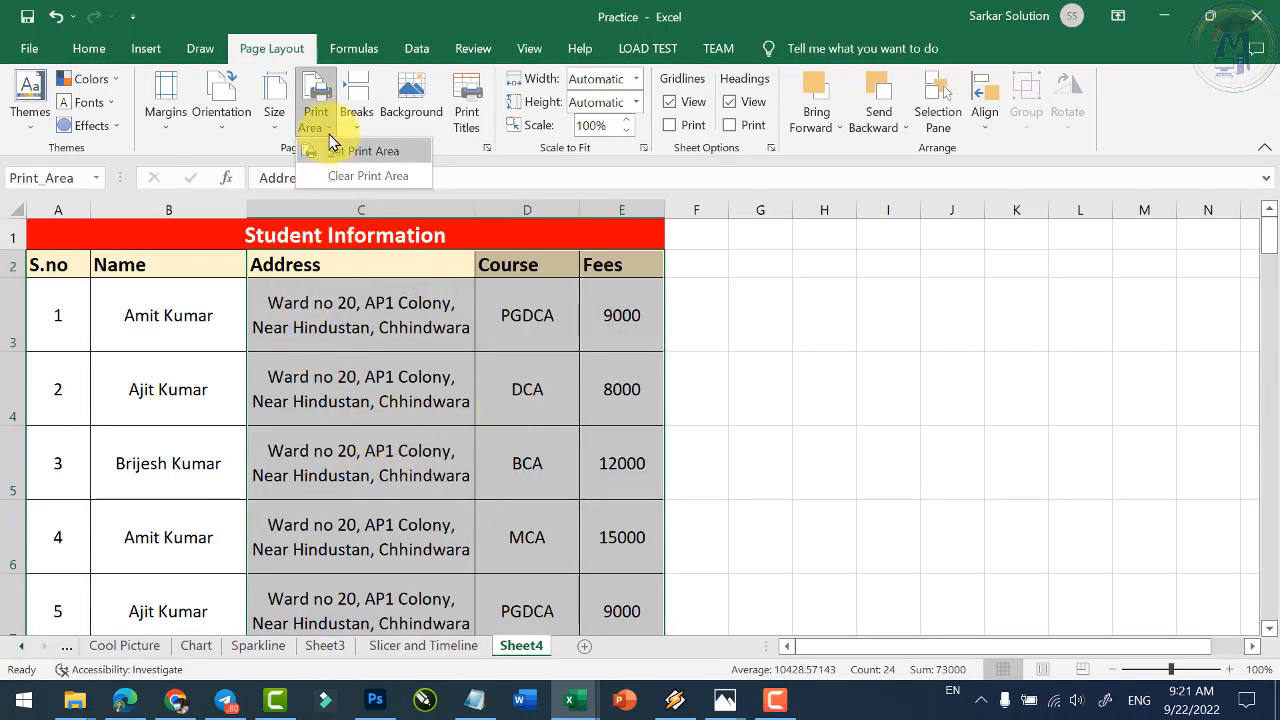
pyautogui.click(360, 187)
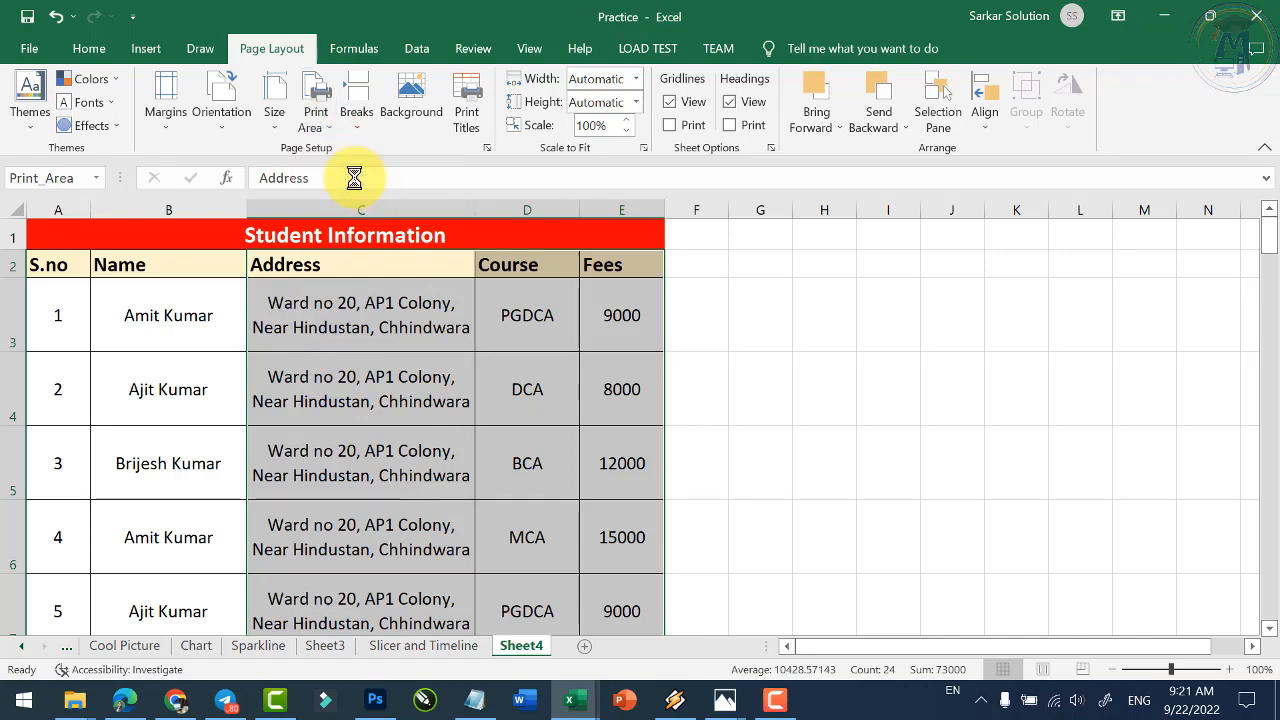
# Confirm in print preview that the full table spans five pages, then select C3.
pyautogui.click(29, 48)
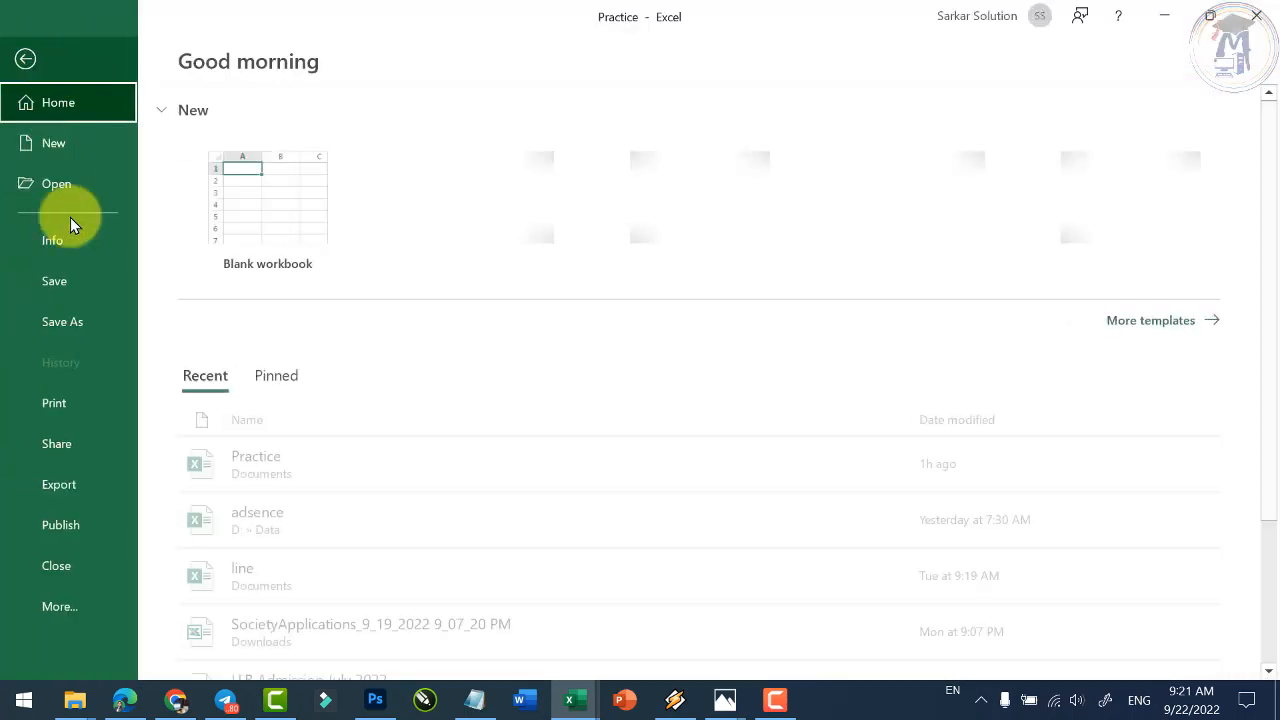
pyautogui.click(80, 396)
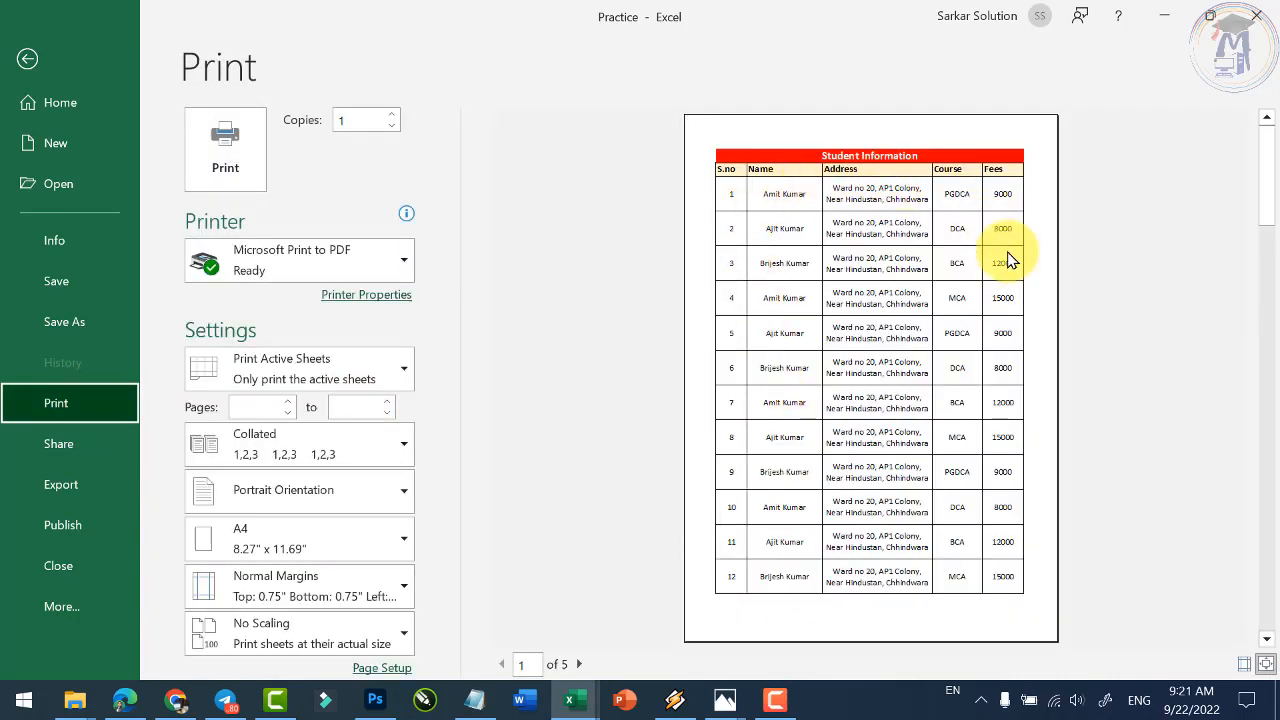
pyautogui.click(30, 58)
pyautogui.click(288, 323)
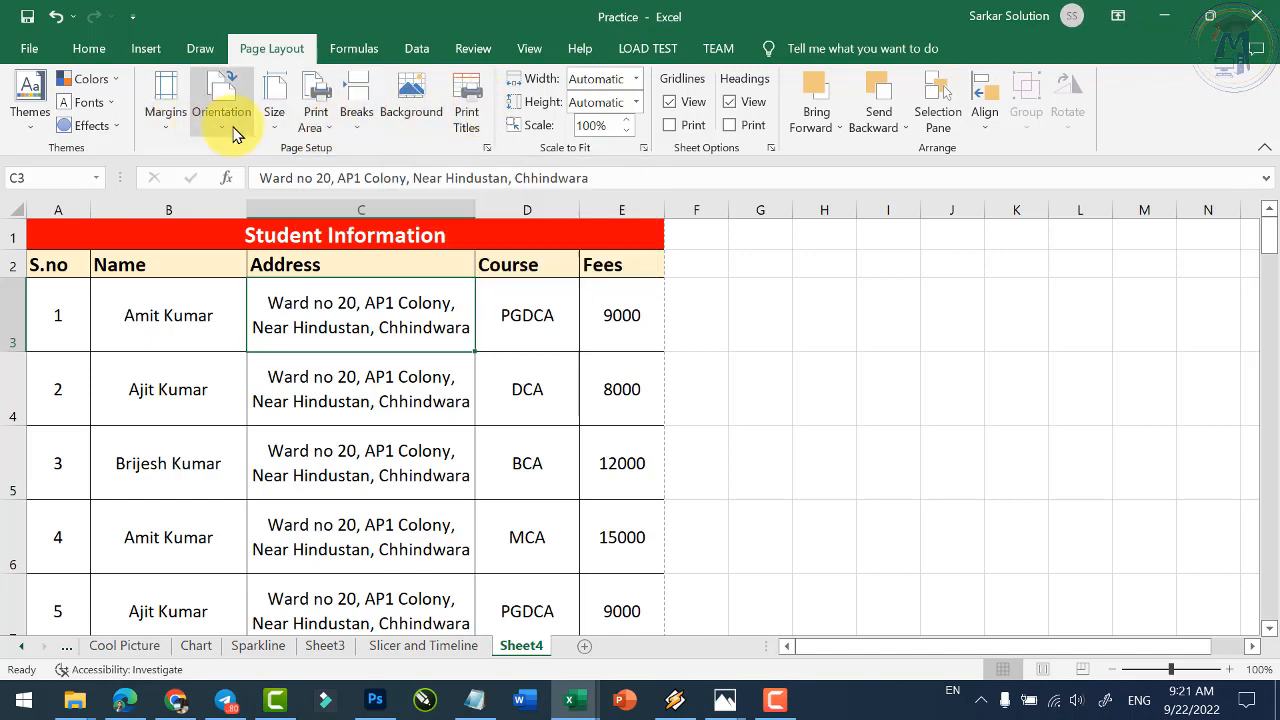
# Insert a manual page break above row 6.
pyautogui.click(274, 383)
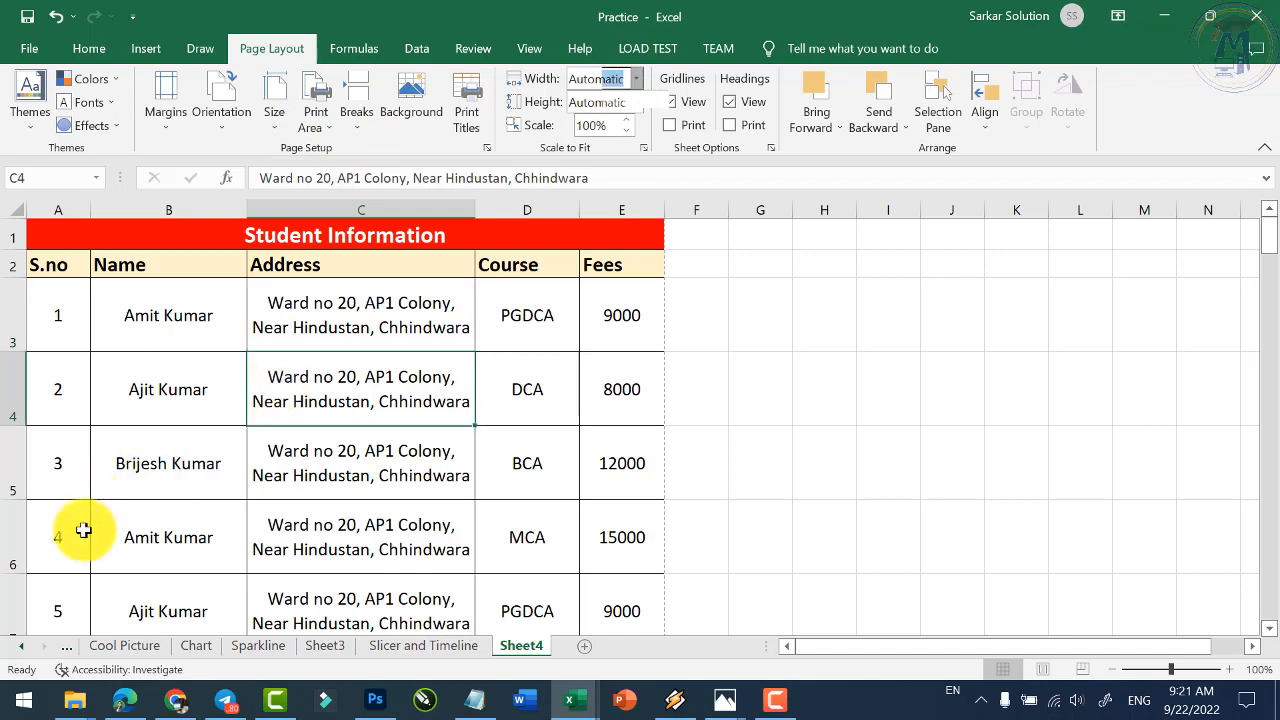
pyautogui.click(38, 538)
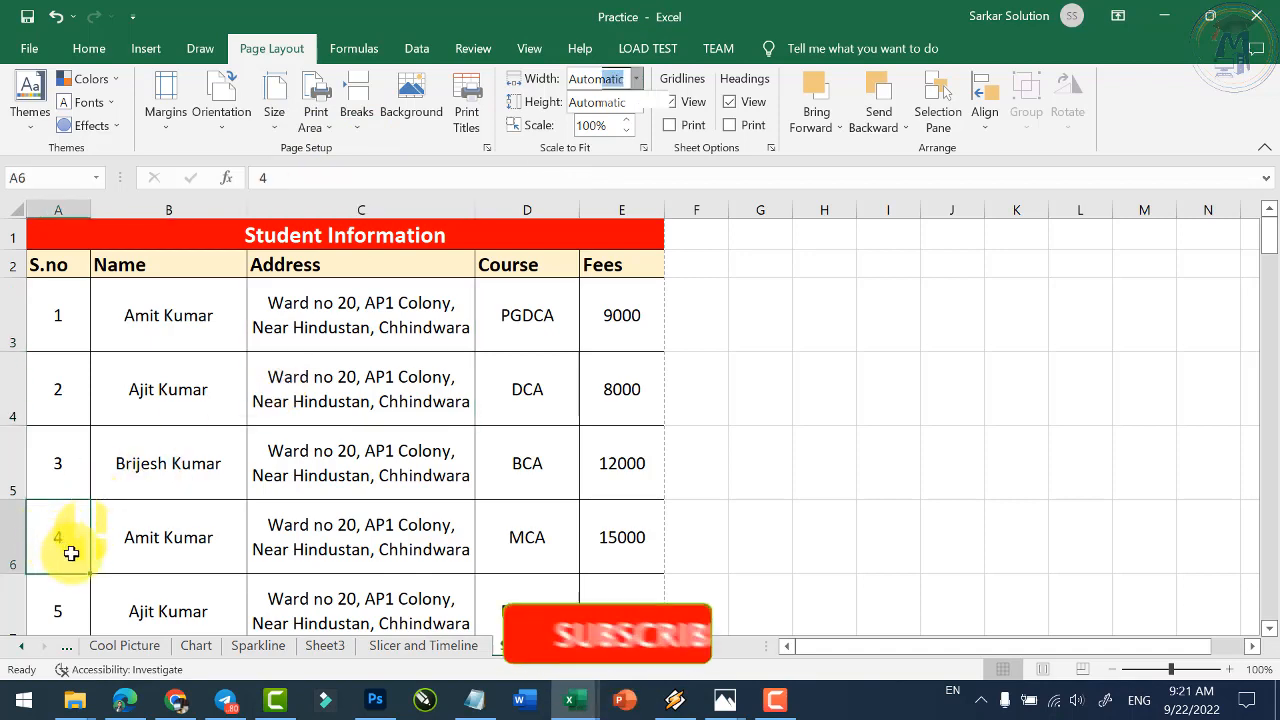
pyautogui.click(357, 118)
pyautogui.click(410, 152)
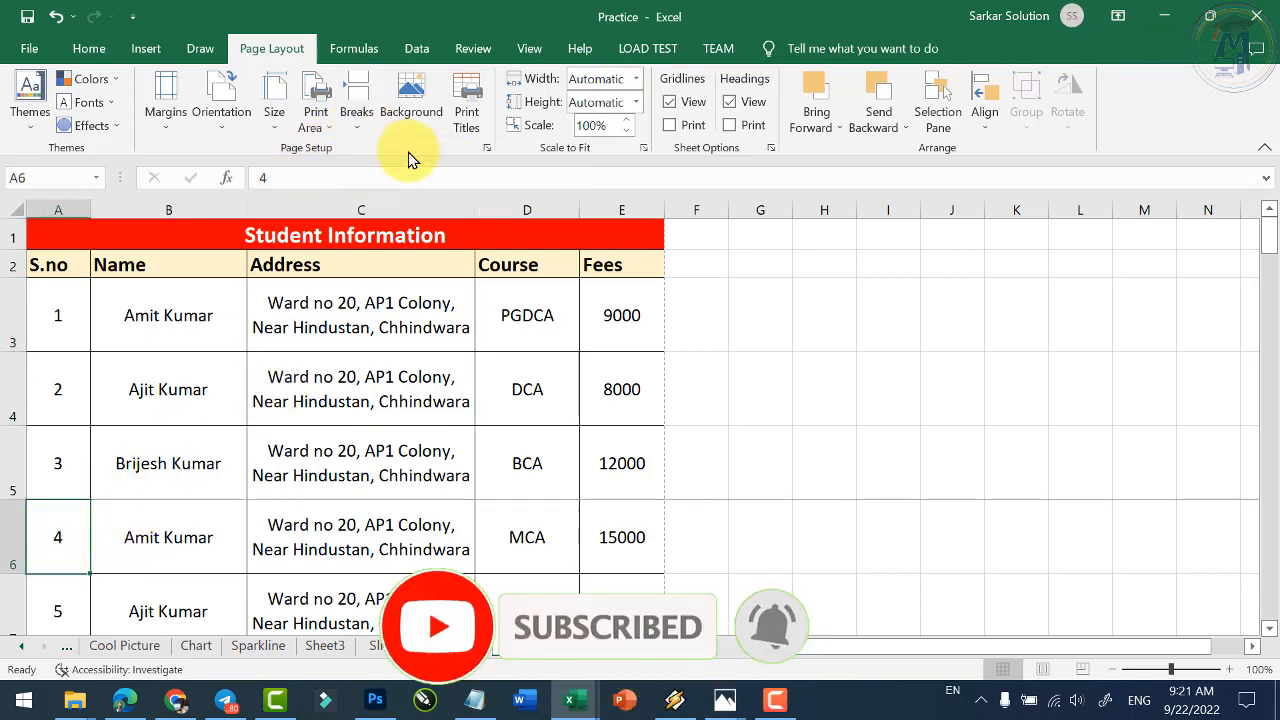
# Preview the printout, paging between pages 1 and 2 to see the new break.
pyautogui.scroll(-1, 464, 549)
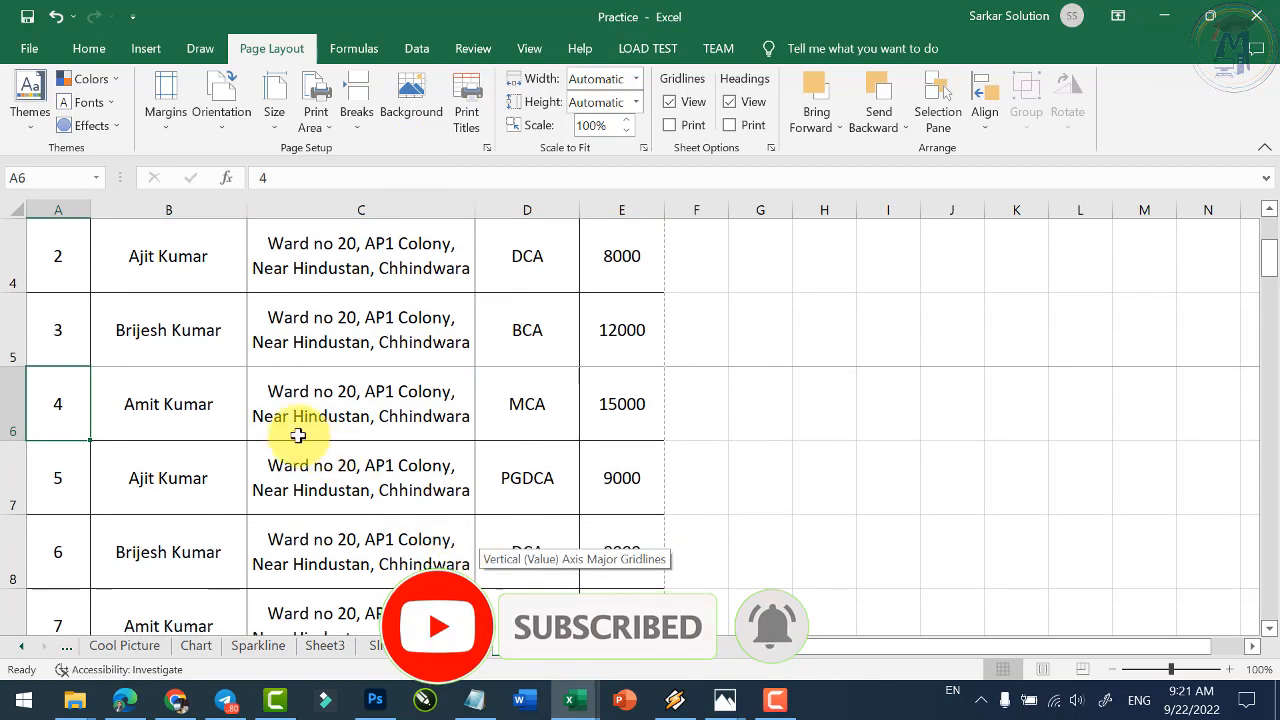
pyautogui.click(29, 48)
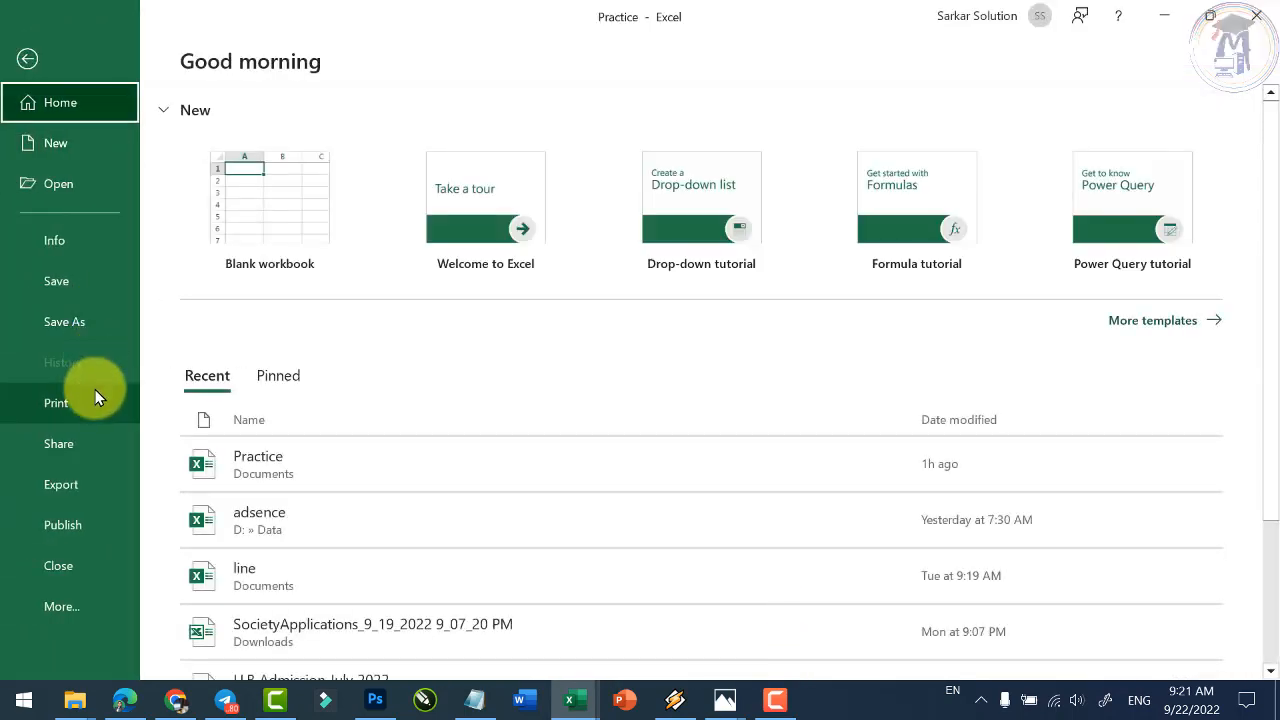
pyautogui.click(95, 394)
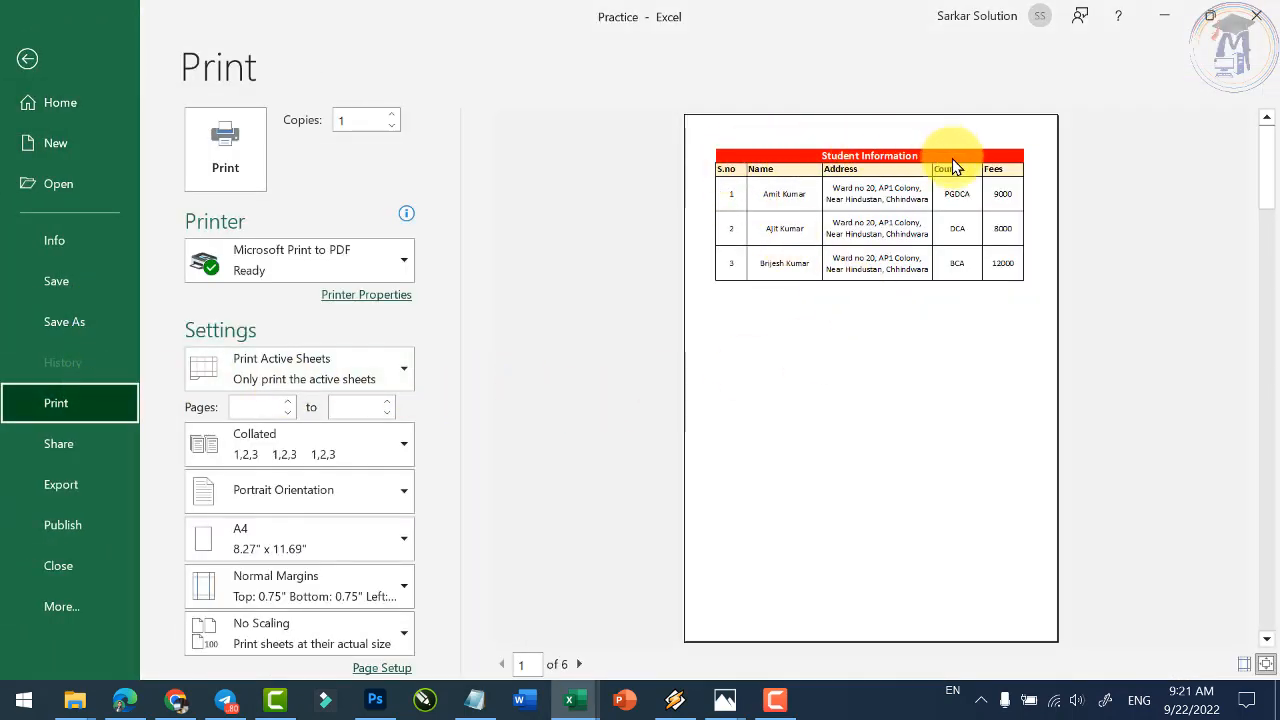
pyautogui.click(580, 665)
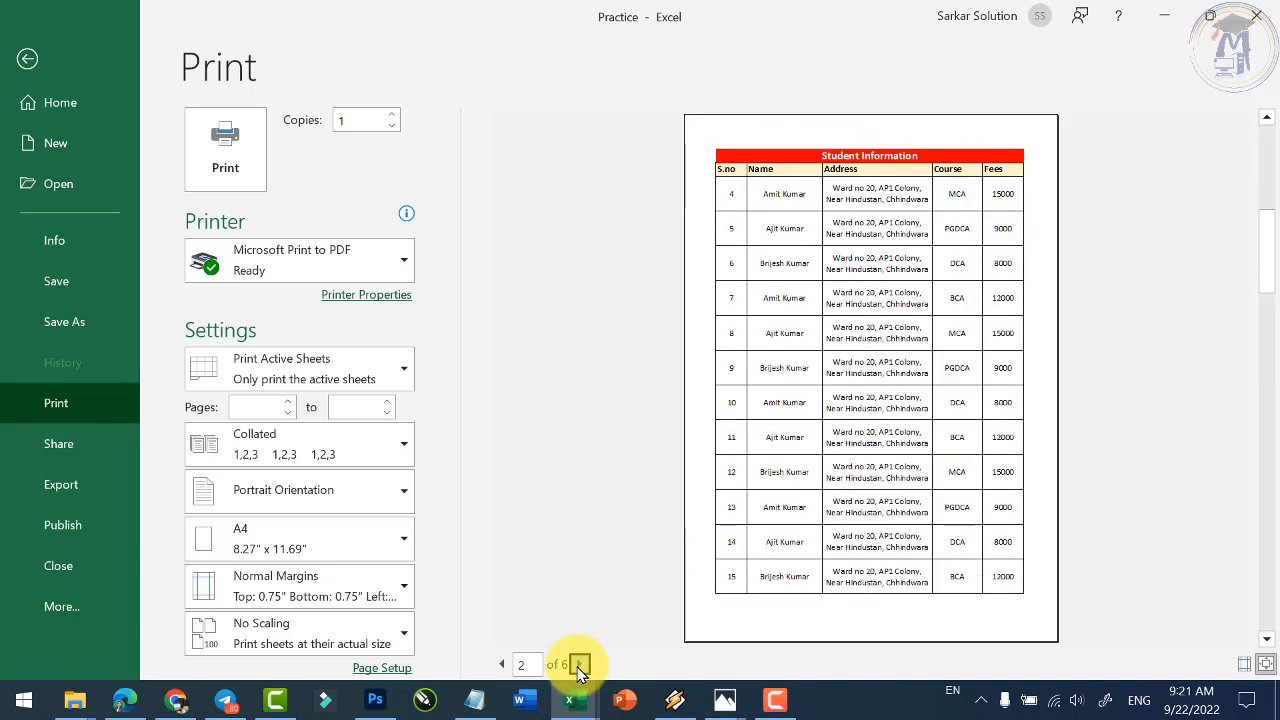
pyautogui.click(503, 664)
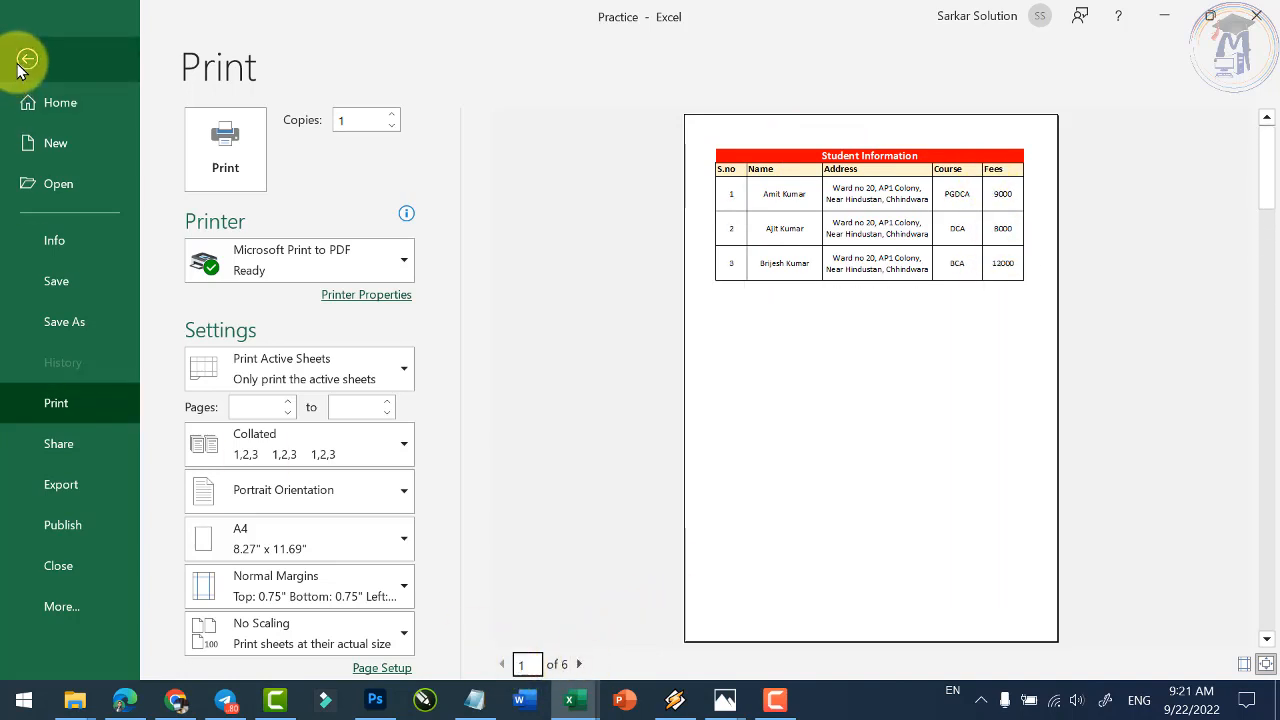
pyautogui.click(22, 58)
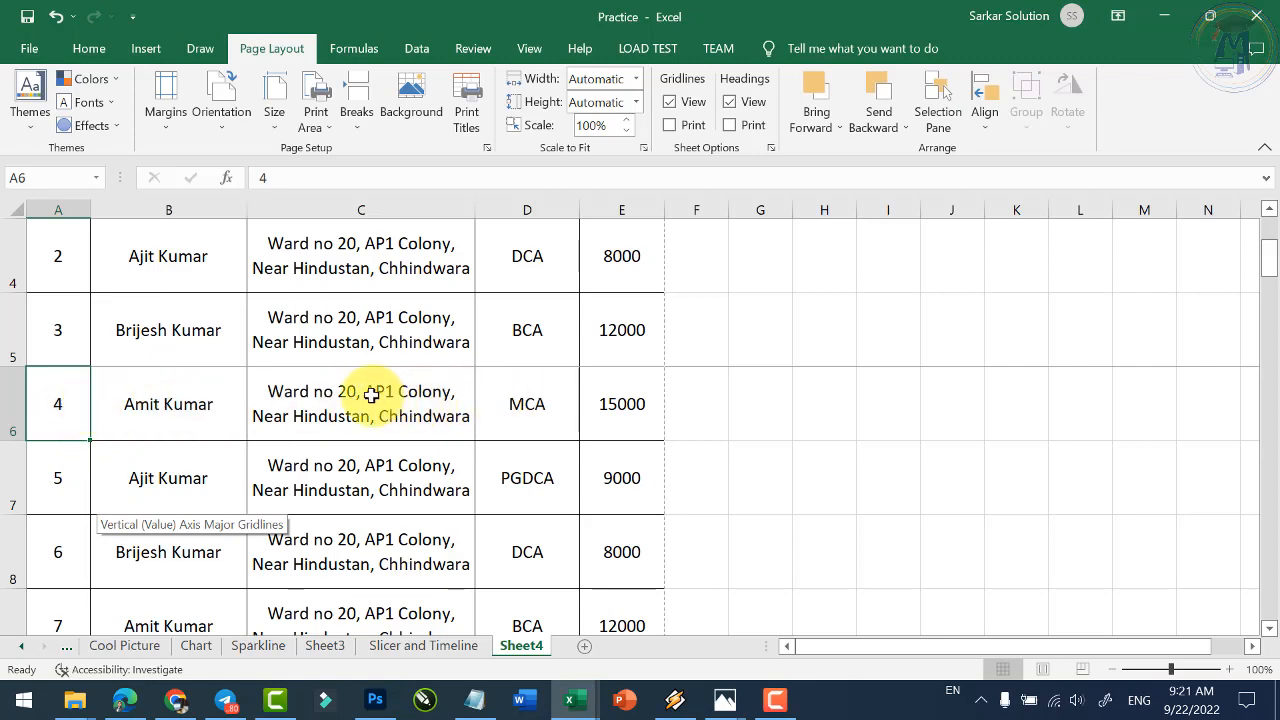
# Remove the manual page break above row 6 and recheck the print preview.
pyautogui.scroll(1, 128, 325)
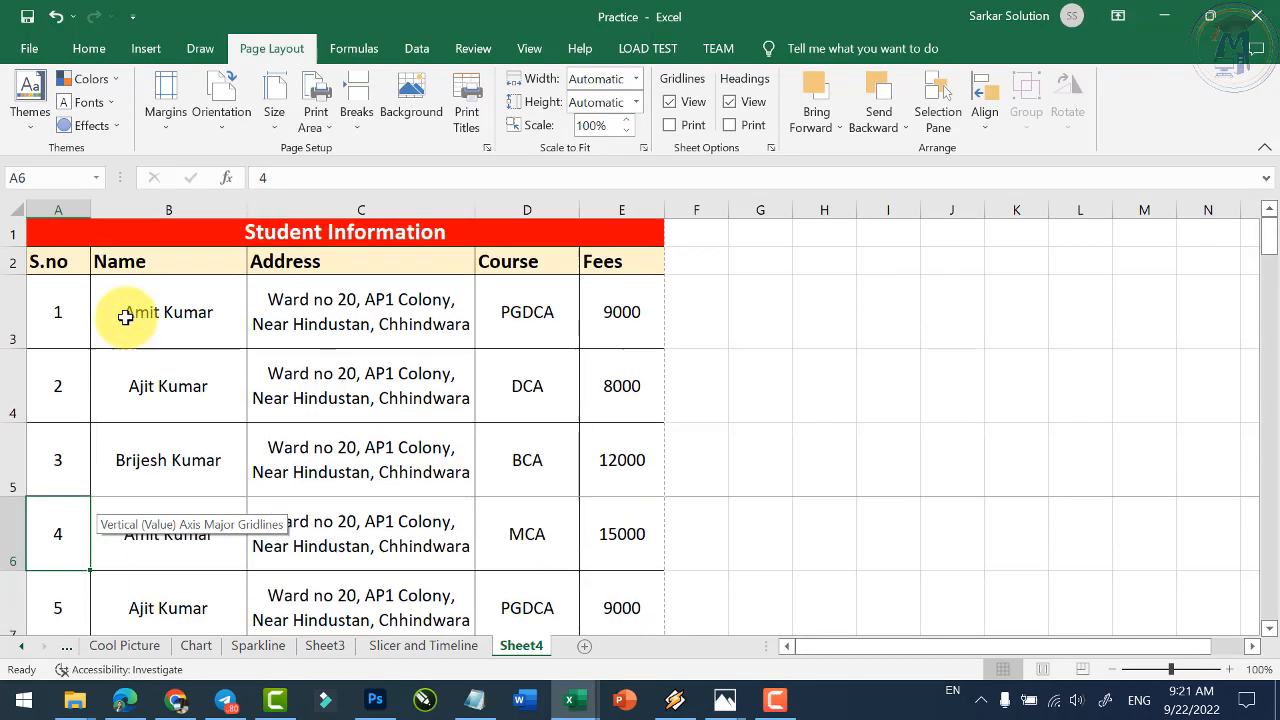
pyautogui.click(362, 120)
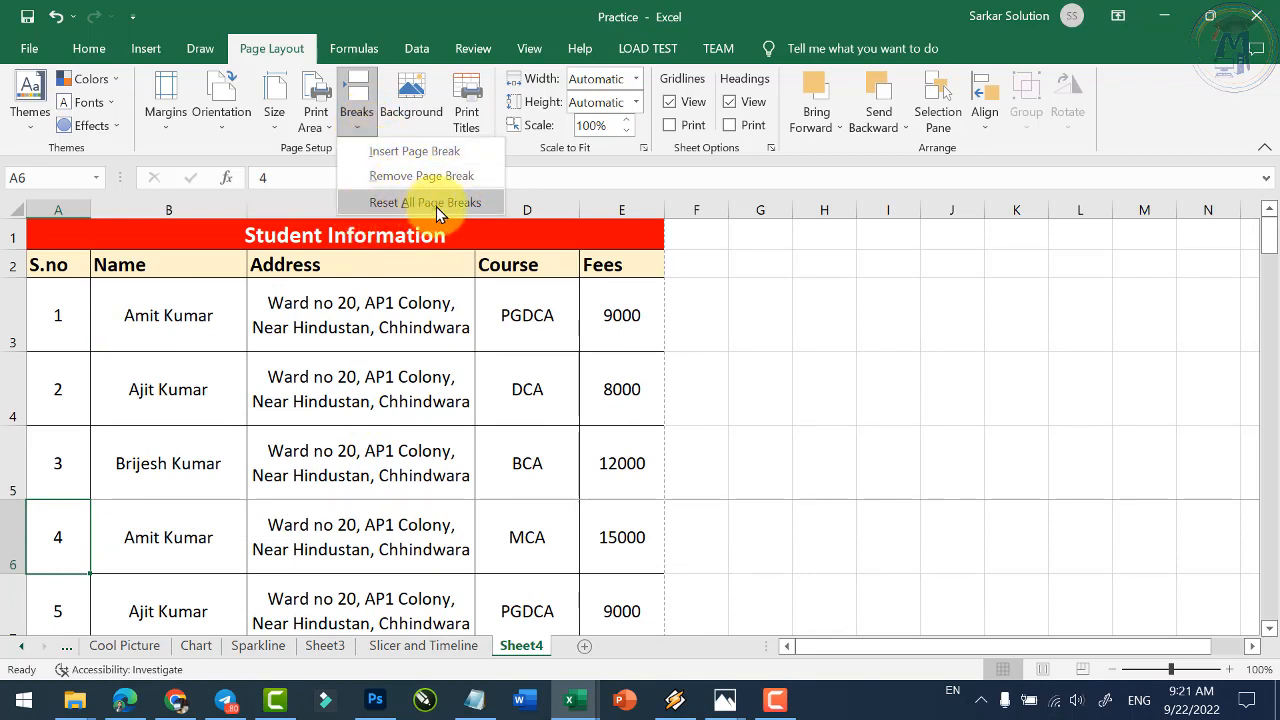
pyautogui.click(402, 180)
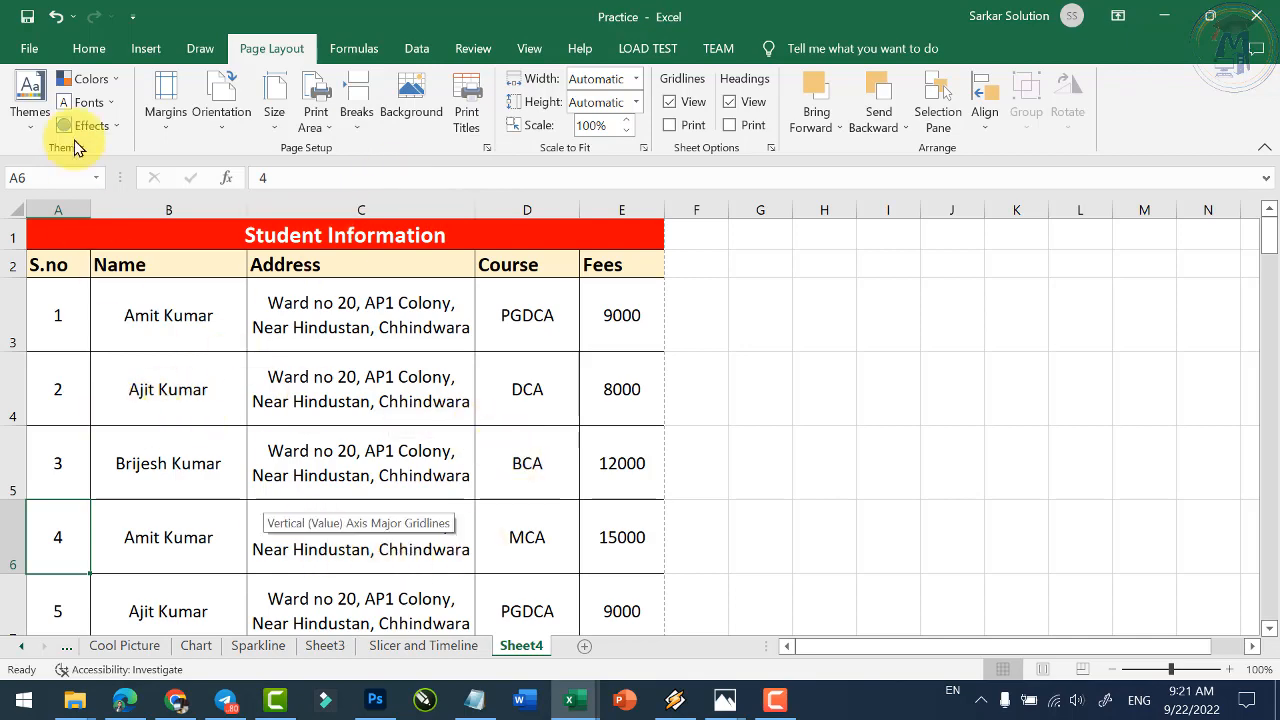
pyautogui.click(32, 50)
pyautogui.click(57, 400)
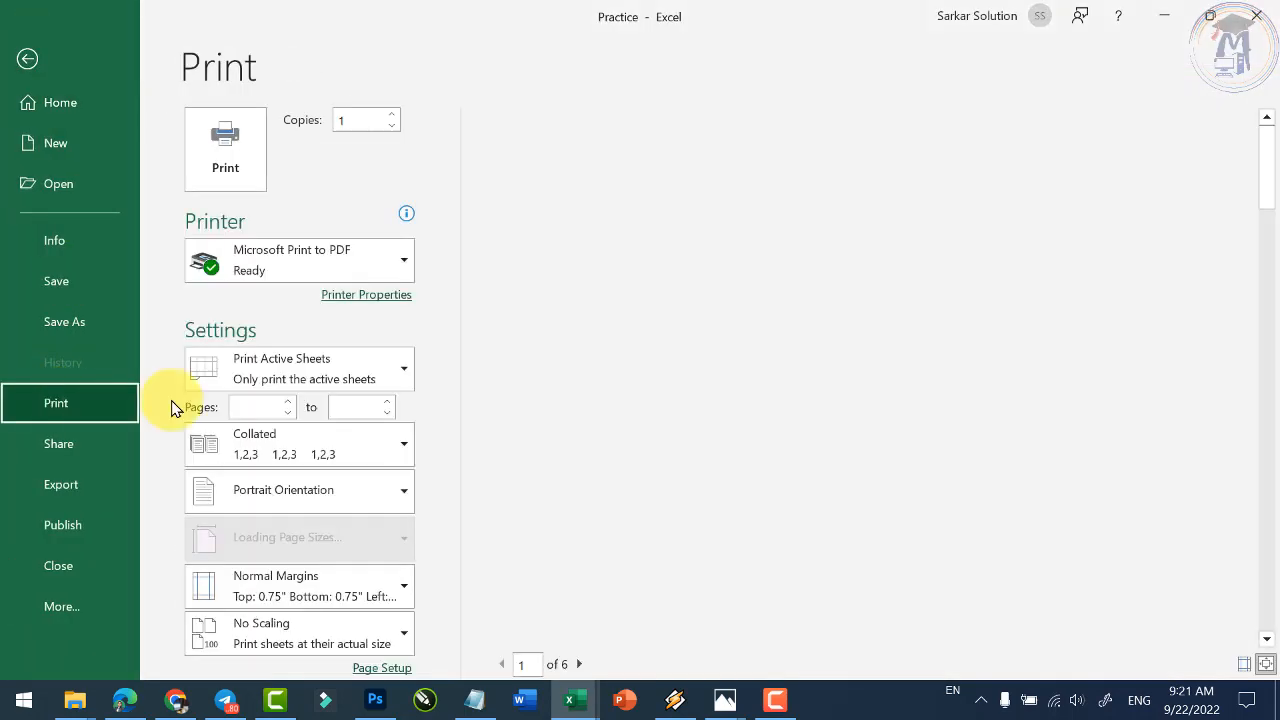
pyautogui.click(28, 60)
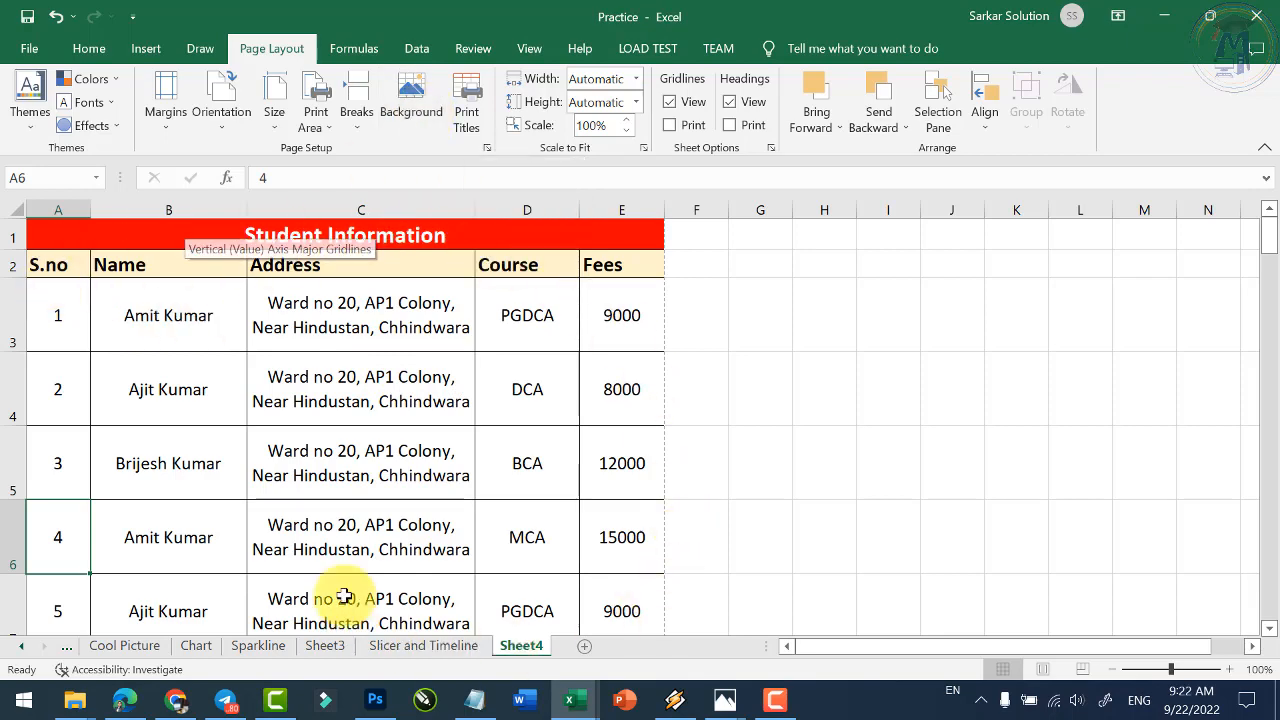
# Insert a Green Pink Modern Coach Tips thumbnail from the Background folder as the sheet background.
pyautogui.click(410, 118)
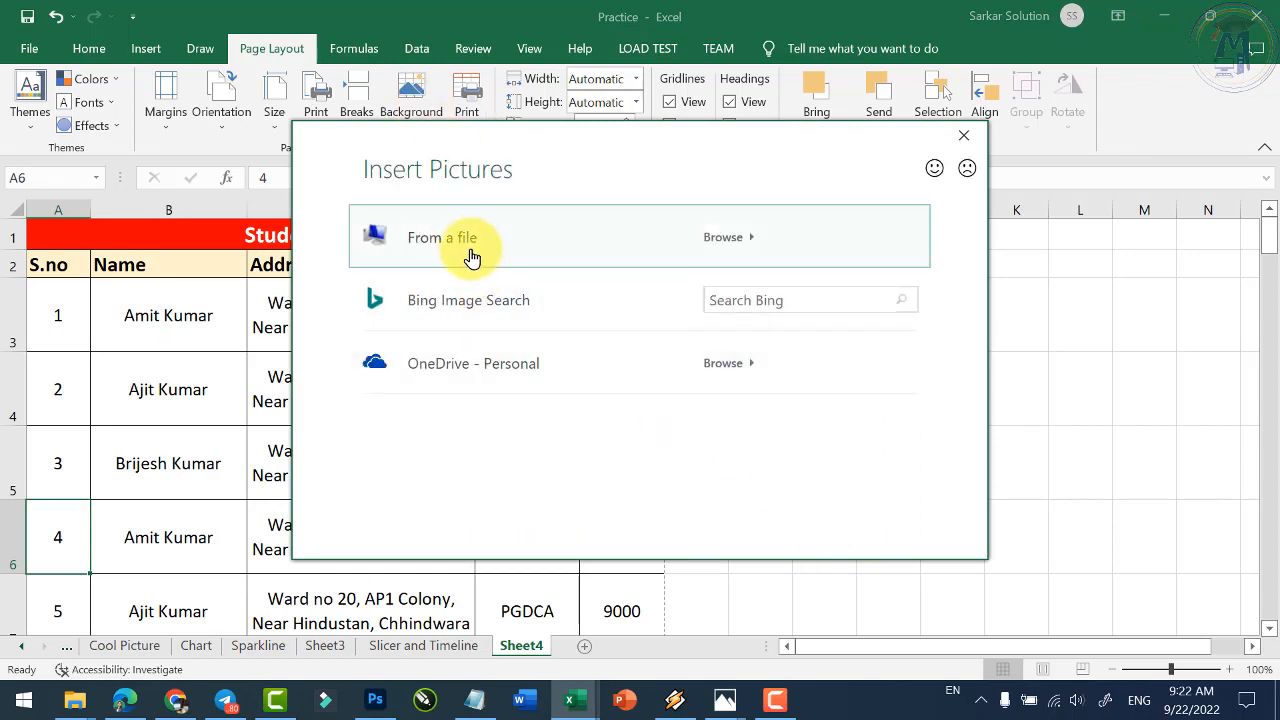
pyautogui.click(468, 250)
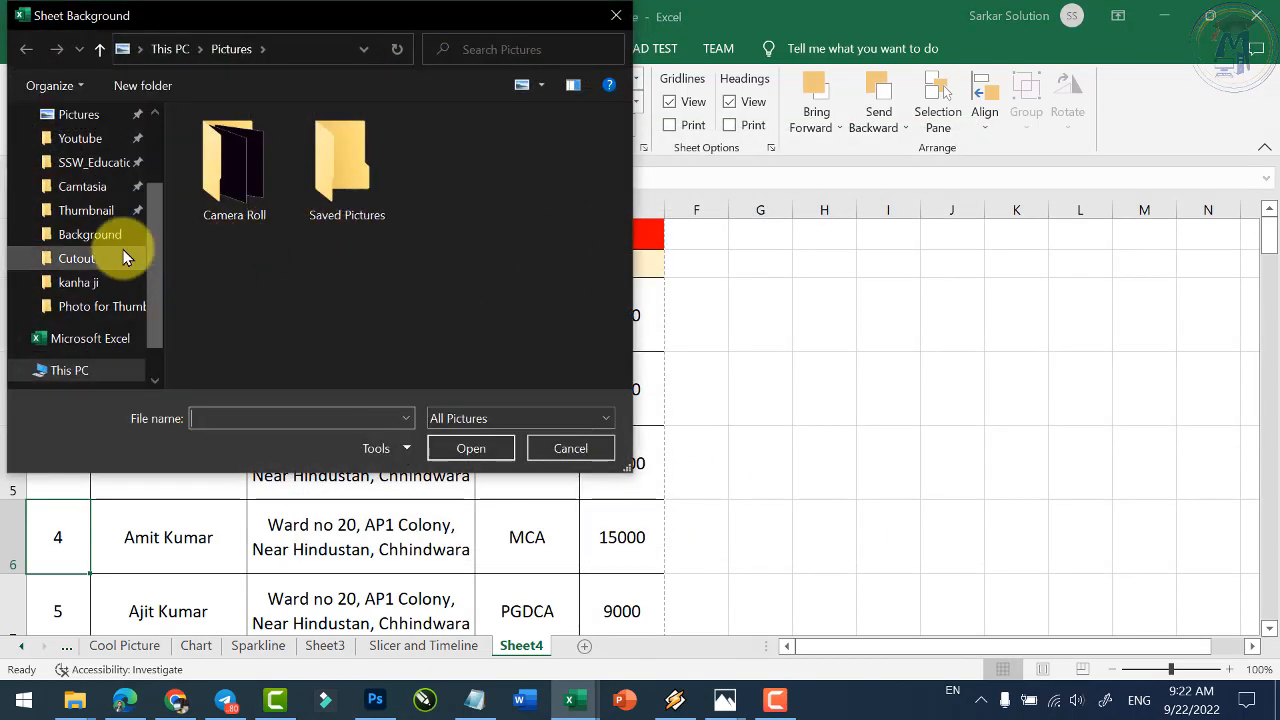
pyautogui.click(88, 212)
pyautogui.doubleClick(330, 200)
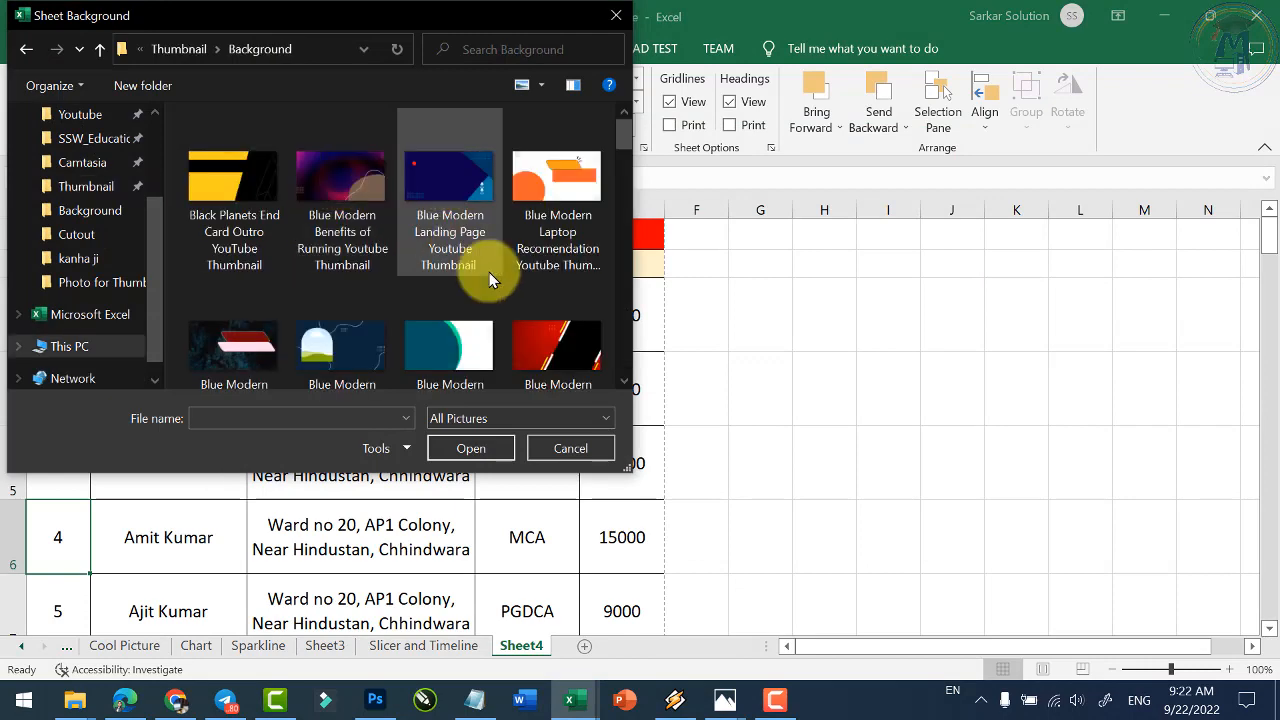
pyautogui.scroll(-15, 543, 318)
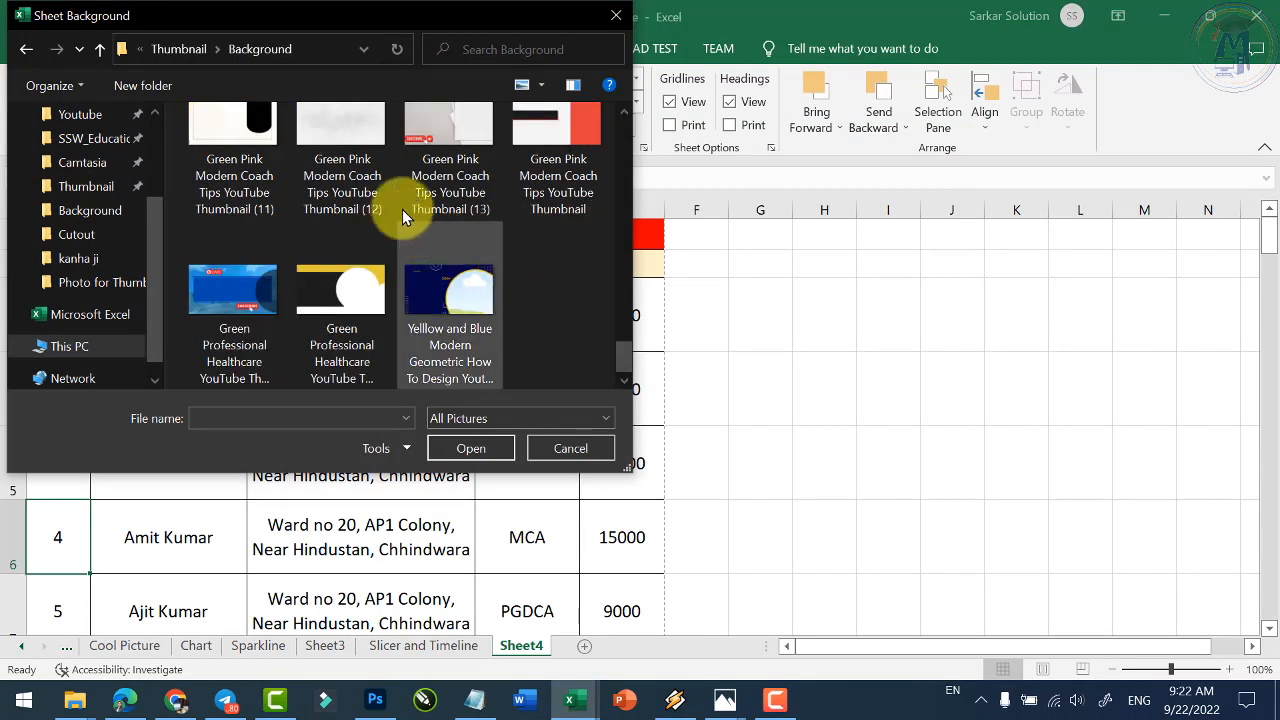
pyautogui.click(343, 140)
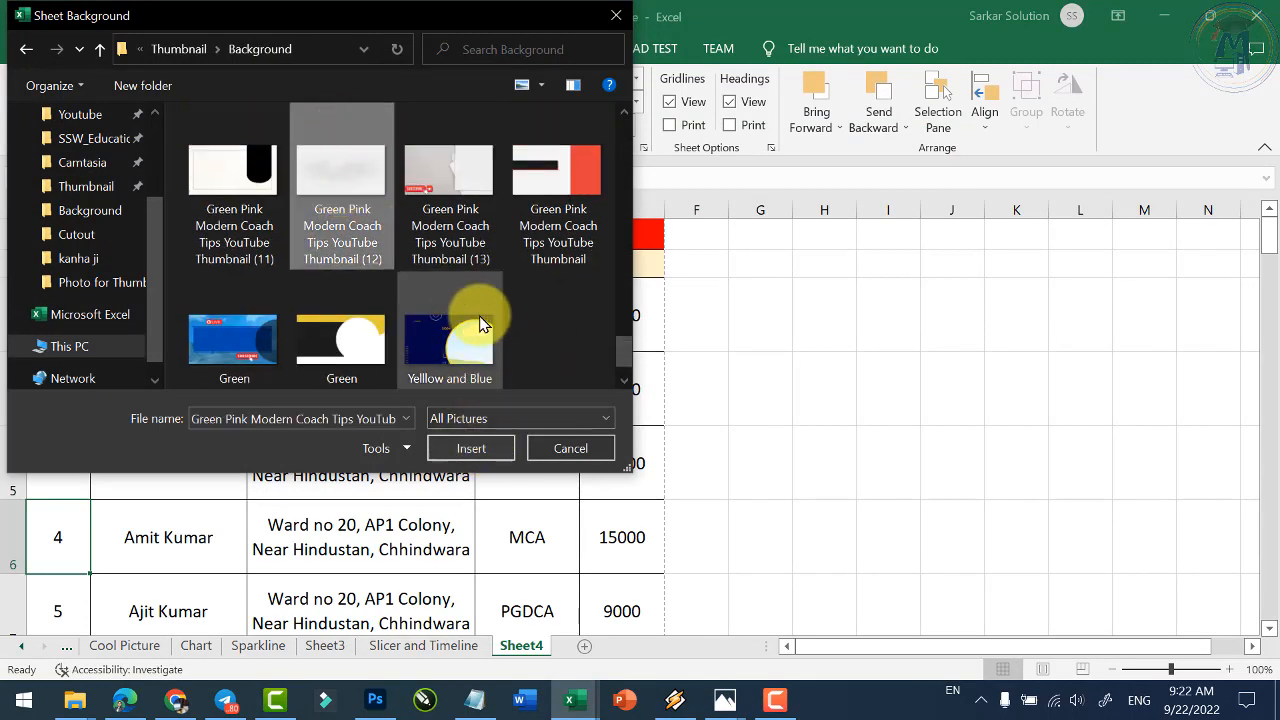
pyautogui.scroll(2, 443, 300)
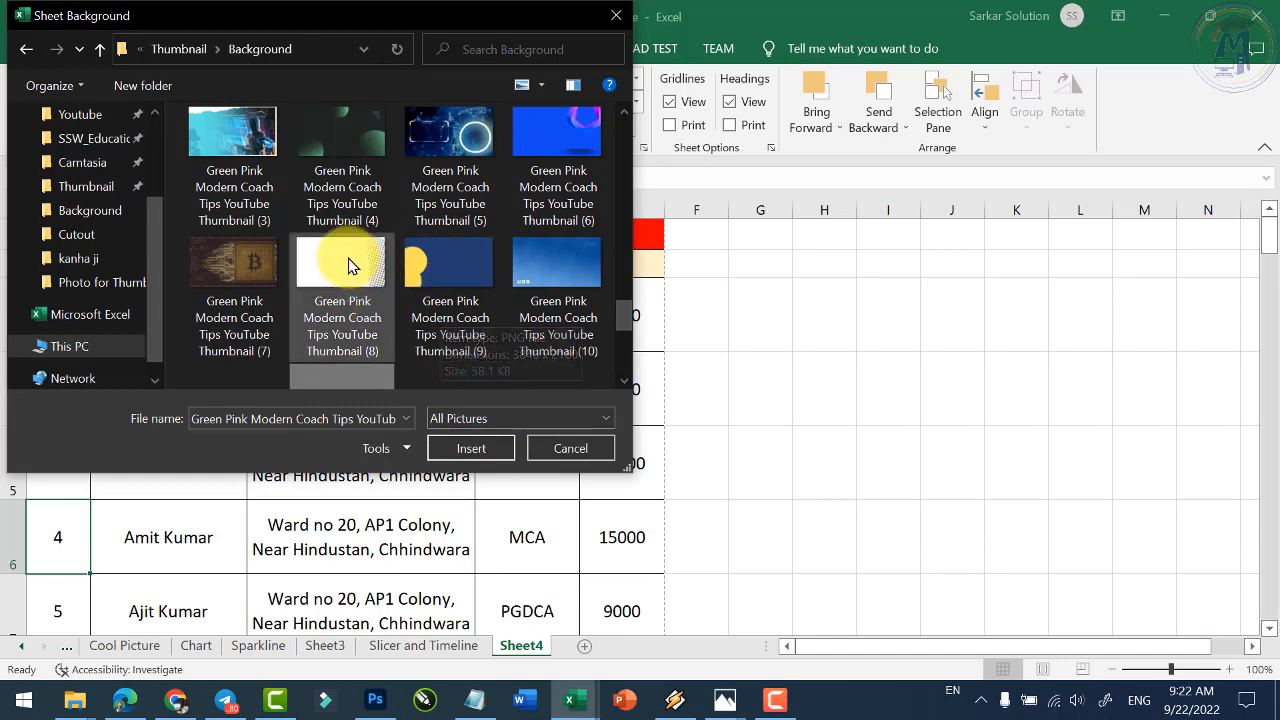
pyautogui.click(483, 458)
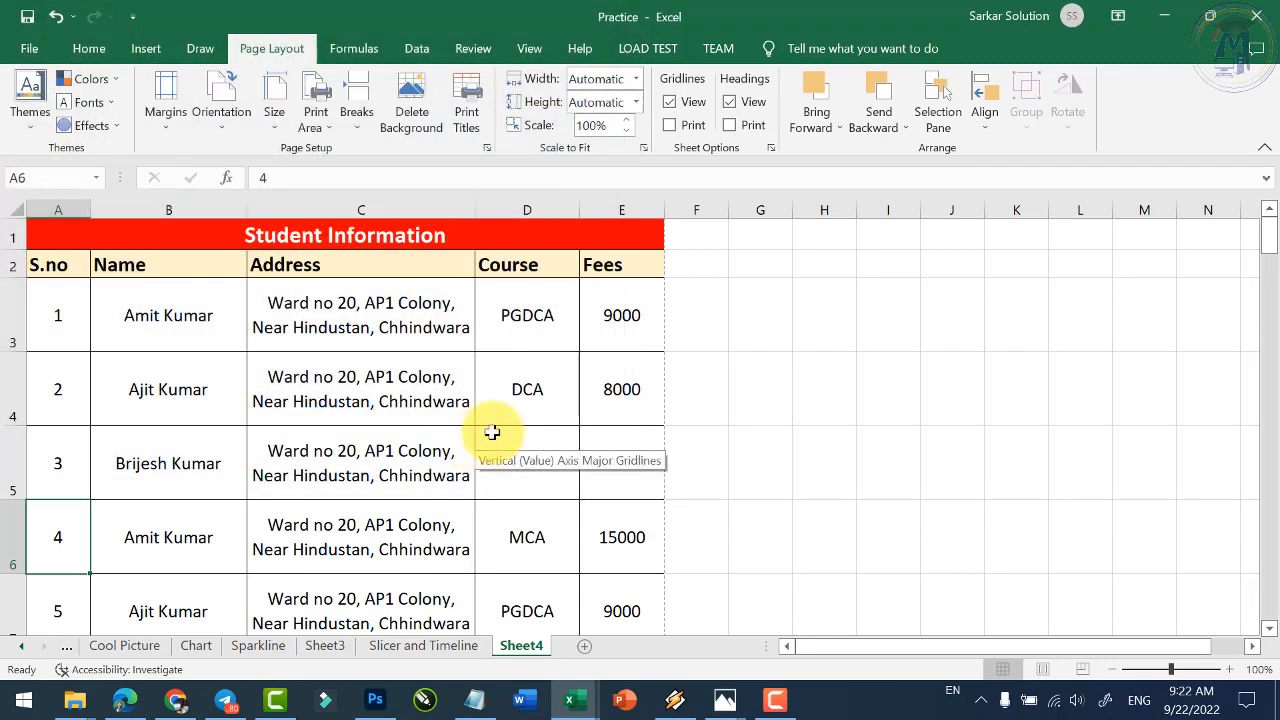
# Check the background in a zoomed print preview, then delete the background picture.
pyautogui.scroll(-6, 583, 414)
pyautogui.scroll(2, 583, 414)
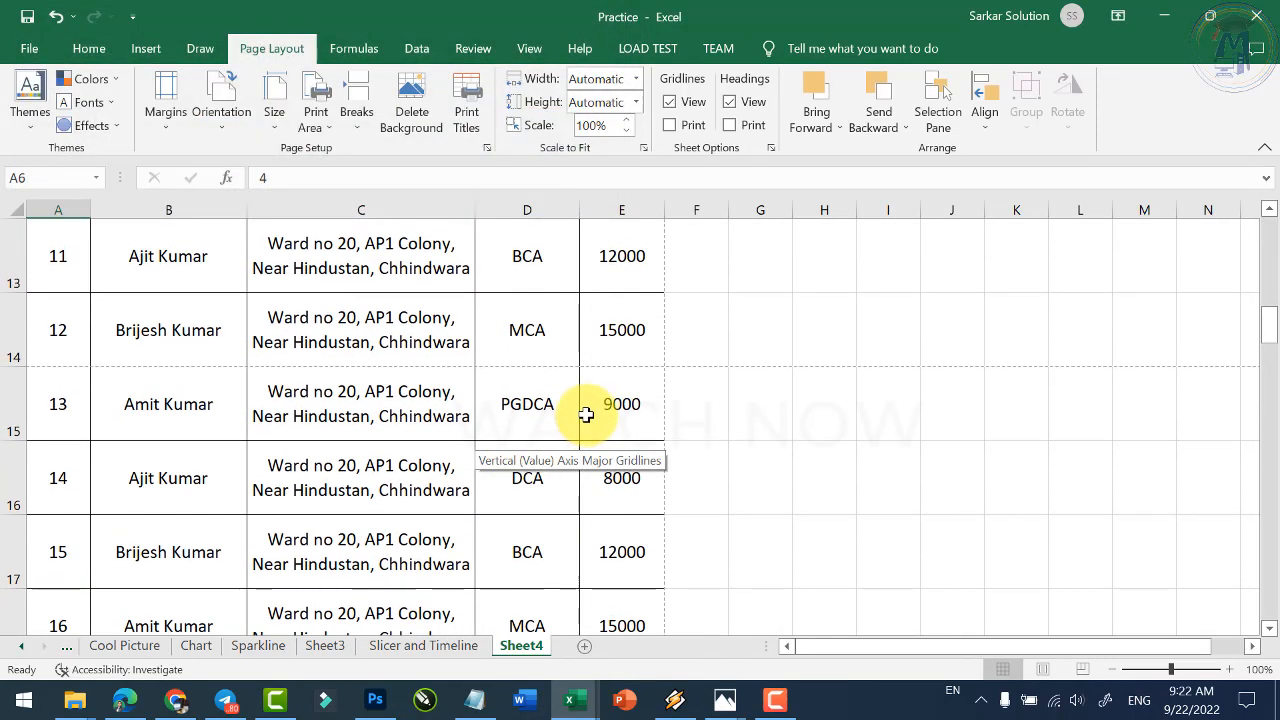
pyautogui.scroll(-6, 586, 414)
pyautogui.scroll(4, 140, 305)
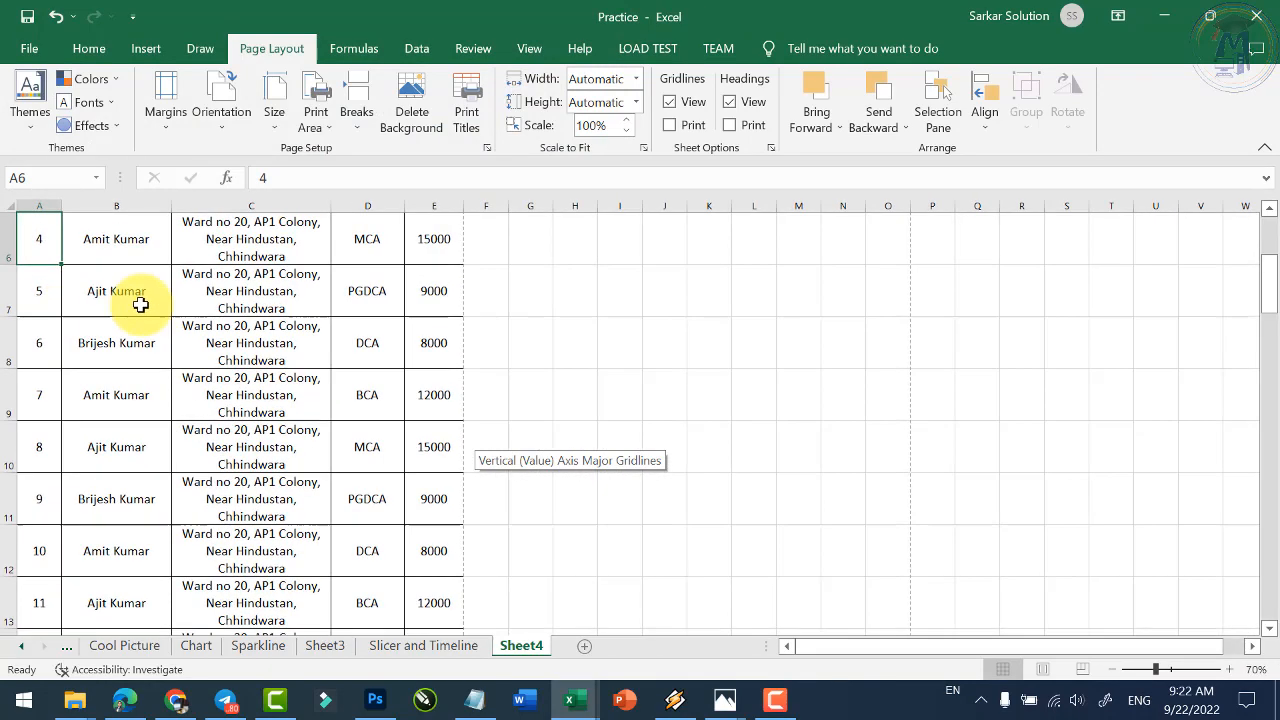
pyautogui.scroll(2, 140, 305)
pyautogui.click(29, 48)
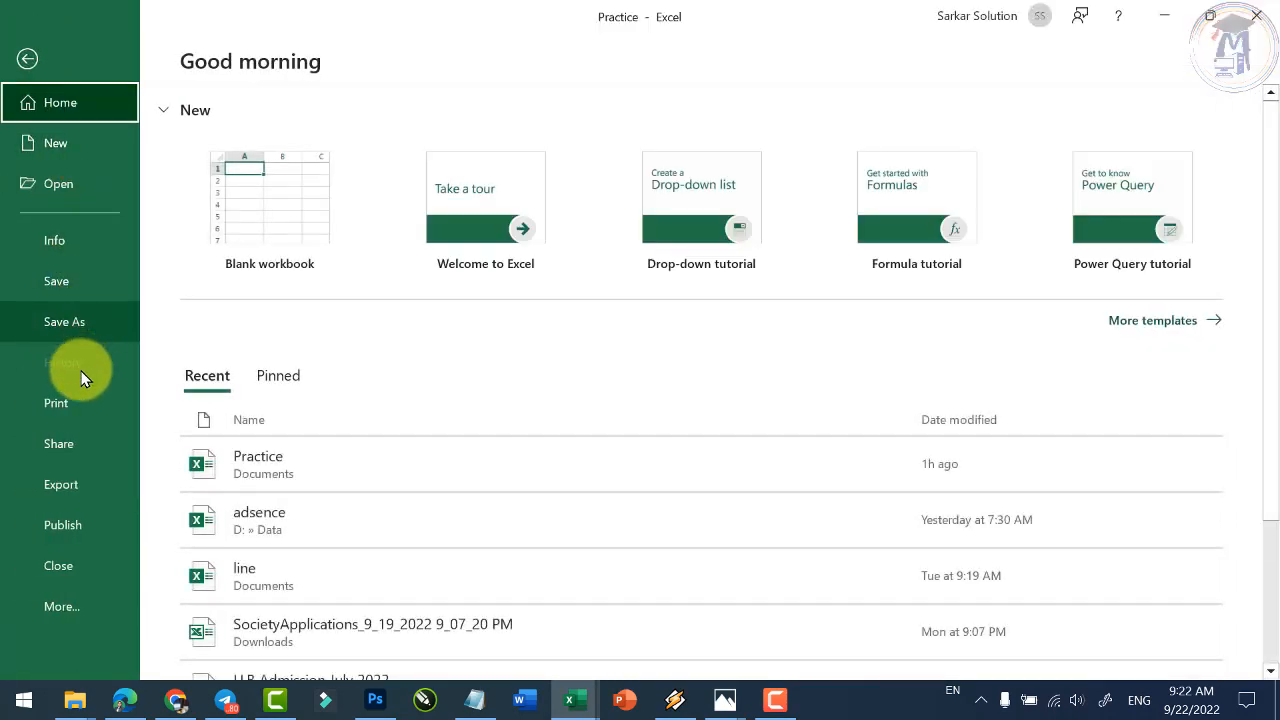
pyautogui.click(84, 394)
pyautogui.click(878, 273)
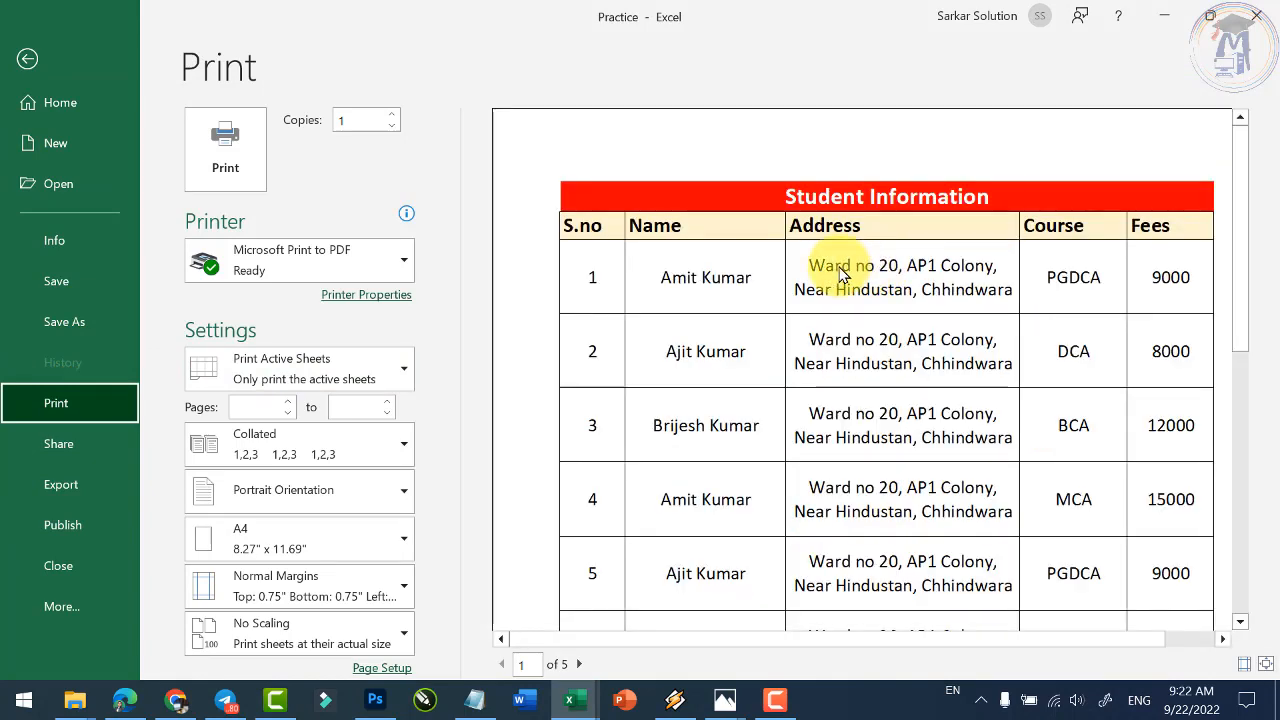
pyautogui.click(27, 58)
pyautogui.click(275, 378)
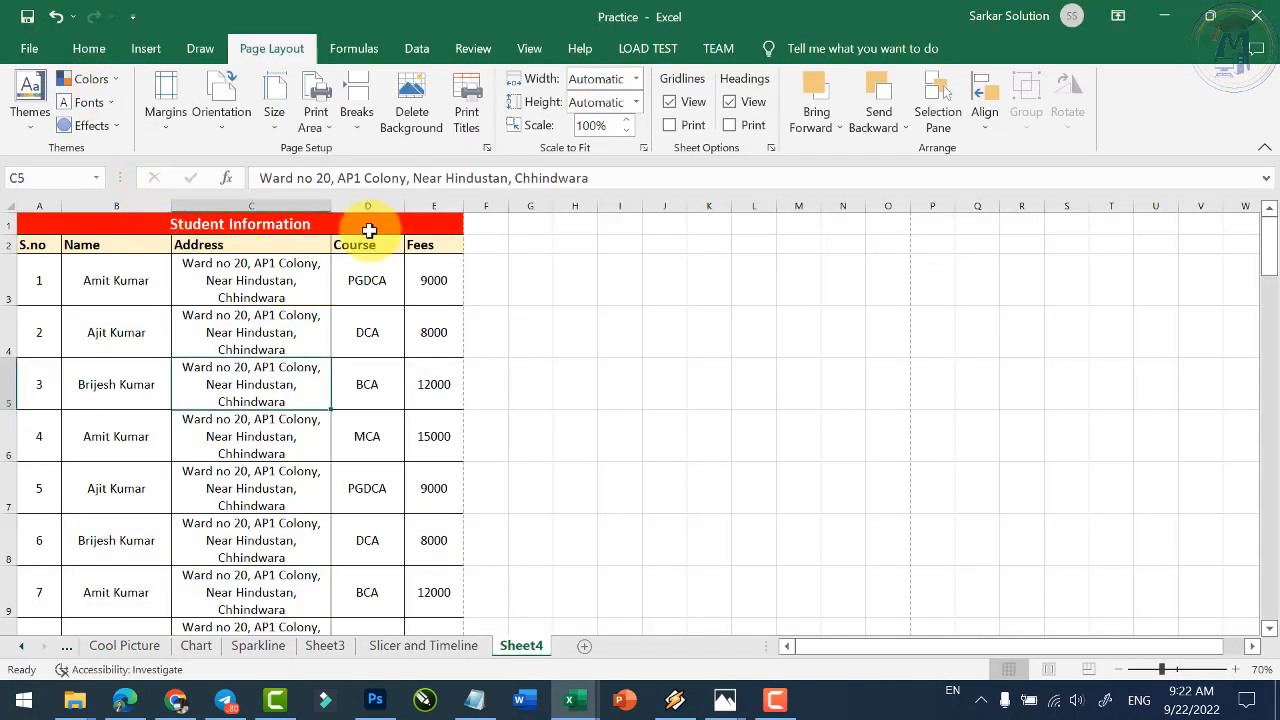
# Select A2:E14 and apply the Blue Modern Landing Page Youtube Thumbnail as background.
pyautogui.click(411, 112)
pyautogui.click(40, 226)
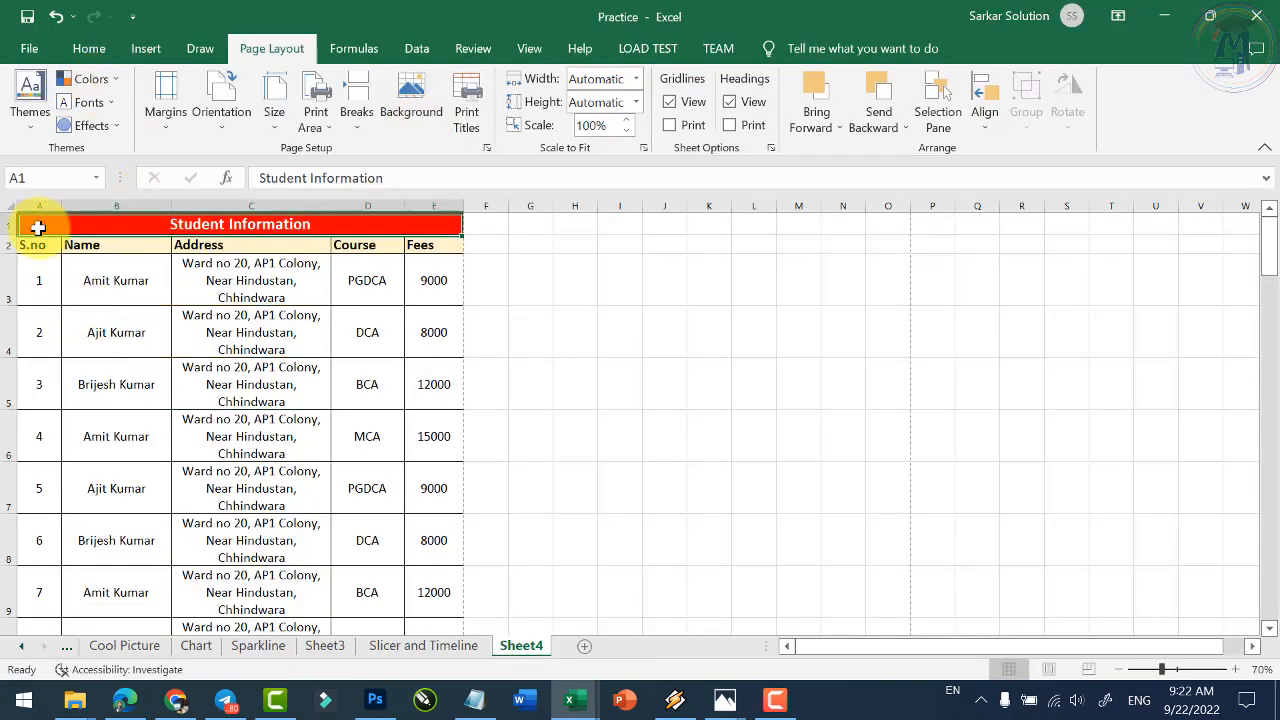
pyautogui.moveTo(38, 244); pyautogui.dragTo(441, 553)
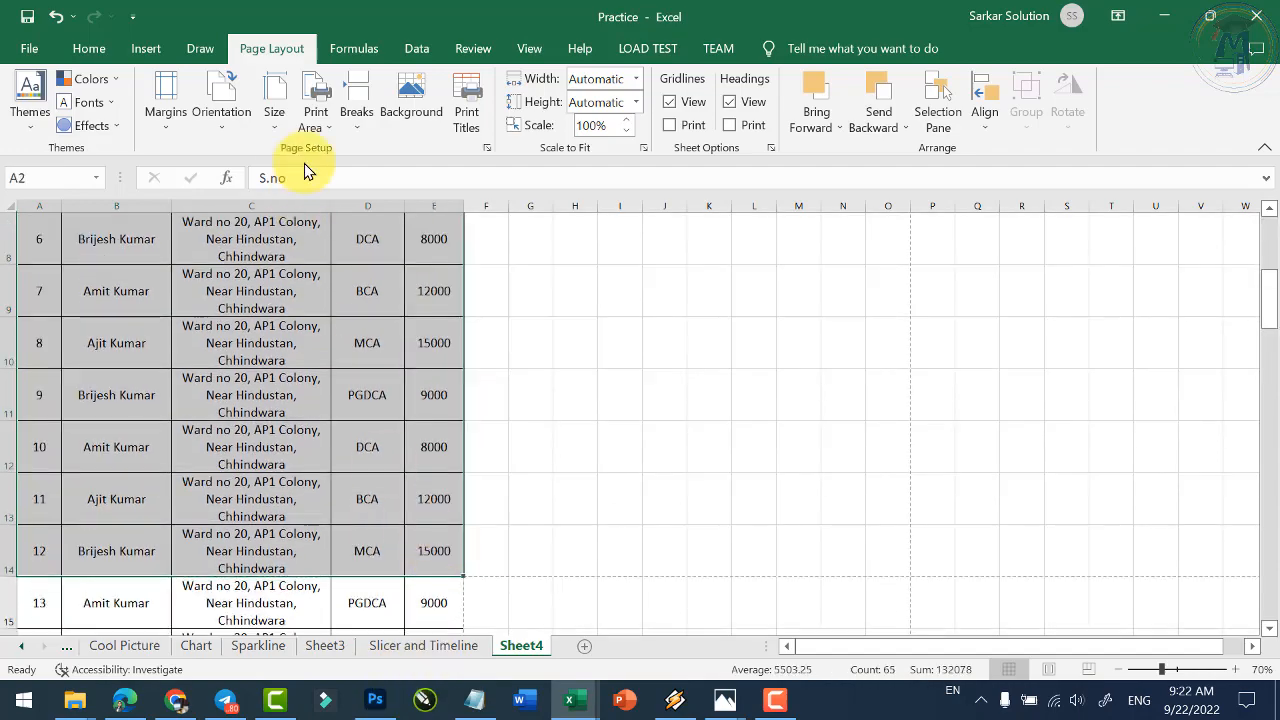
pyautogui.click(418, 112)
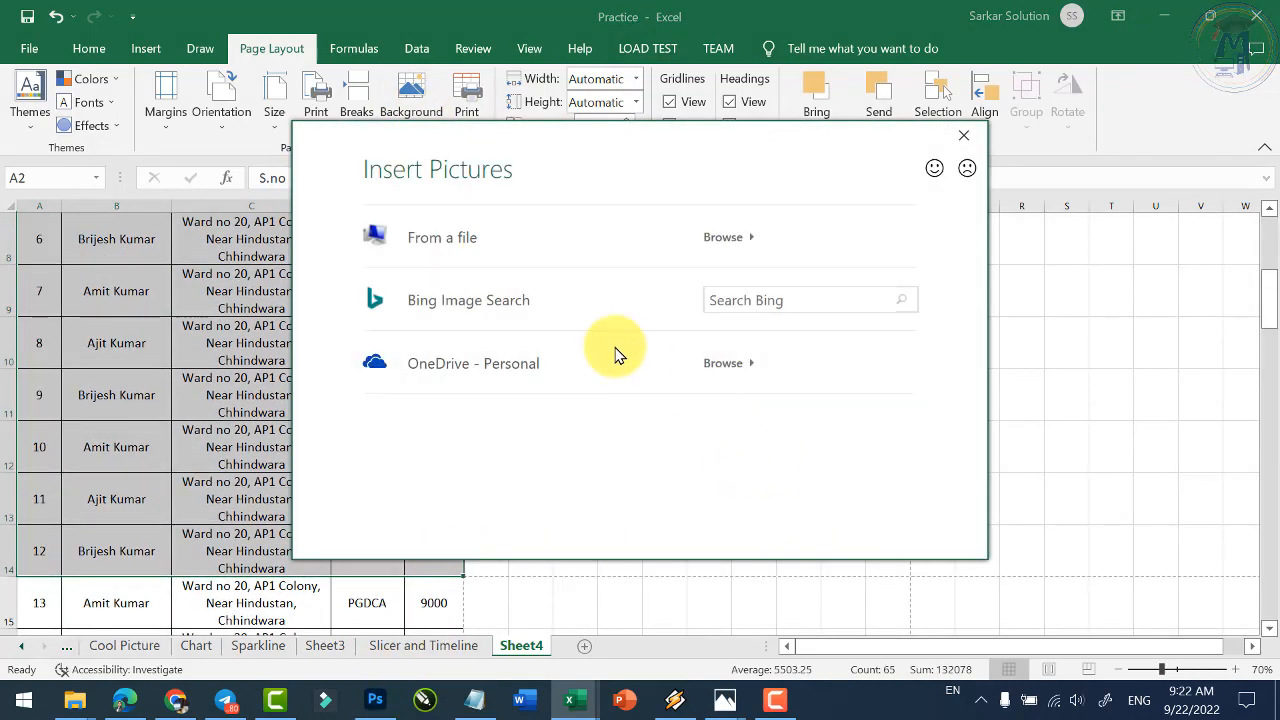
pyautogui.click(457, 237)
pyautogui.click(428, 200)
pyautogui.doubleClick(428, 200)
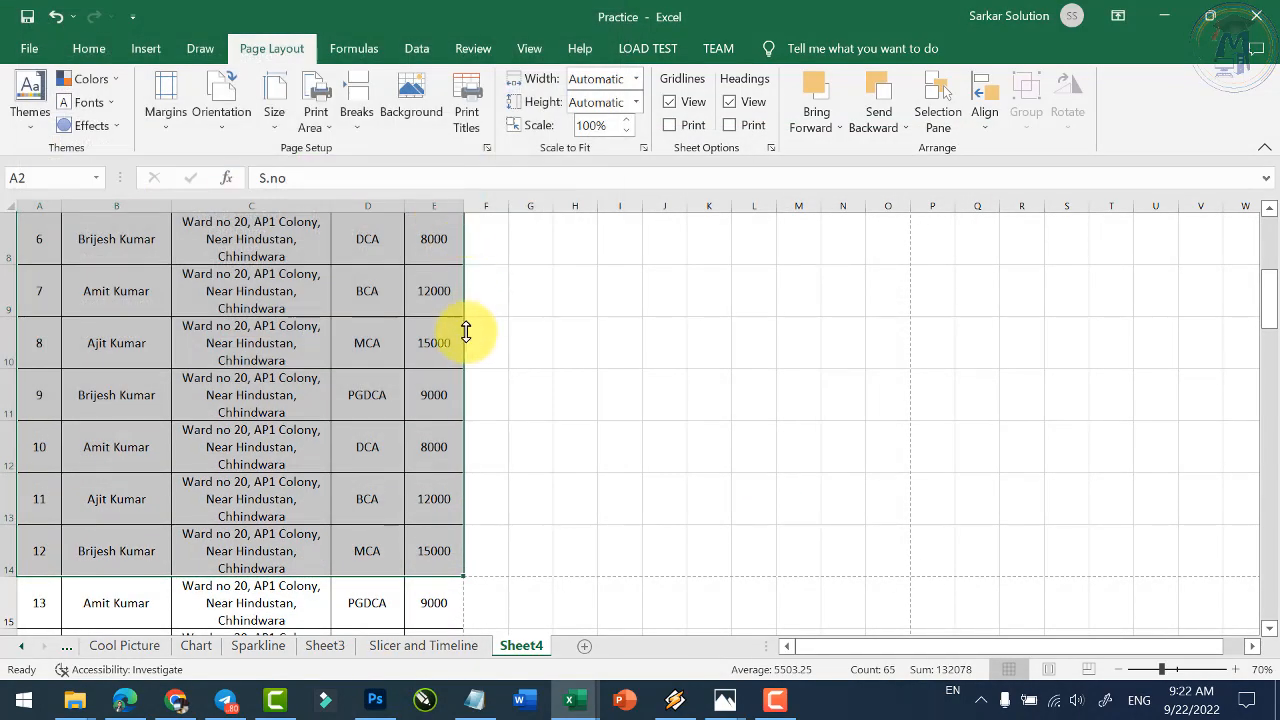
pyautogui.scroll(-3, 467, 356)
pyautogui.scroll(5, 467, 356)
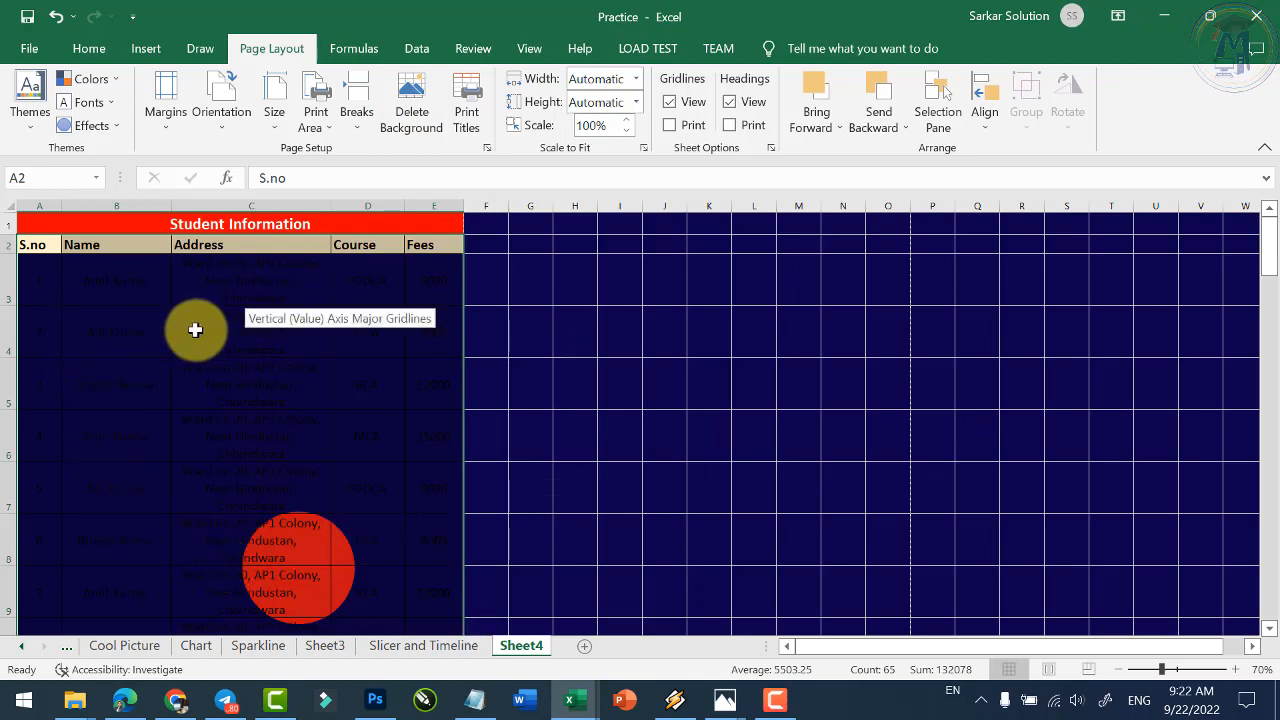
pyautogui.keyDown('ctrl'); pyautogui.scroll(-5, 253, 355); pyautogui.keyUp('ctrl')
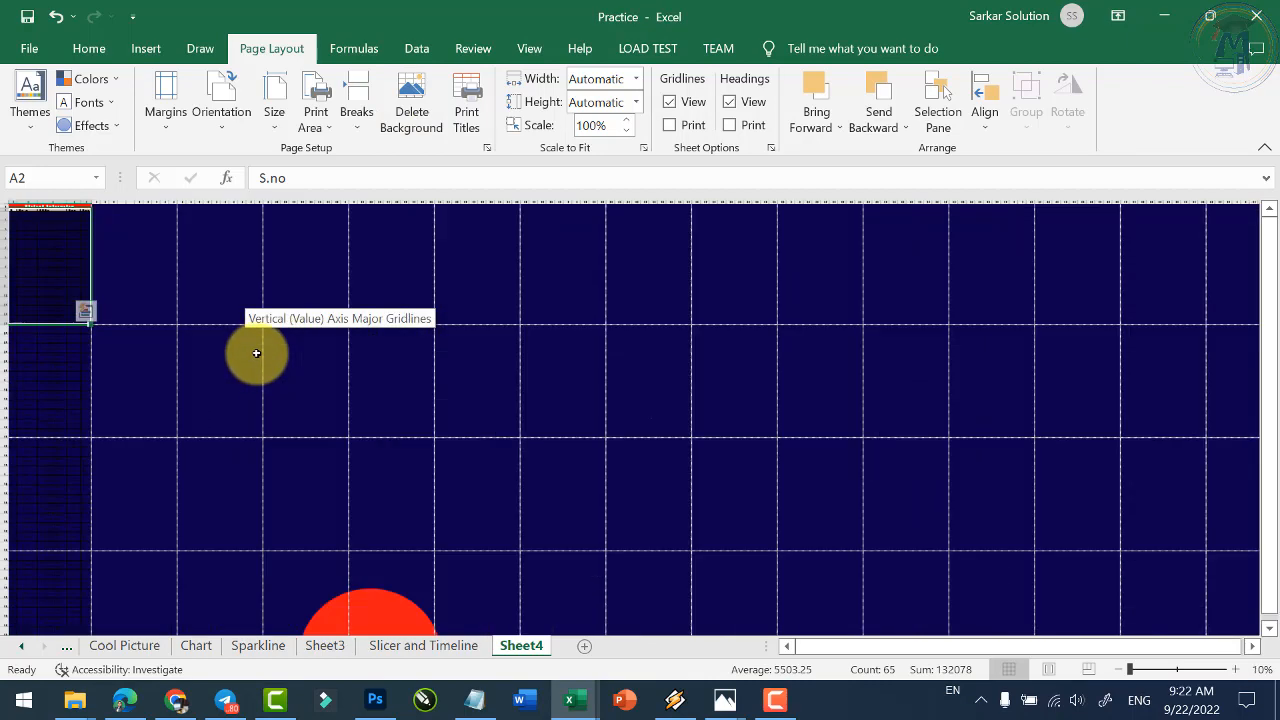
pyautogui.keyDown('ctrl'); pyautogui.scroll(10, 100, 302); pyautogui.keyUp('ctrl')
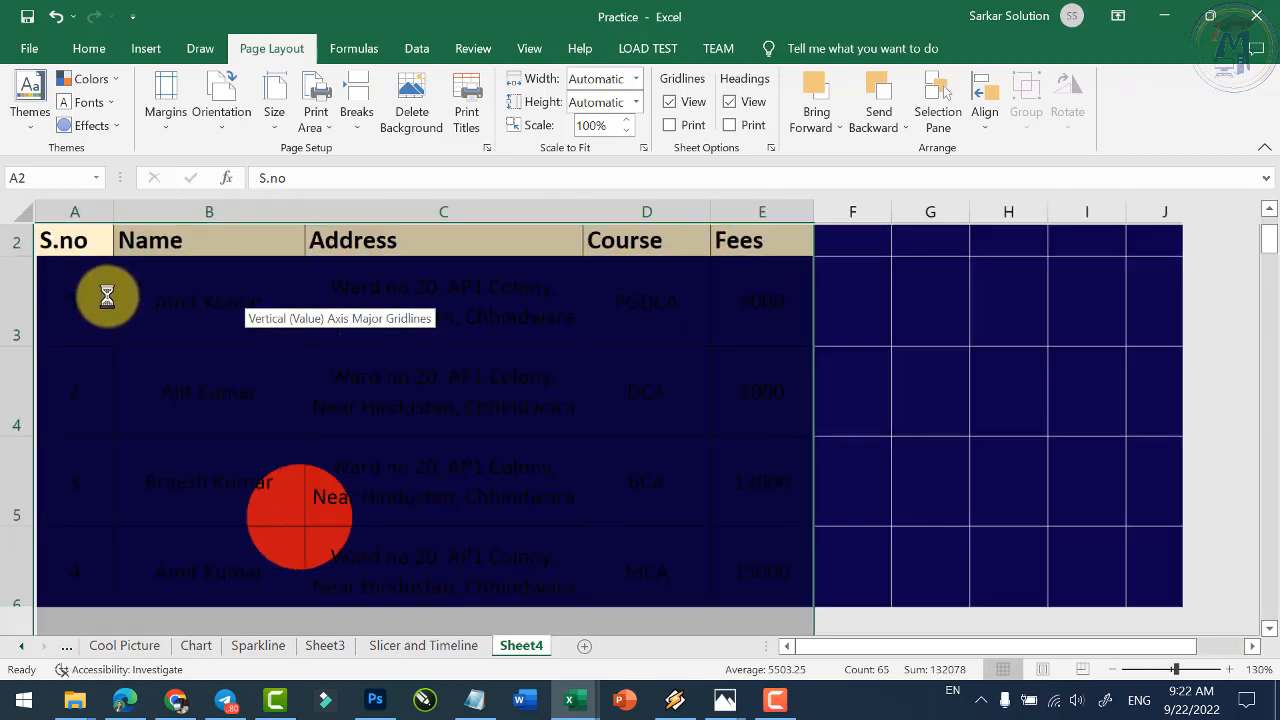
pyautogui.keyDown('ctrl'); pyautogui.scroll(-2, 314, 318); pyautogui.keyUp('ctrl')
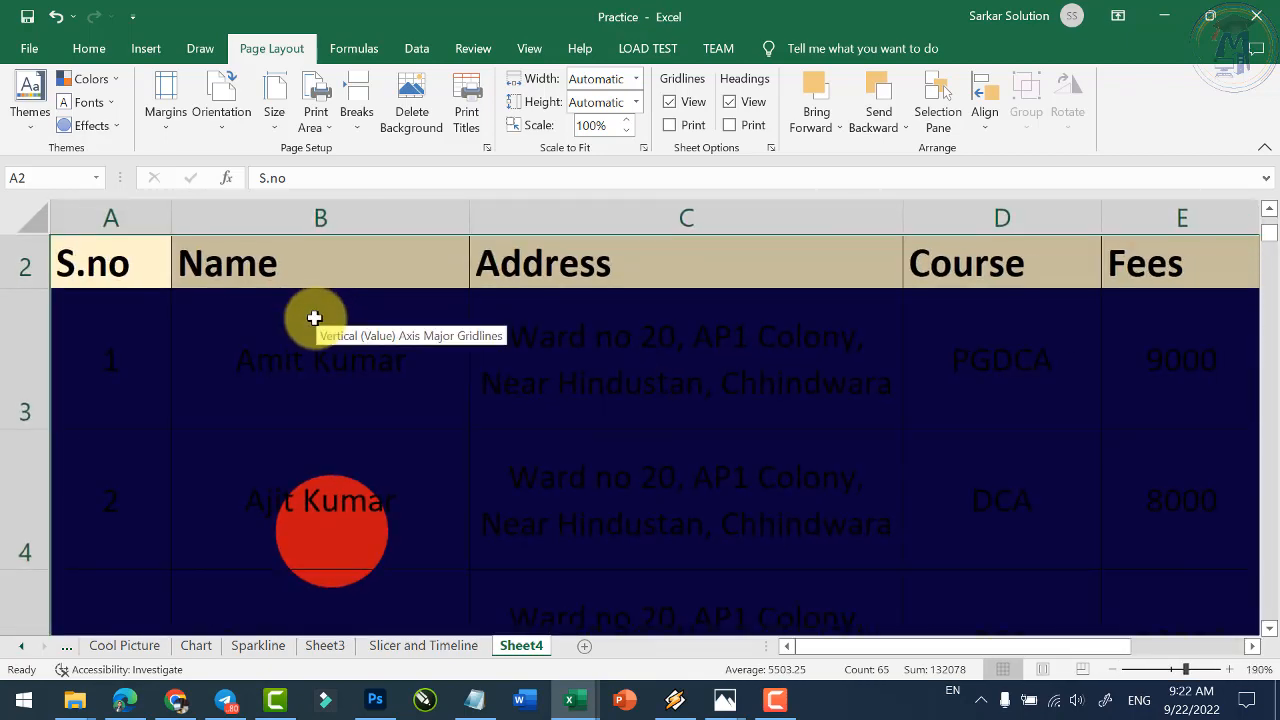
# Delete the dark-blue background so the sheet is plain white again, selecting C3.
pyautogui.click(405, 113)
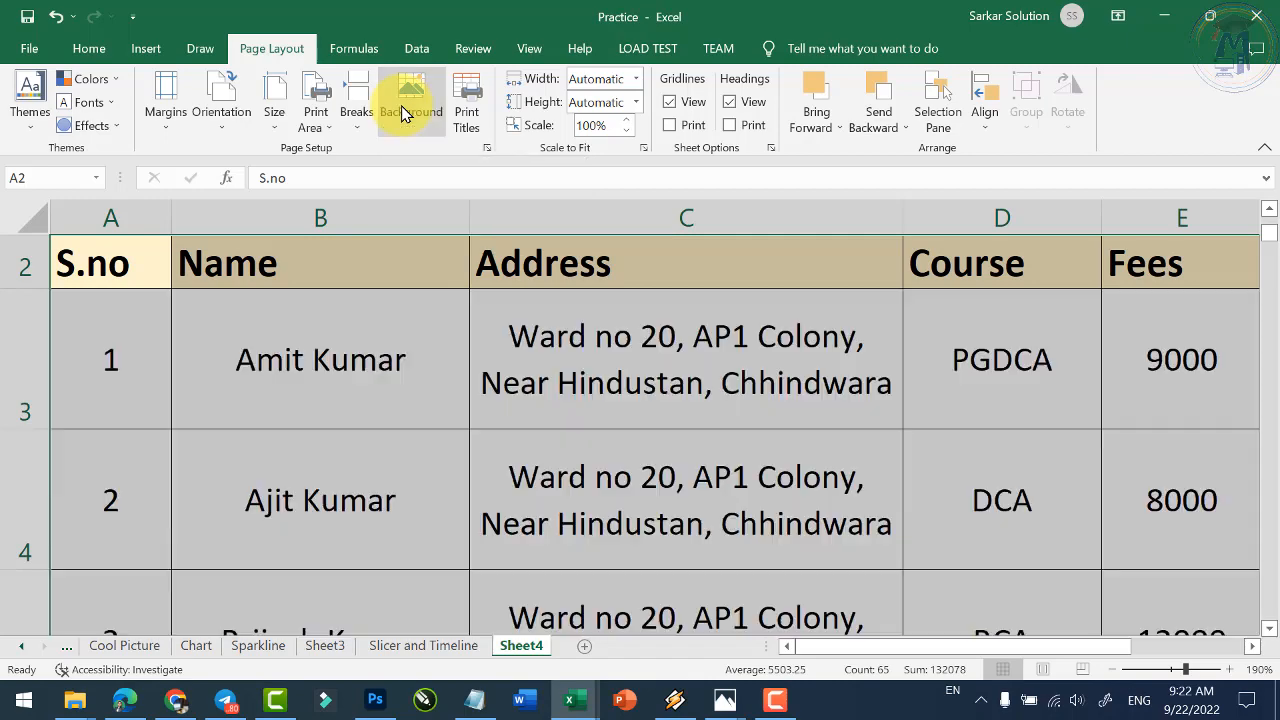
pyautogui.keyDown('ctrl'); pyautogui.scroll(-3, 405, 320); pyautogui.keyUp('ctrl')
pyautogui.click(410, 350)
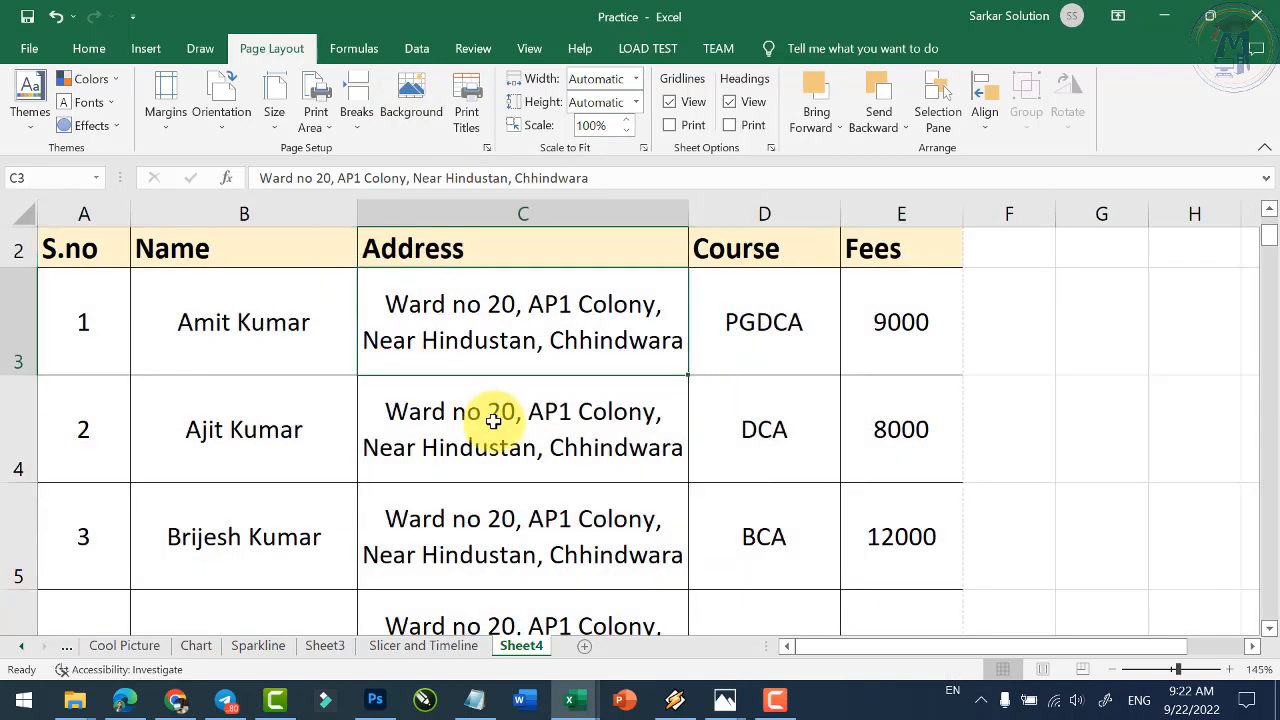
pyautogui.keyDown('ctrl'); pyautogui.scroll(-3, 493, 421); pyautogui.keyUp('ctrl')
pyautogui.keyDown('ctrl'); pyautogui.scroll(1, 303, 380); pyautogui.keyUp('ctrl')
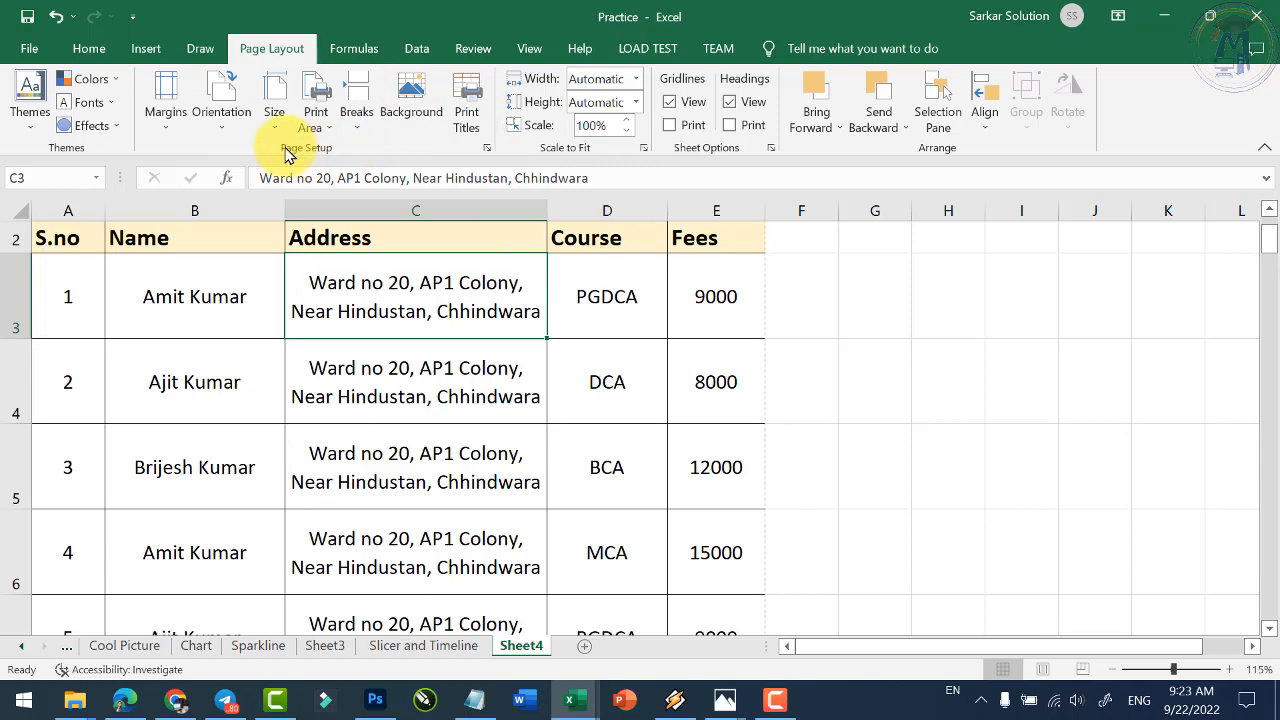
pyautogui.click(490, 152)
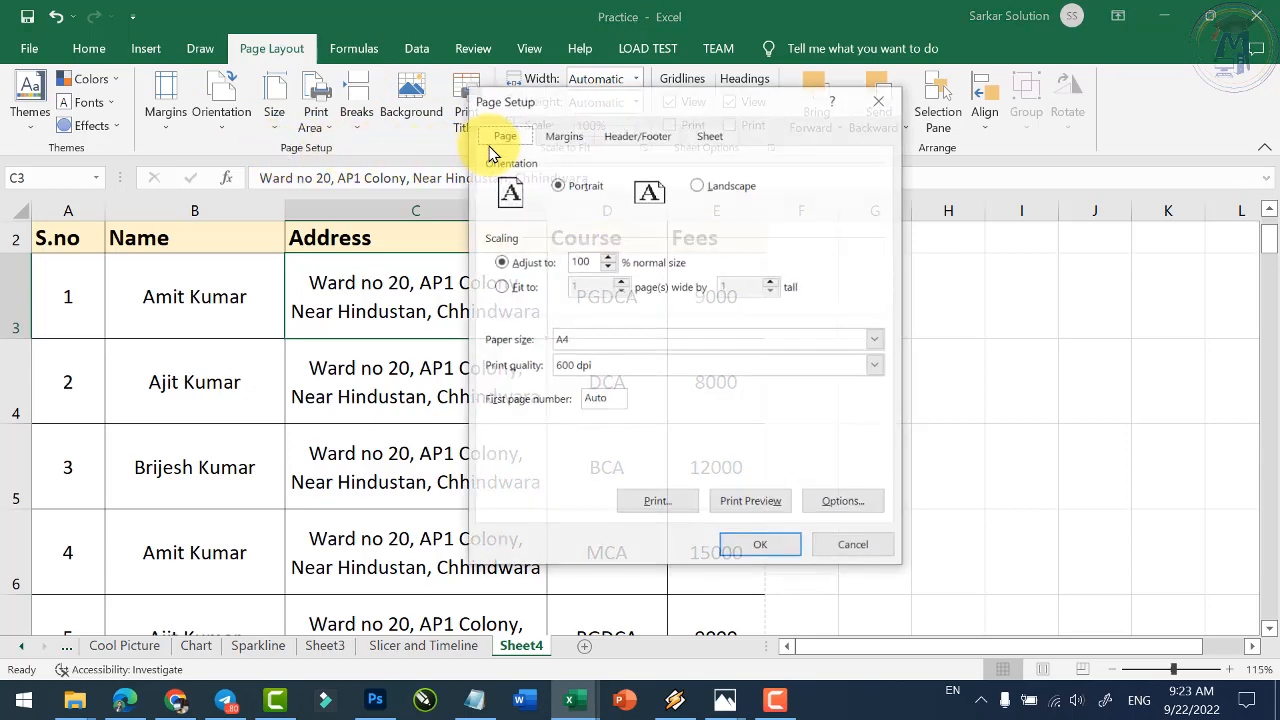
pyautogui.moveTo(527, 106); pyautogui.dragTo(583, 110)
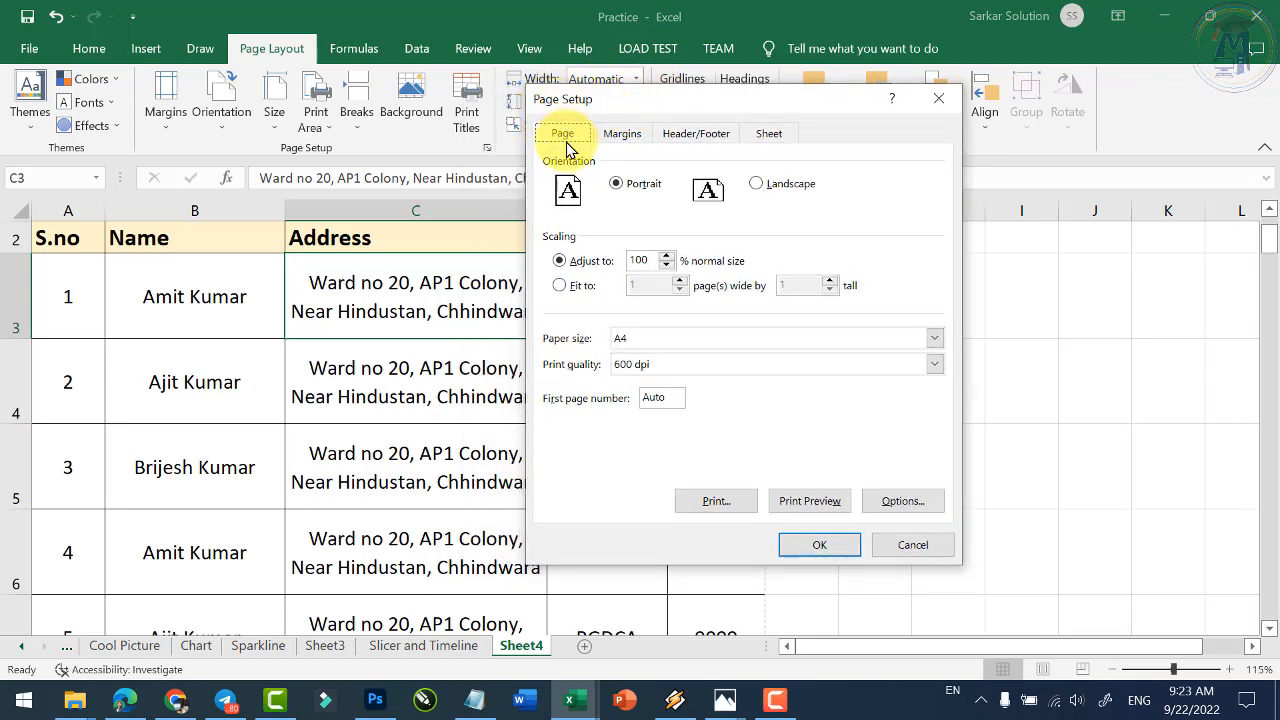
pyautogui.click(621, 138)
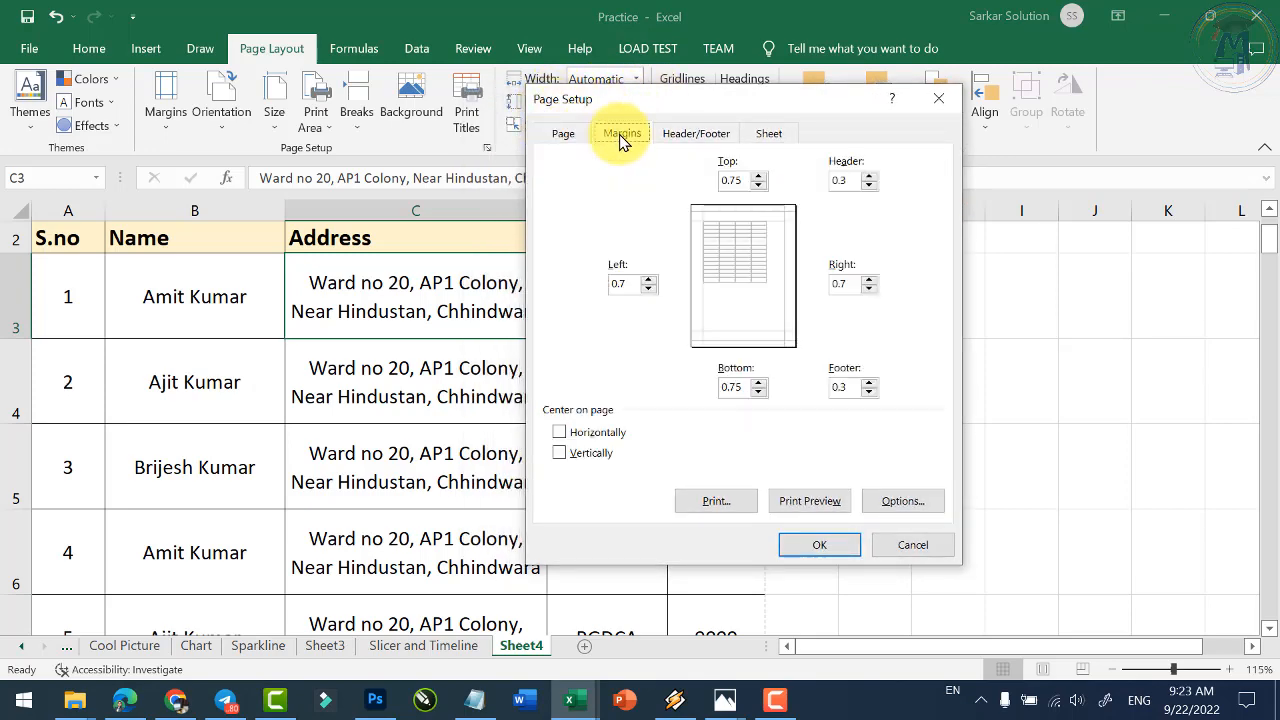
pyautogui.click(683, 141)
pyautogui.click(765, 137)
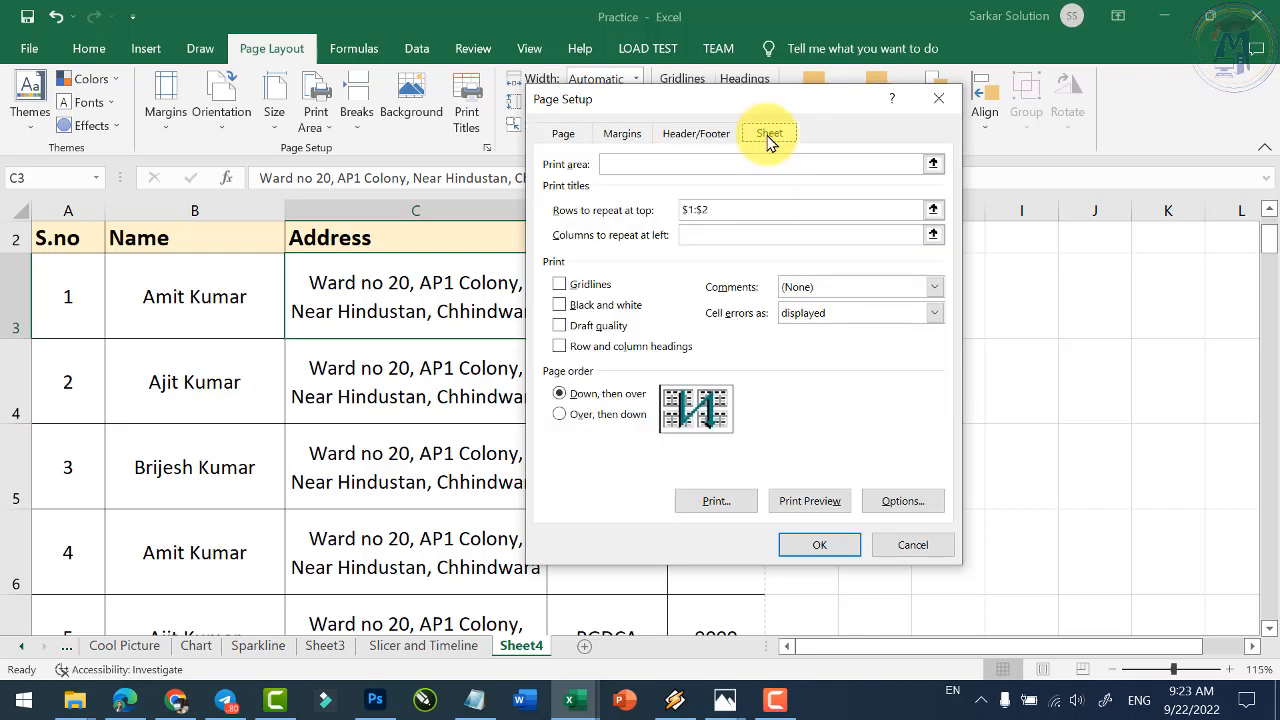
pyautogui.click(566, 140)
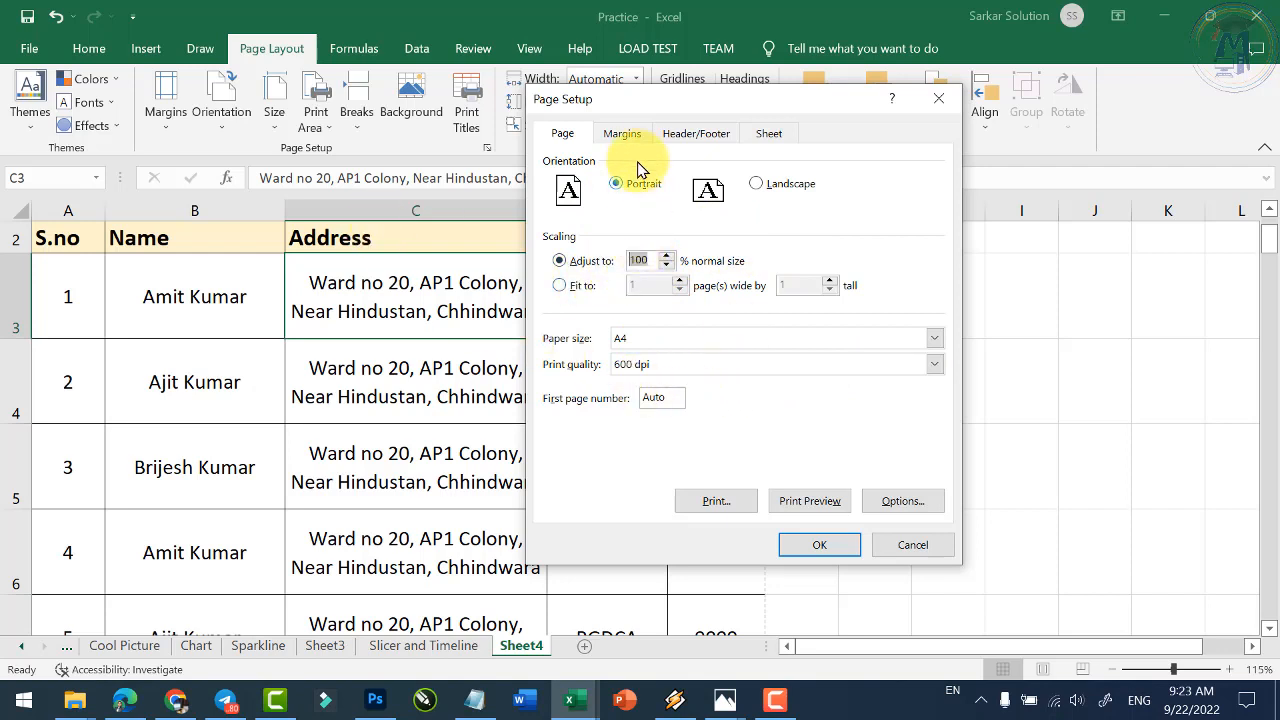
pyautogui.click(622, 133)
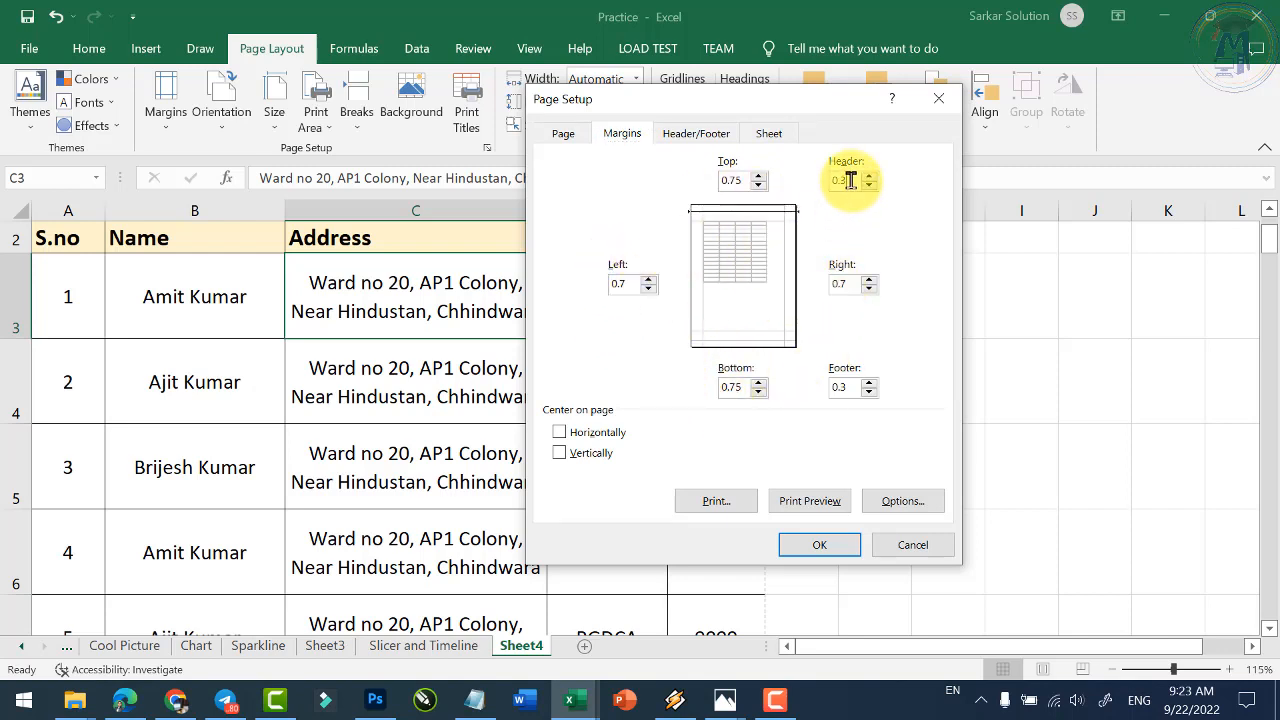
pyautogui.click(848, 387)
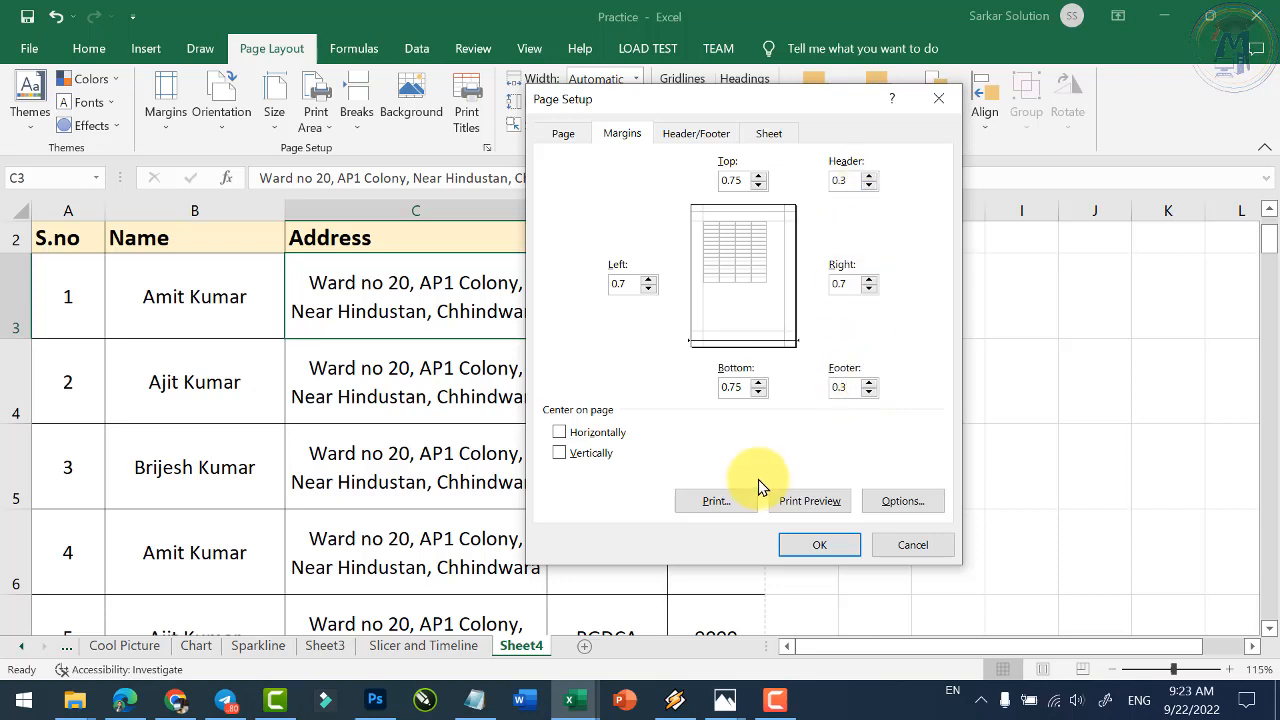
pyautogui.click(695, 134)
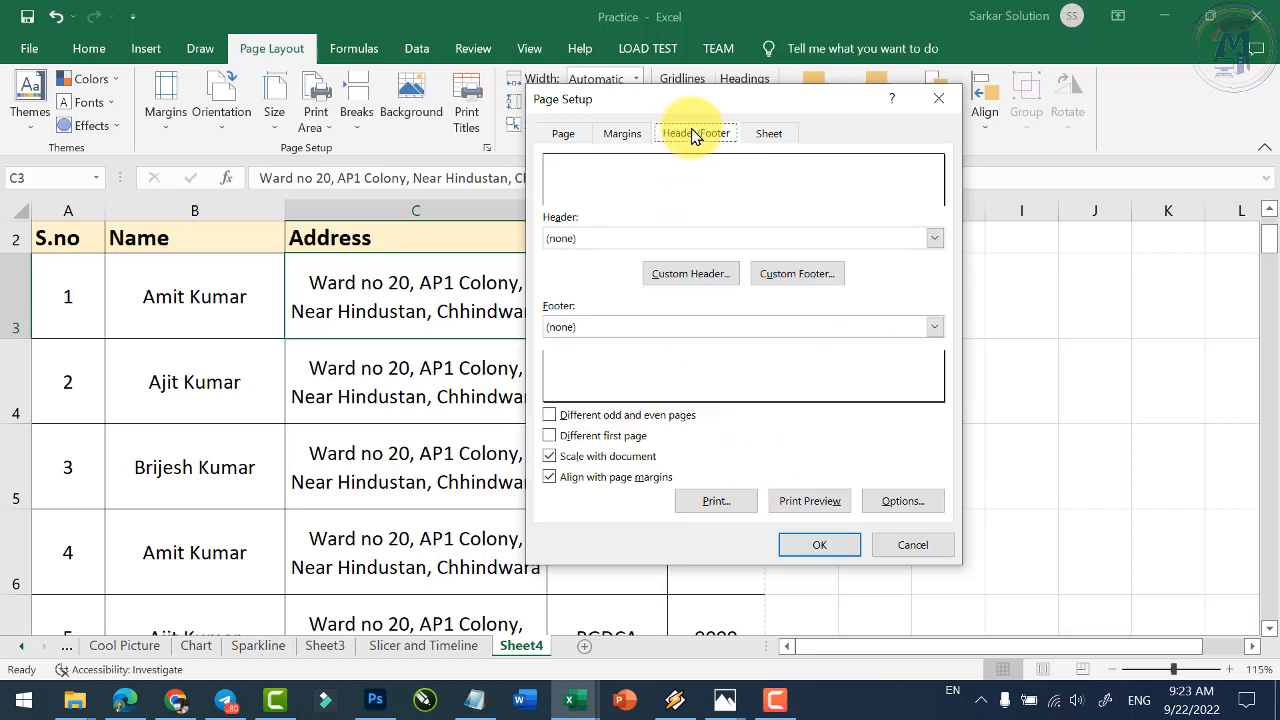
# Look at the Custom Header dialog and close it without changes.
pyautogui.click(689, 274)
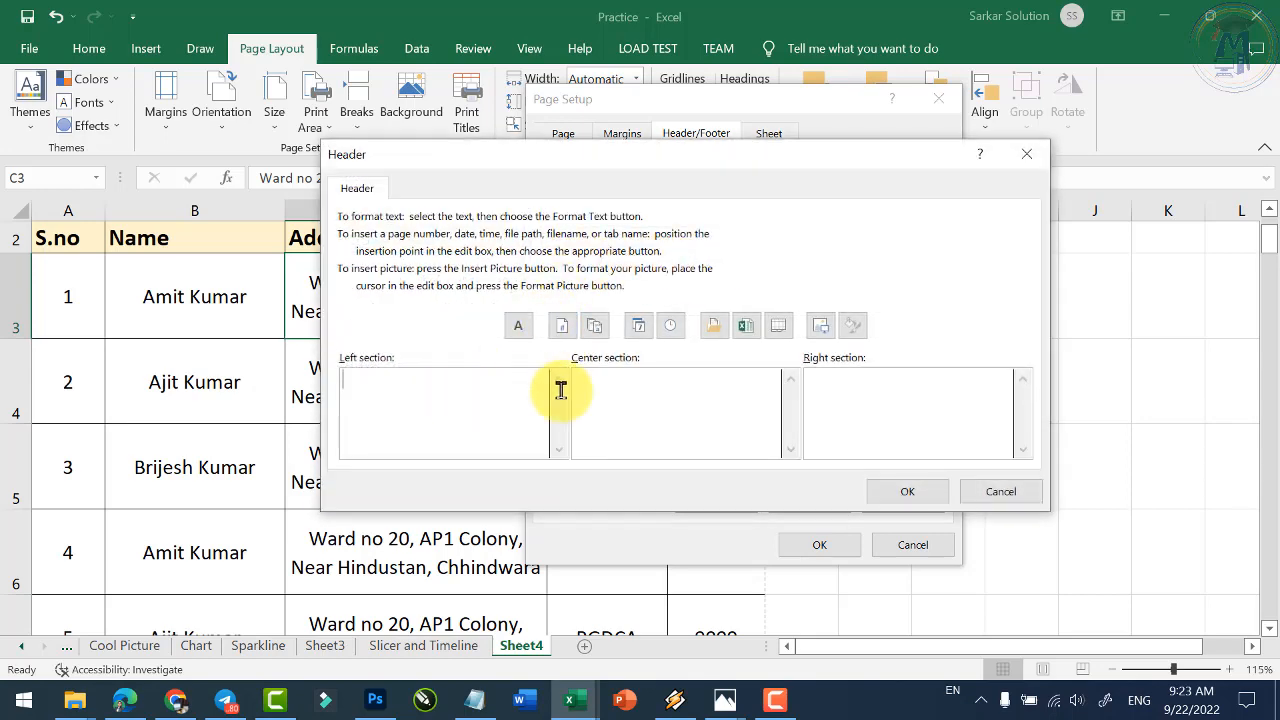
pyautogui.click(657, 398)
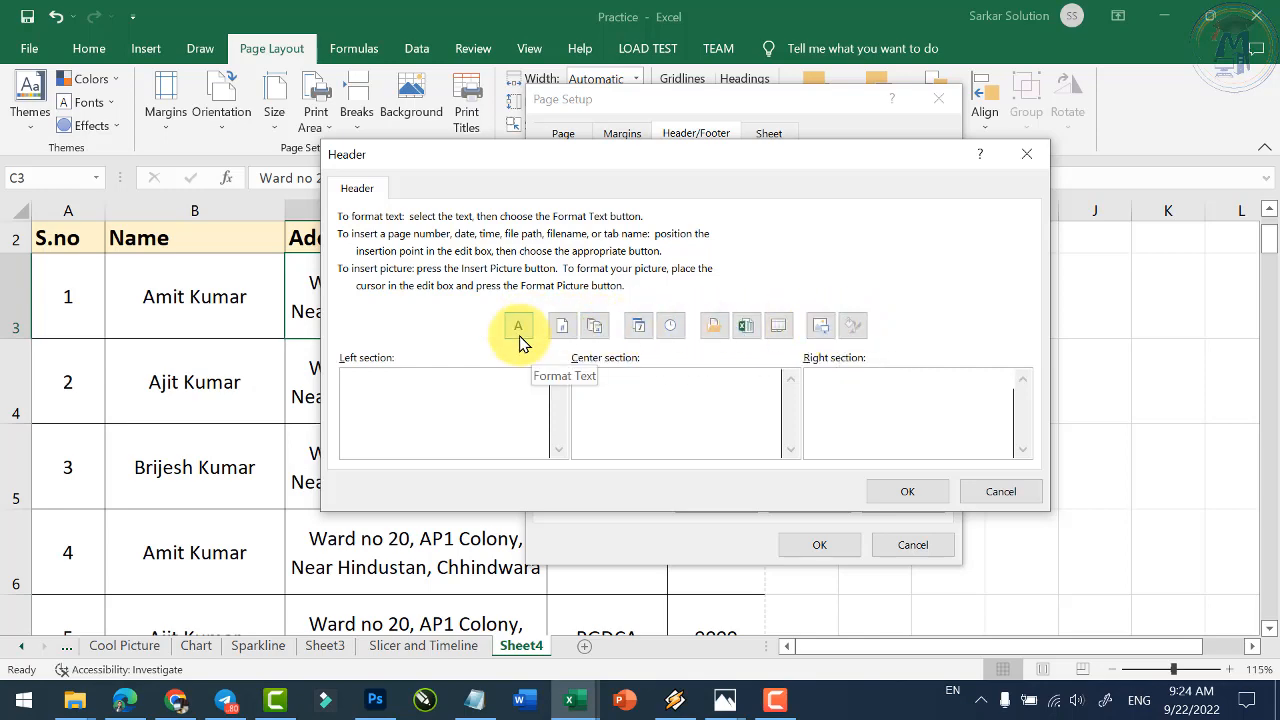
pyautogui.click(996, 494)
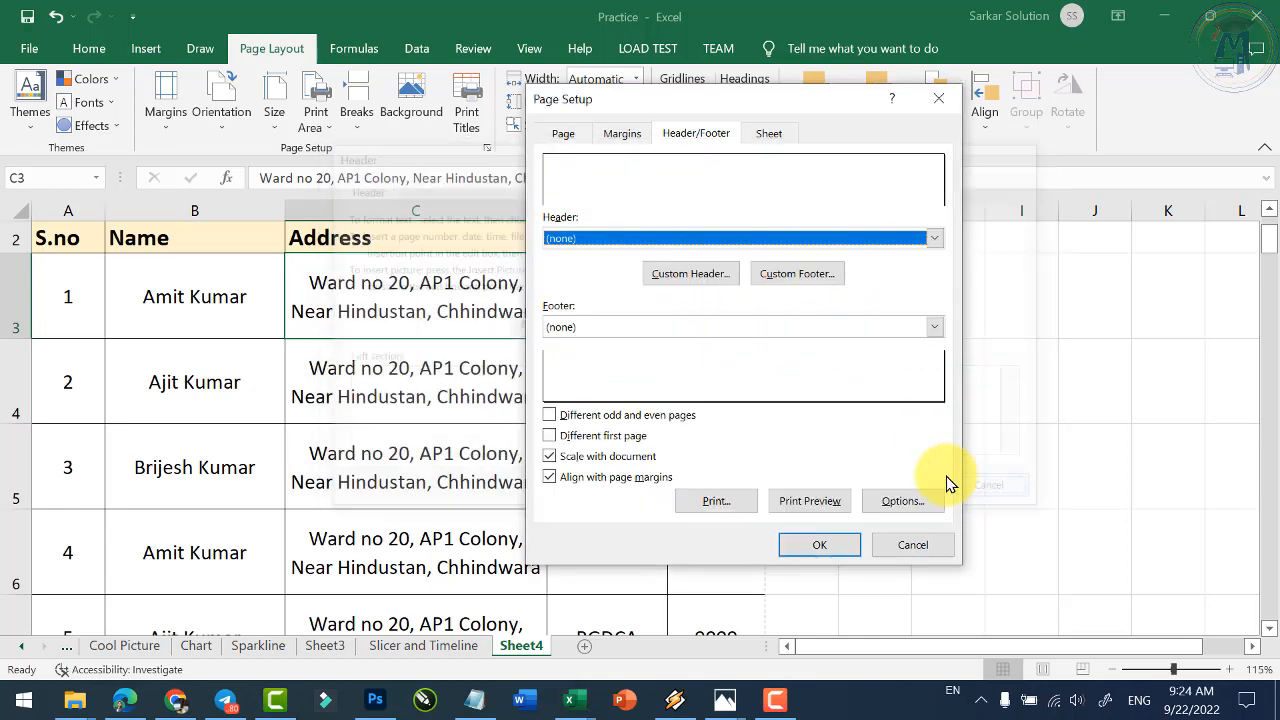
# Build the custom footer with &[Page] left, &[Date] centre and &[Time] right, then confirm.
pyautogui.click(796, 276)
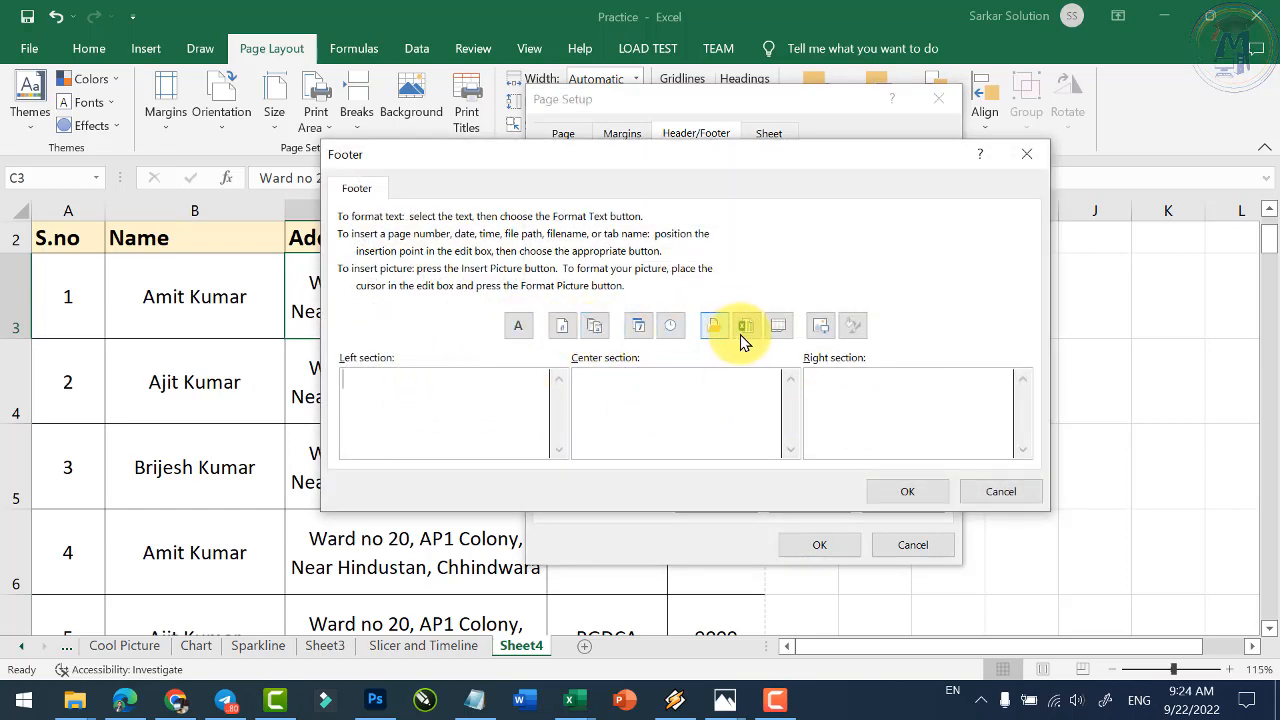
pyautogui.click(518, 327)
pyautogui.click(855, 495)
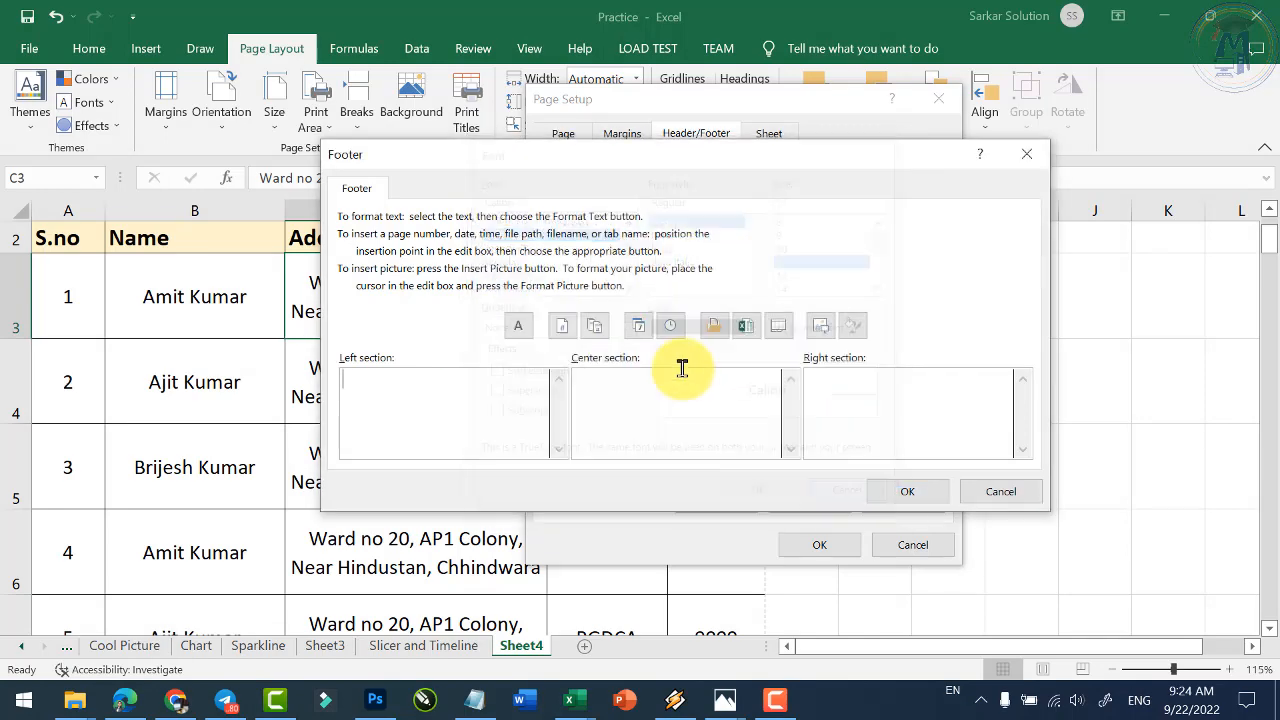
pyautogui.click(562, 326)
pyautogui.click(625, 402)
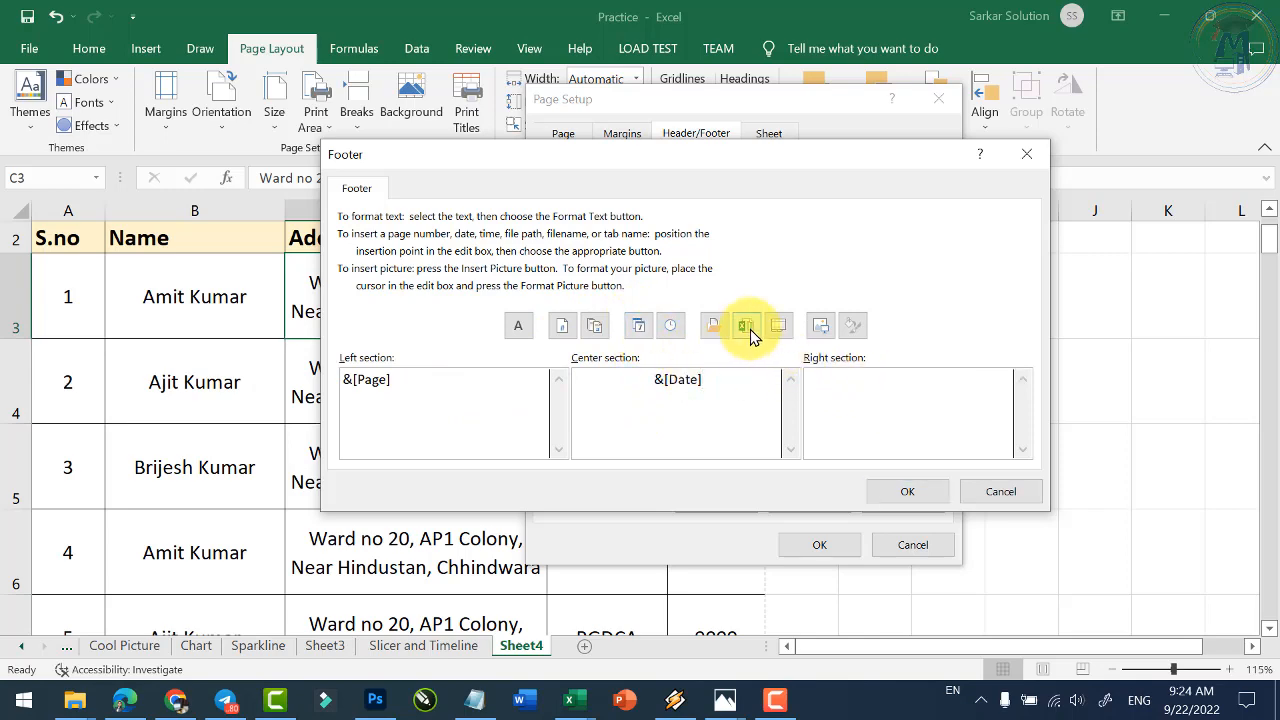
pyautogui.click(821, 330)
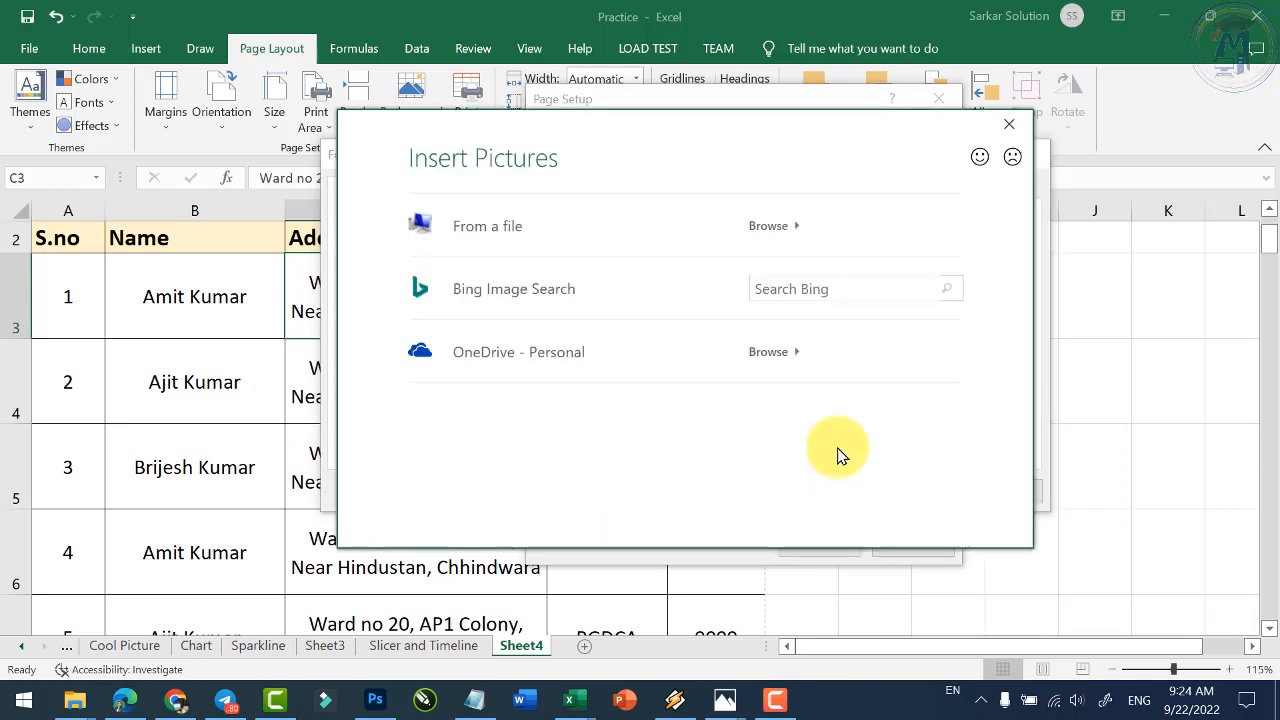
pyautogui.click(1009, 124)
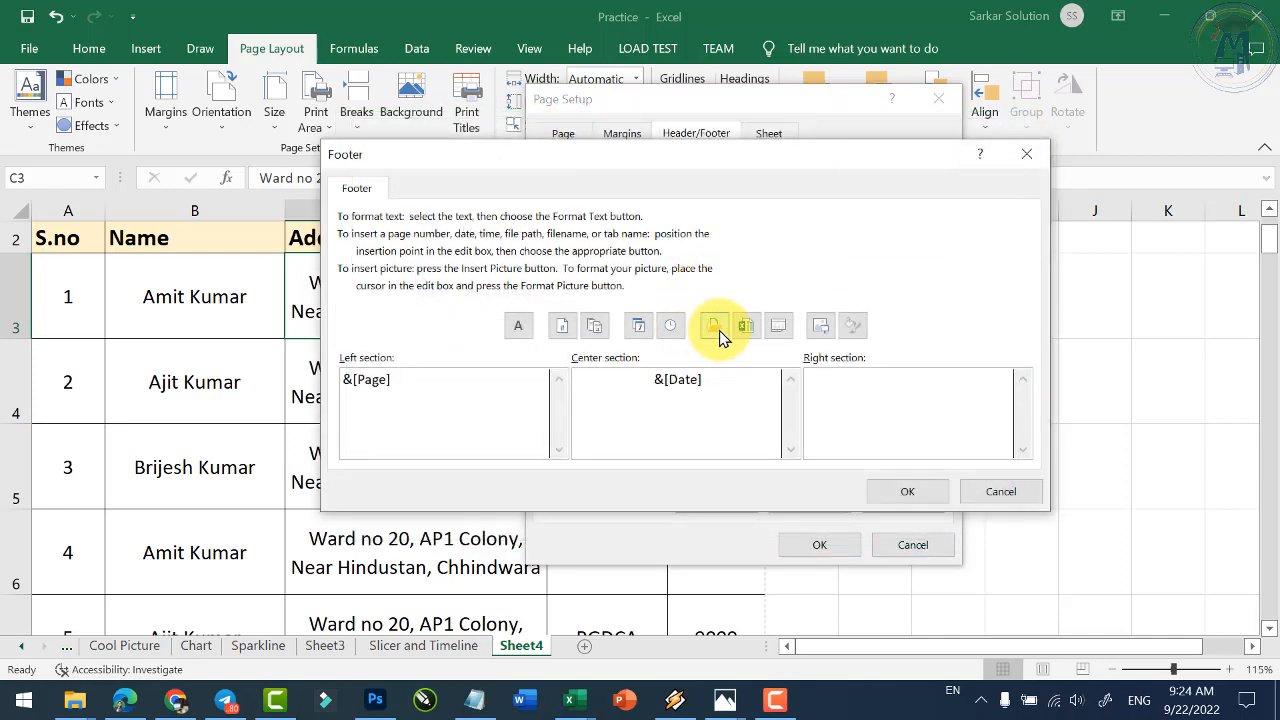
pyautogui.click(676, 331)
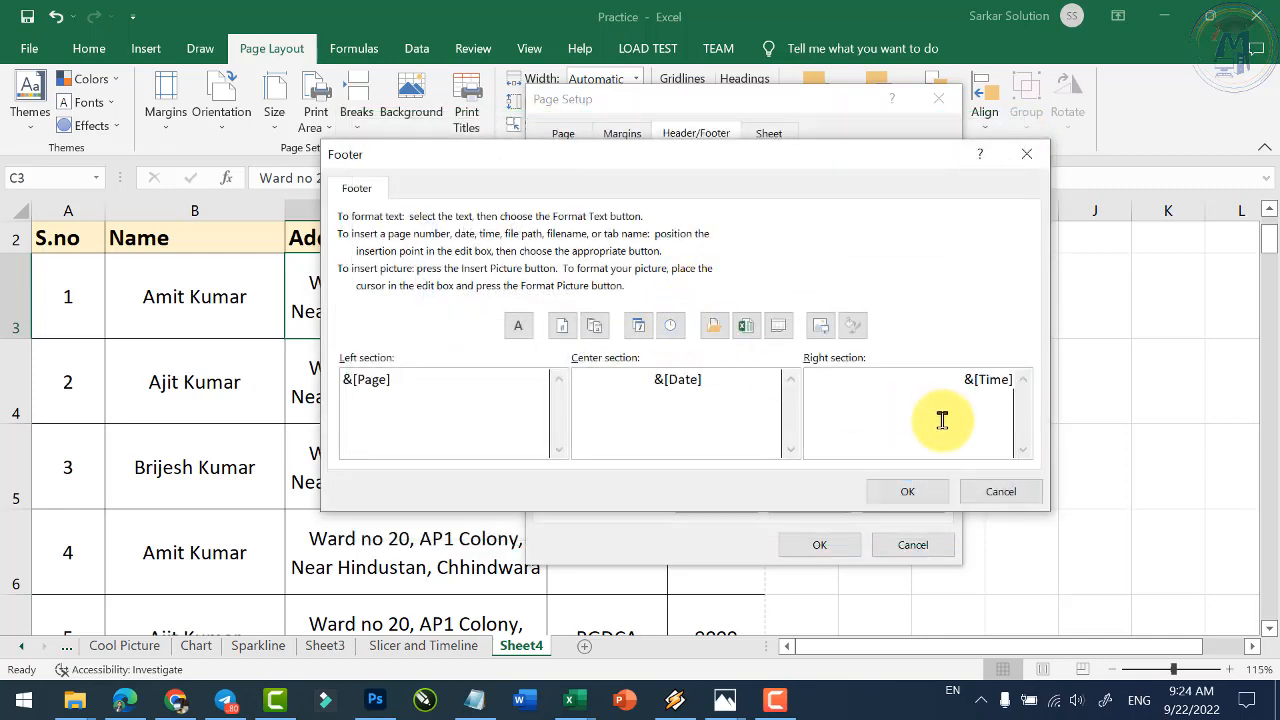
pyautogui.click(905, 492)
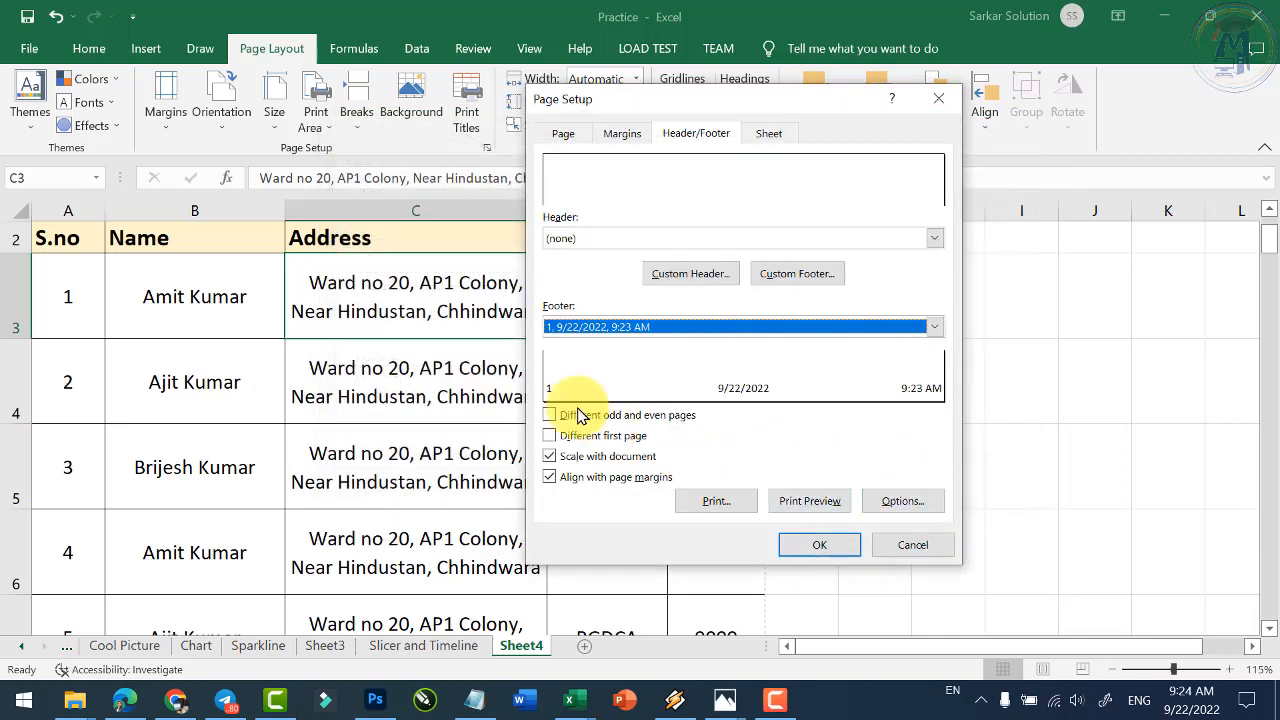
# Fill the custom header with &[File] left, &[Tab] centre and &[Path]&[File] right.
pyautogui.click(690, 273)
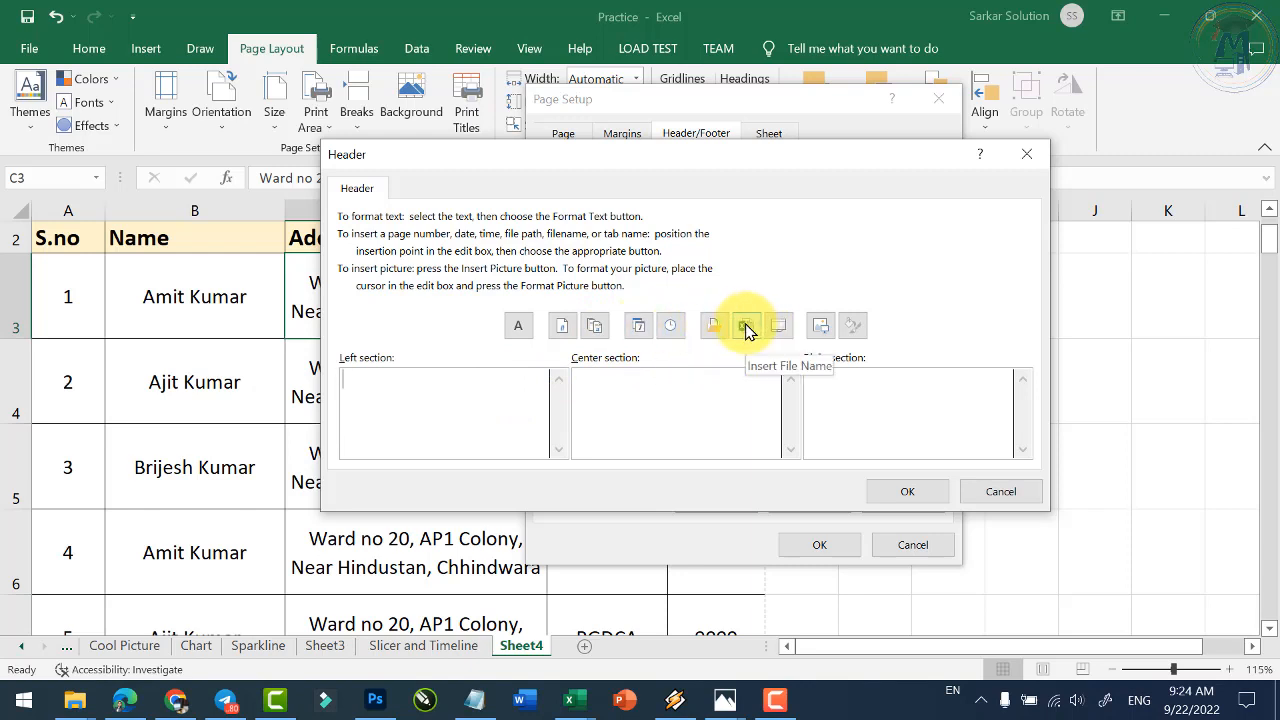
pyautogui.click(723, 400)
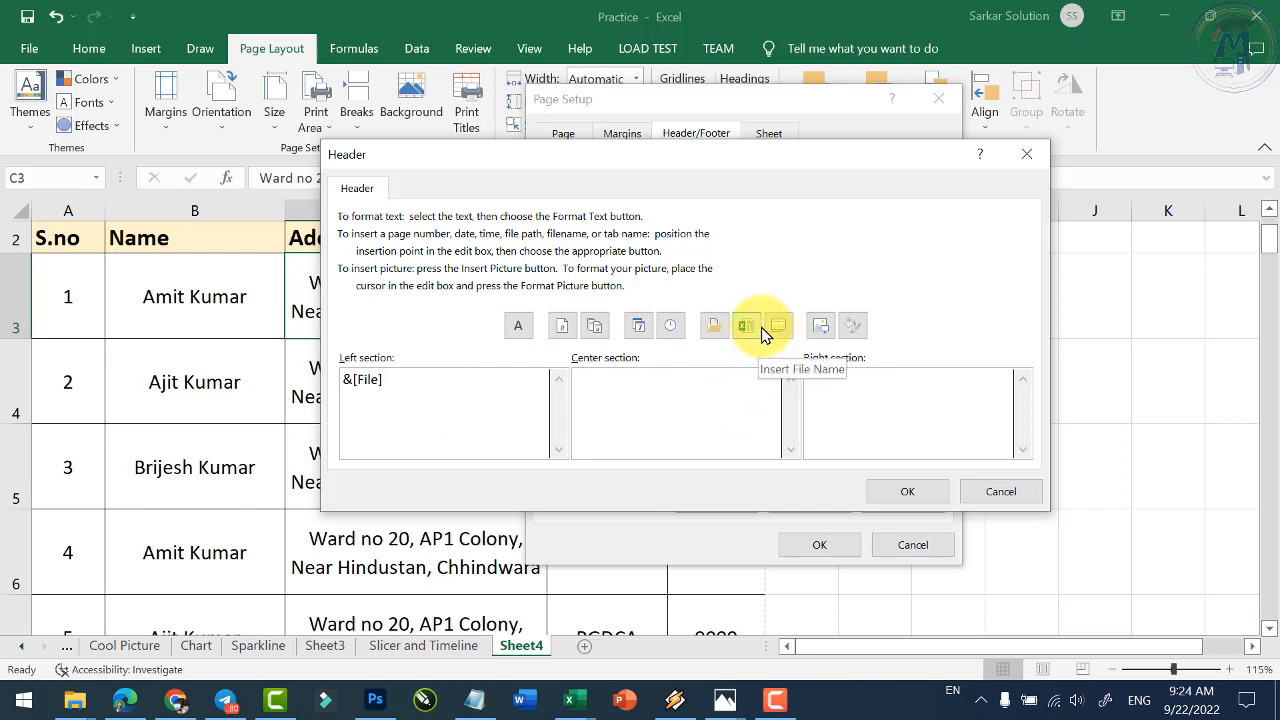
pyautogui.click(779, 326)
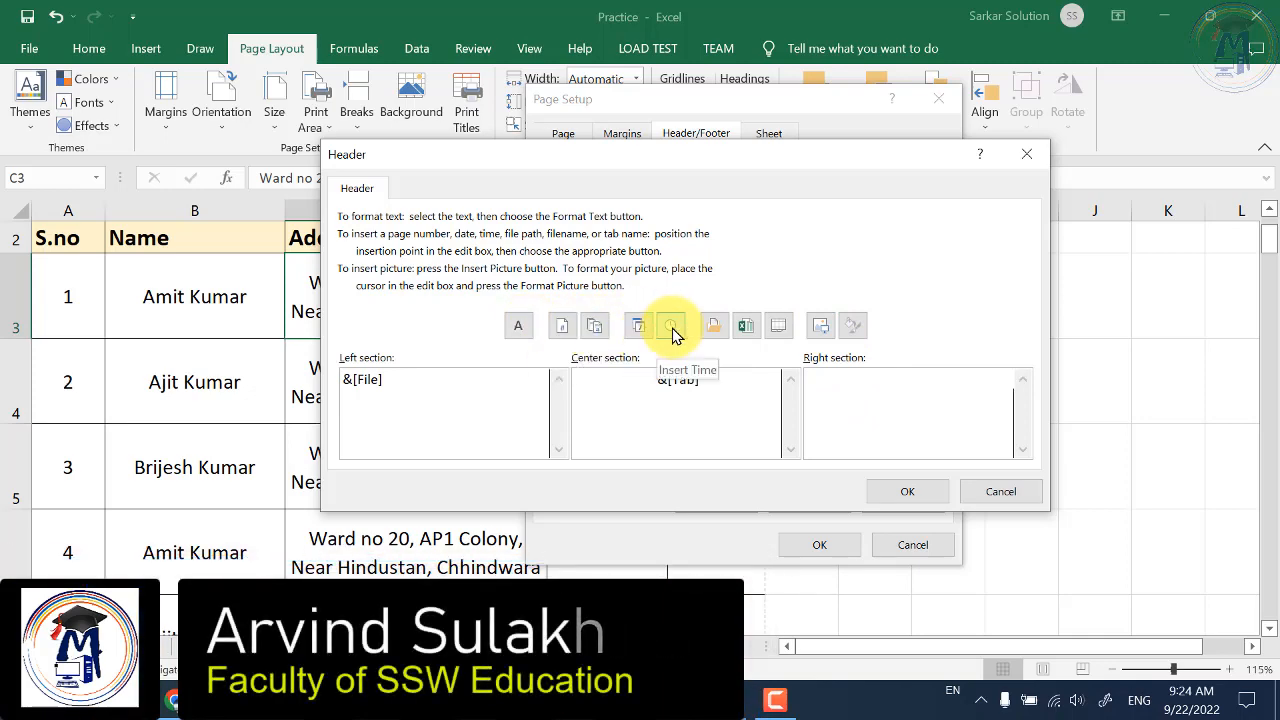
pyautogui.click(712, 330)
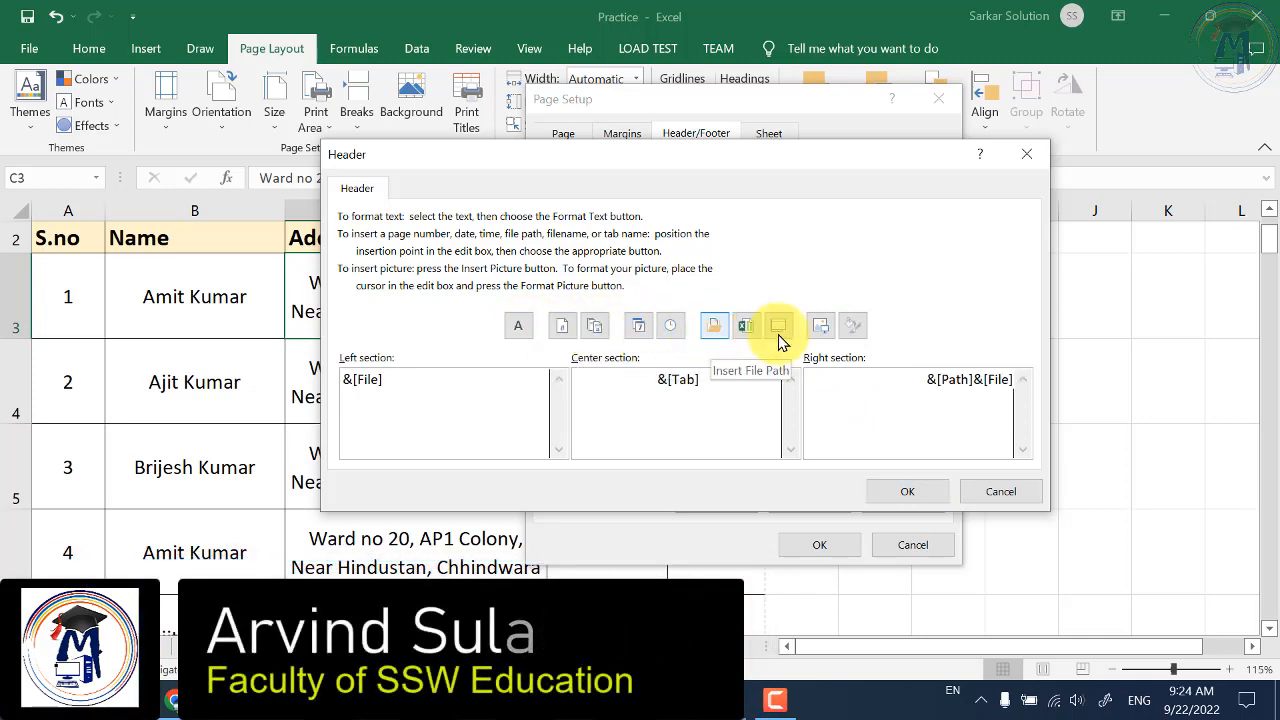
pyautogui.click(910, 495)
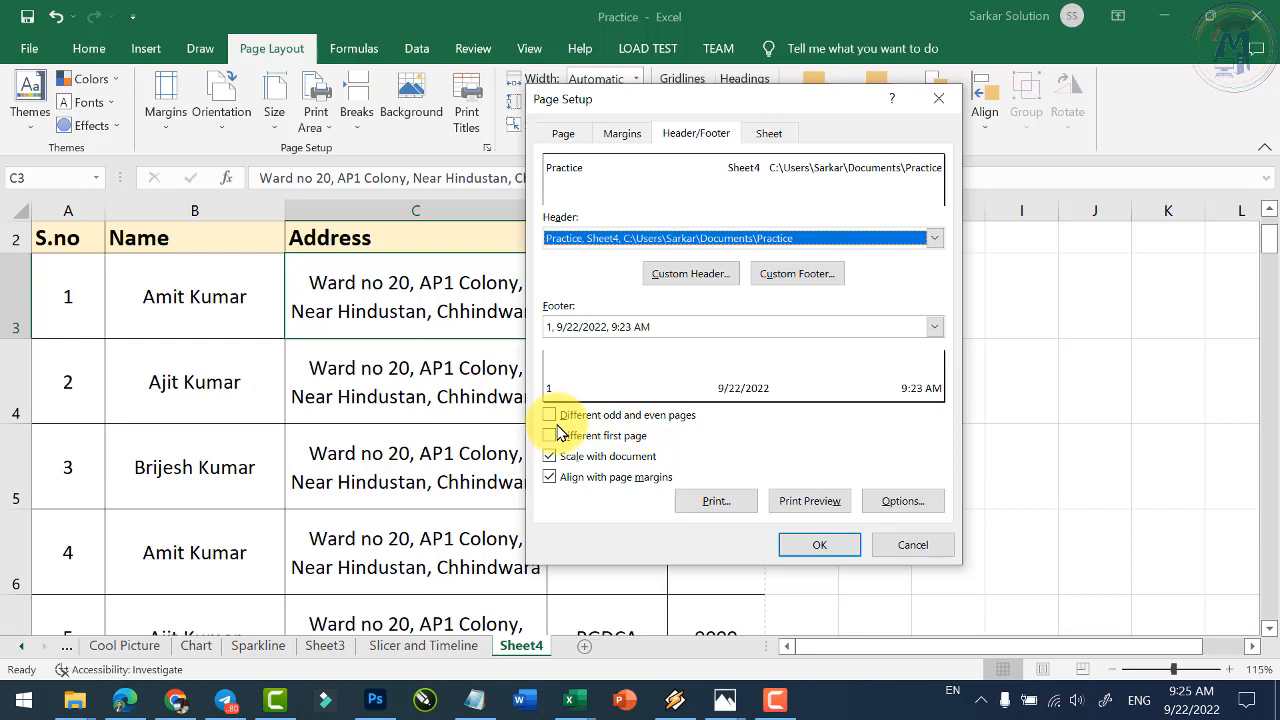
# Review the print titles with rows $1:$2 repeating at top, then cancel Page Setup.
pyautogui.click(769, 133)
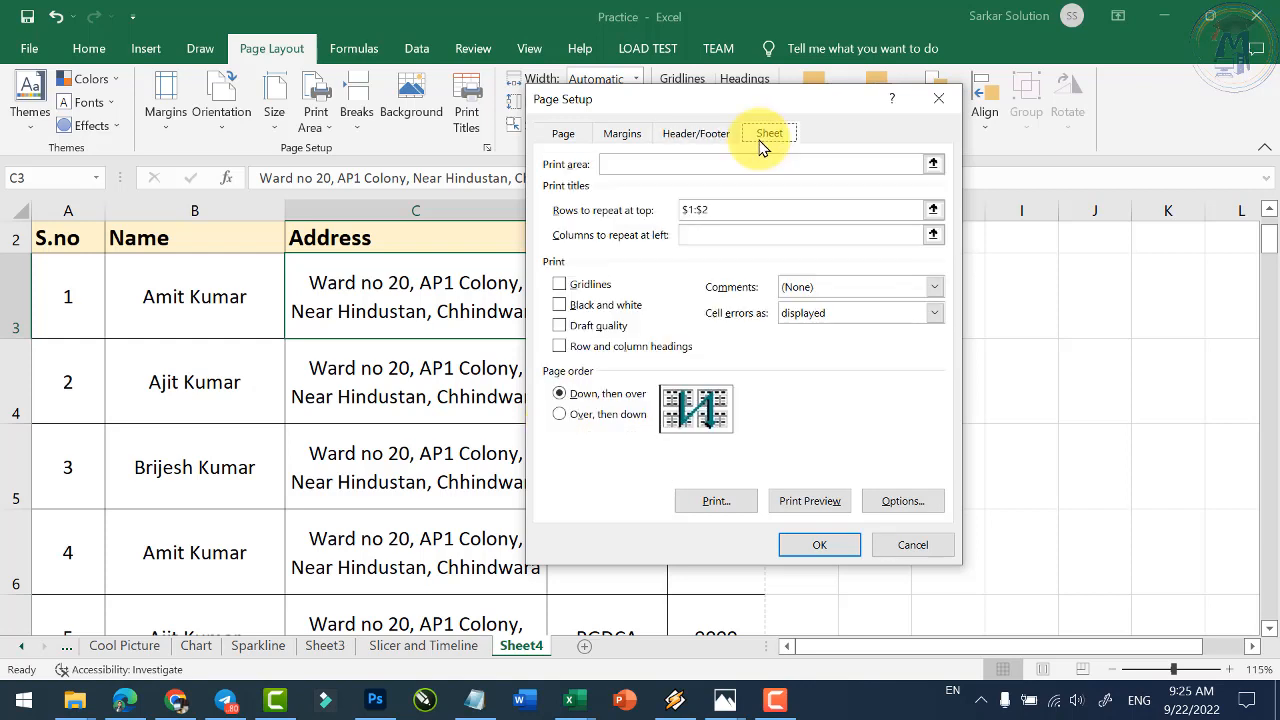
pyautogui.click(707, 235)
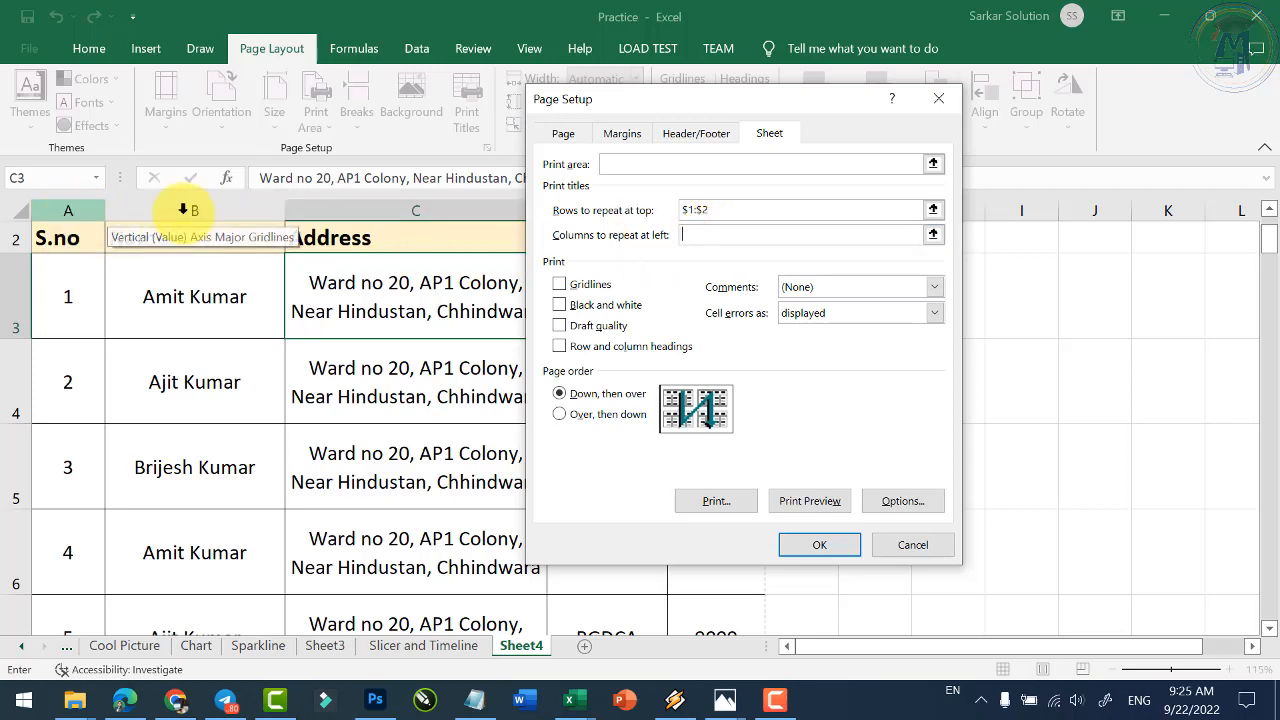
pyautogui.click(690, 211)
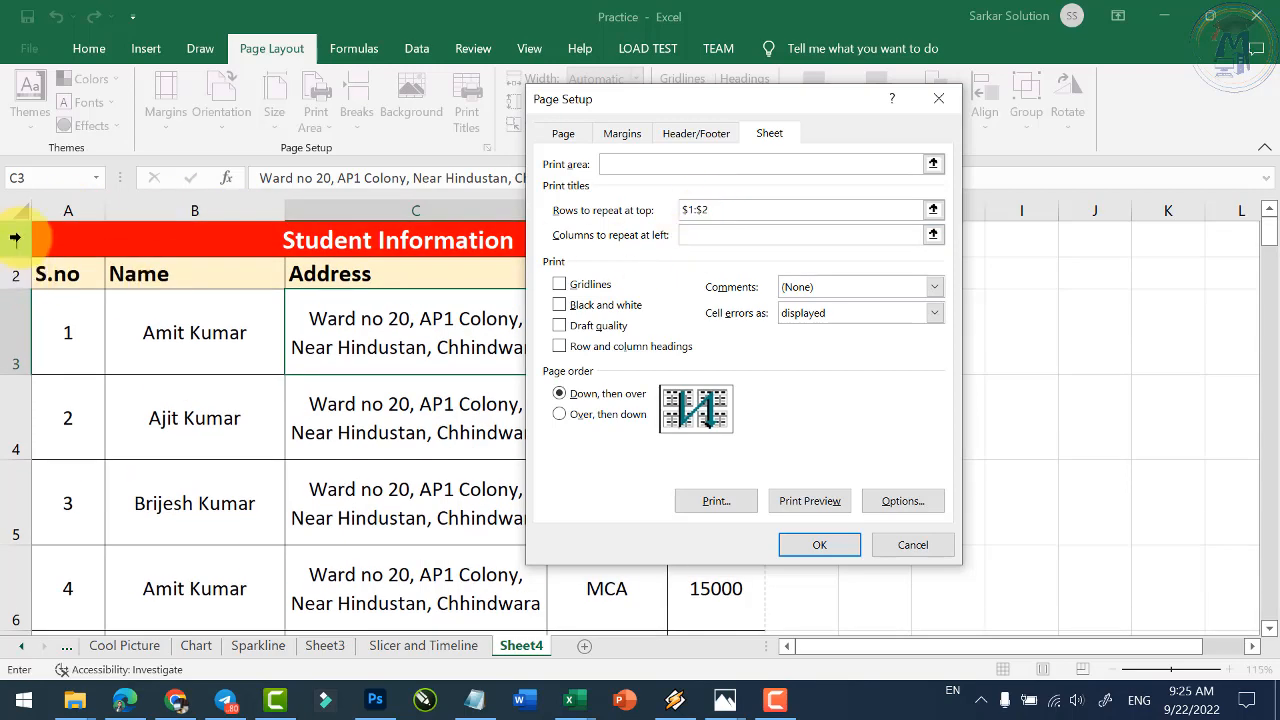
pyautogui.click(910, 544)
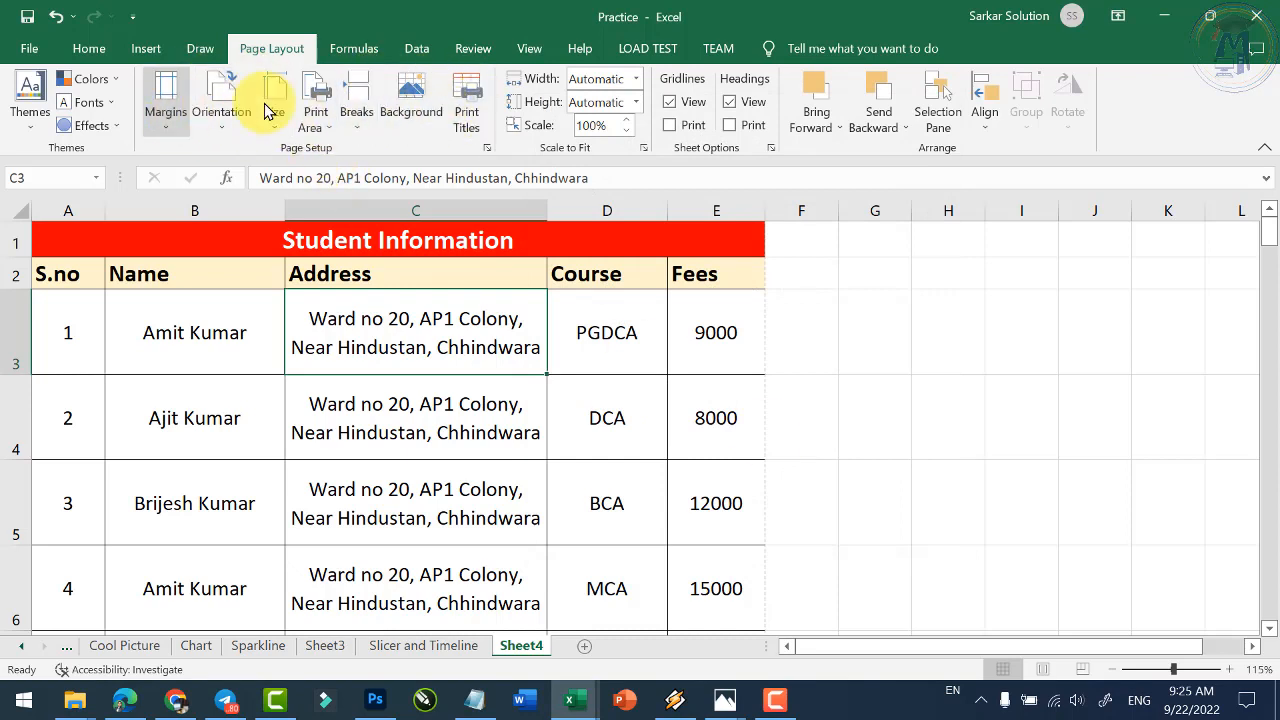